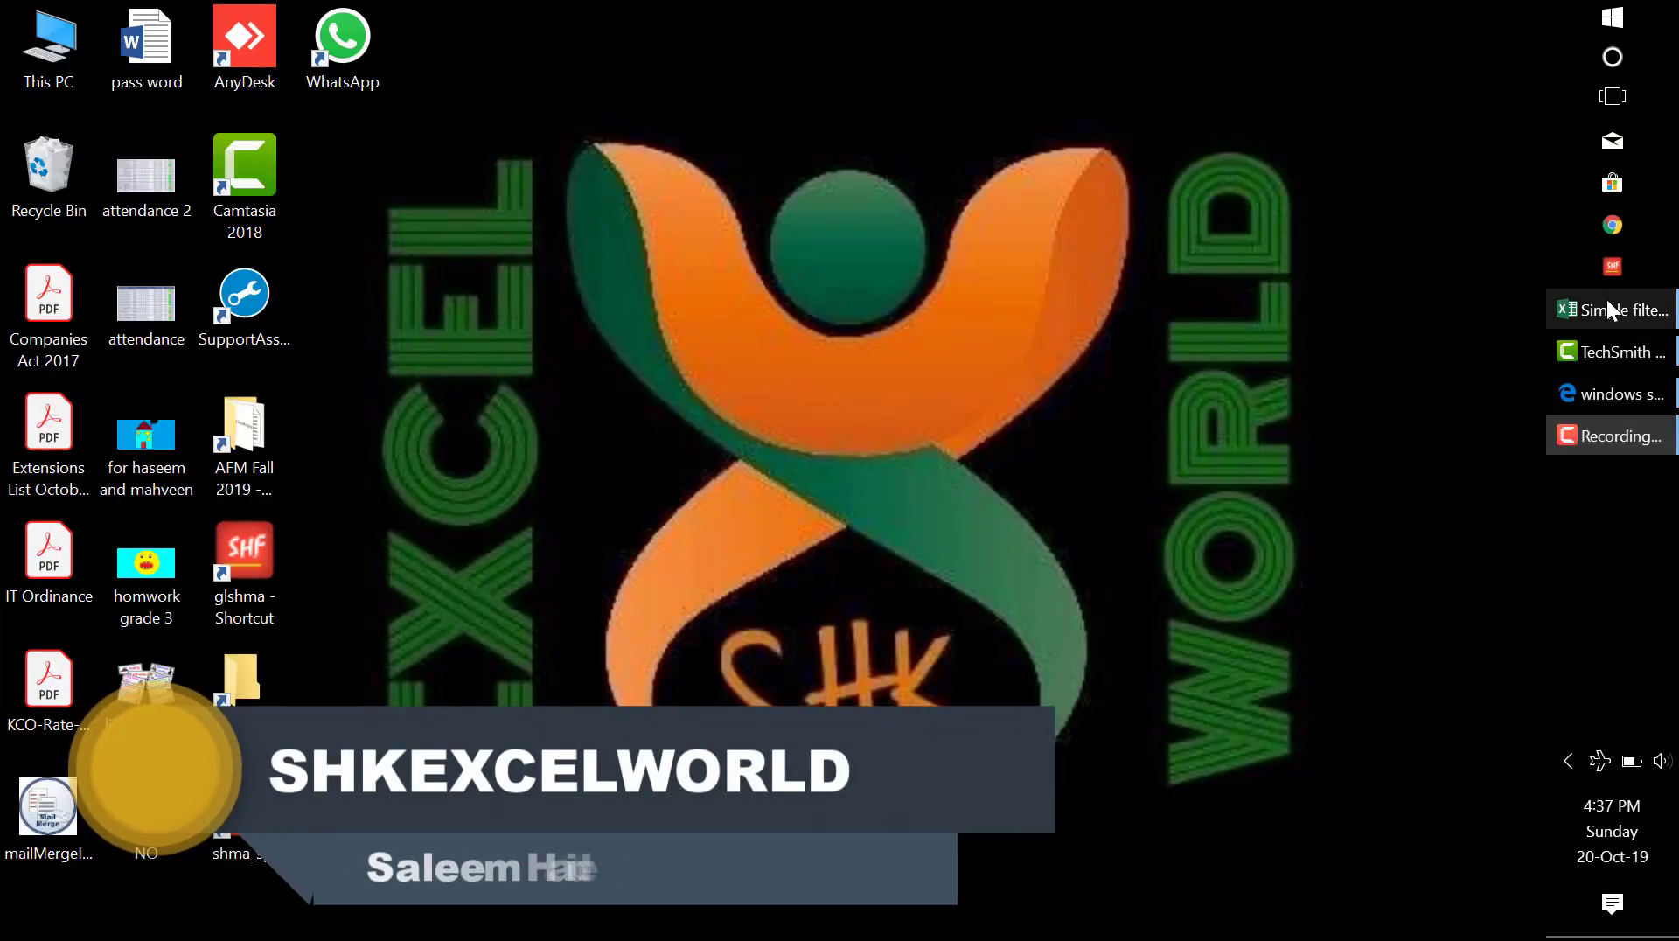
Switch to the Simple filter workbook in Excel and look through the data columns from Customer to Sales Revenue.
left_click(1607, 311)
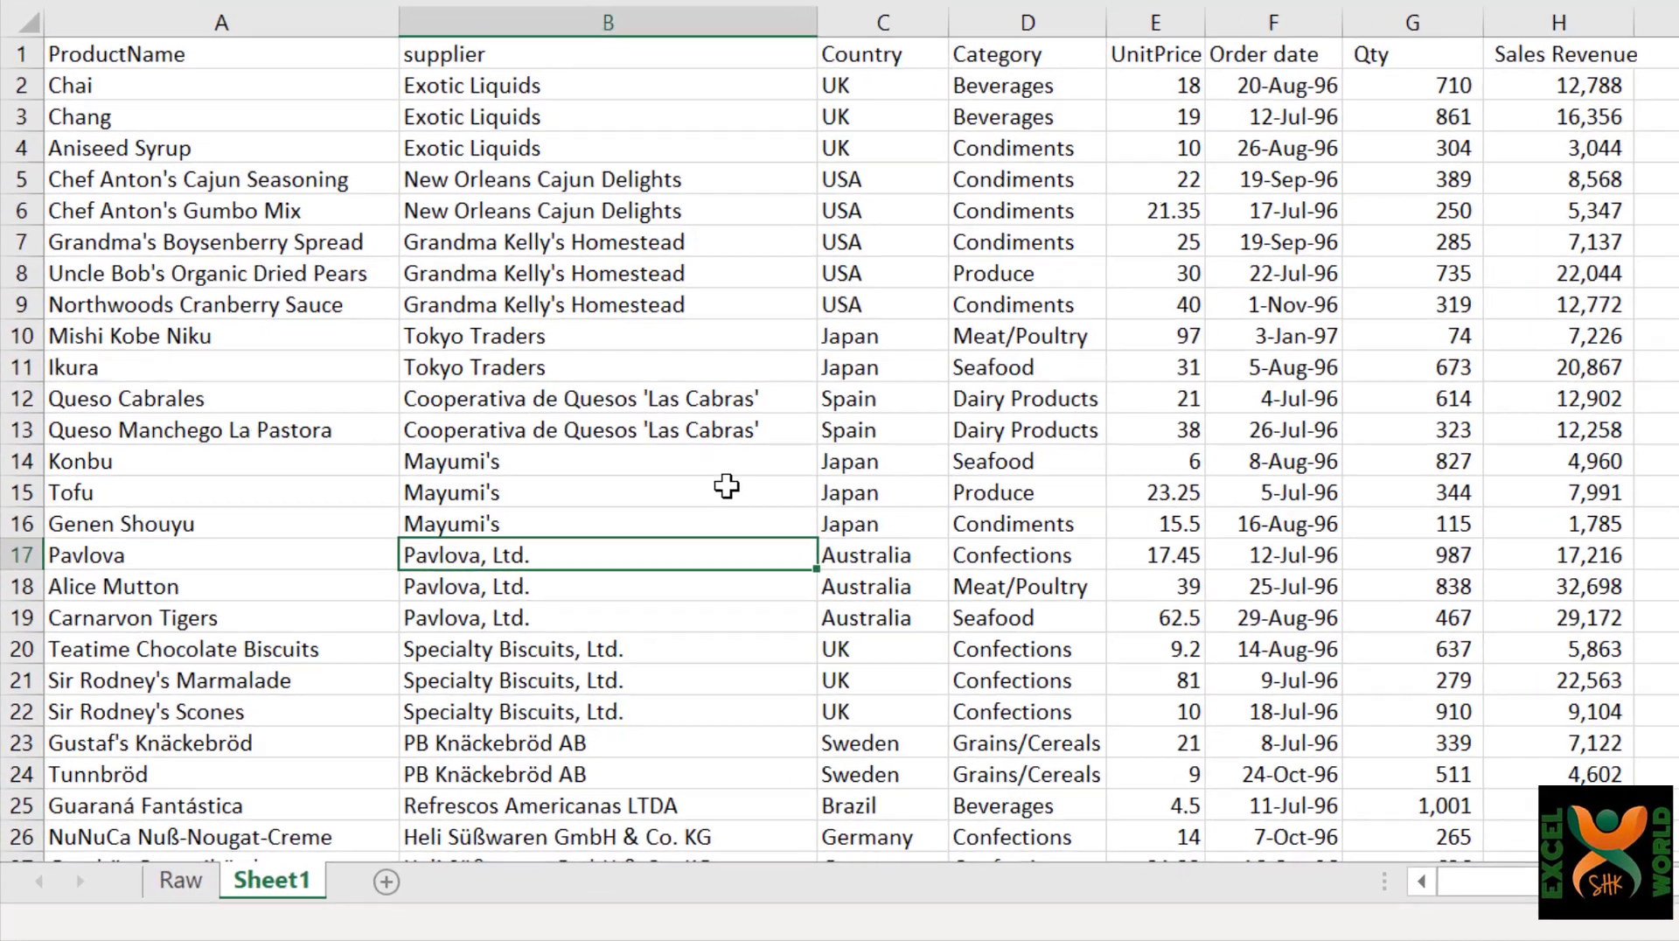
key("ctrl+Up")
key("Right")
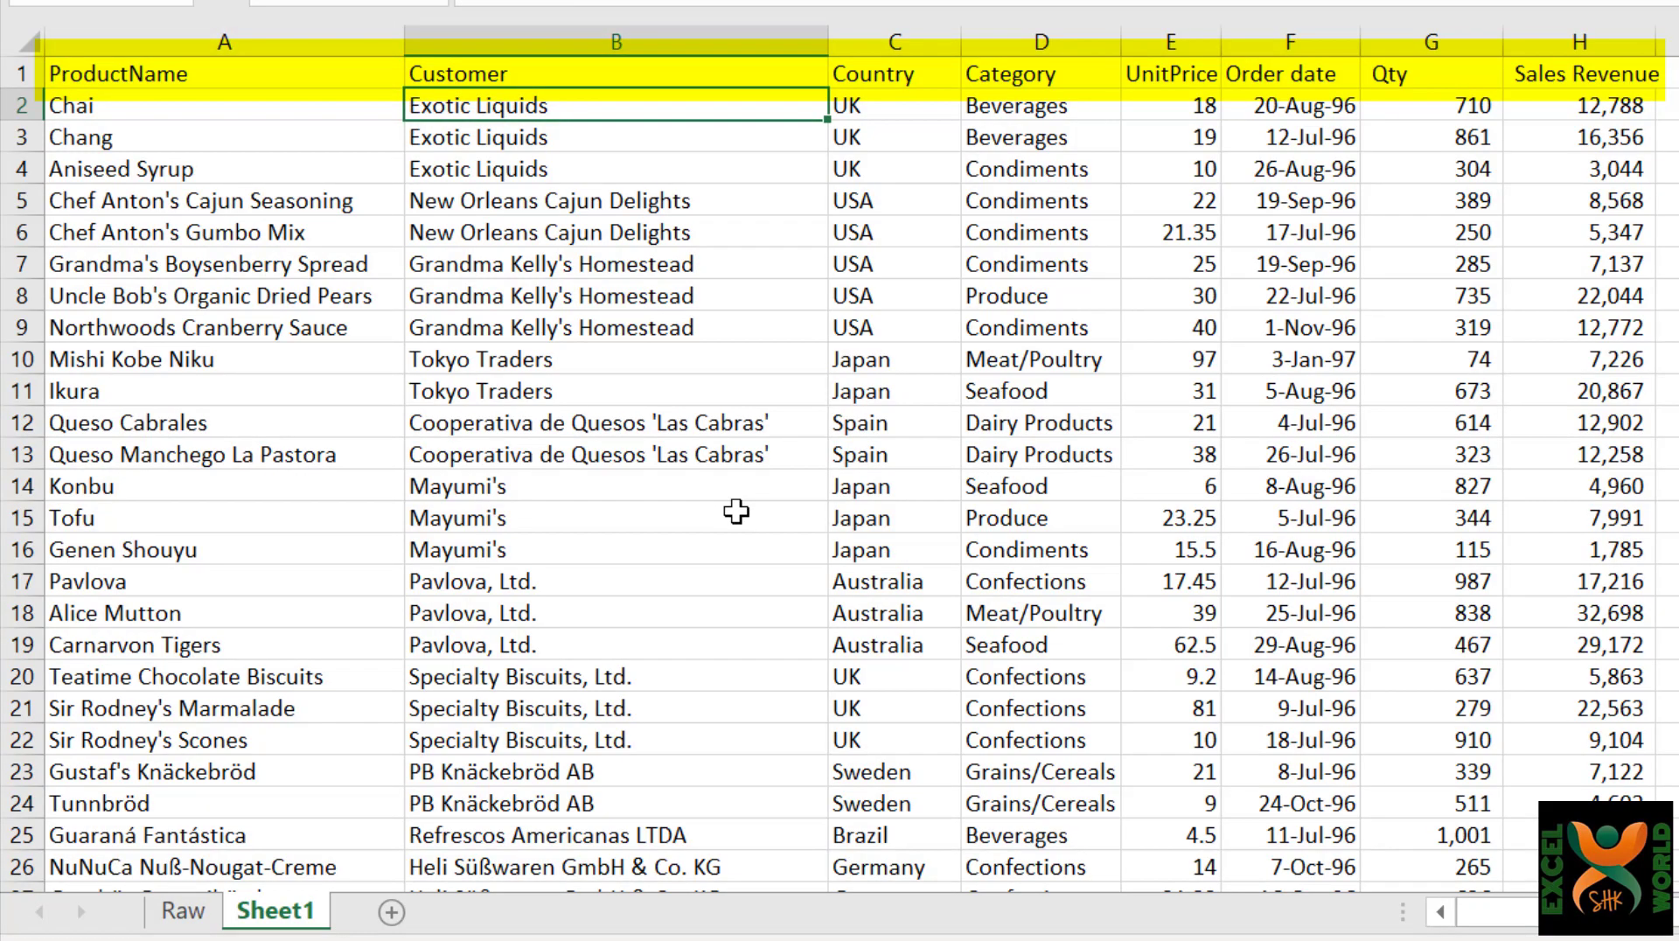
key("Right")
key("Right")
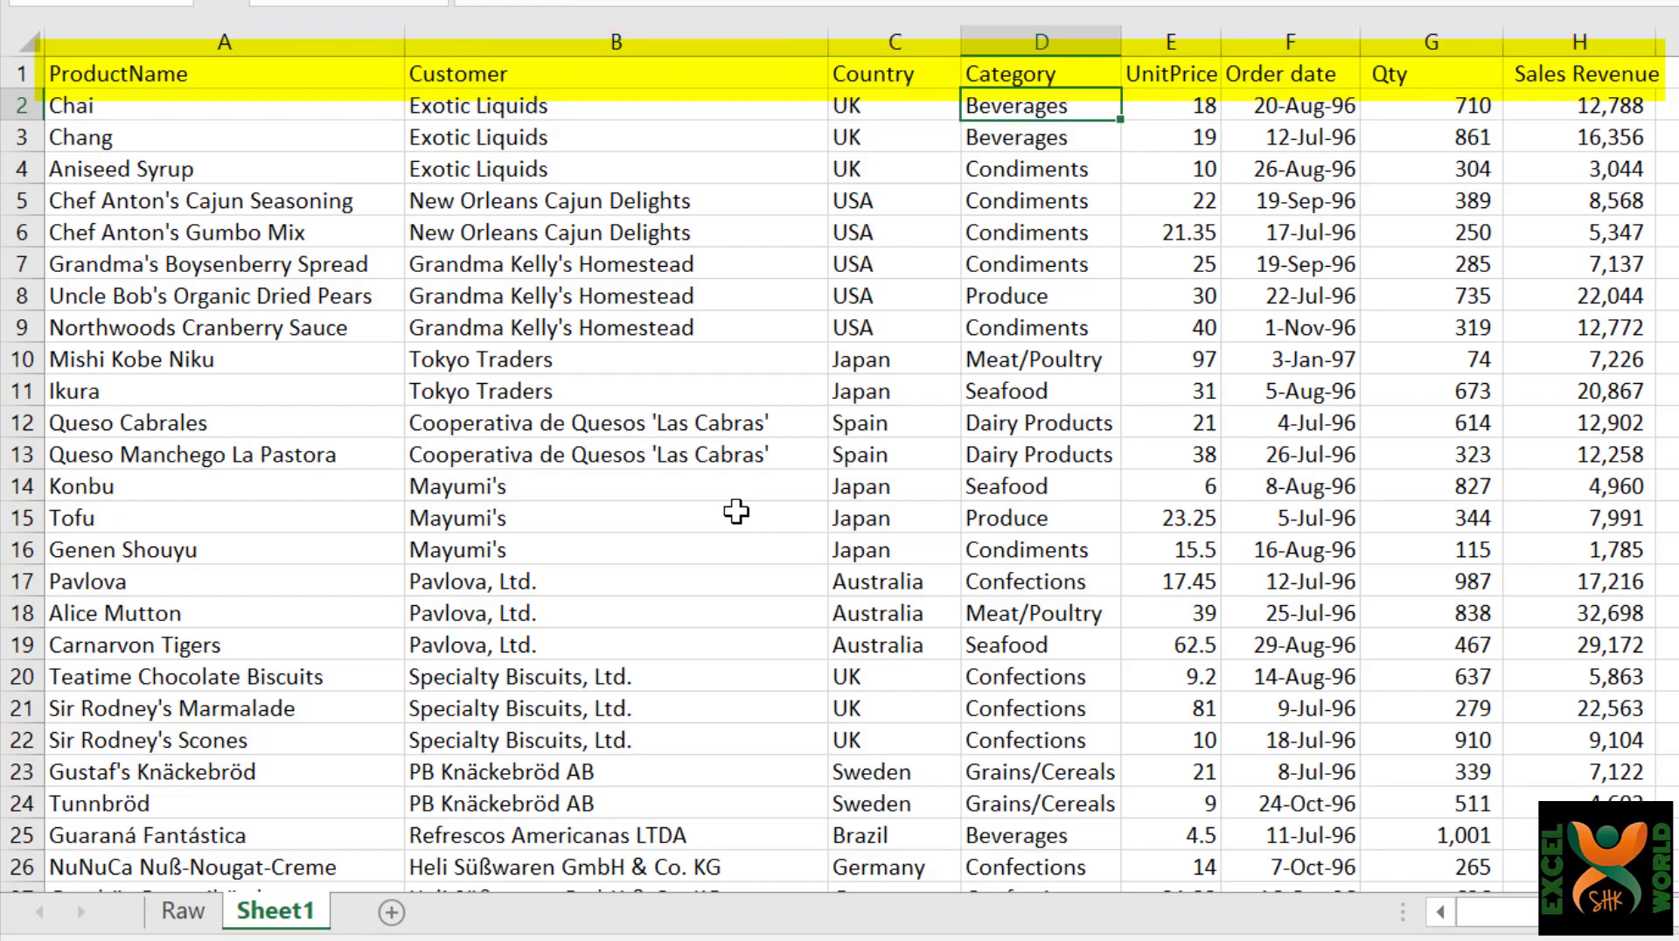
key("Right")
key("Right")
key("Right")
key("Right")
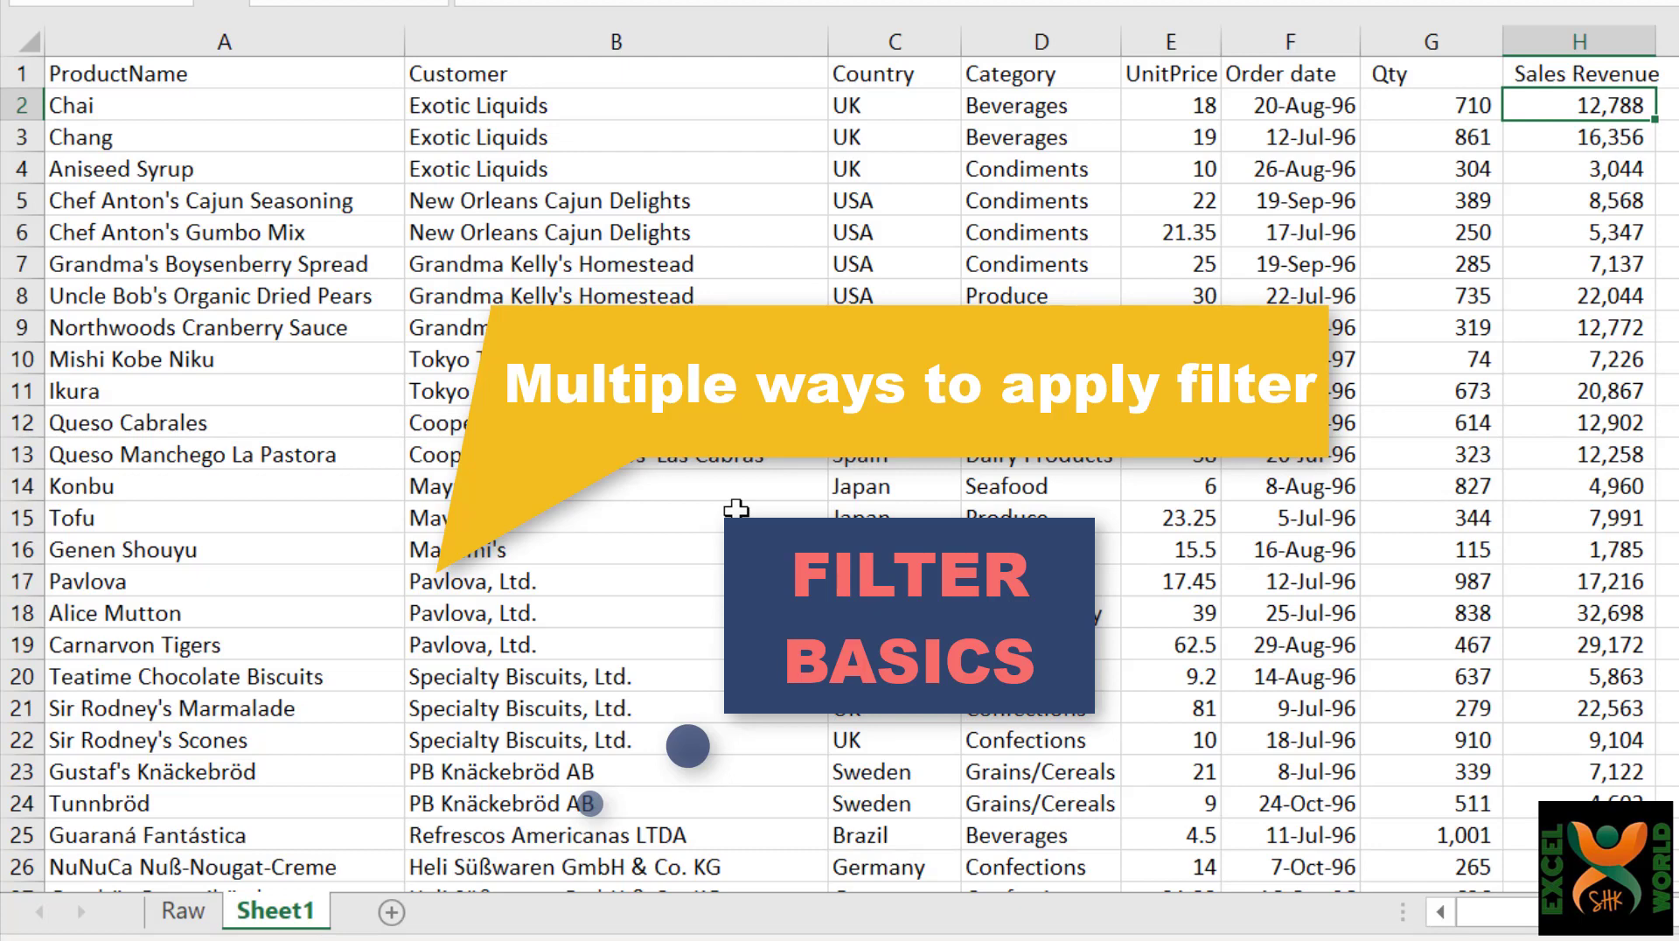
Turn on filter dropdowns for the data to check the Customer column's filter options, and turn them off again.
left_click(699, 329)
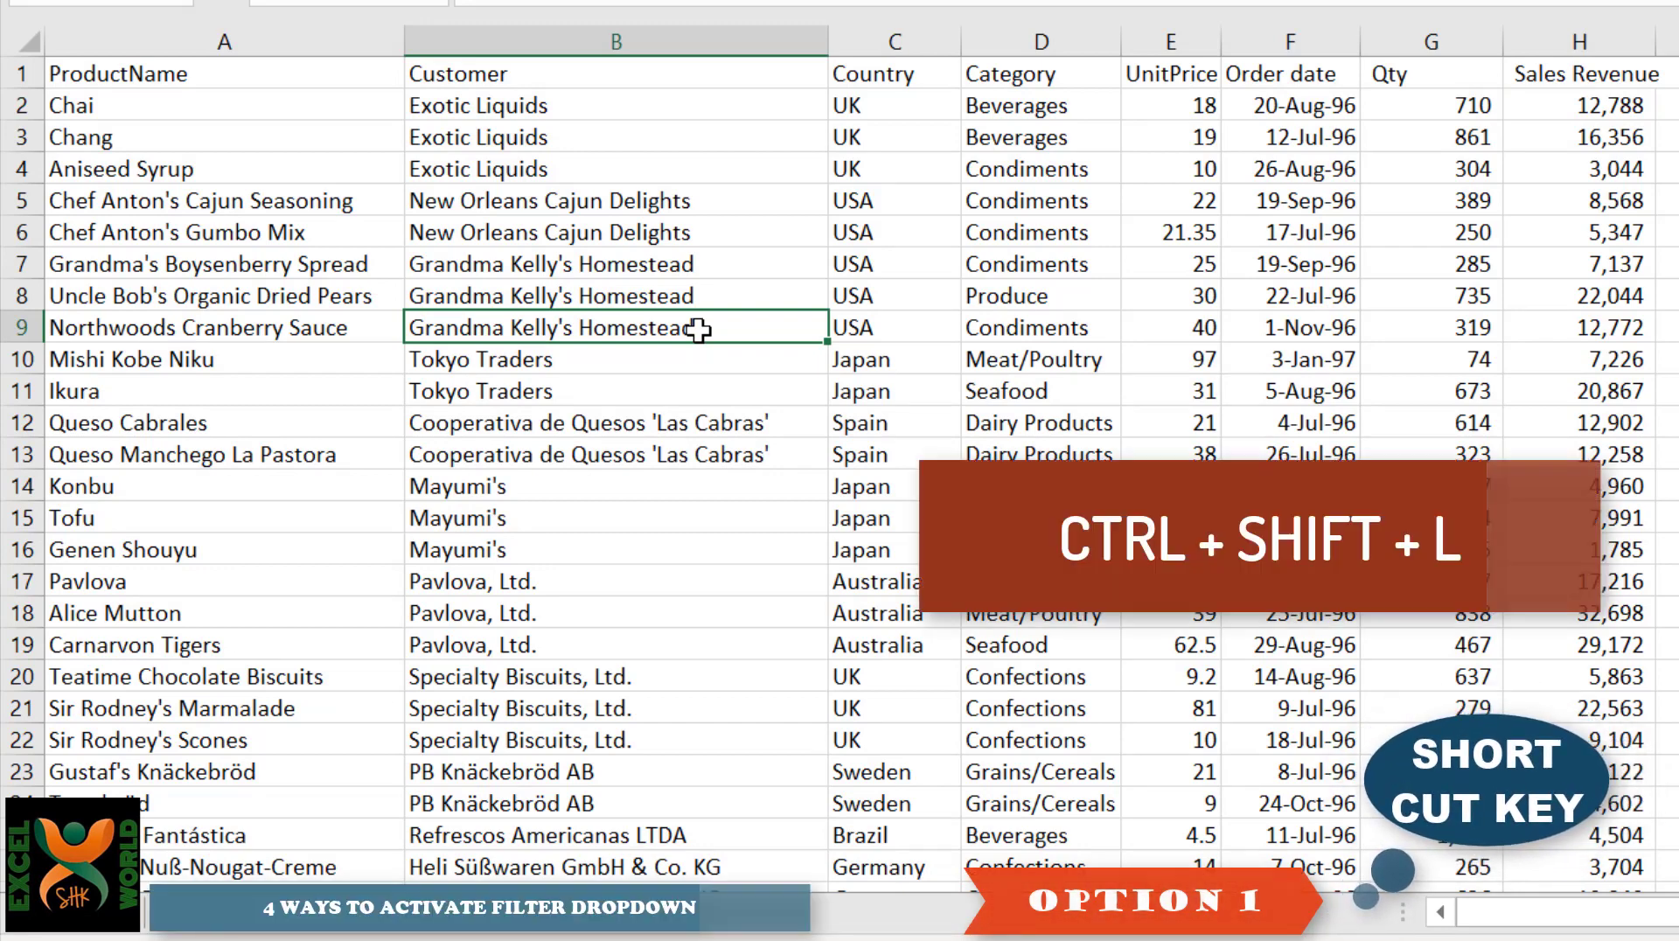
key("ctrl+shift+l")
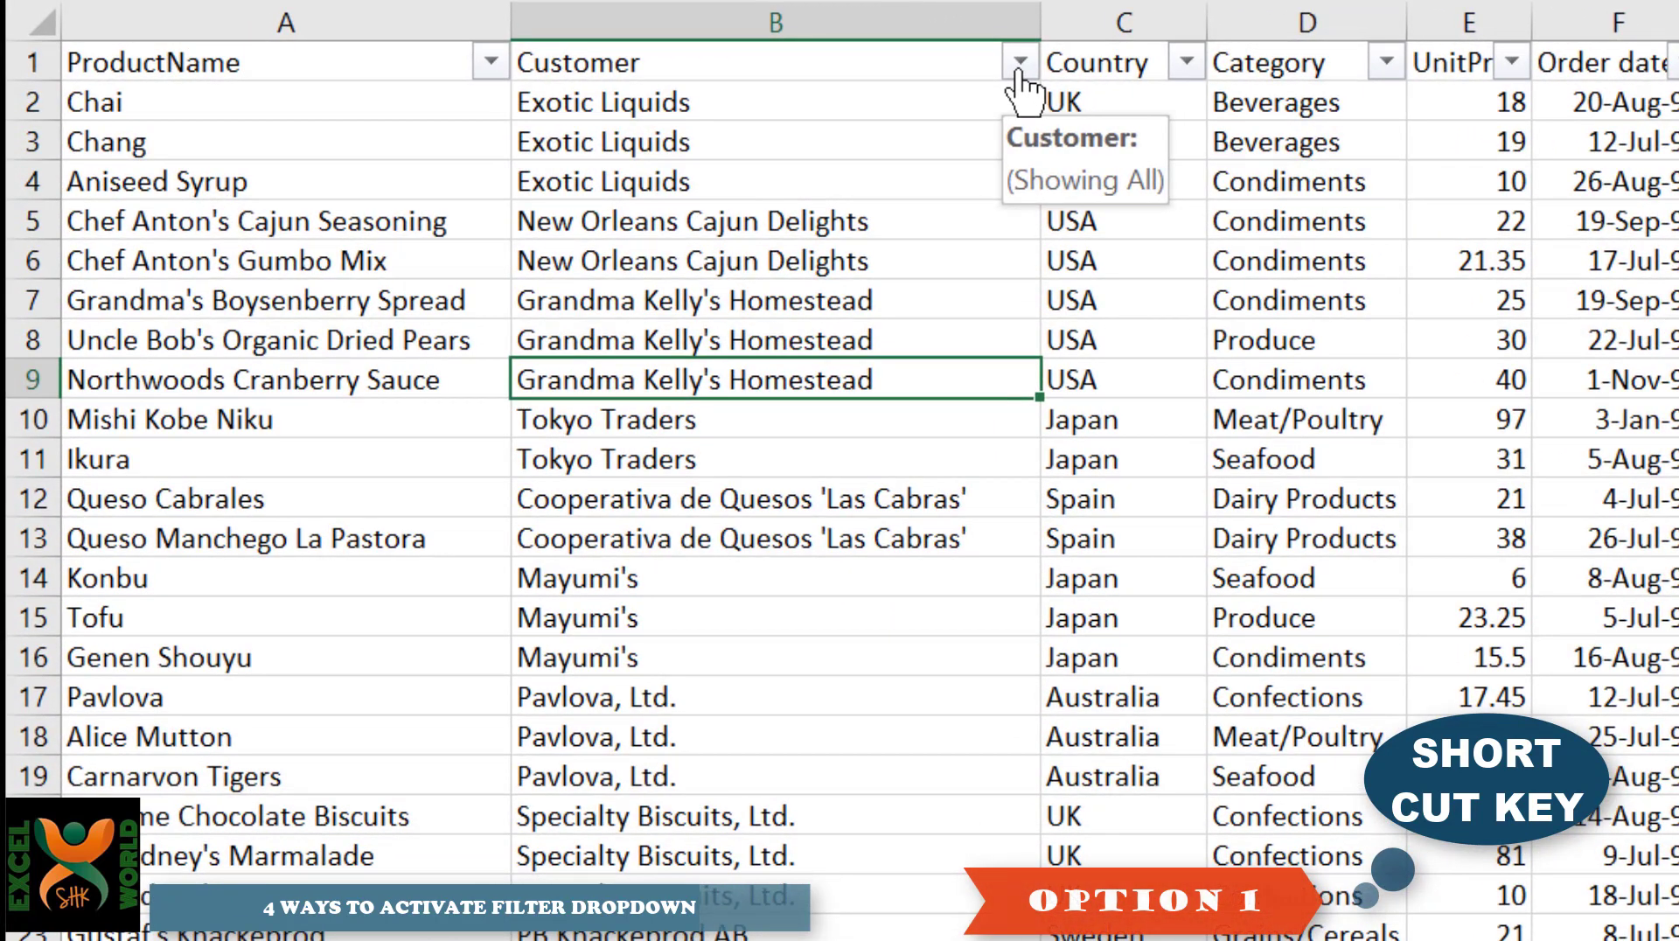
left_click(1020, 61)
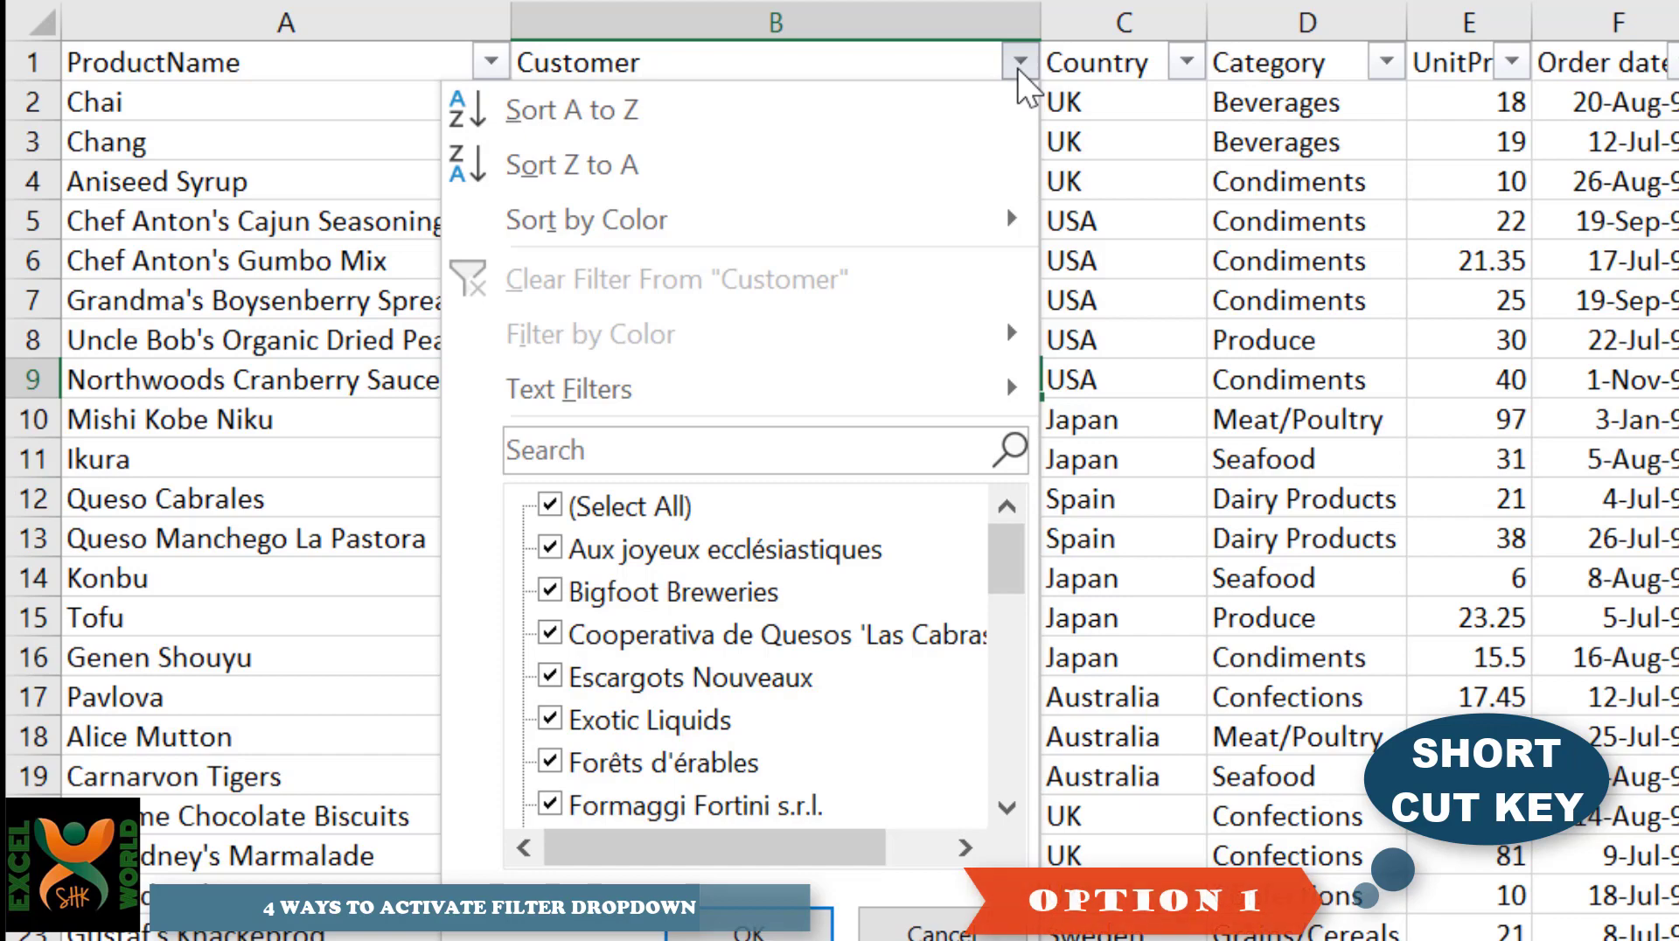
key("Escape")
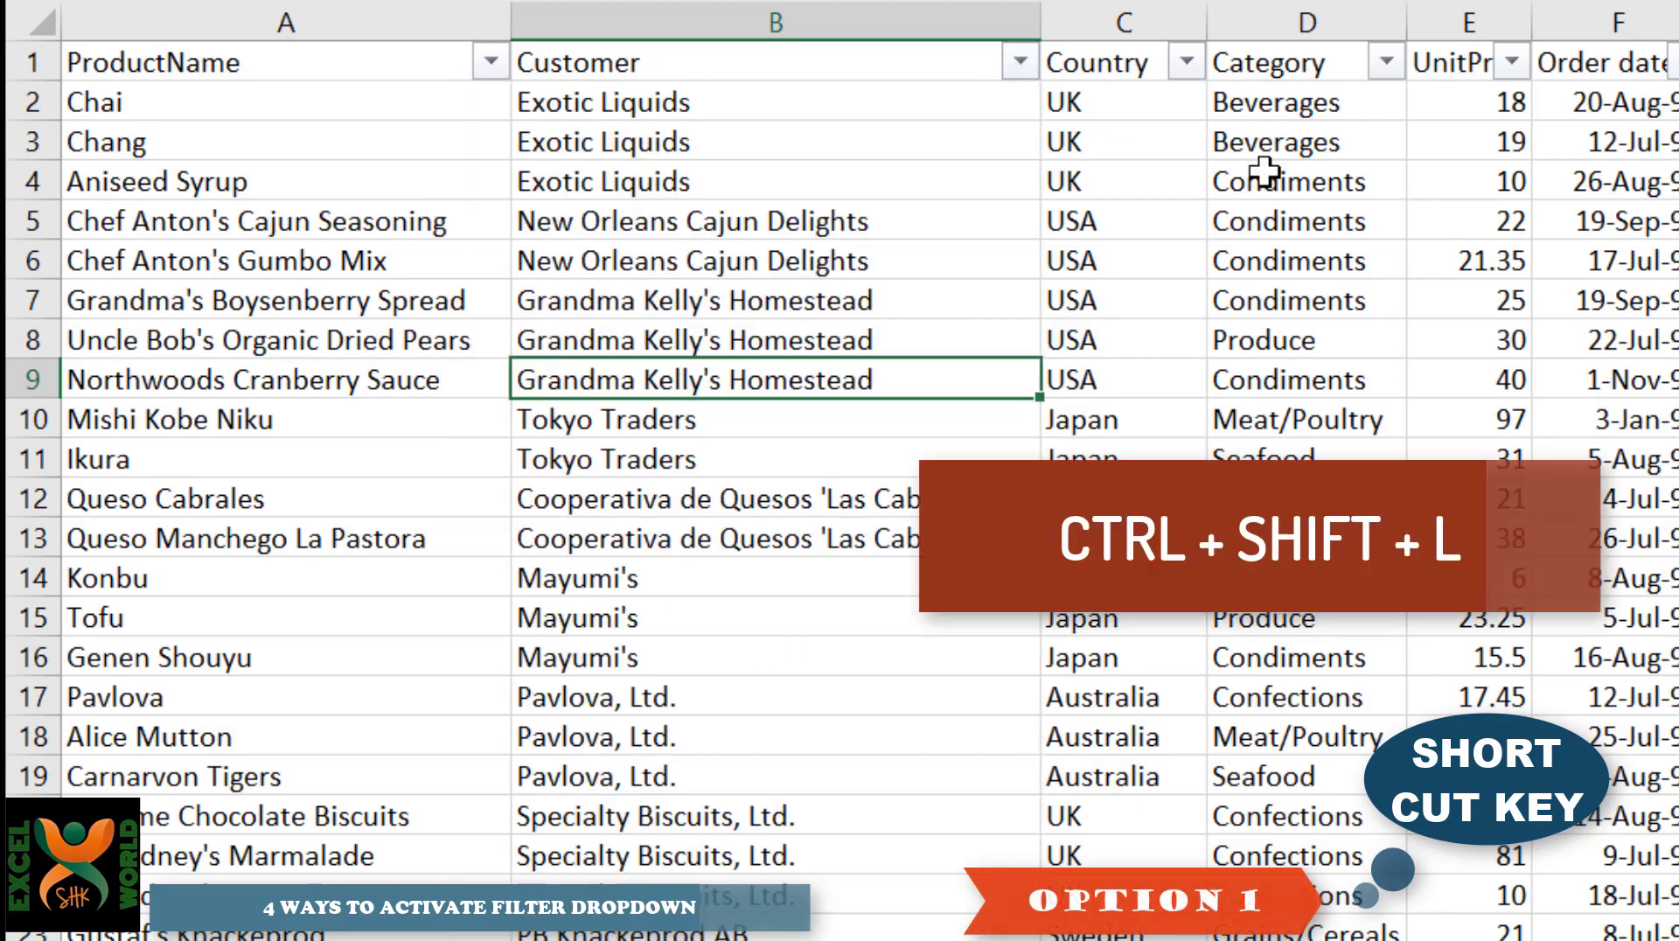
key("ctrl+shift+l")
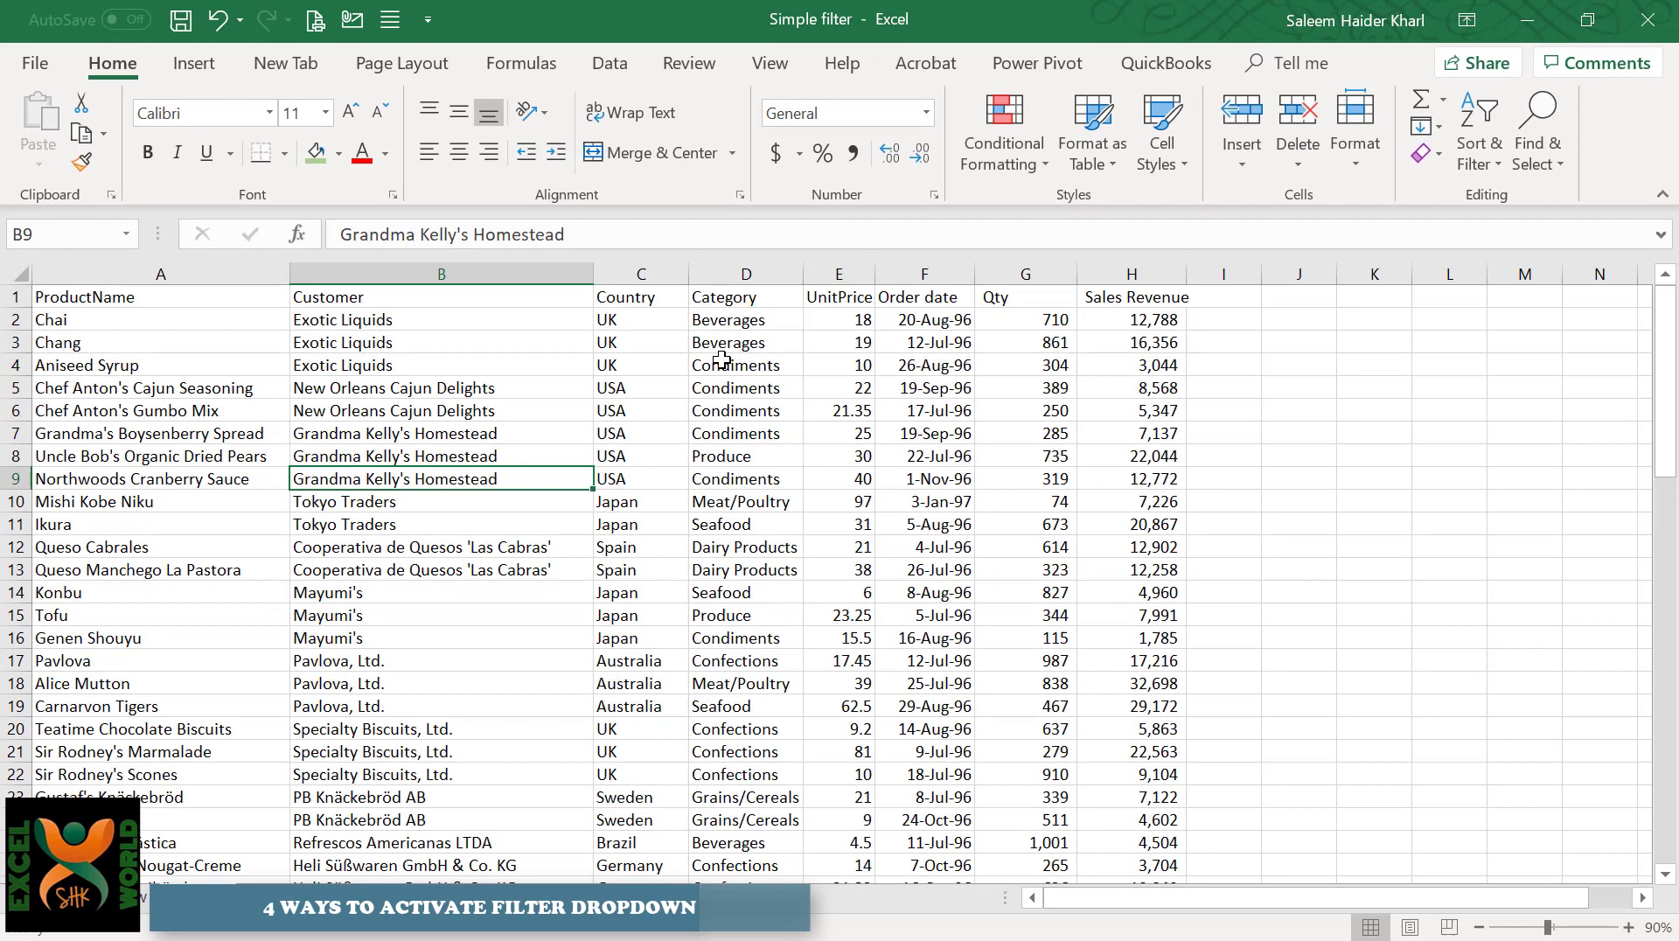
Add filter dropdowns to the header row with the Filter option of Sort & Filter, and remove them the same way.
key("Down")
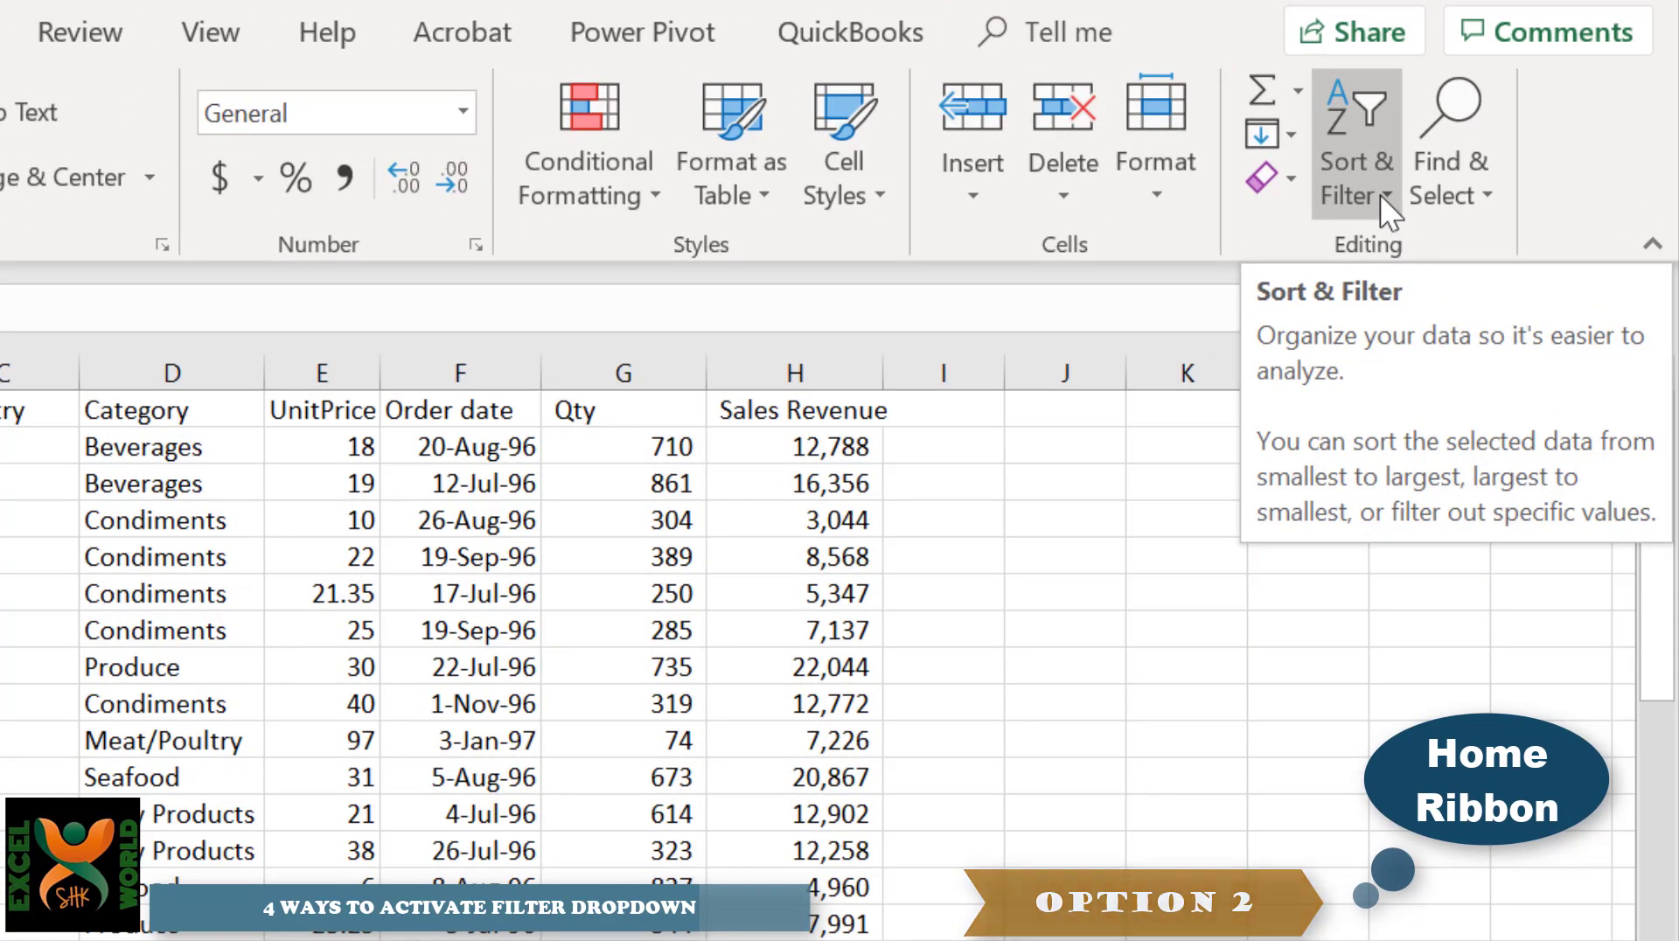
left_click(1380, 194)
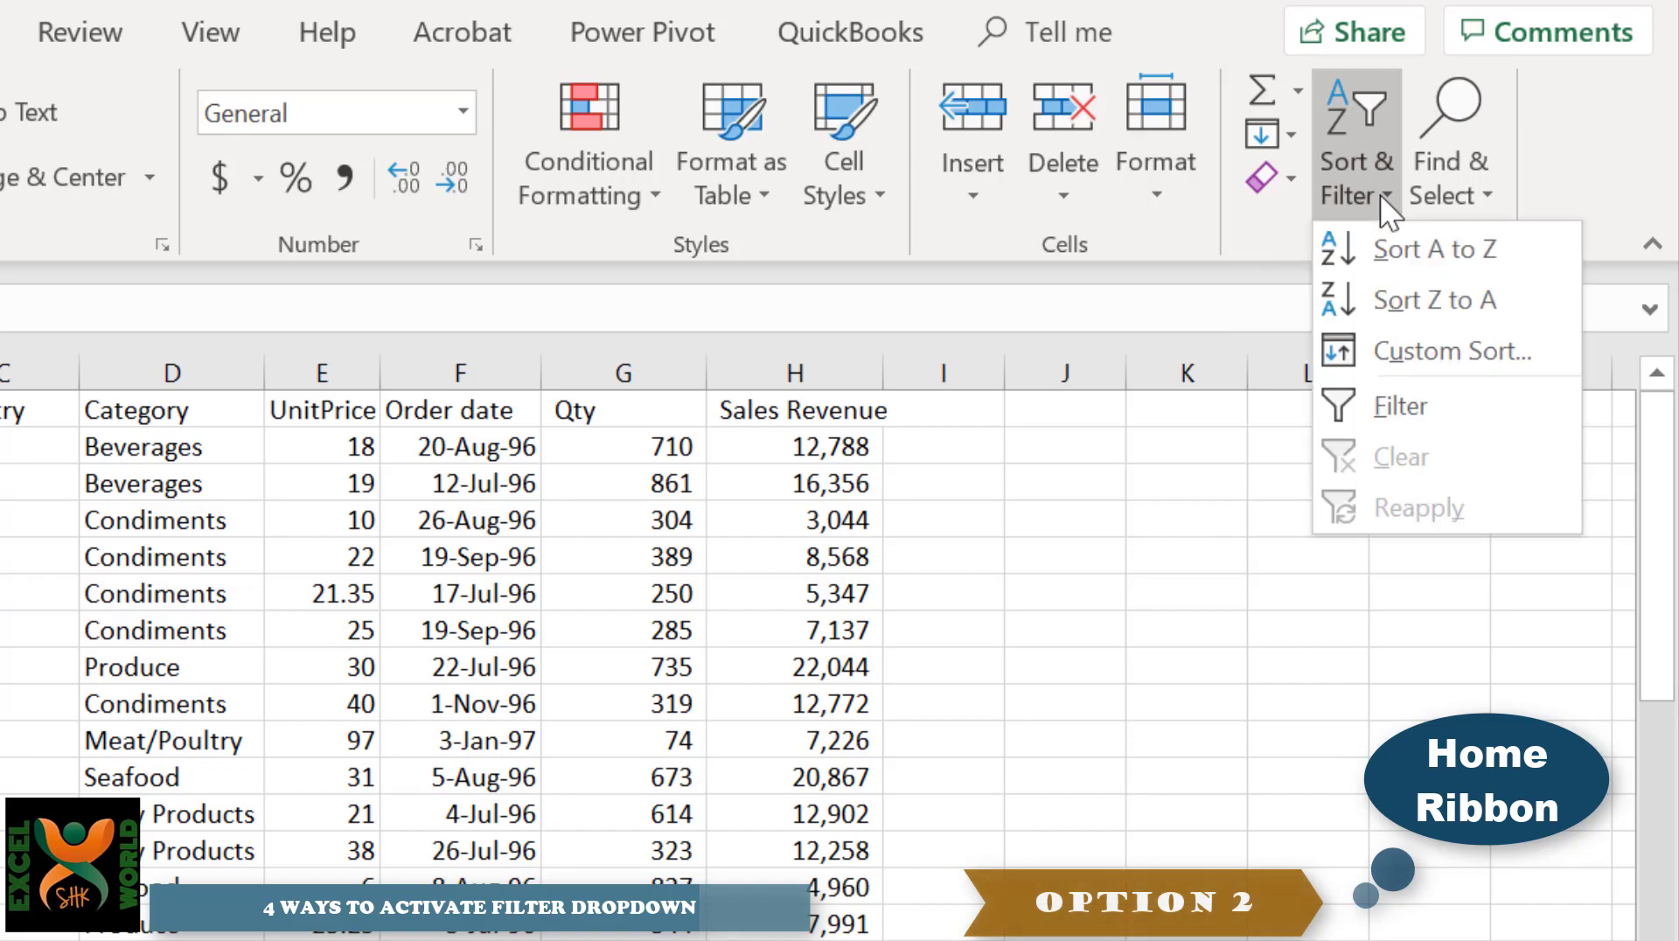
left_click(1454, 421)
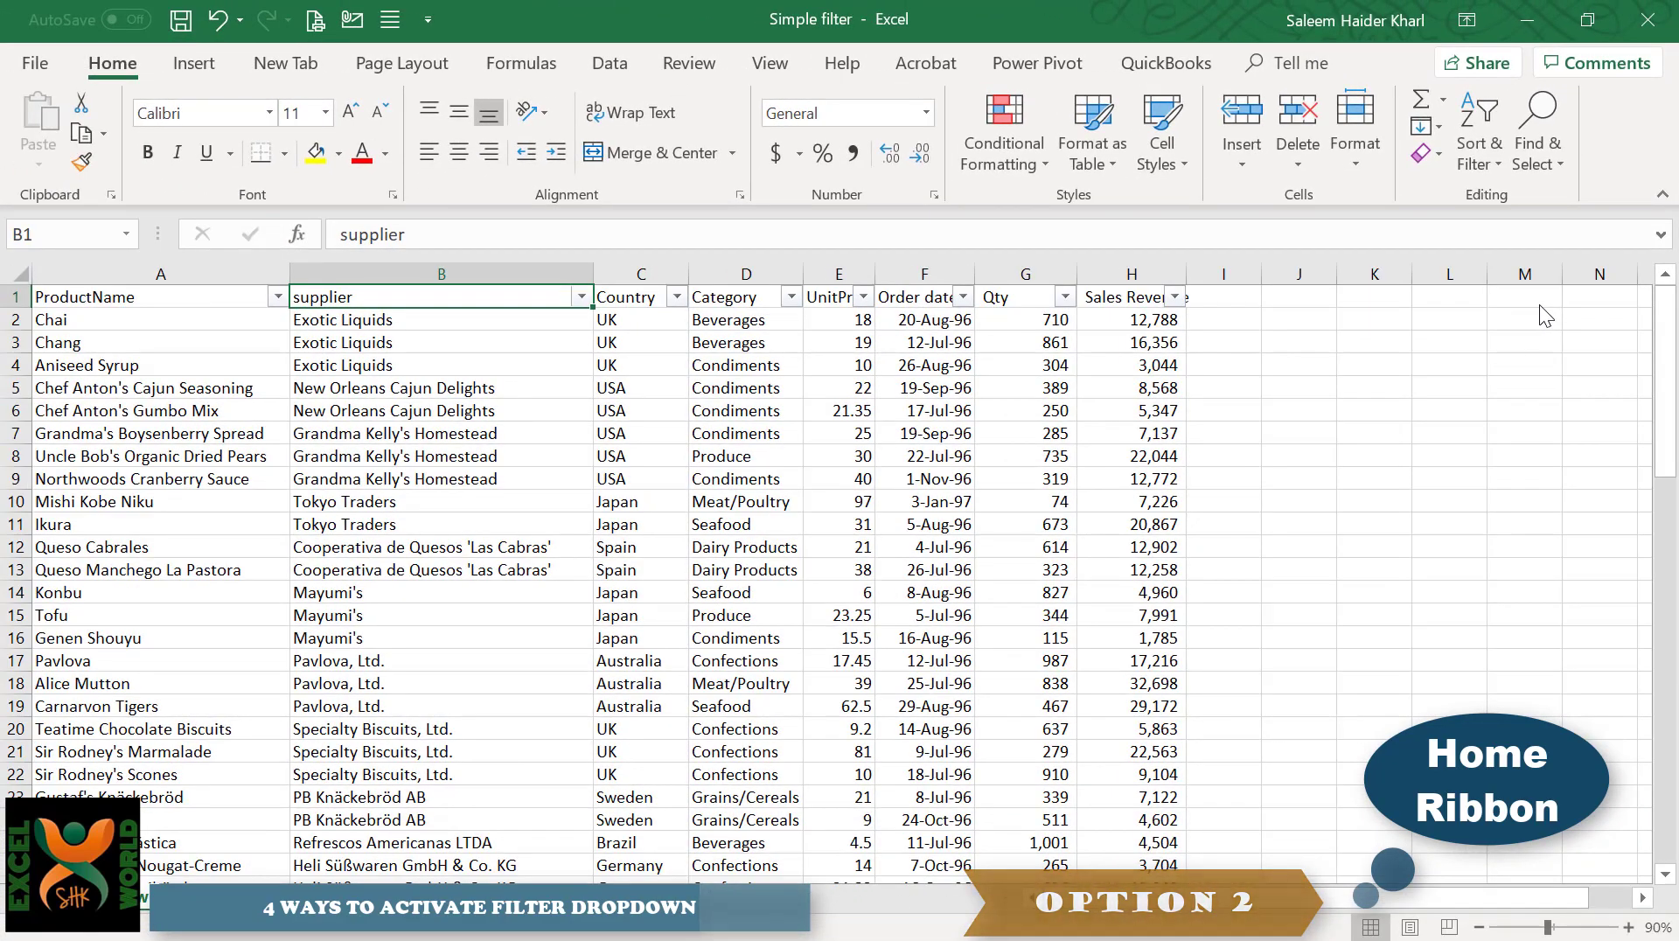
left_click(863, 506)
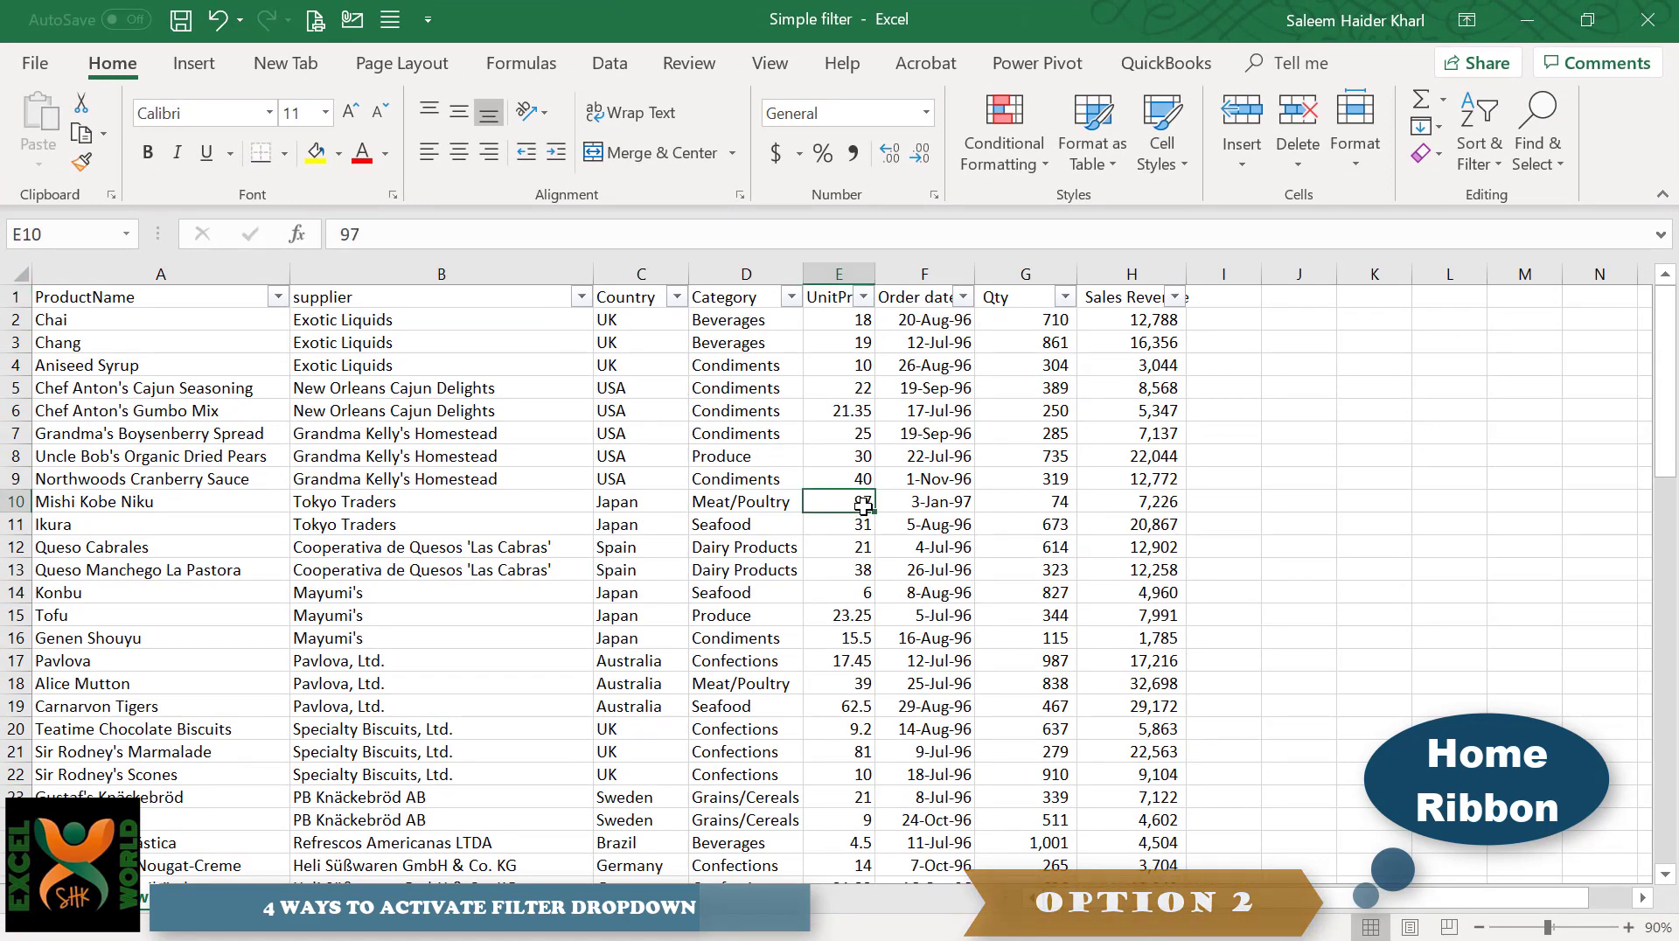
left_click(1492, 164)
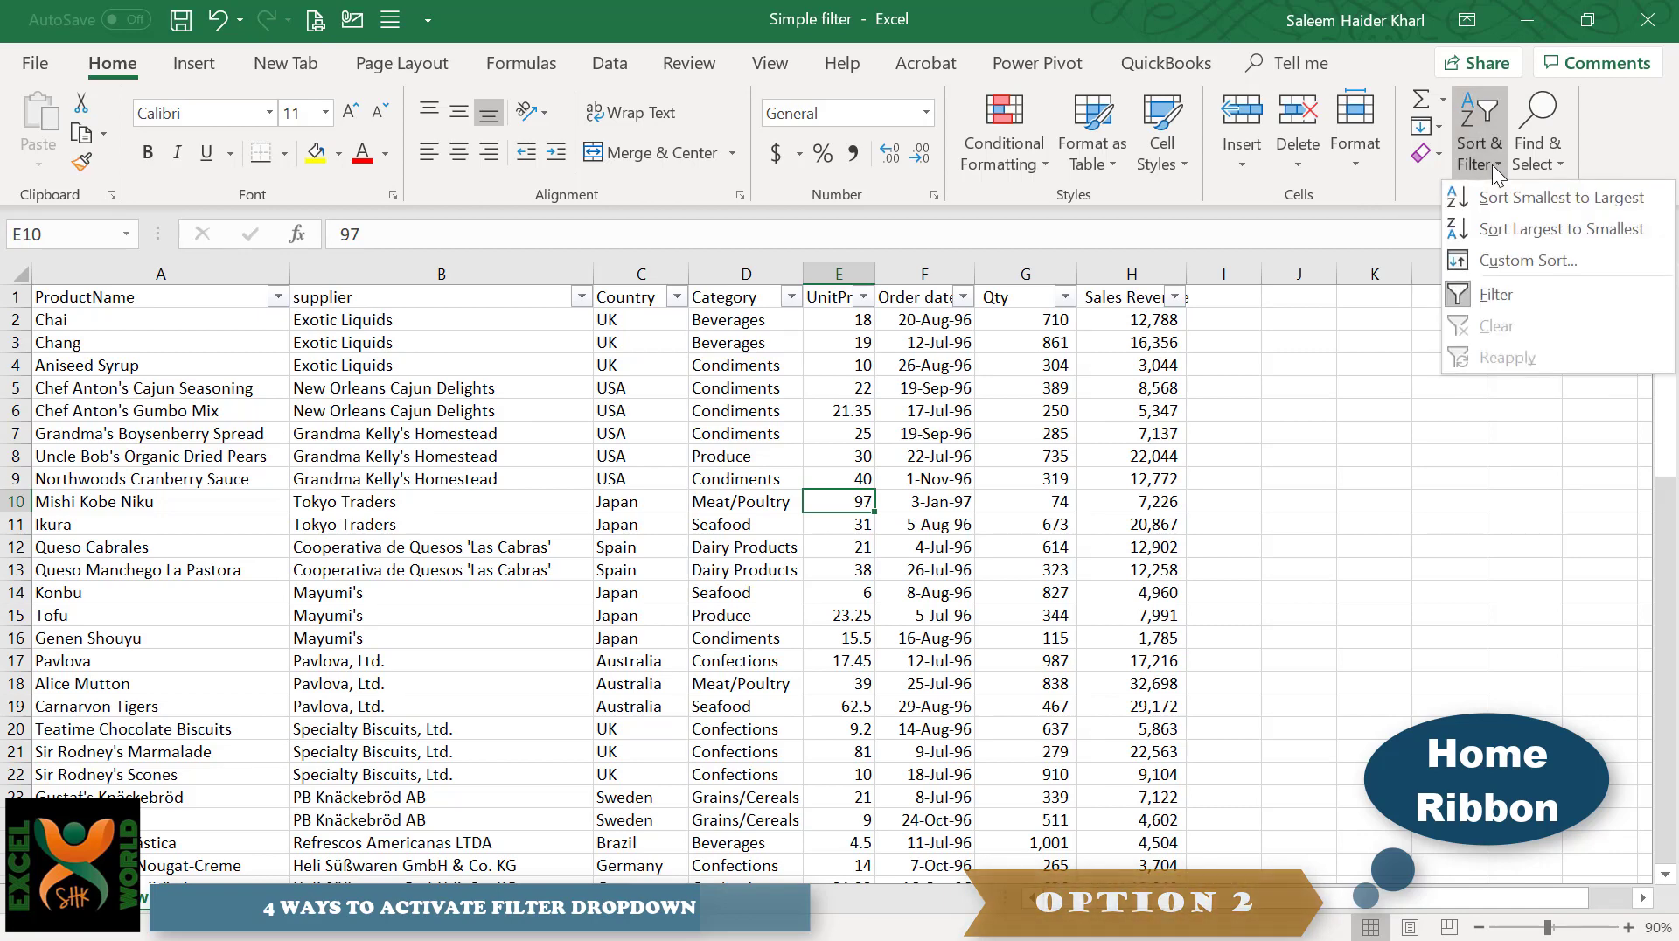
left_click(1520, 299)
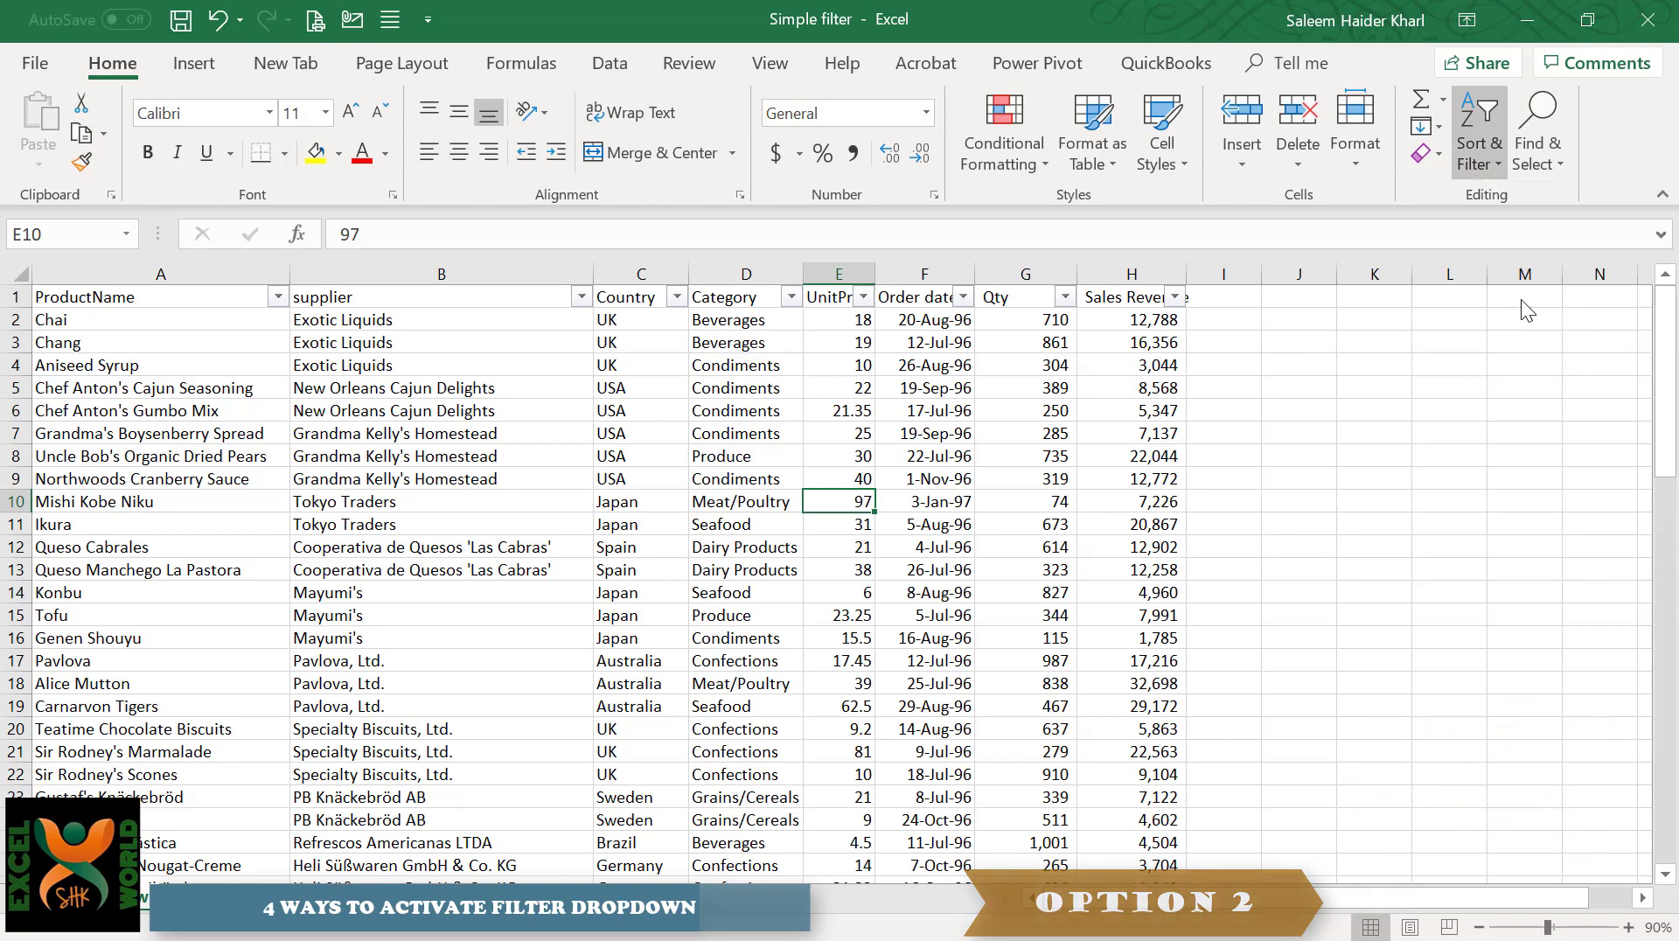
Toggle the Data ribbon's Filter command on from a supplier cell in the data and off again.
left_click(721, 483)
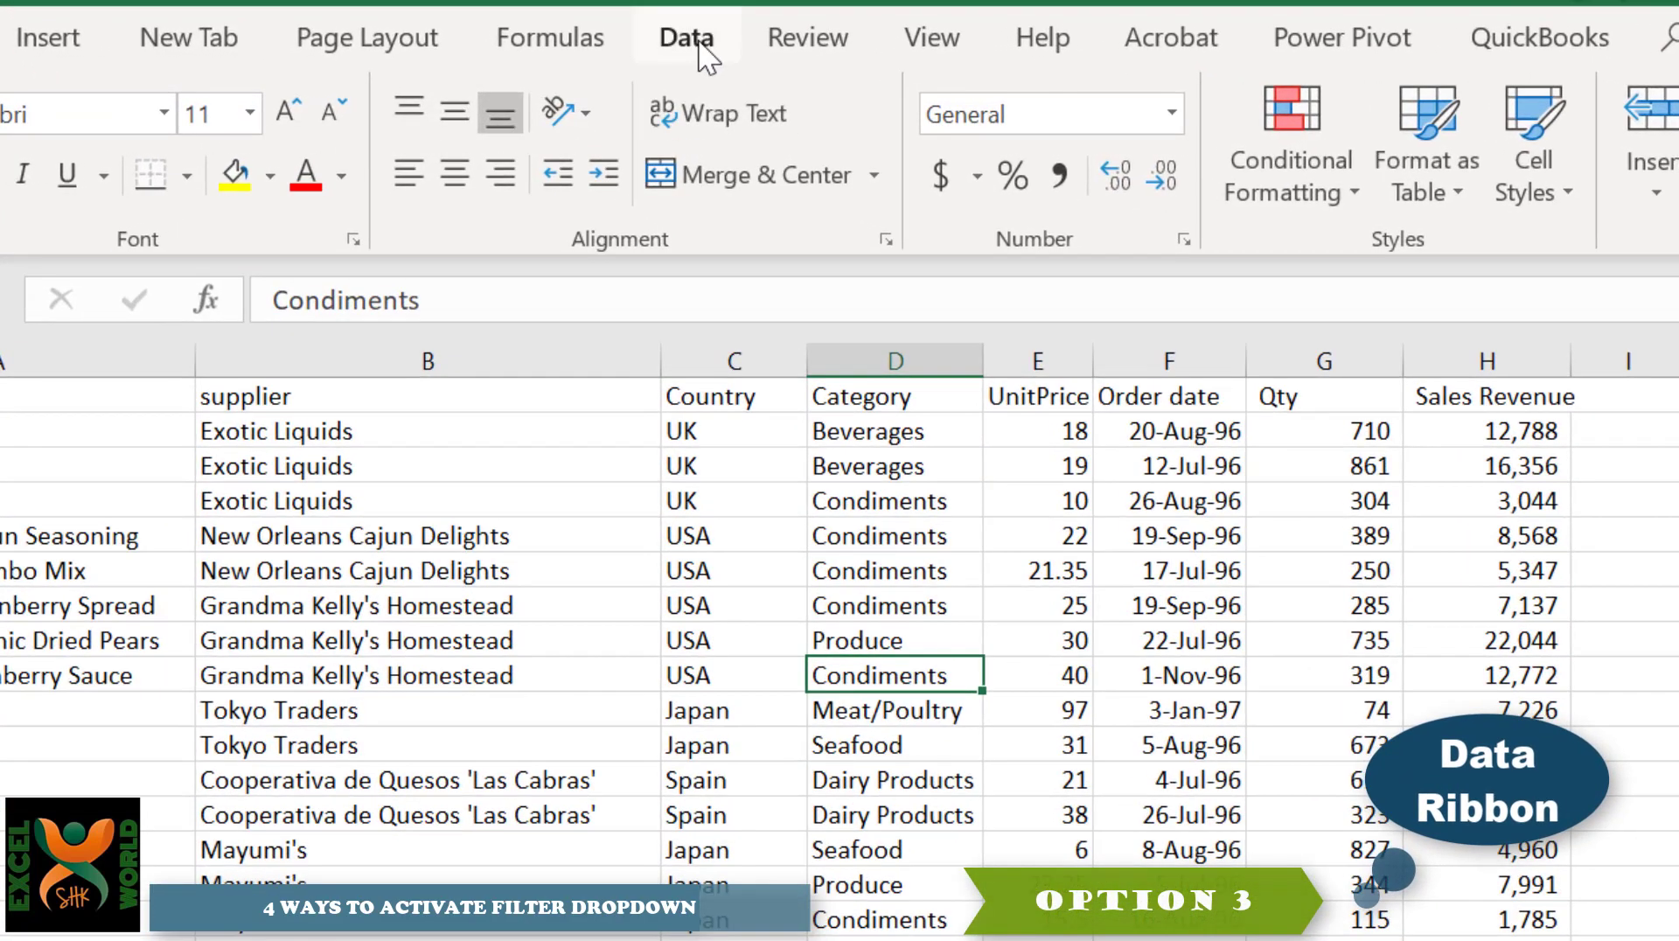
left_click(686, 39)
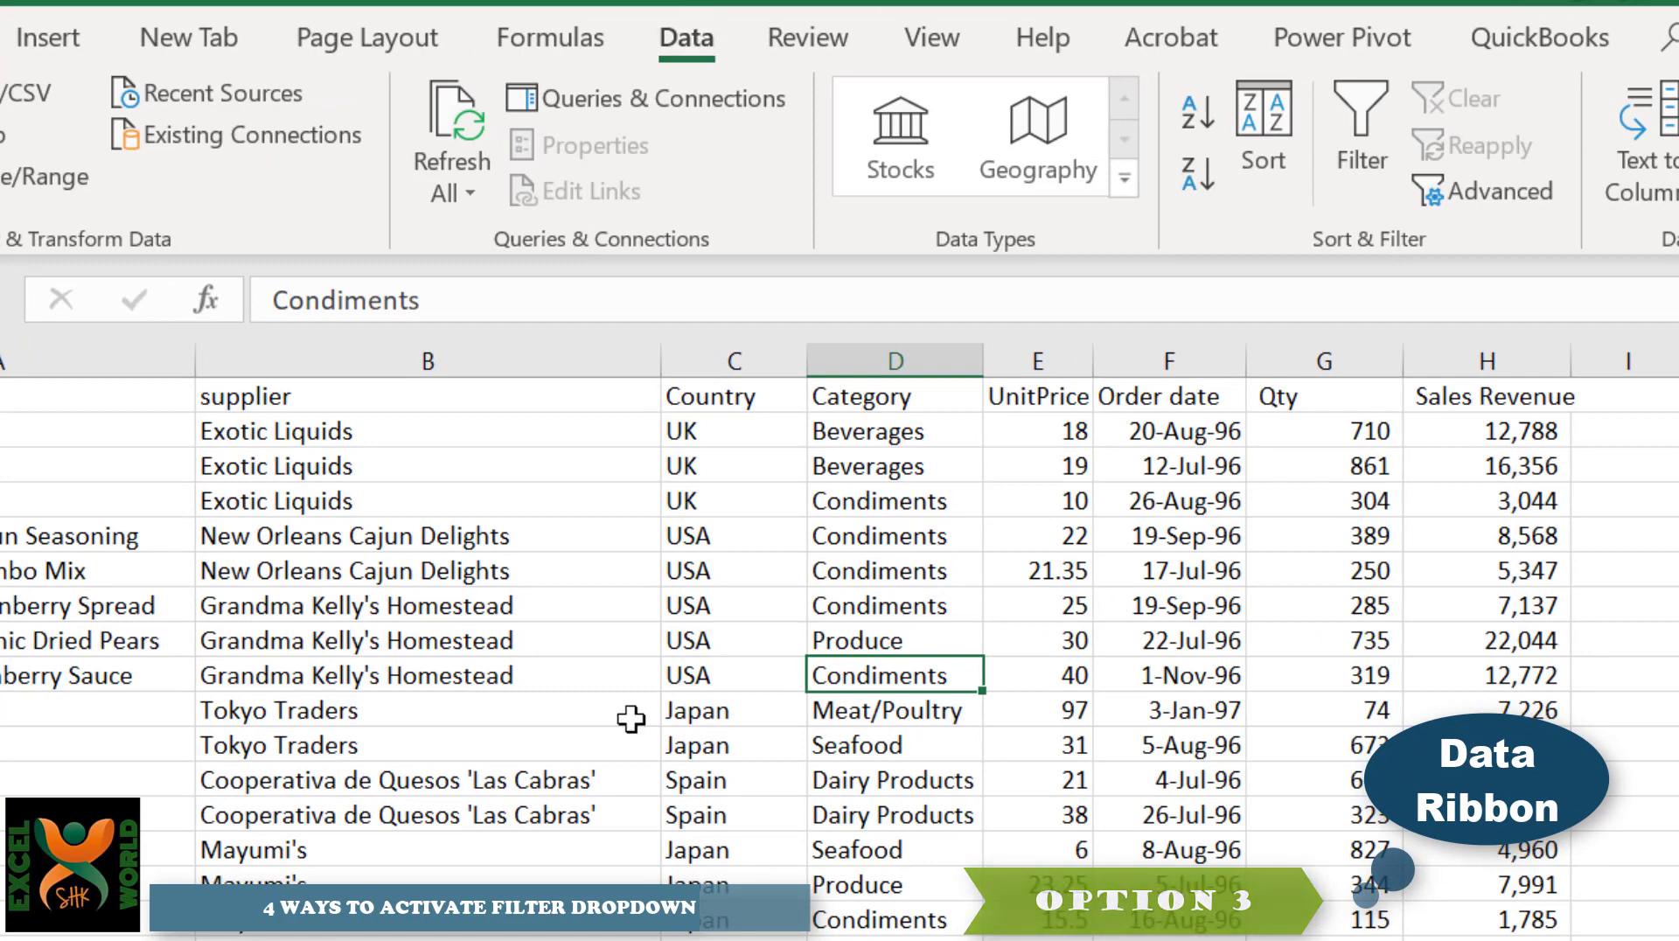
left_click(276, 603)
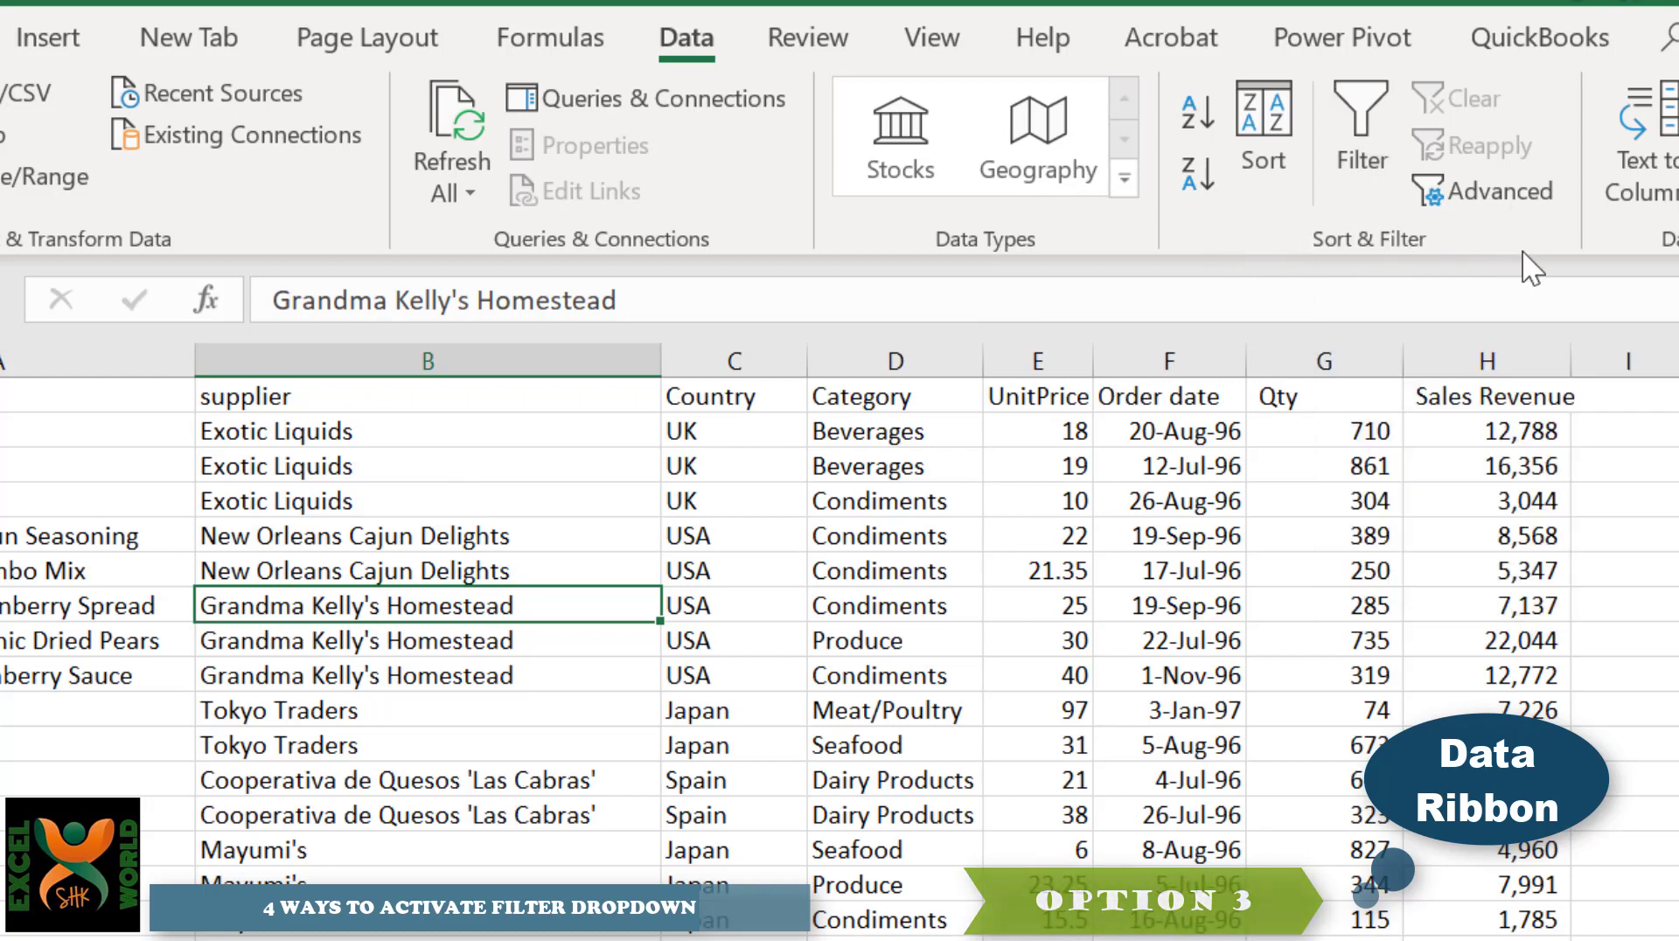
left_click(1349, 163)
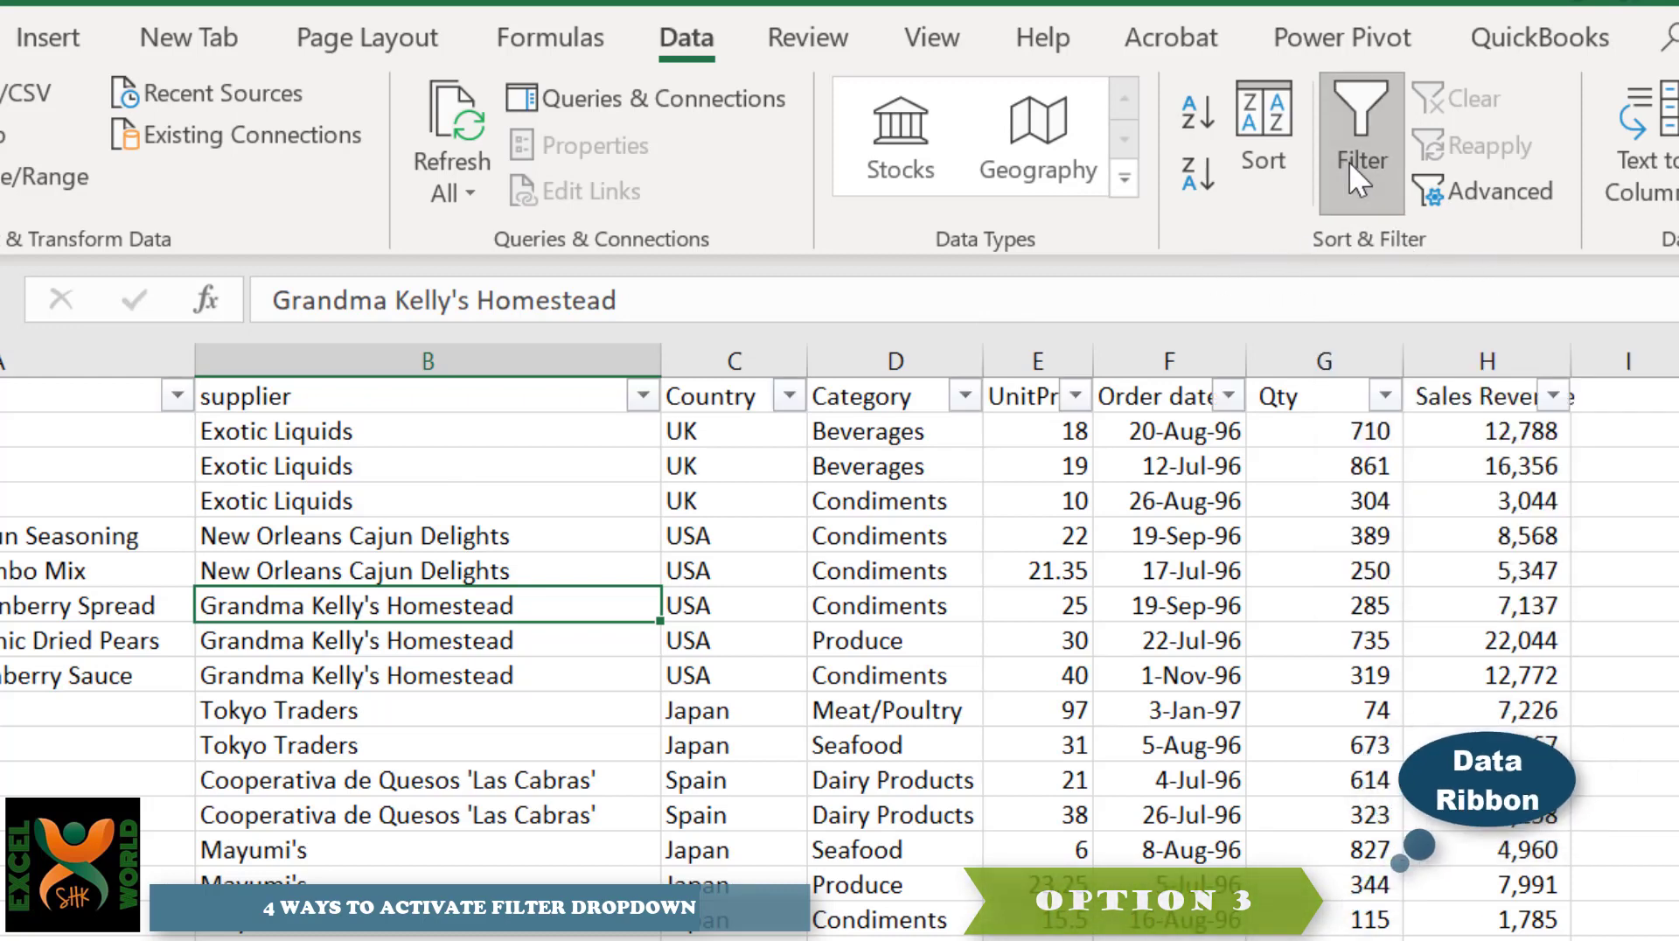
left_click(1335, 176)
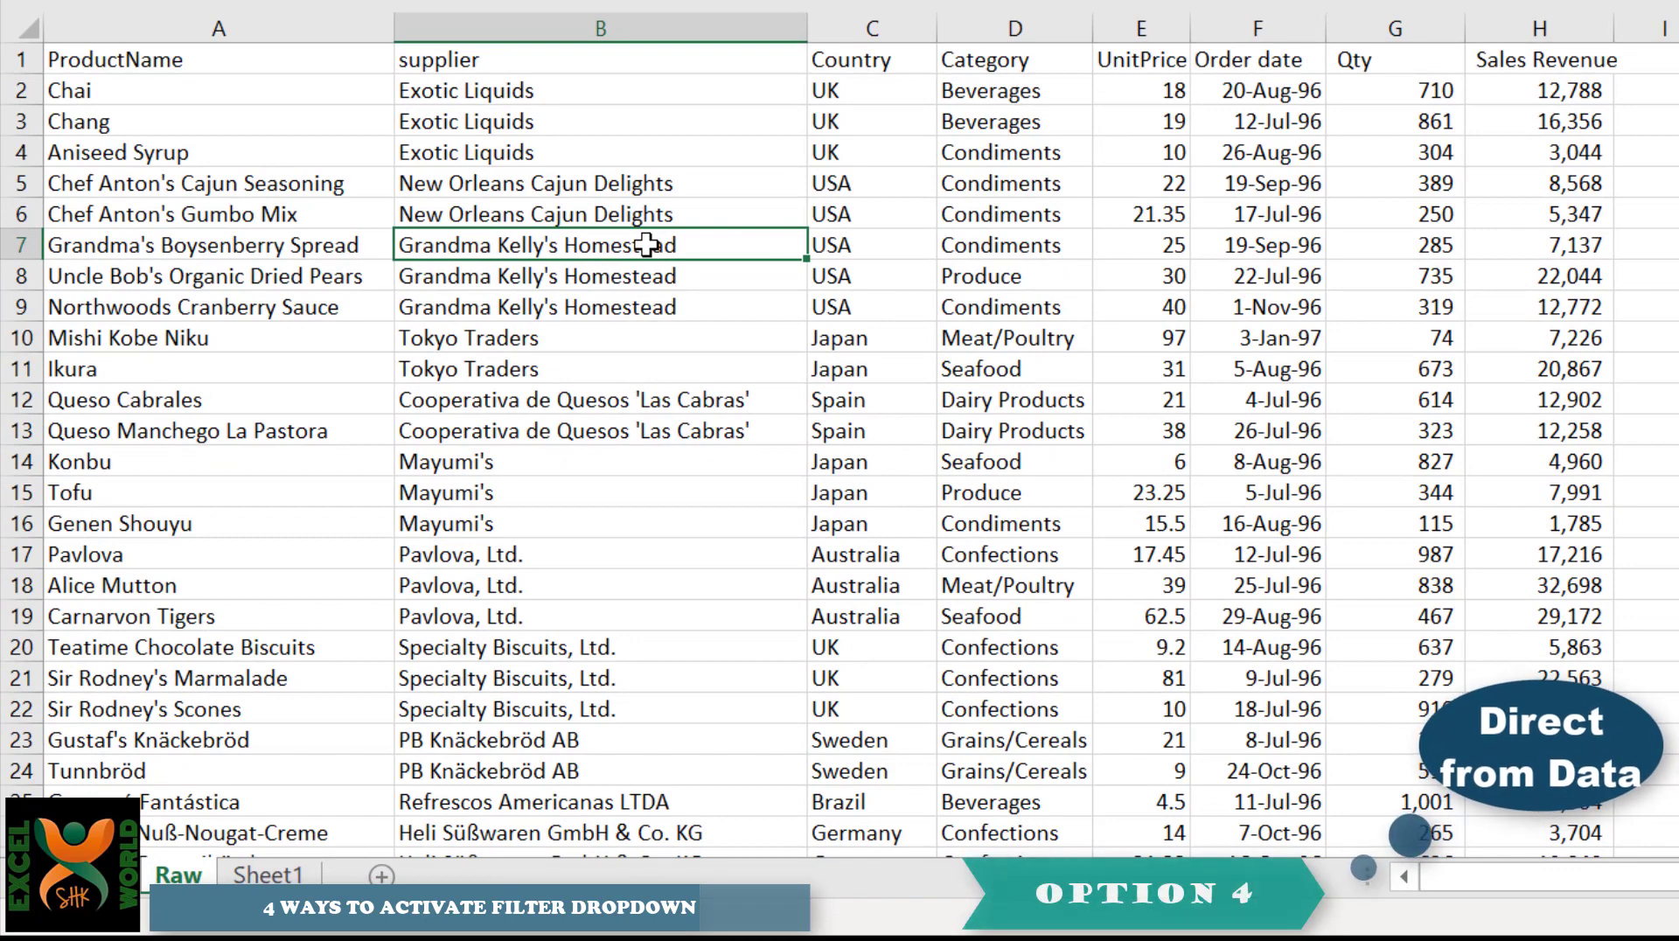
Filter the supplier column by the selected cell's value, Grandma Kelly's Homestead, and remove the filter from the data.
right_click(646, 244)
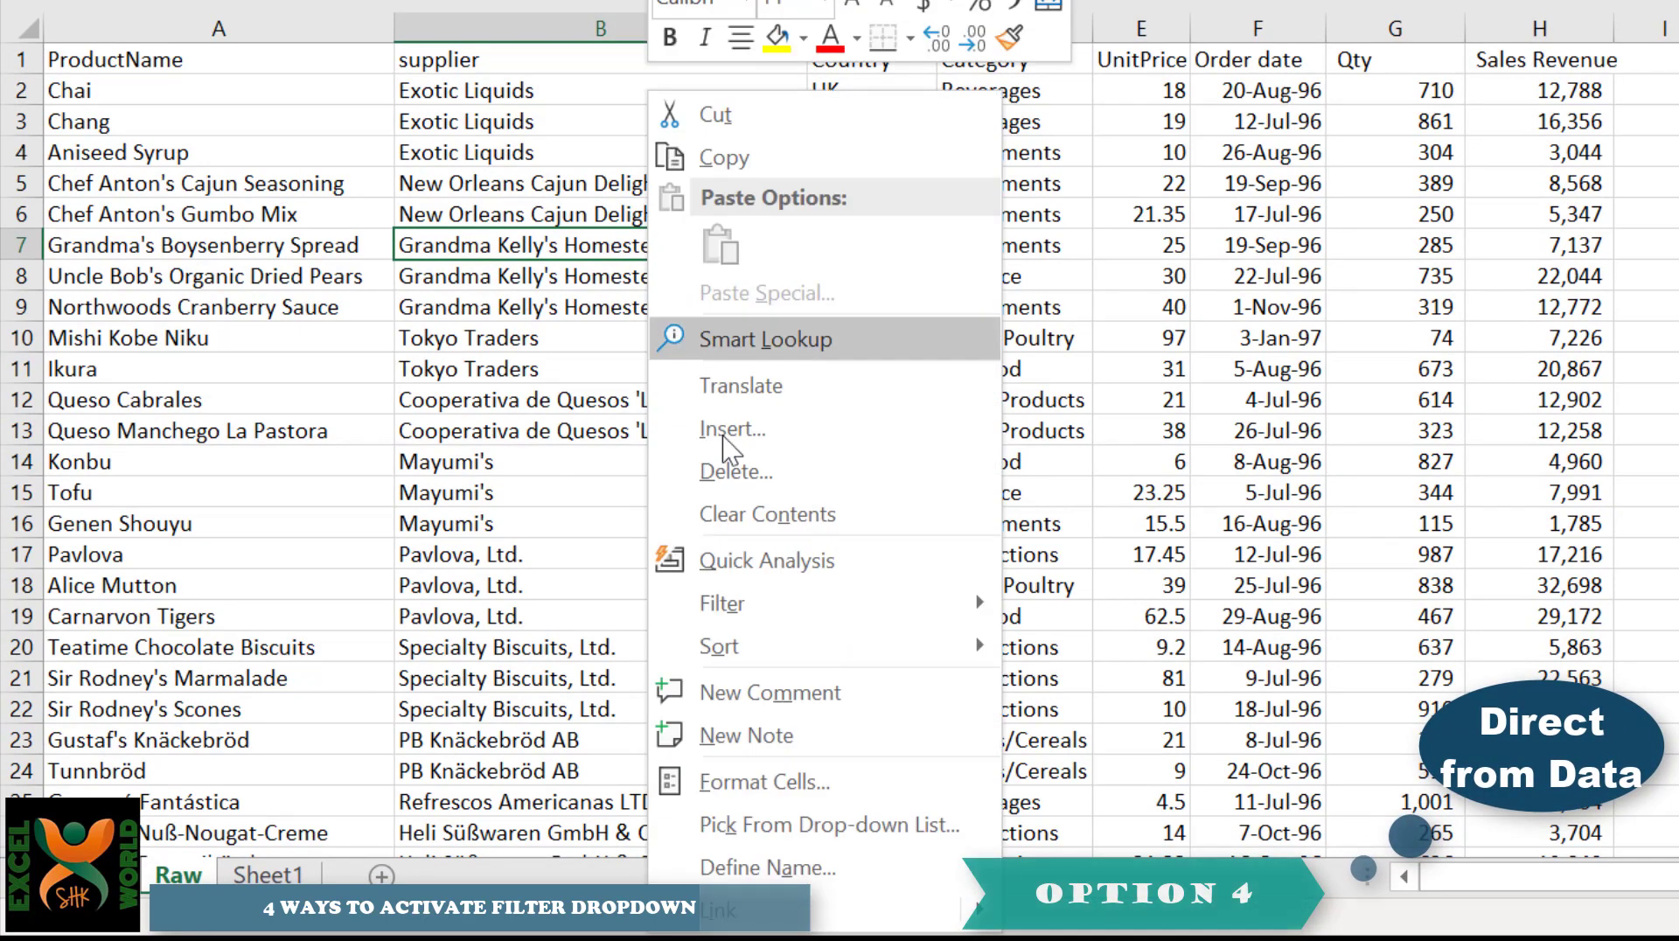
mouse_move(922, 617)
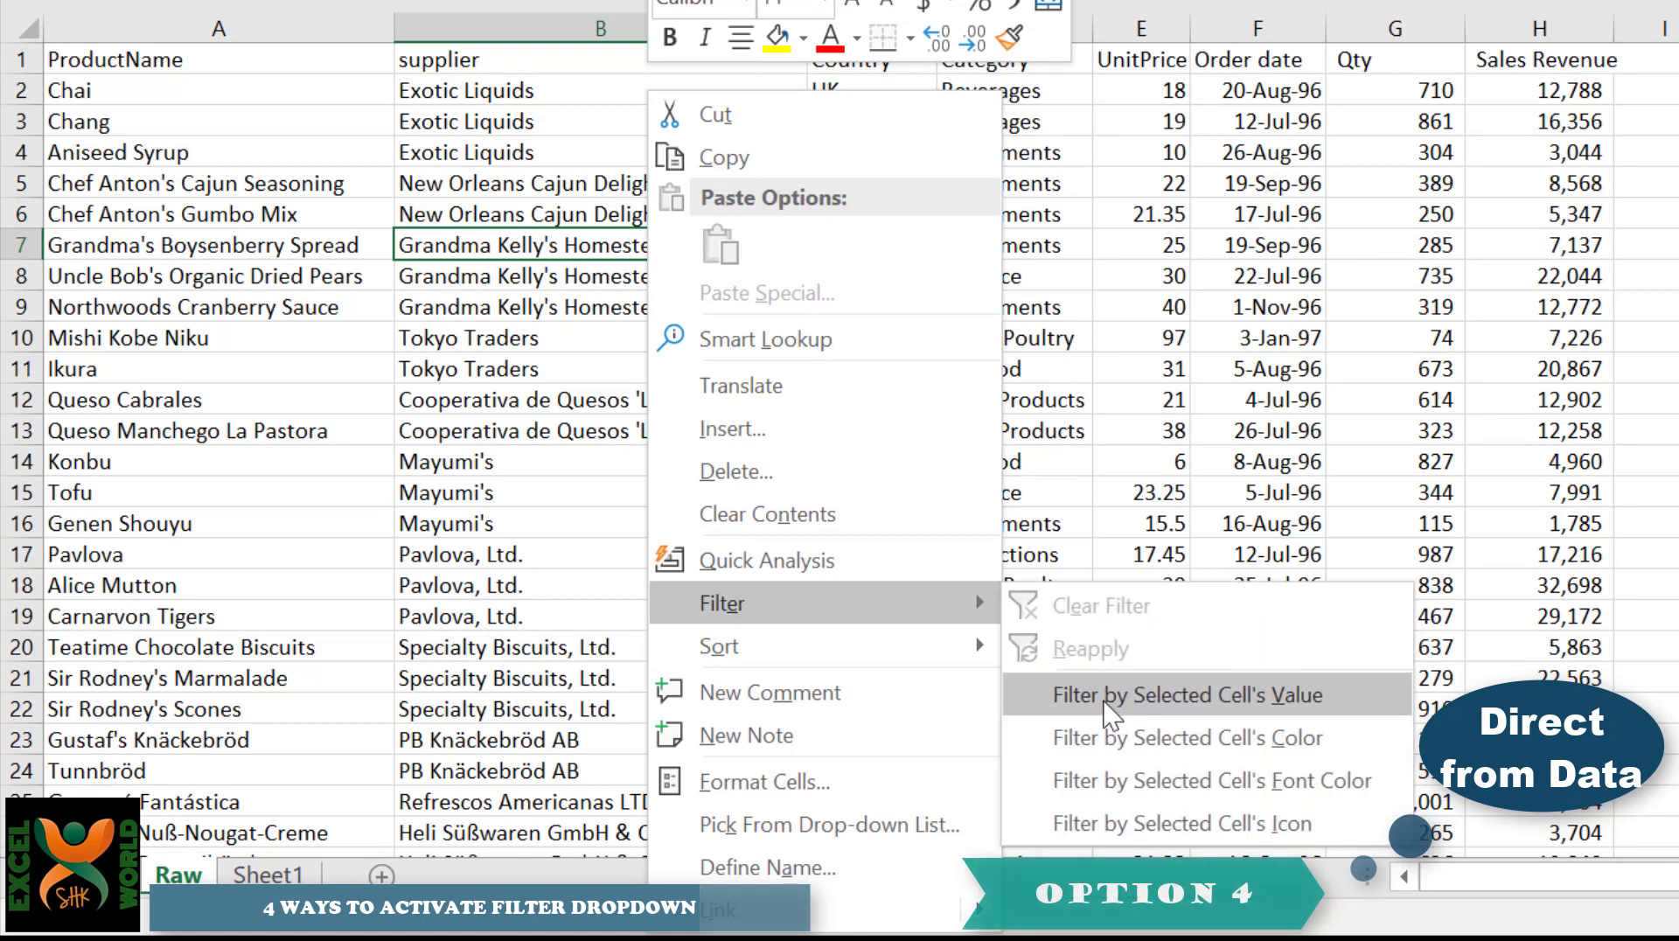
left_click(1362, 721)
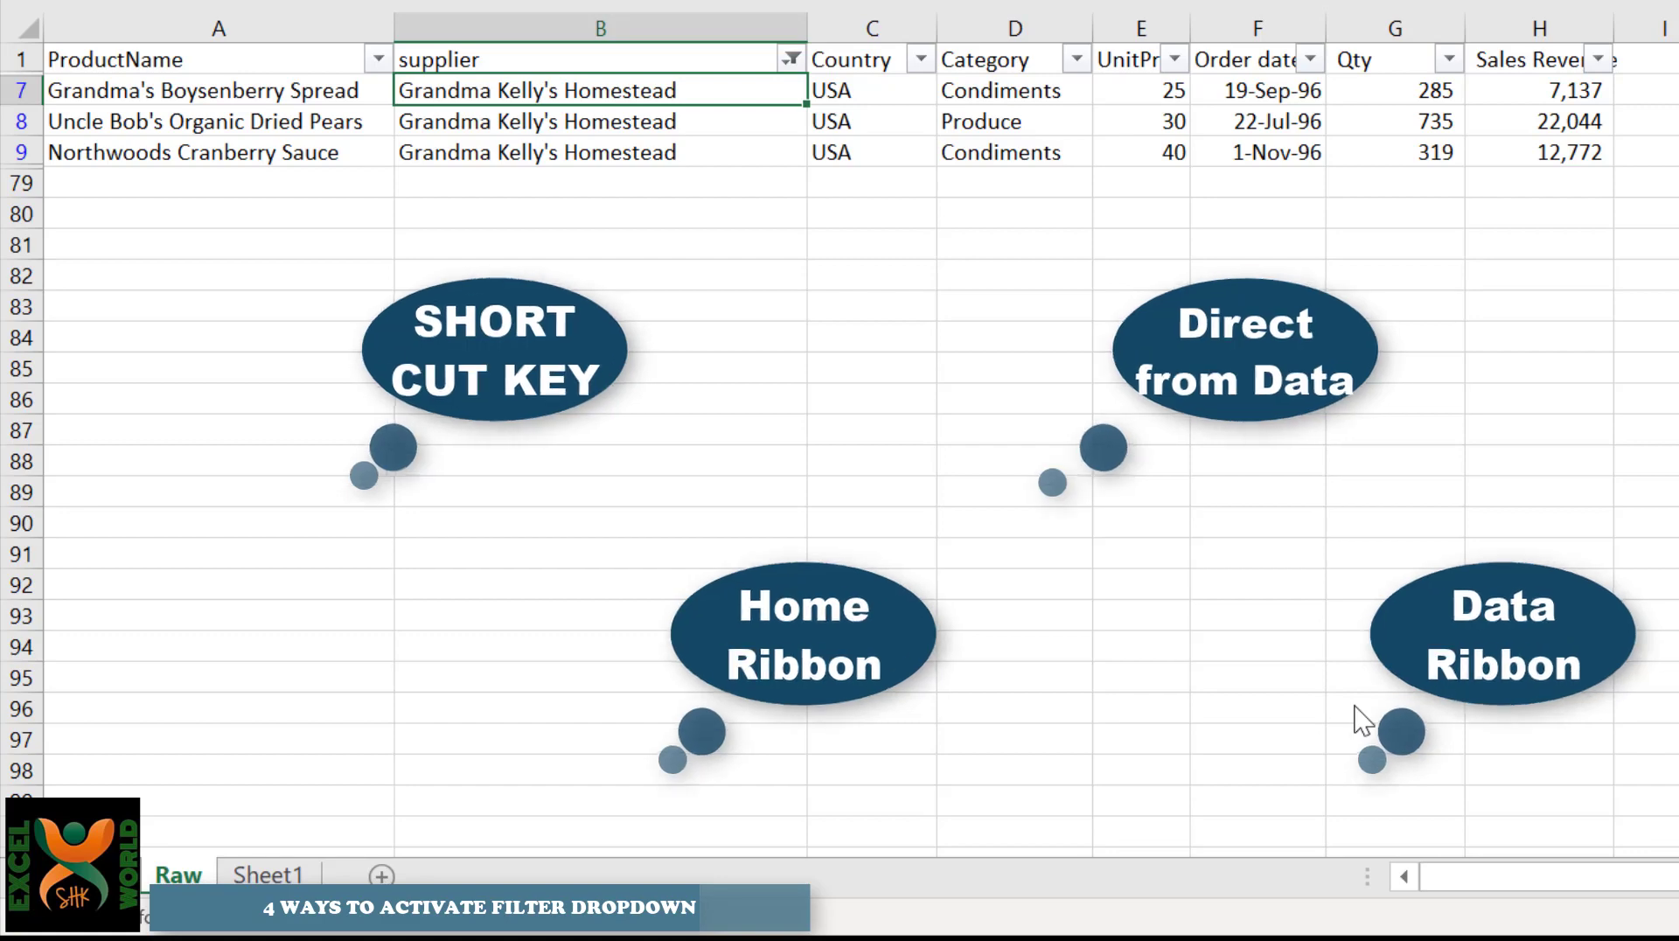
key("ctrl+shift+l")
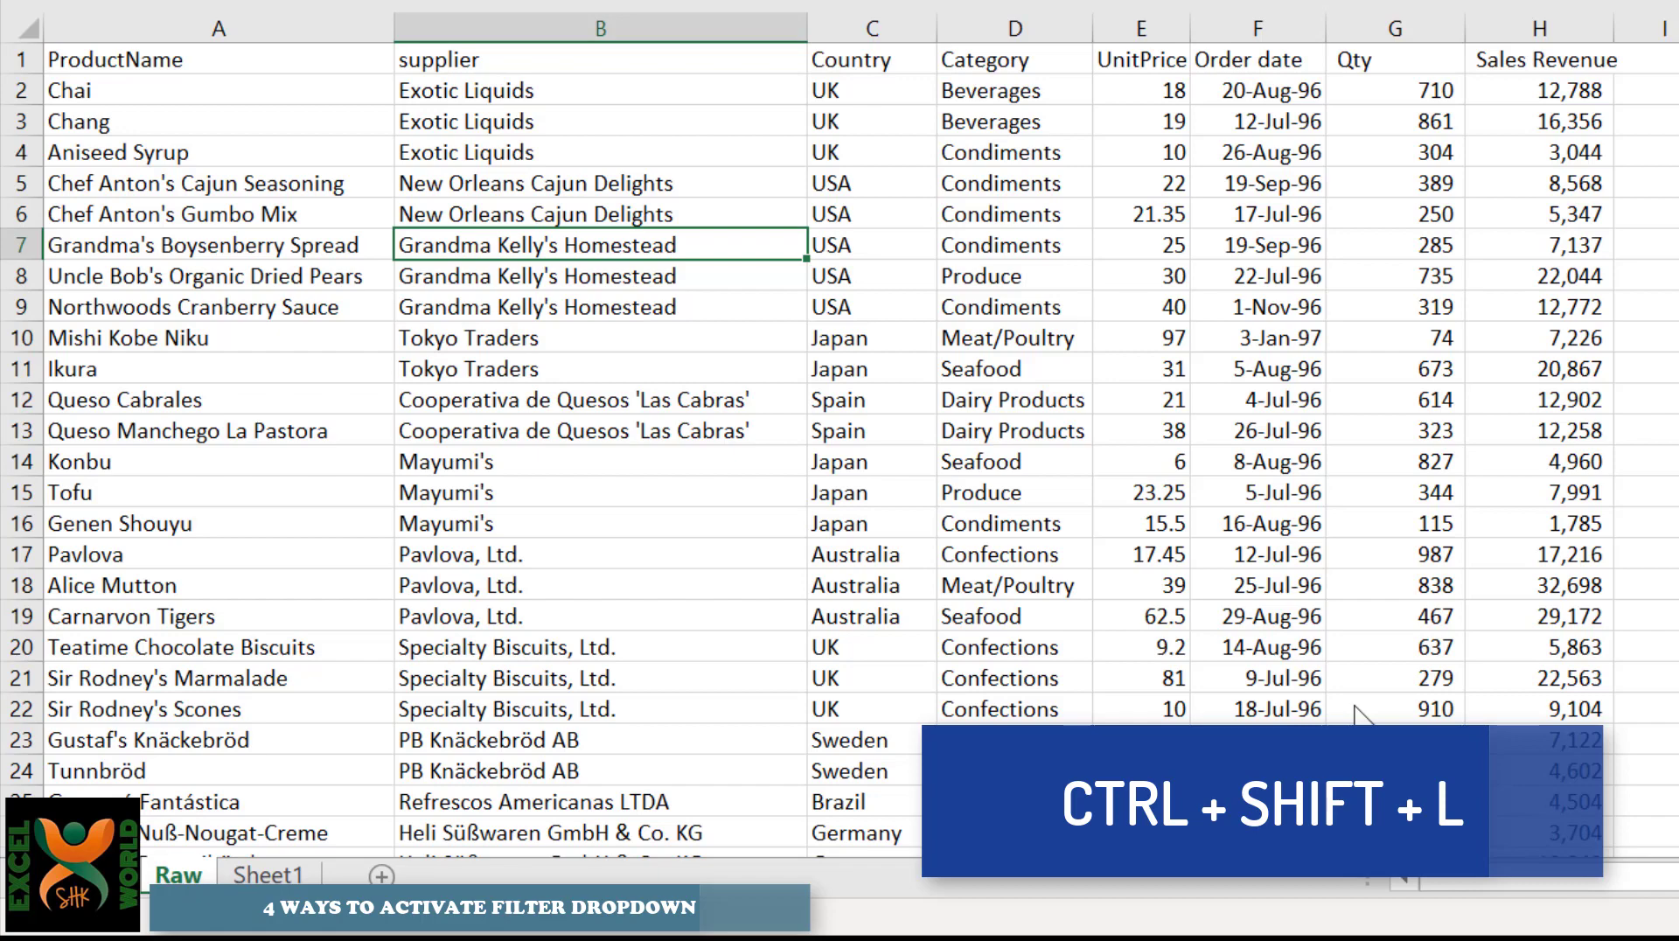
Turn on filter dropdowns for the data on the Raw sheet from a supplier cell inside the list.
left_click(218, 122)
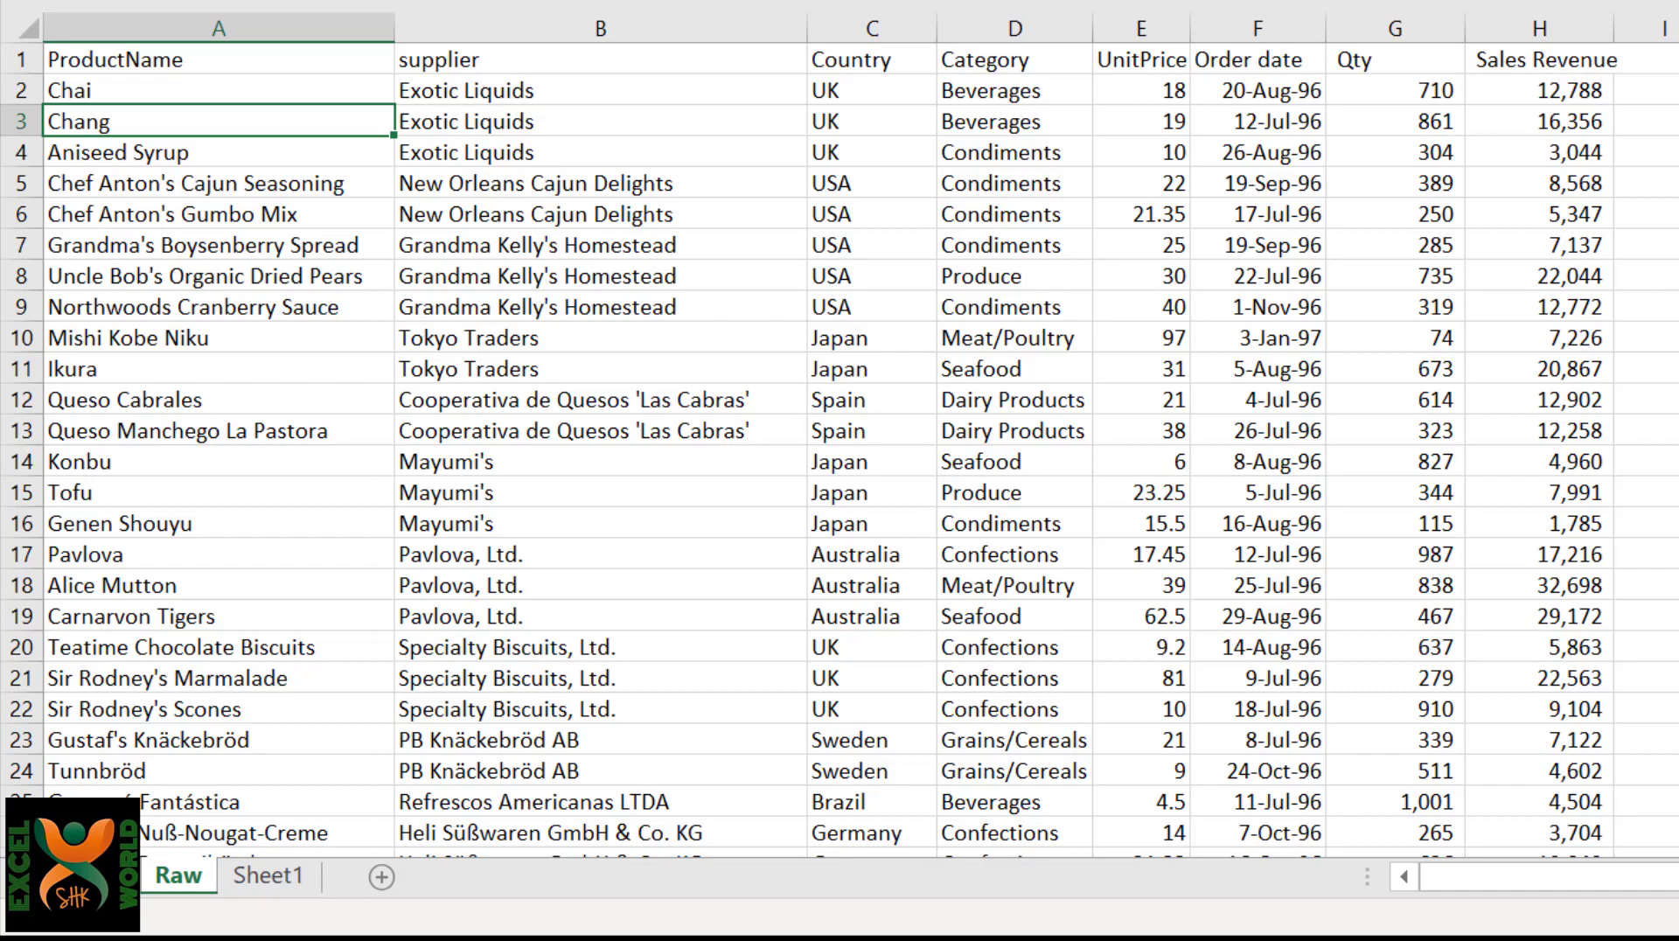
left_click(692, 247)
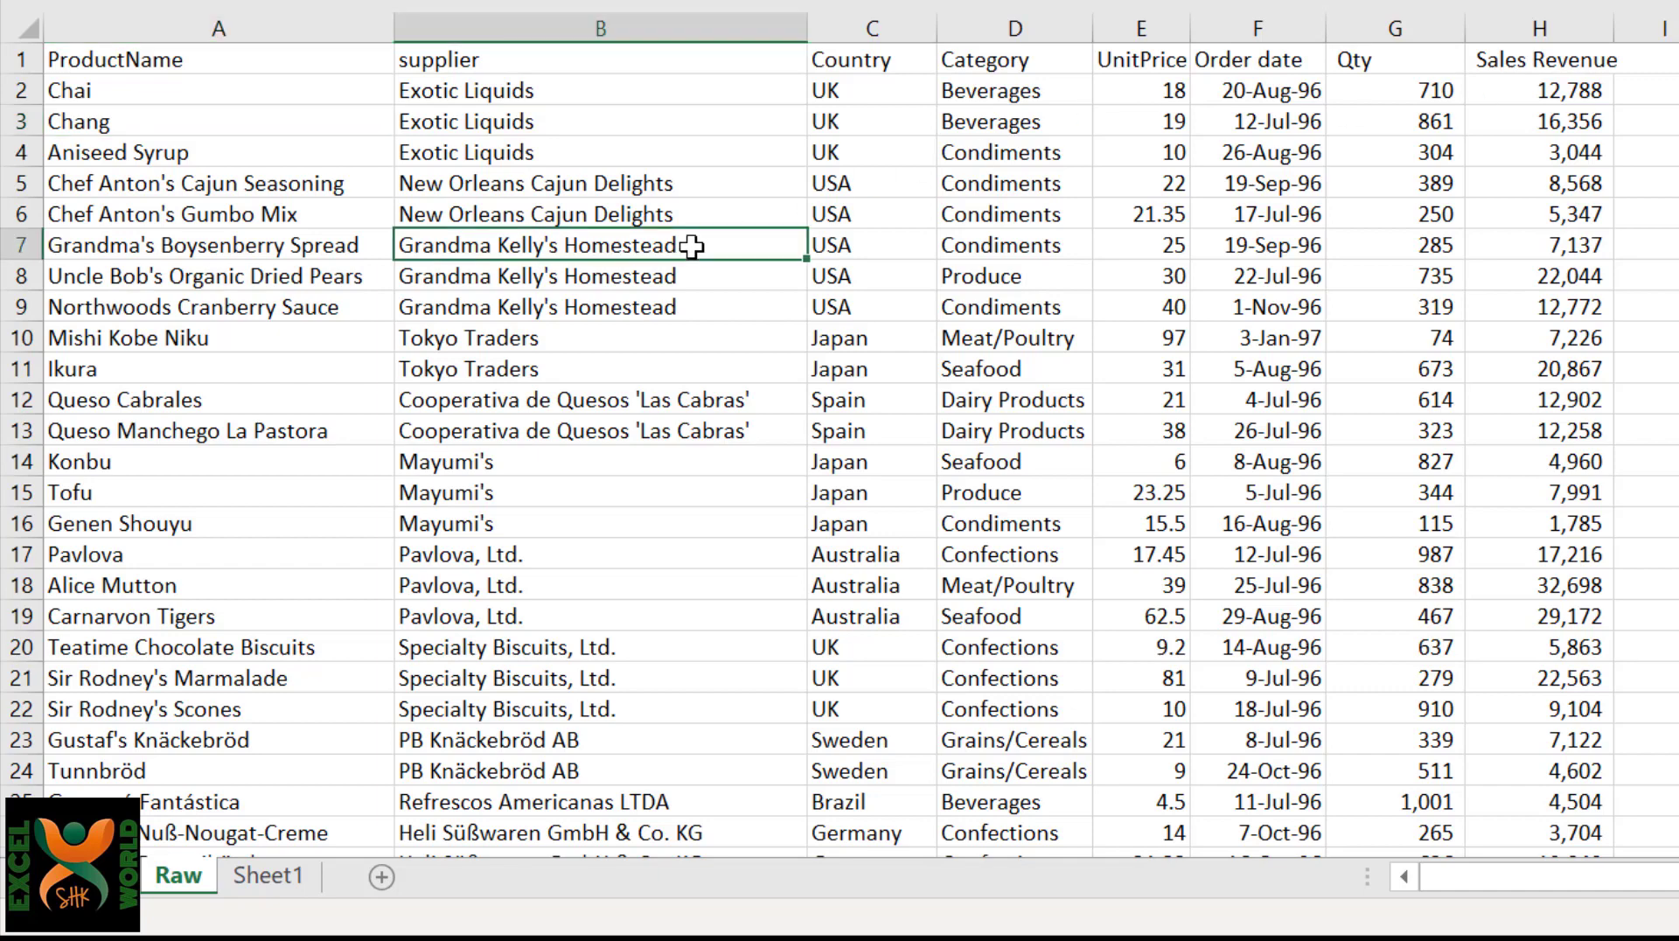
key("ctrl+shift+l")
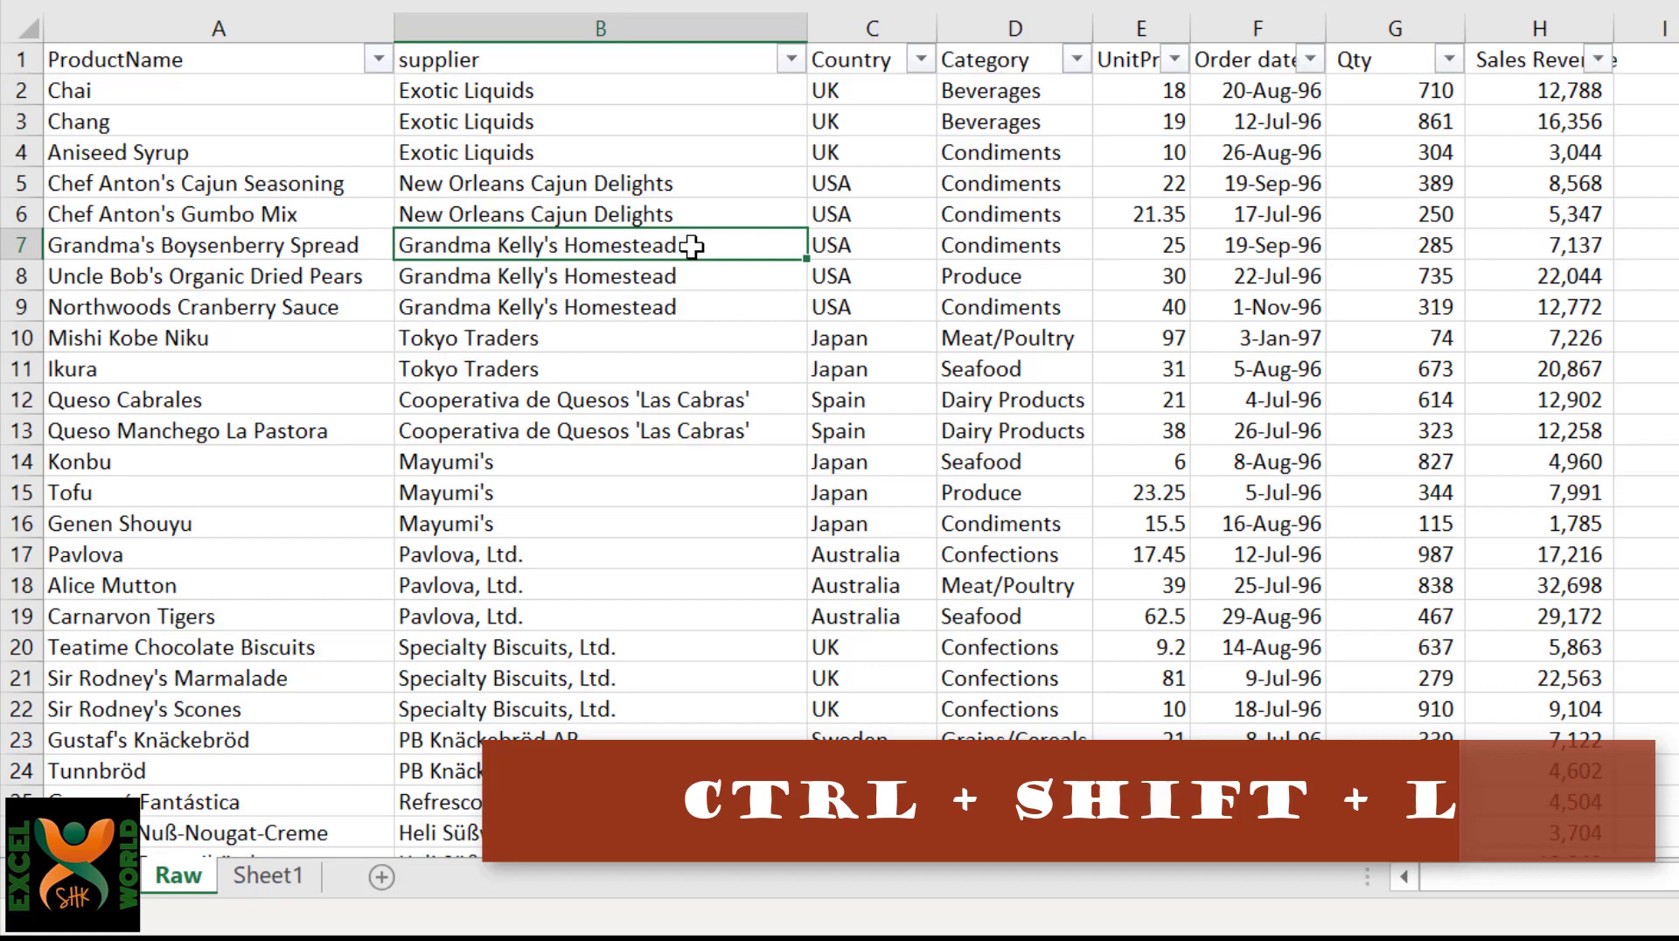
Examine the ProductName column's filter list and close it without filtering.
left_click(341, 114)
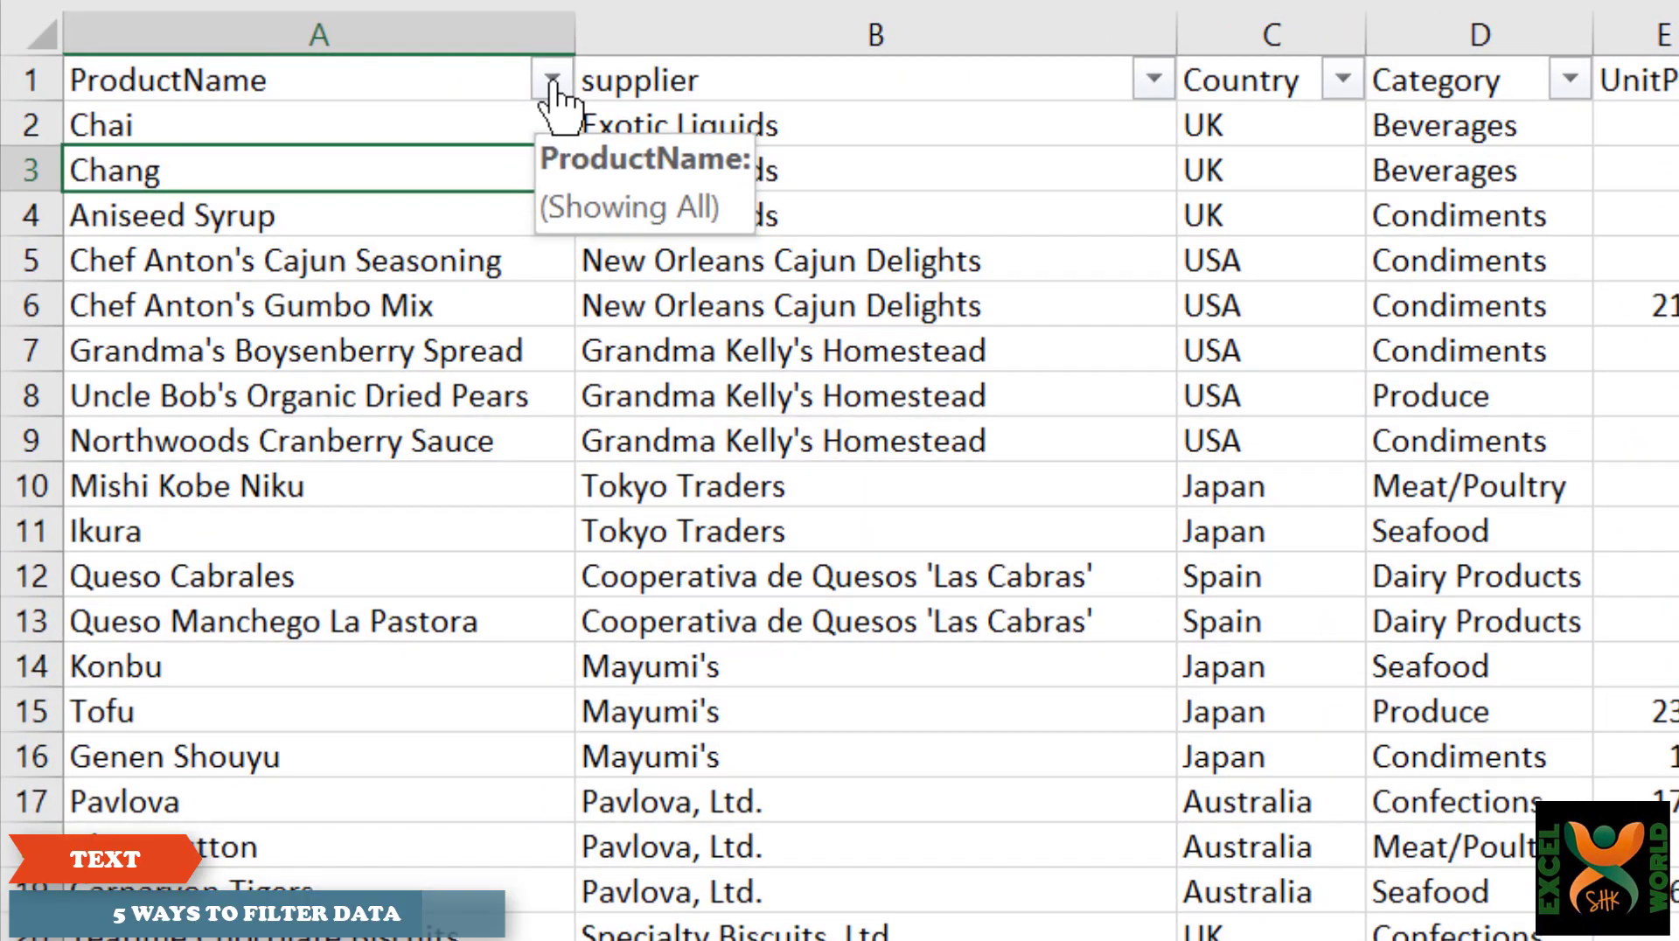
left_click(552, 80)
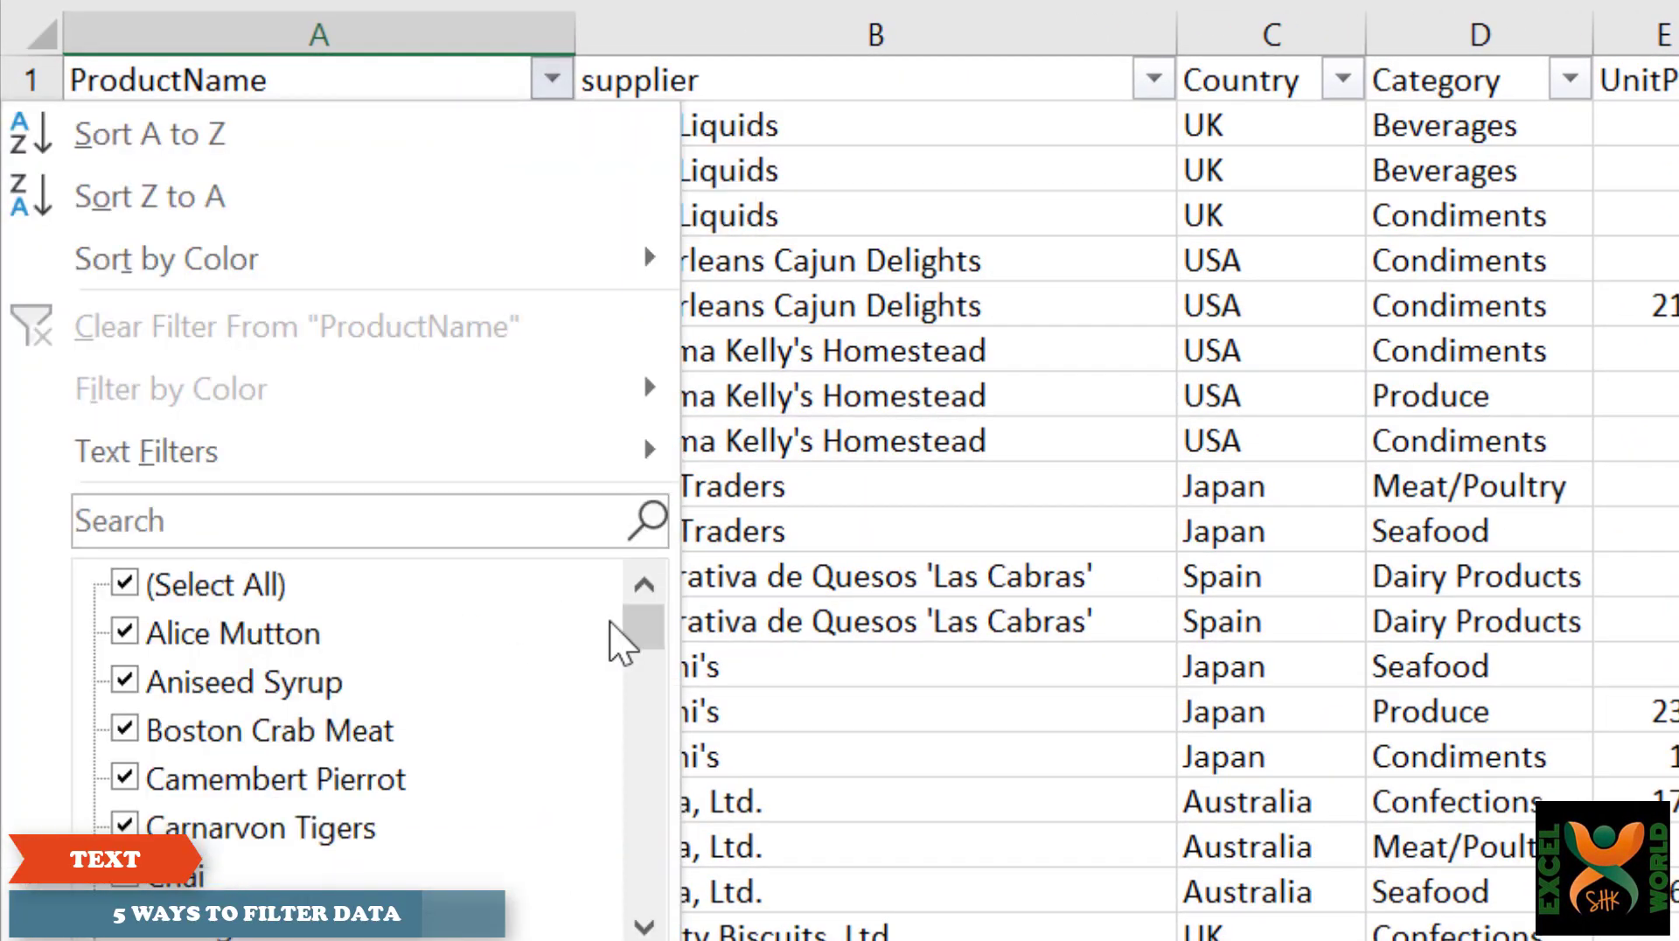
mouse_move(636, 645)
left_mouse_down()
mouse_move(645, 897)
mouse_move(644, 628)
left_mouse_up()
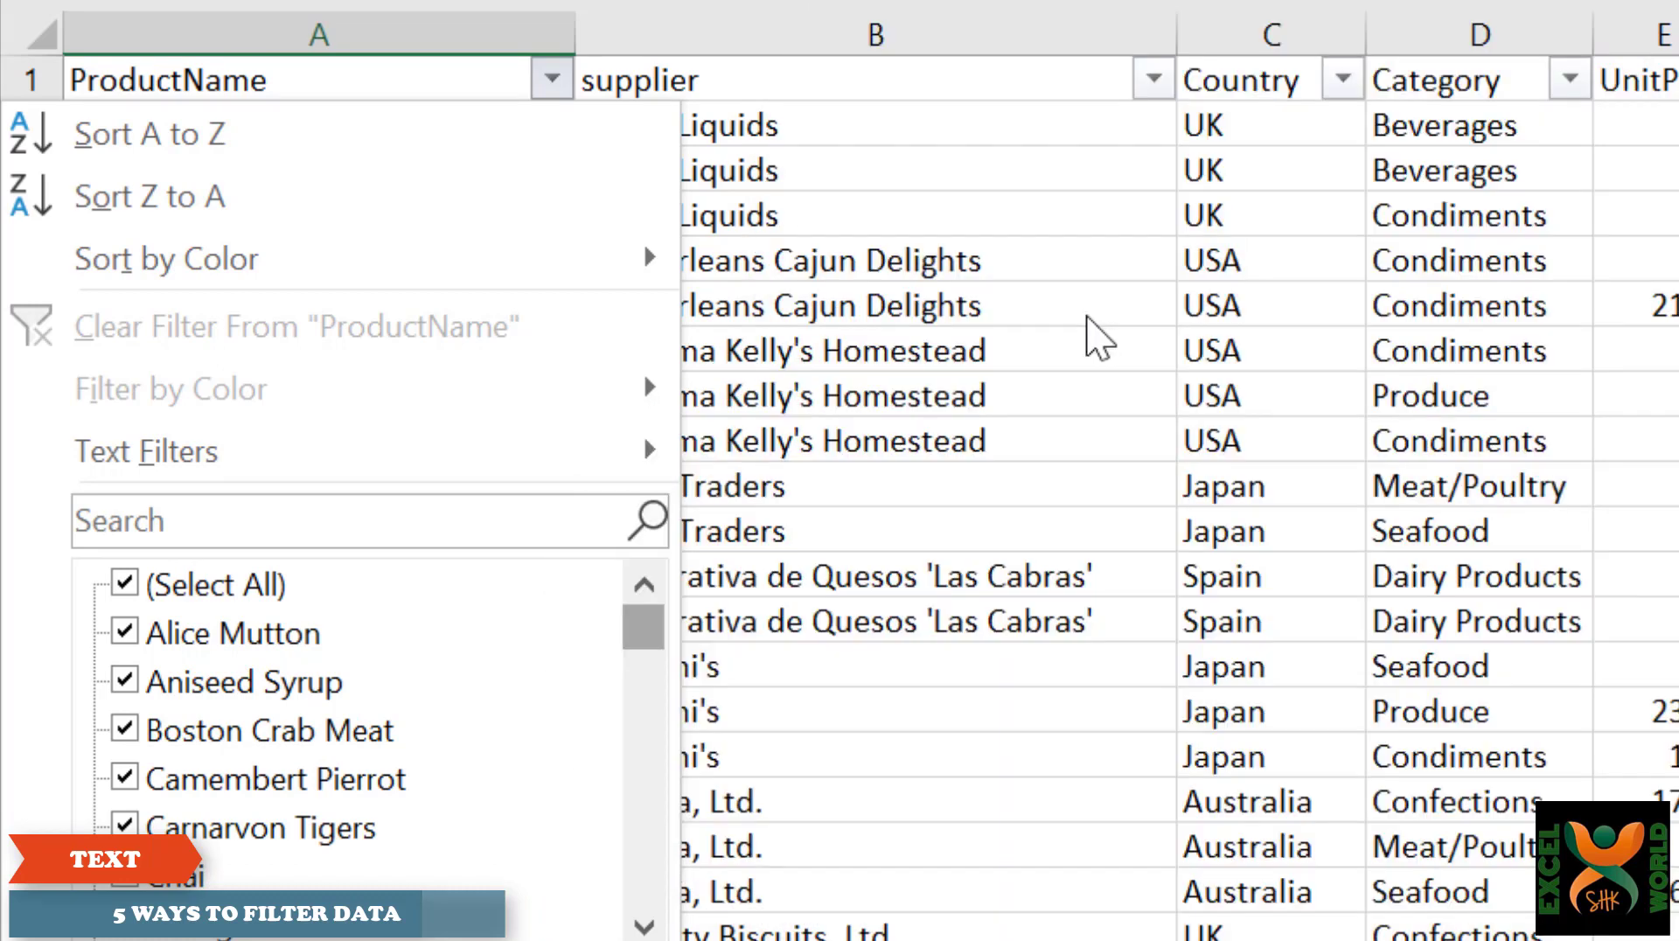
left_click(1532, 183)
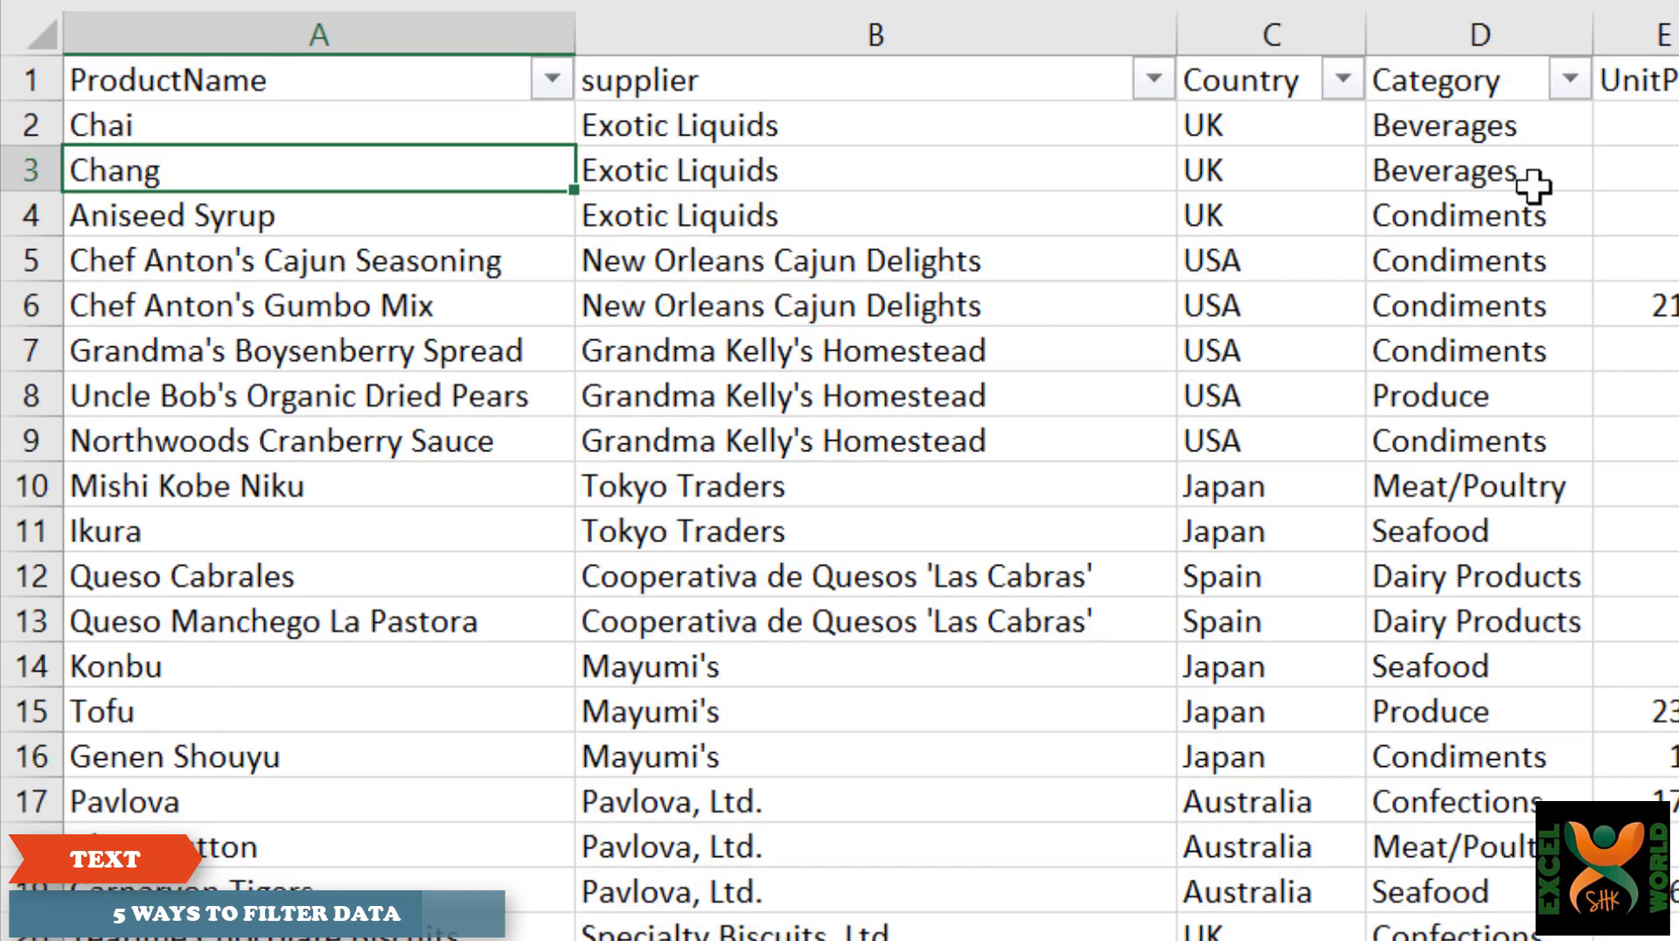
Look through the countries in the Country column's filter list down to USA and close it without filtering.
left_click(1343, 80)
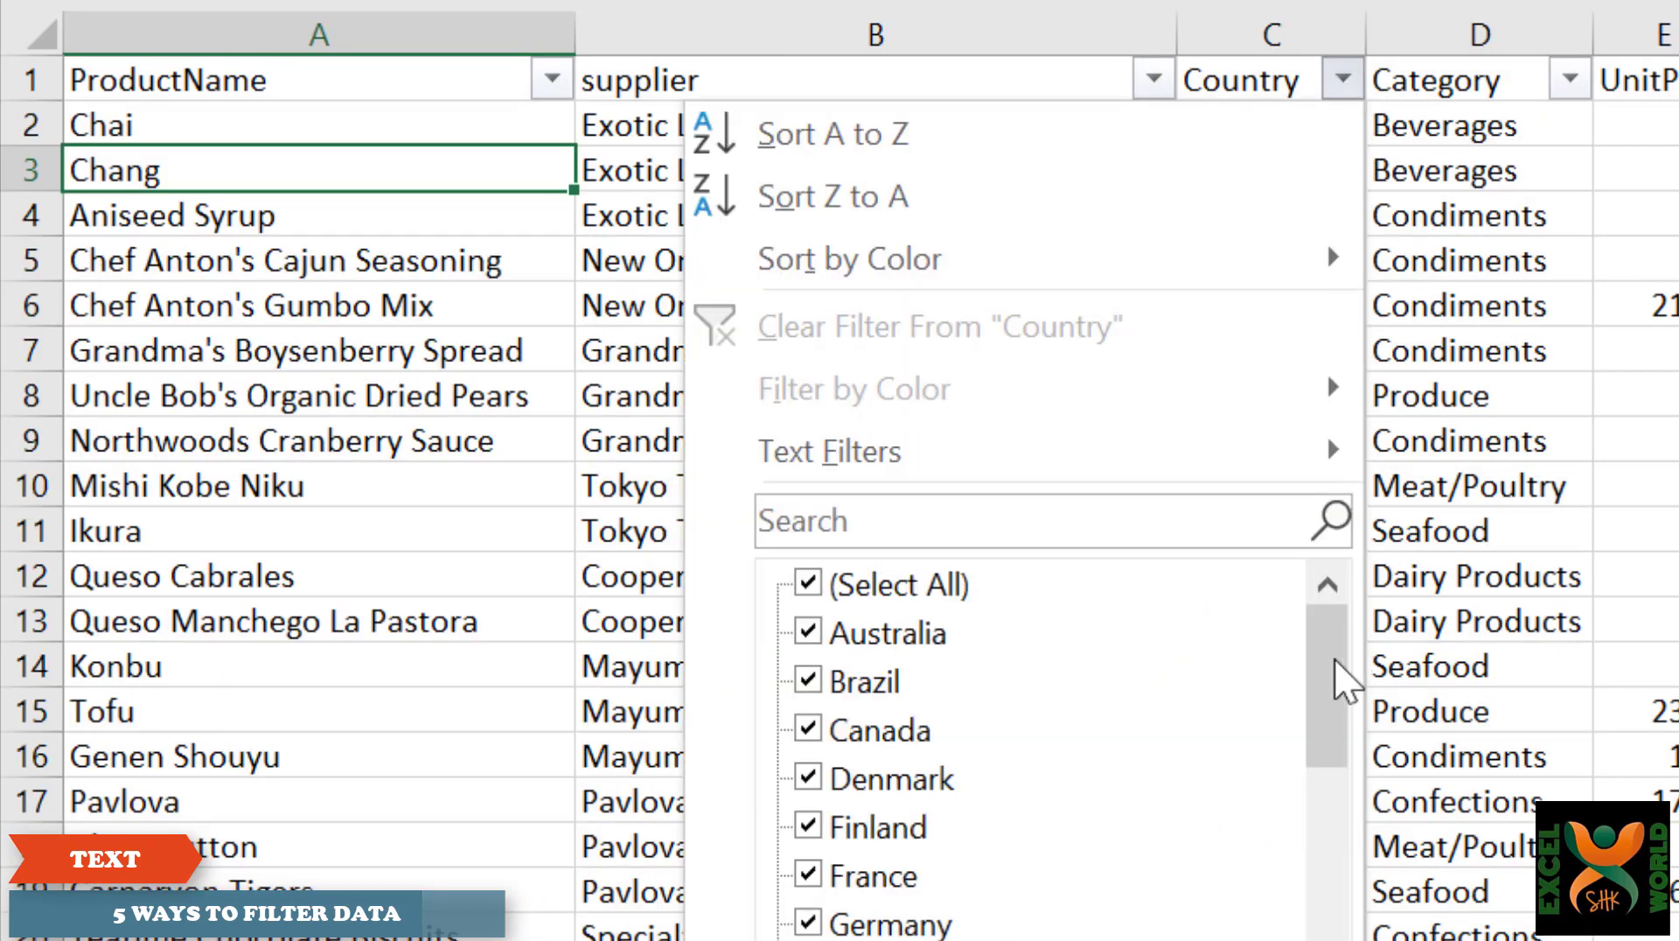
left_click_drag(1326, 687, 1329, 932)
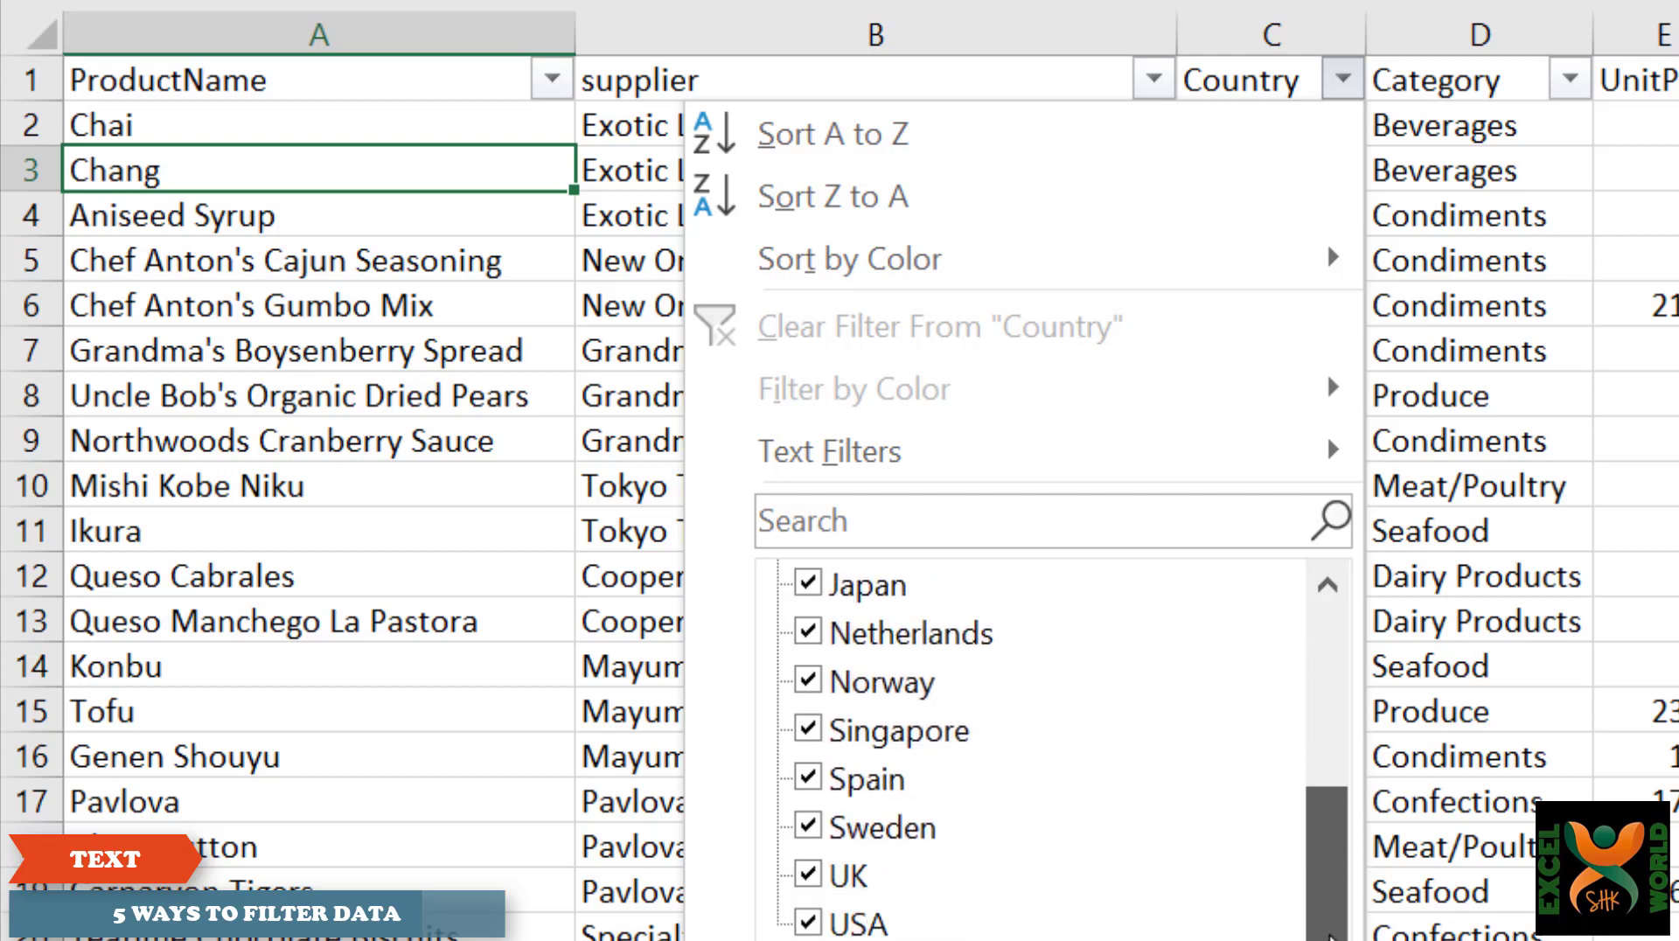
left_click(1544, 543)
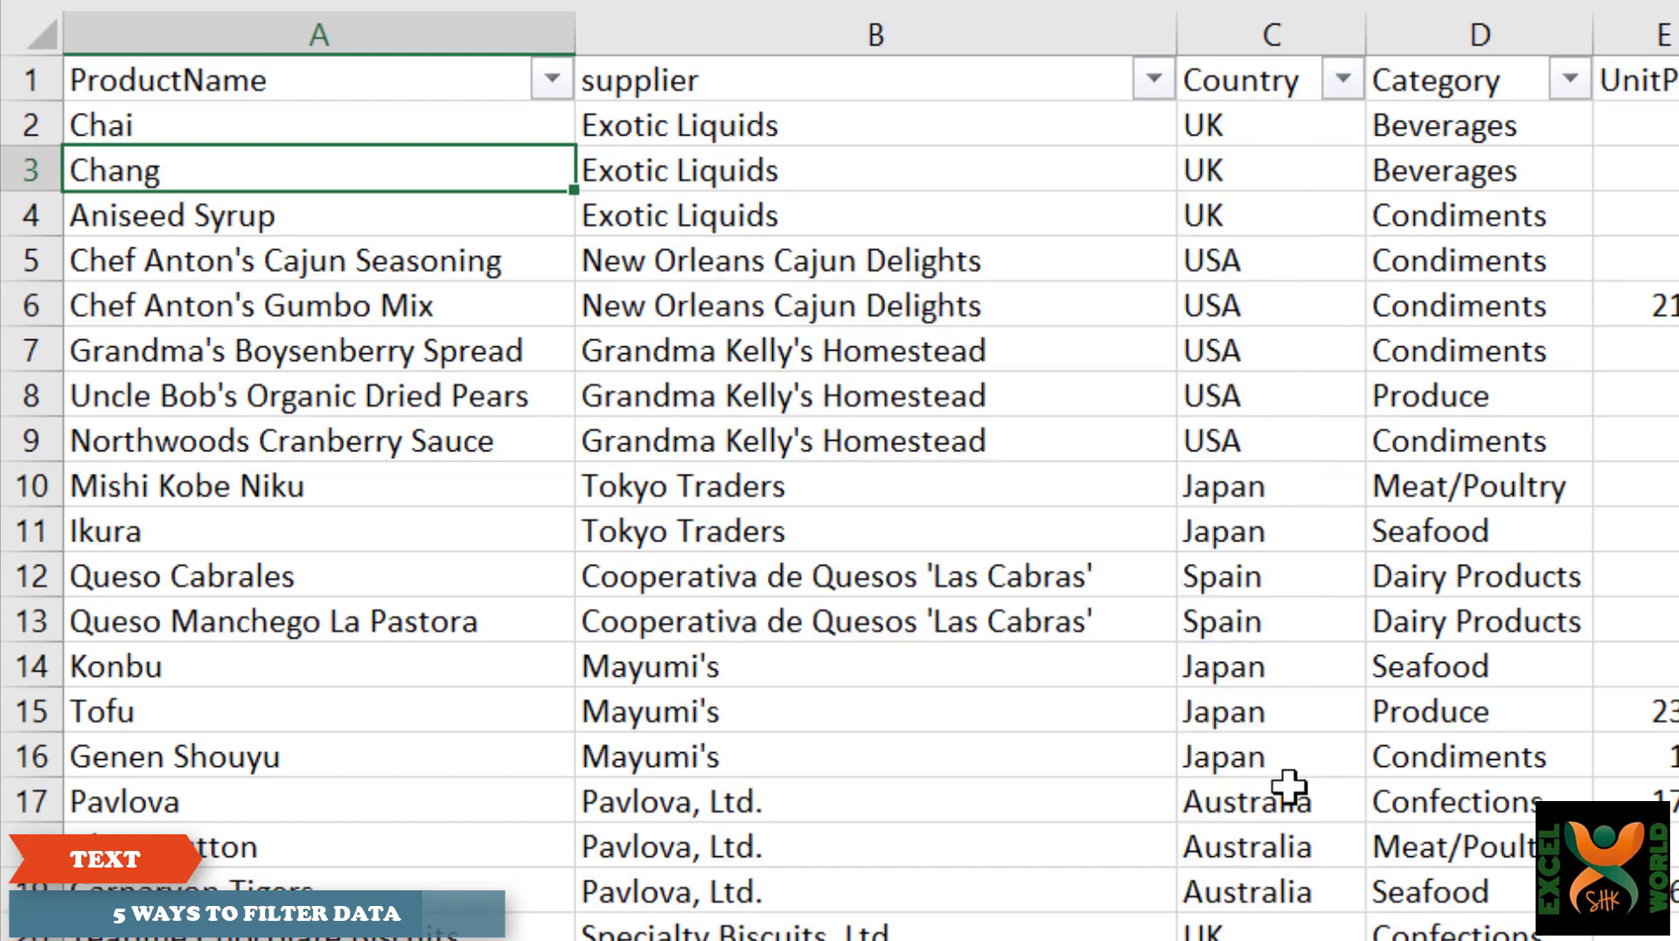
Filter the Country column to only Canada, Finland, France and Germany, and clear the Country filter.
left_click(1342, 80)
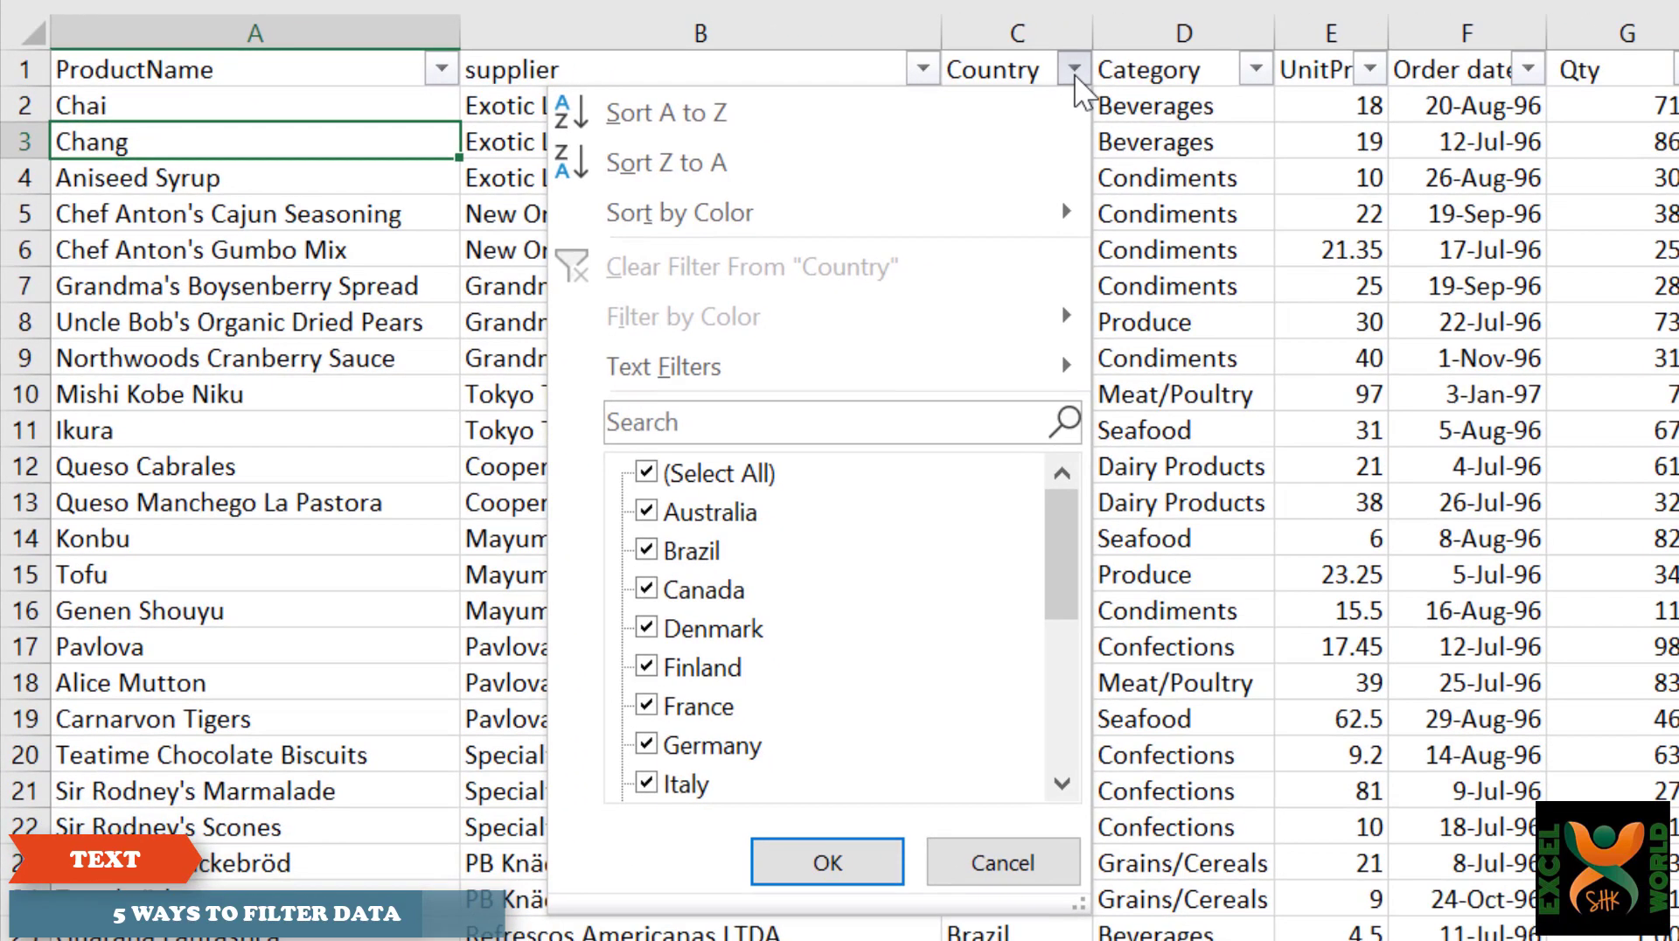
left_click(647, 477)
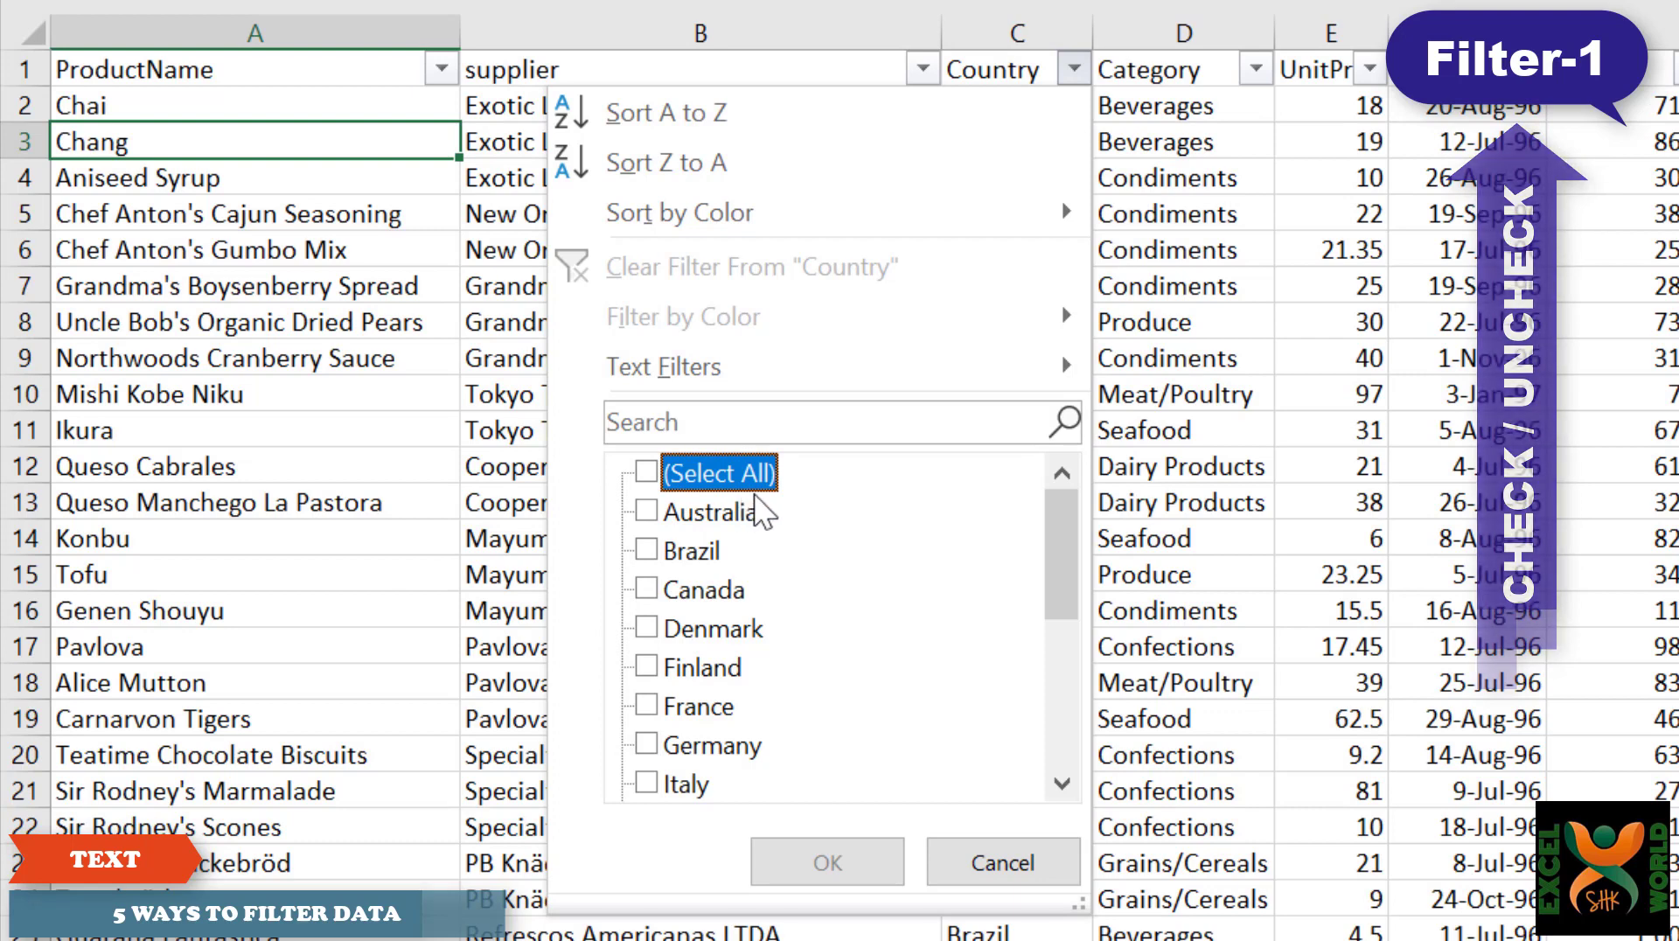
left_click_drag(1060, 539, 1048, 504)
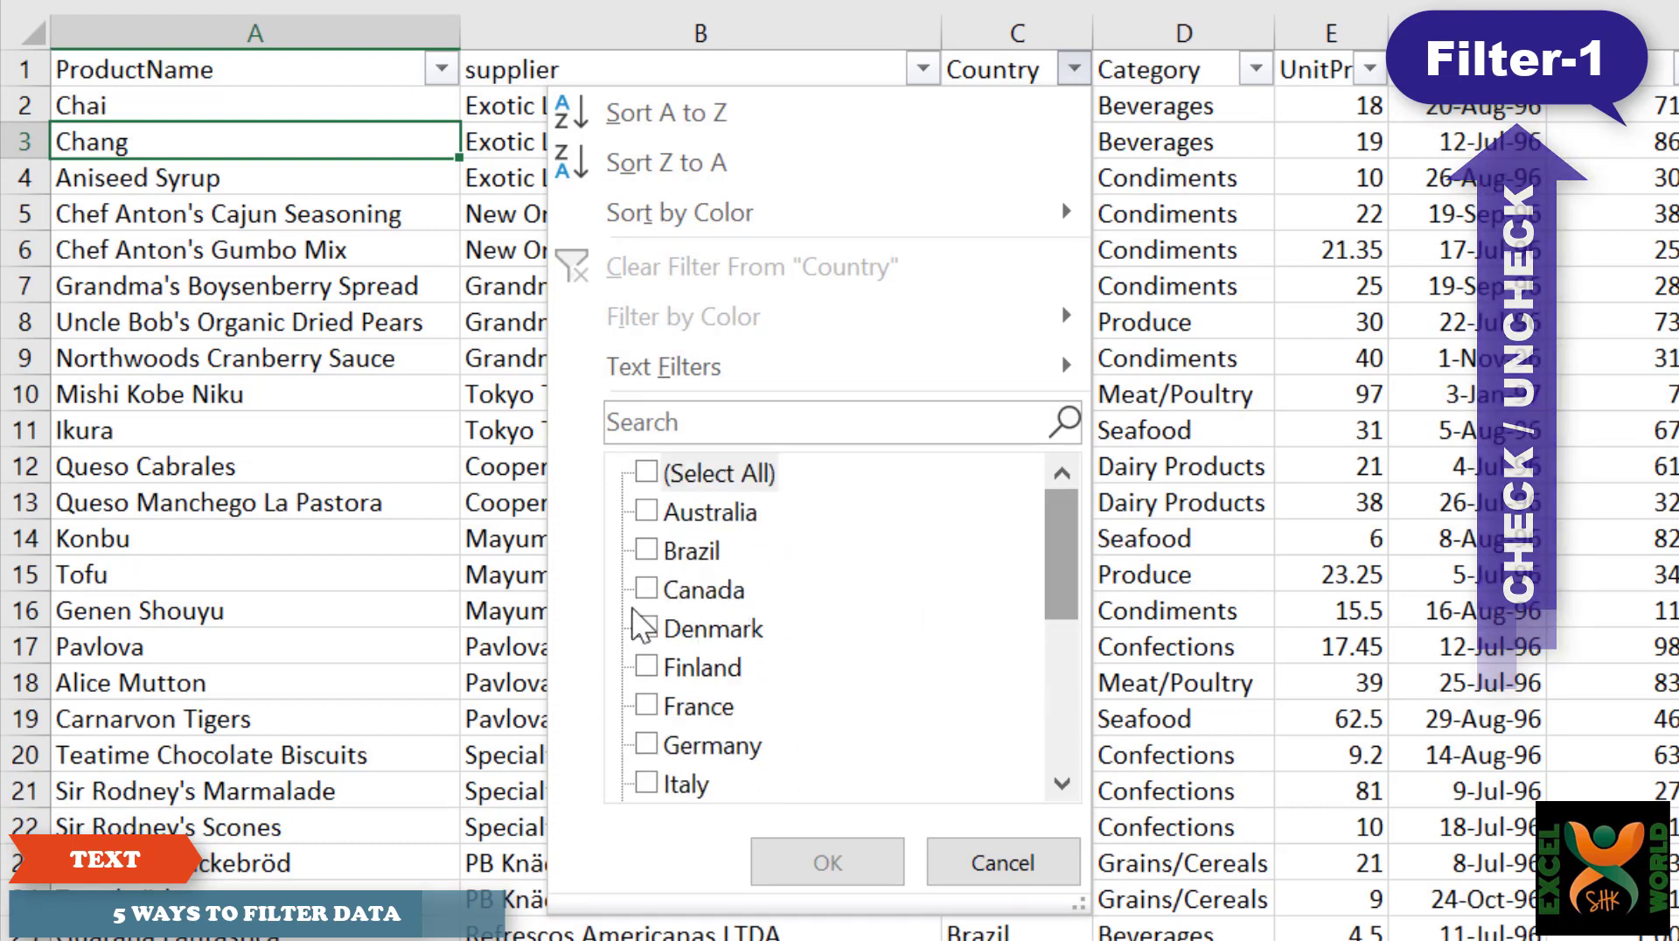
left_click(654, 590)
left_click(658, 666)
left_click(662, 706)
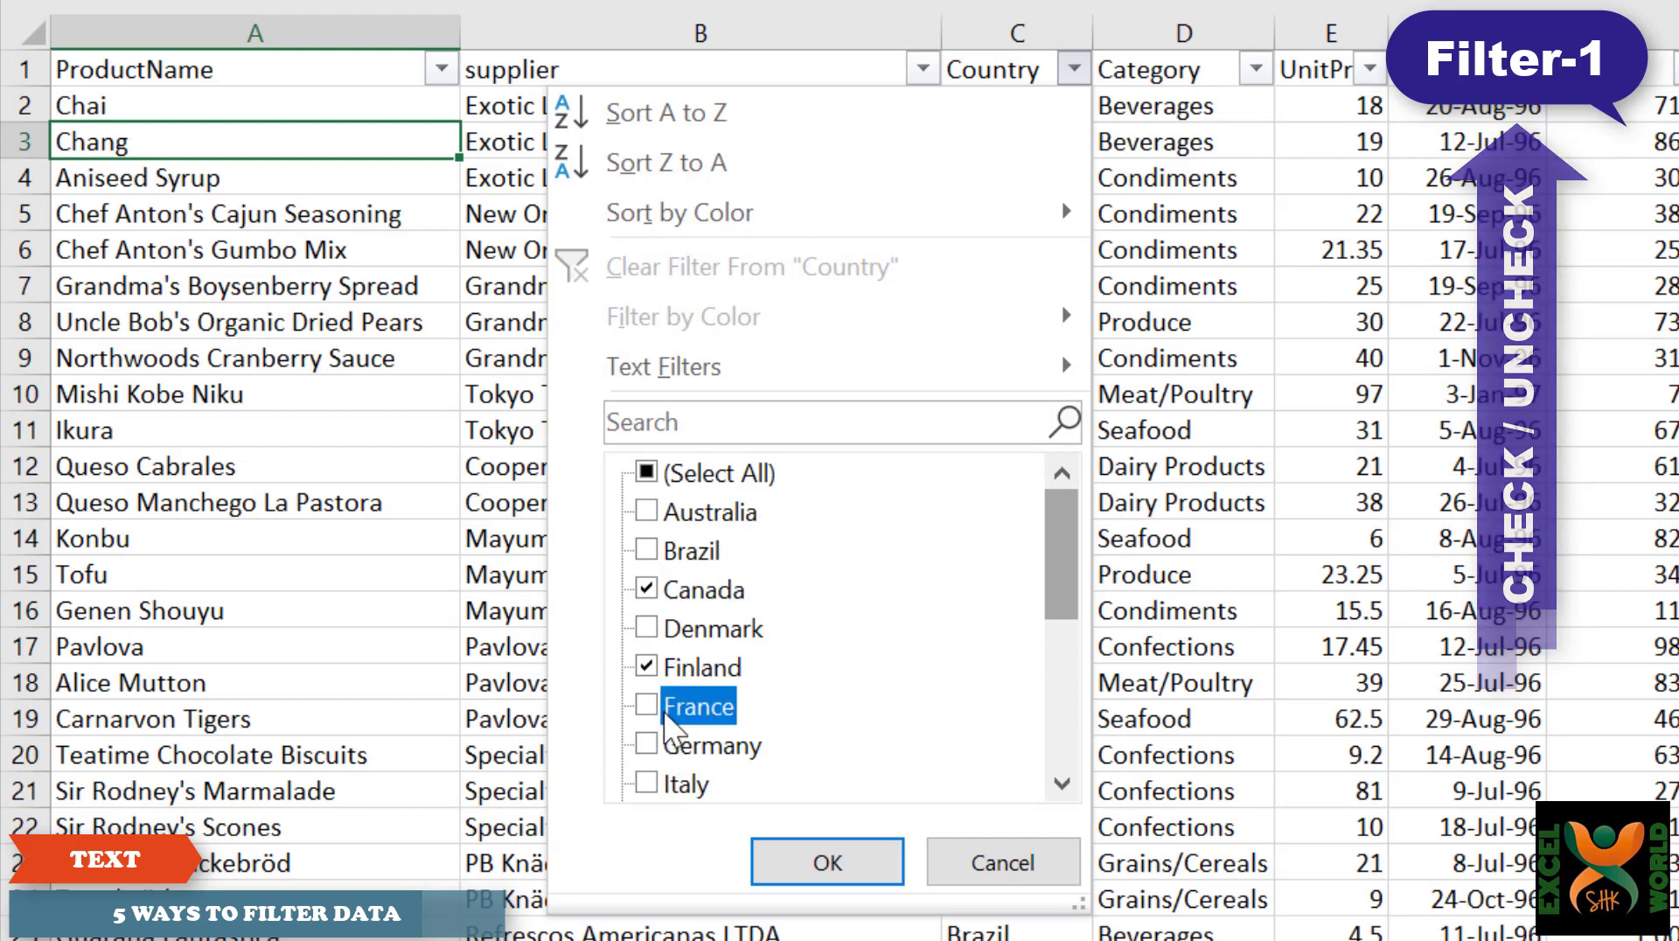
left_click(665, 745)
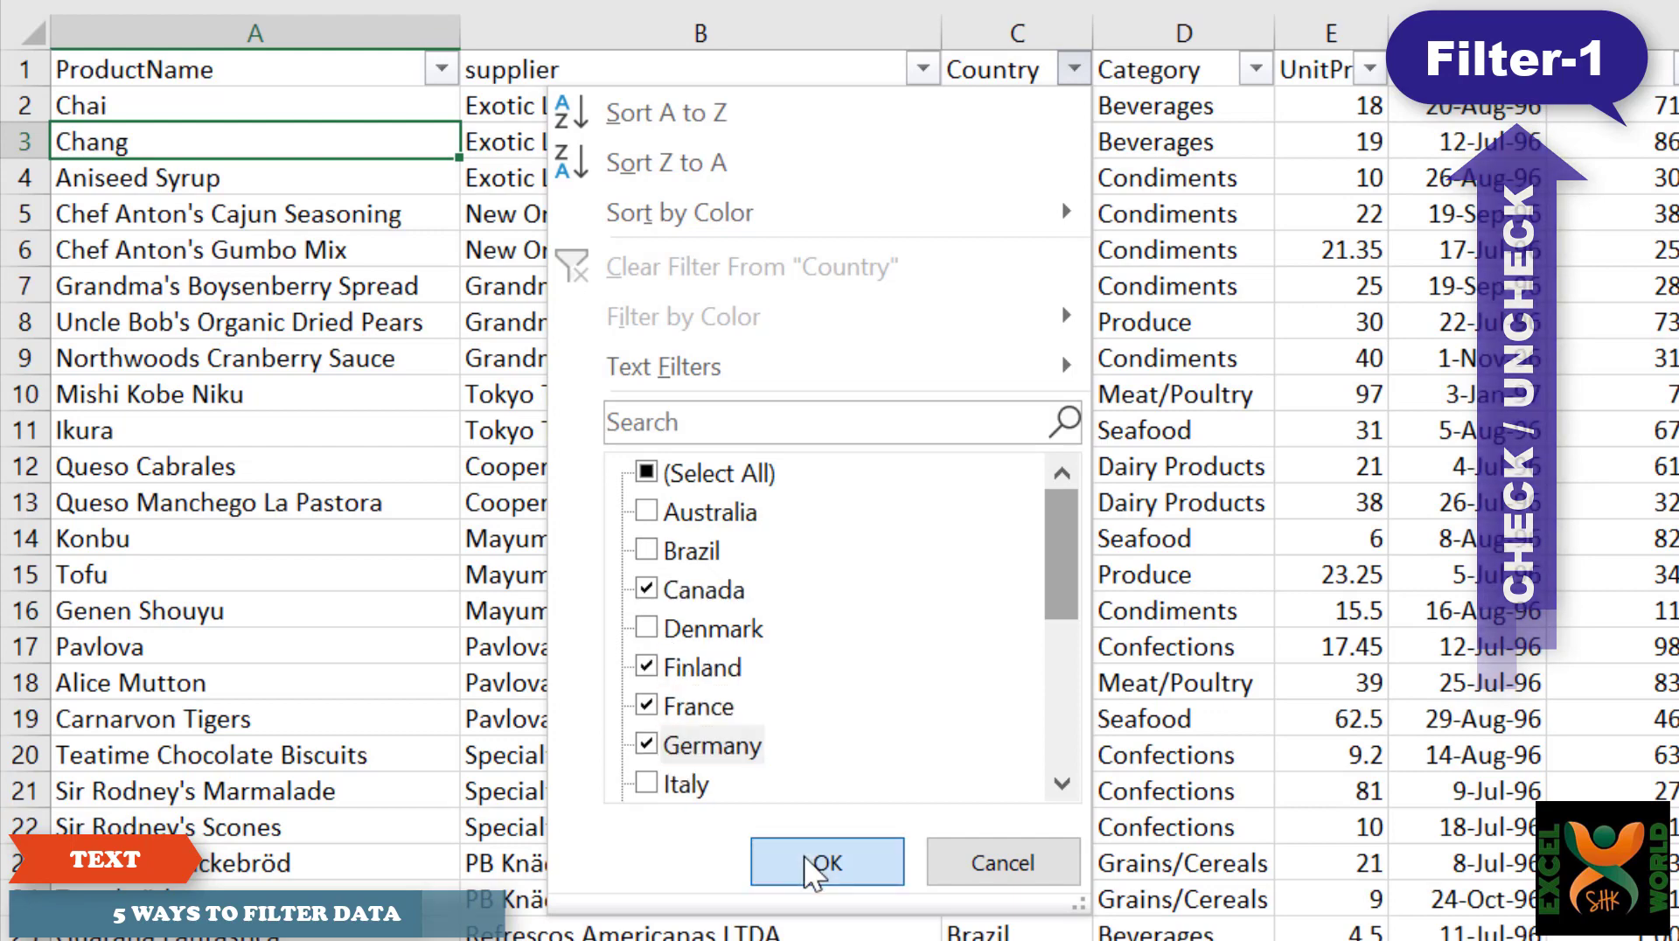
left_click(804, 855)
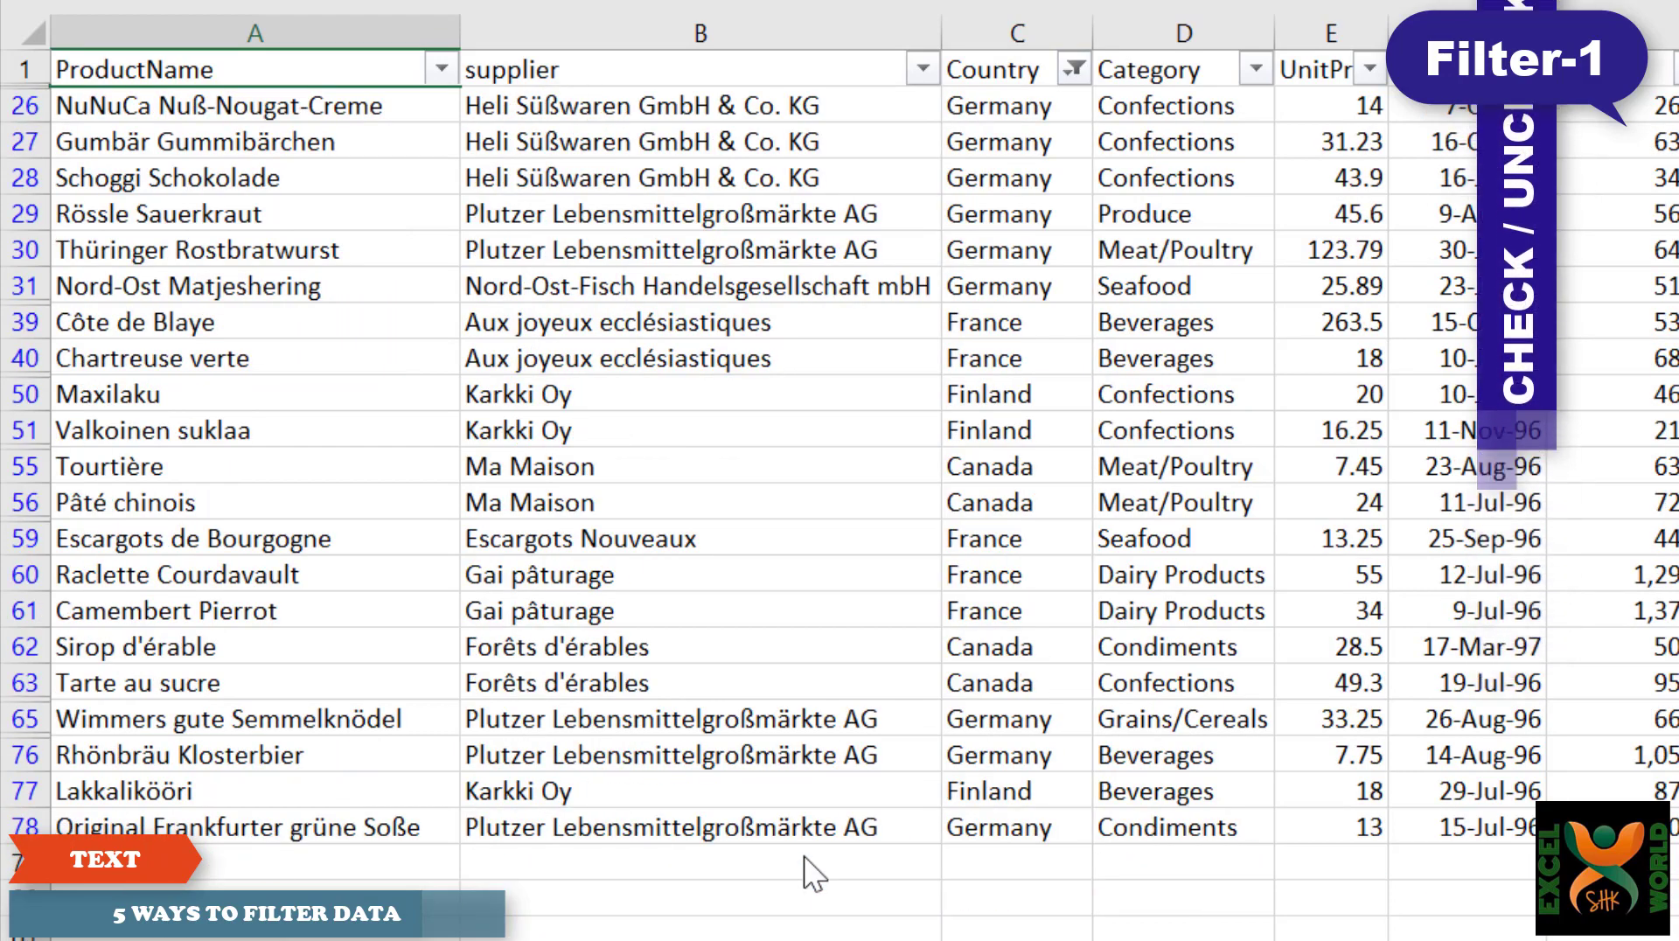
left_click(1073, 70)
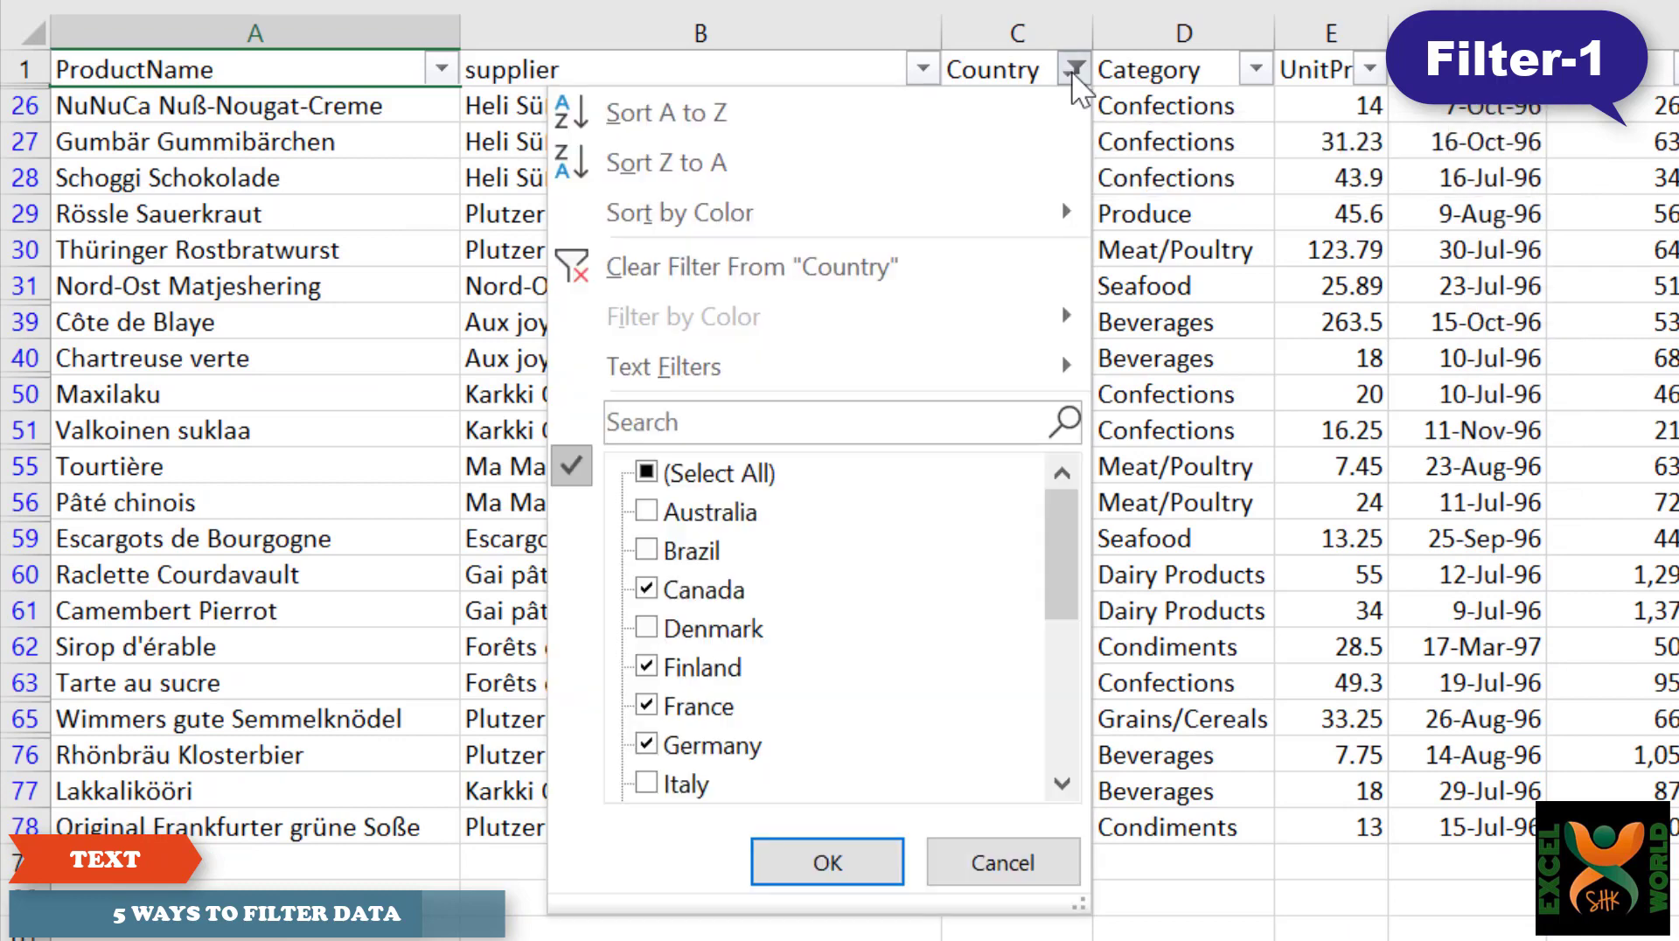
left_click(705, 267)
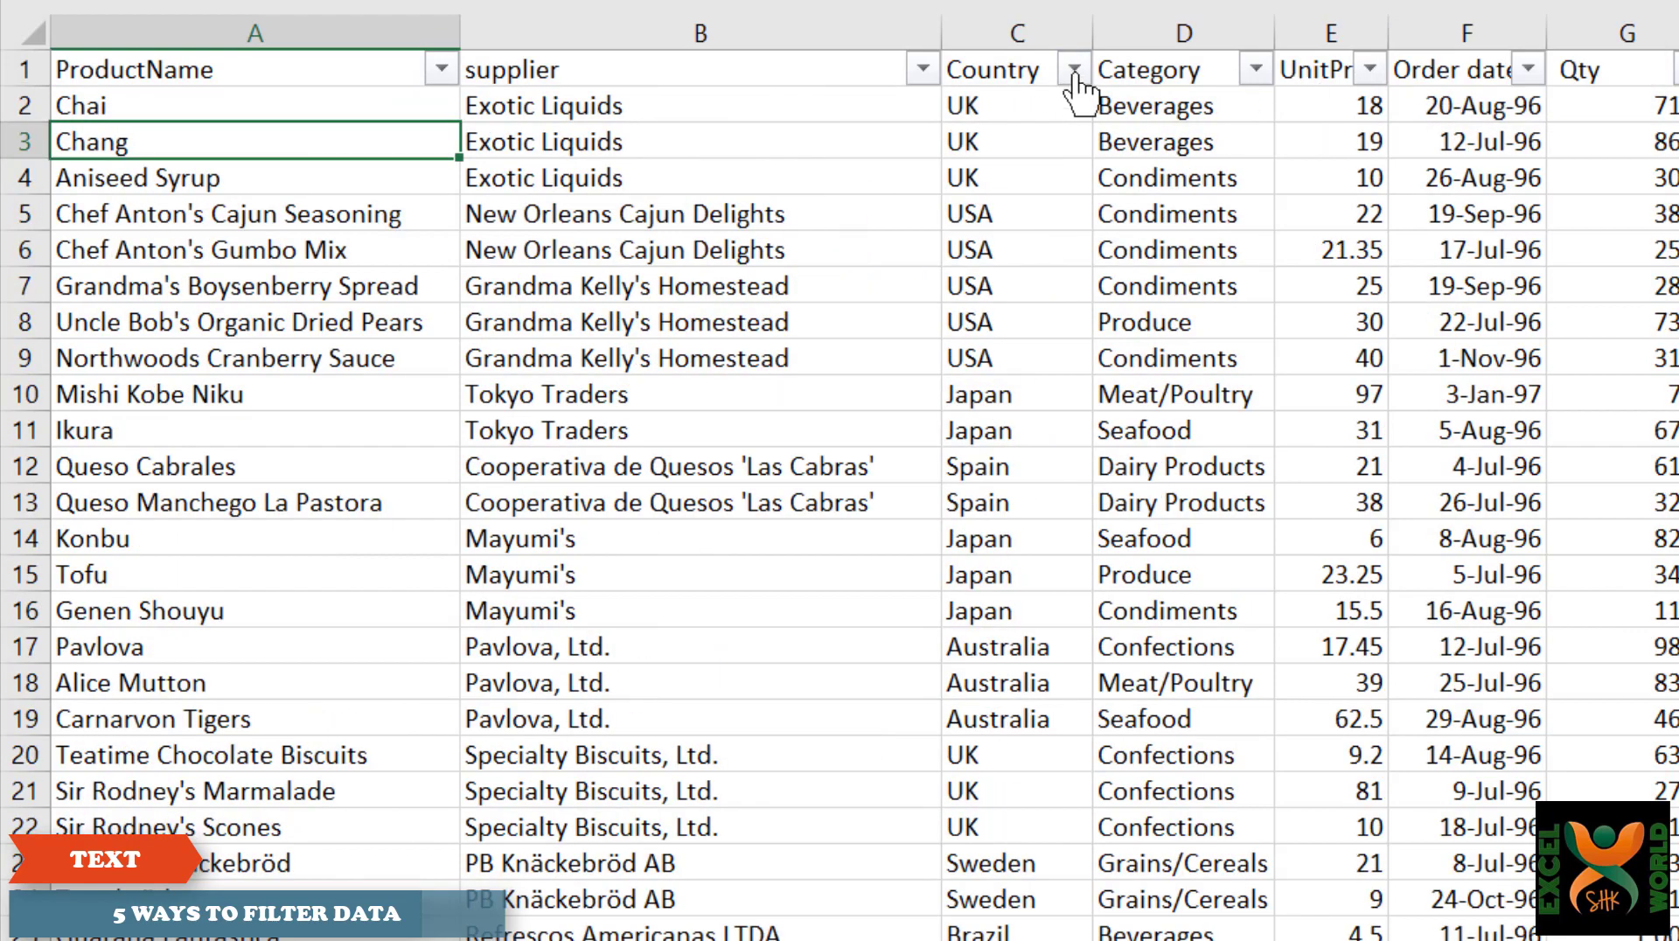
Filter the Country column by searching its filter list for "canada", and clear the Country filter.
mouse_move(1075, 77)
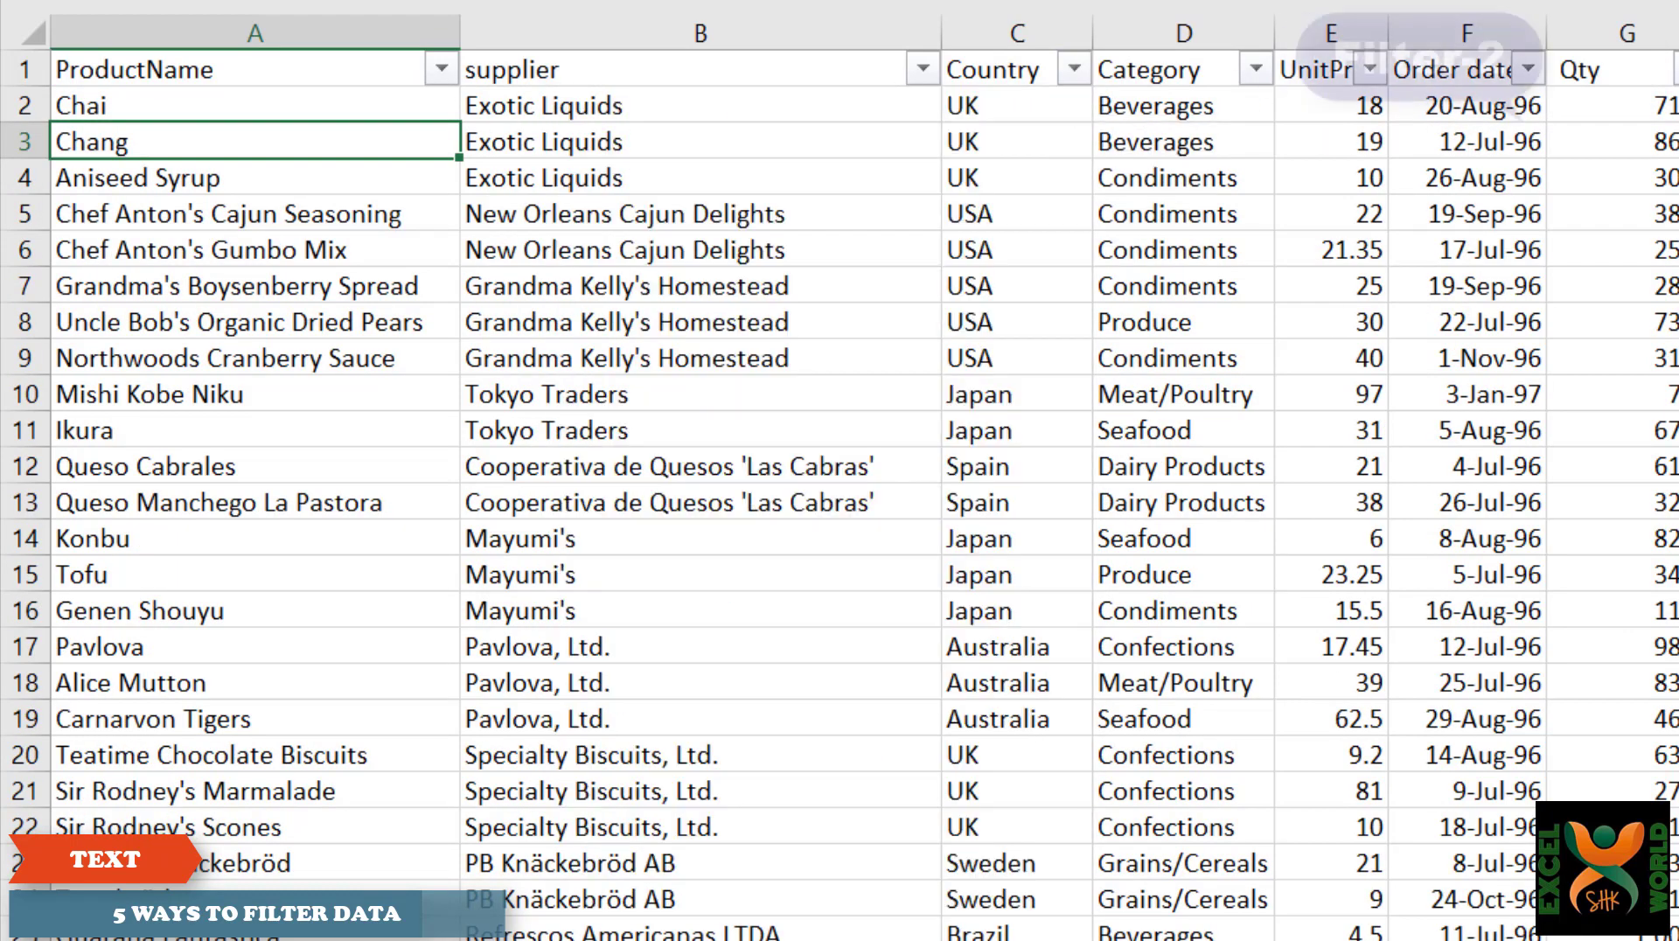
left_click(1076, 70)
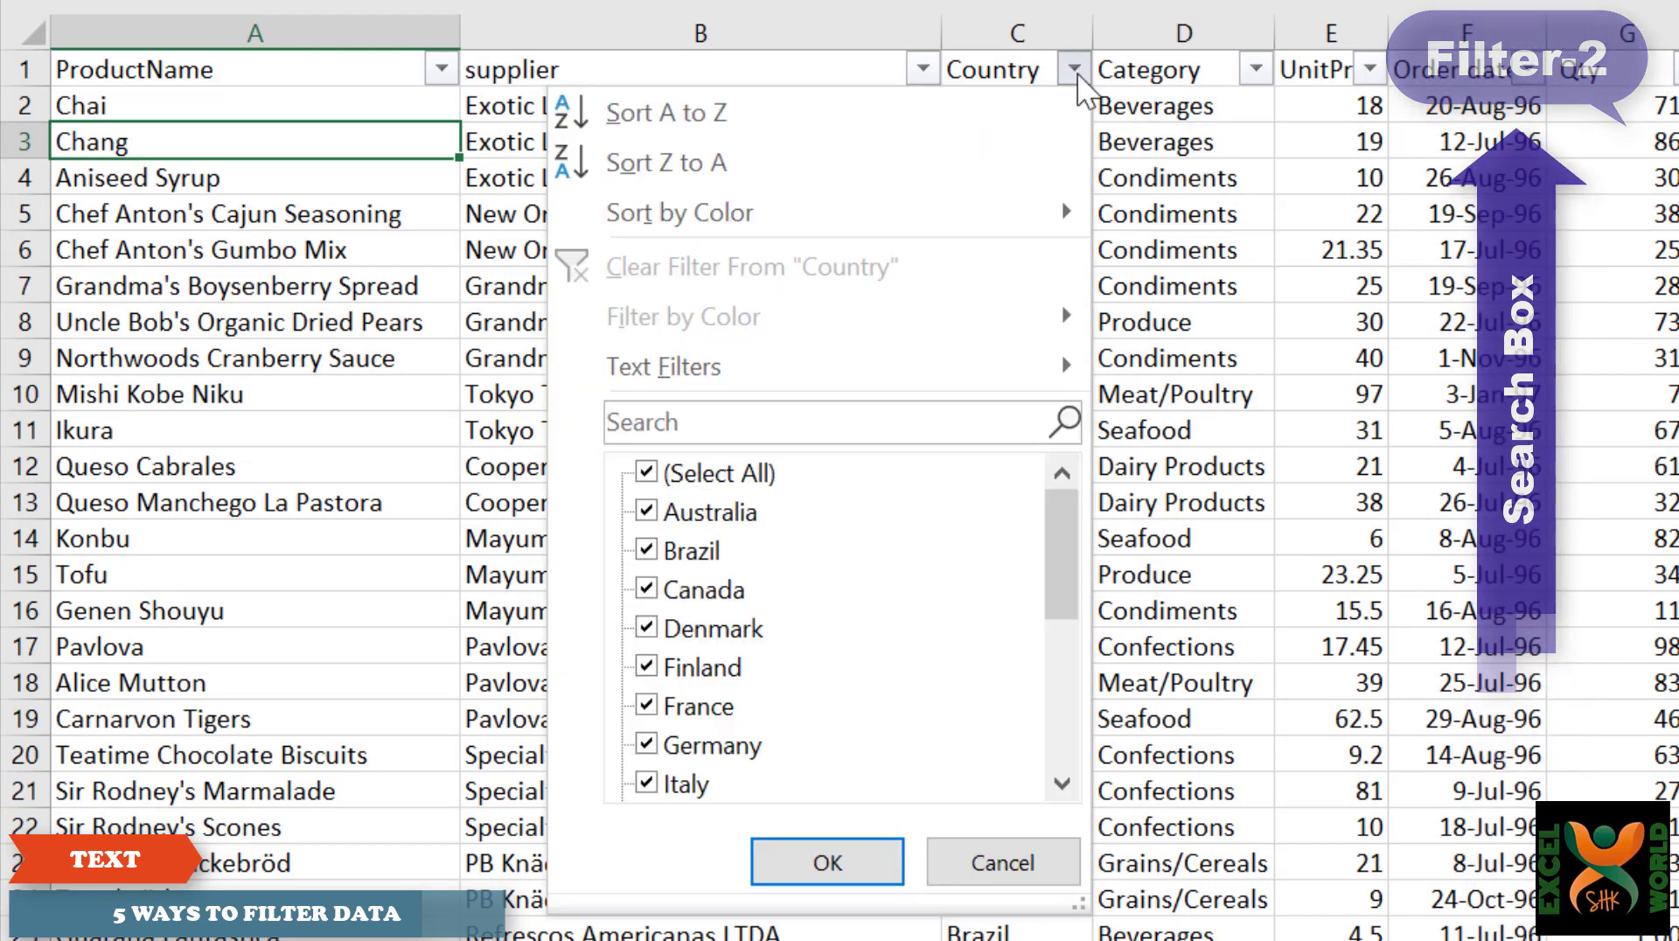
left_click(739, 430)
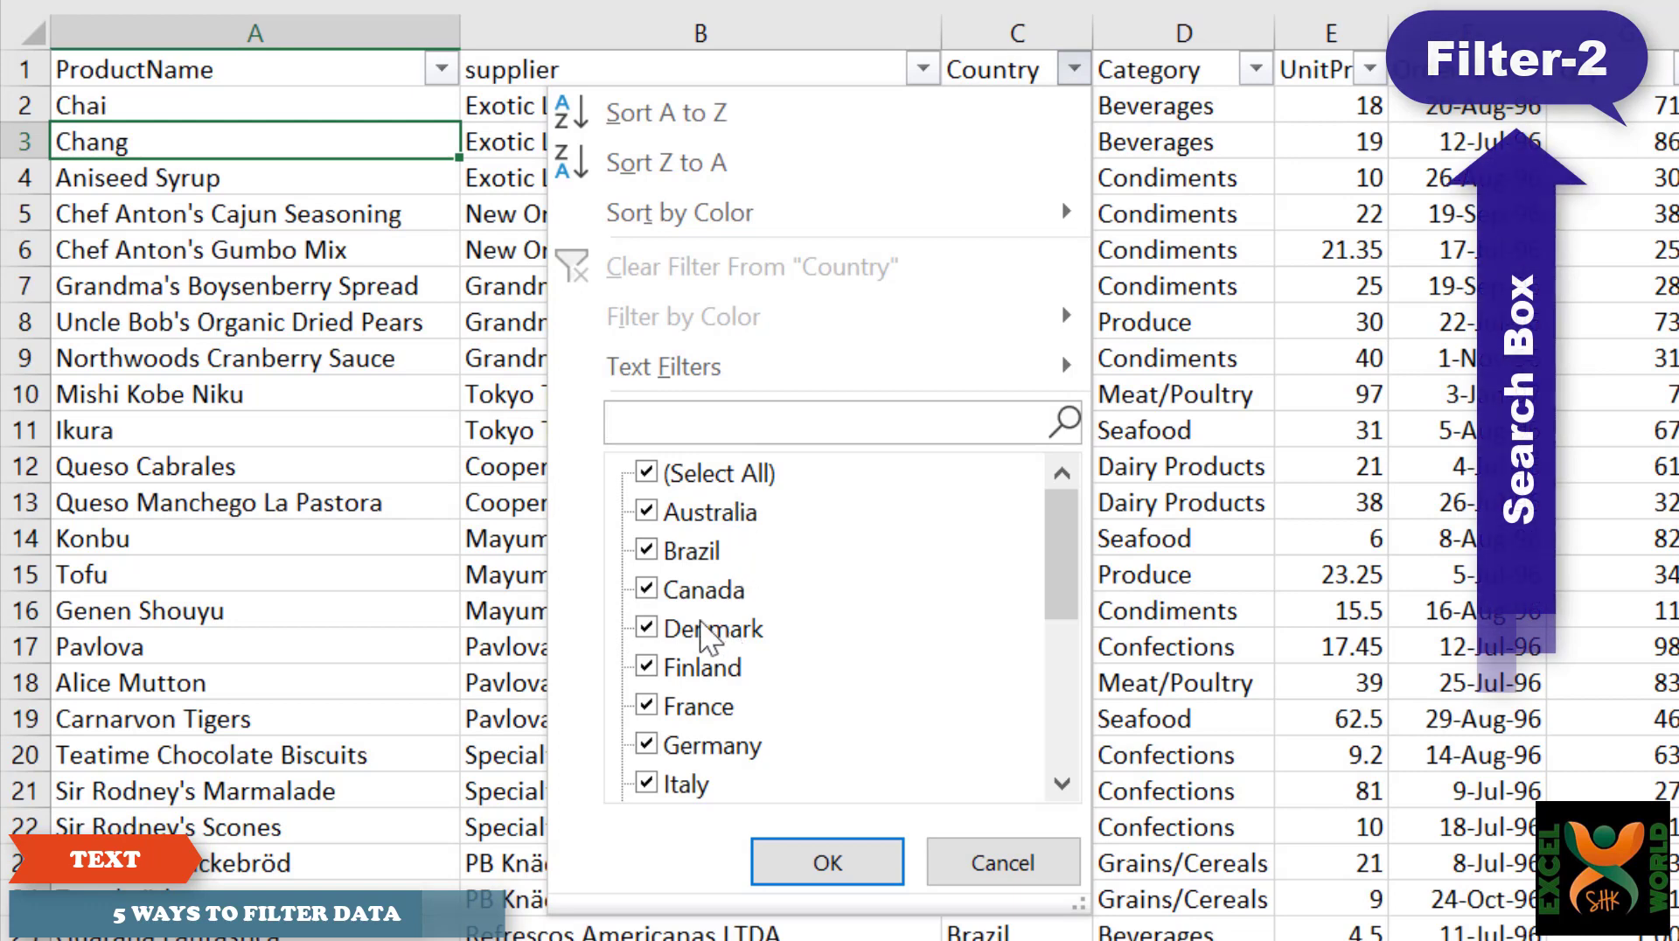
type("canada")
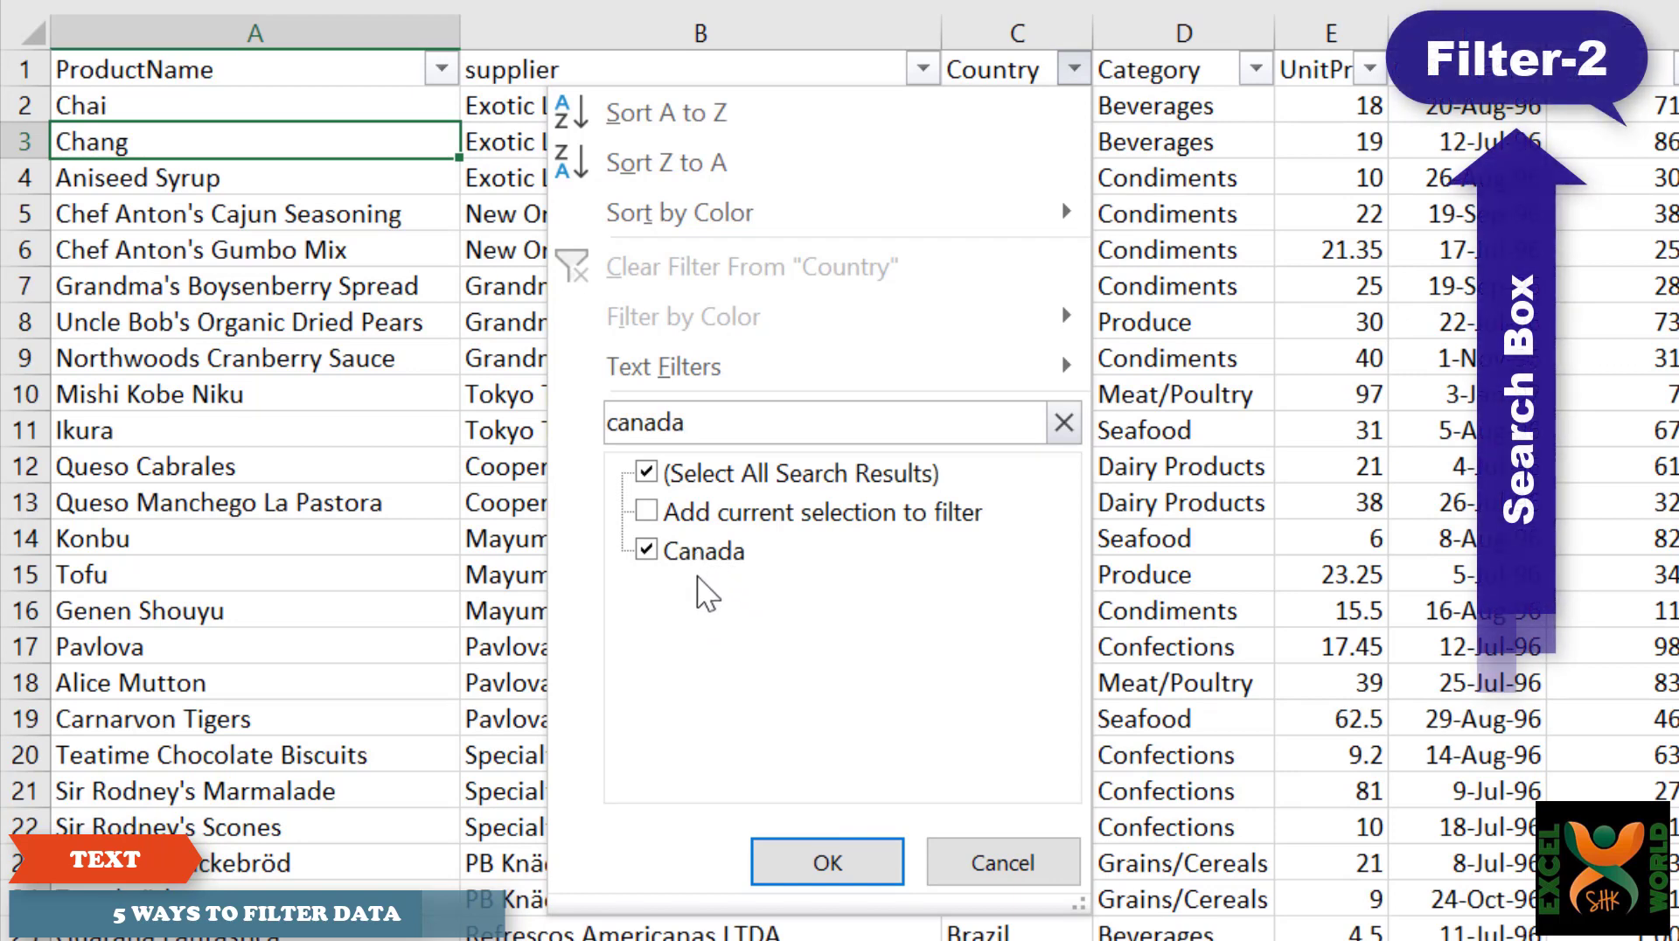
left_click(827, 863)
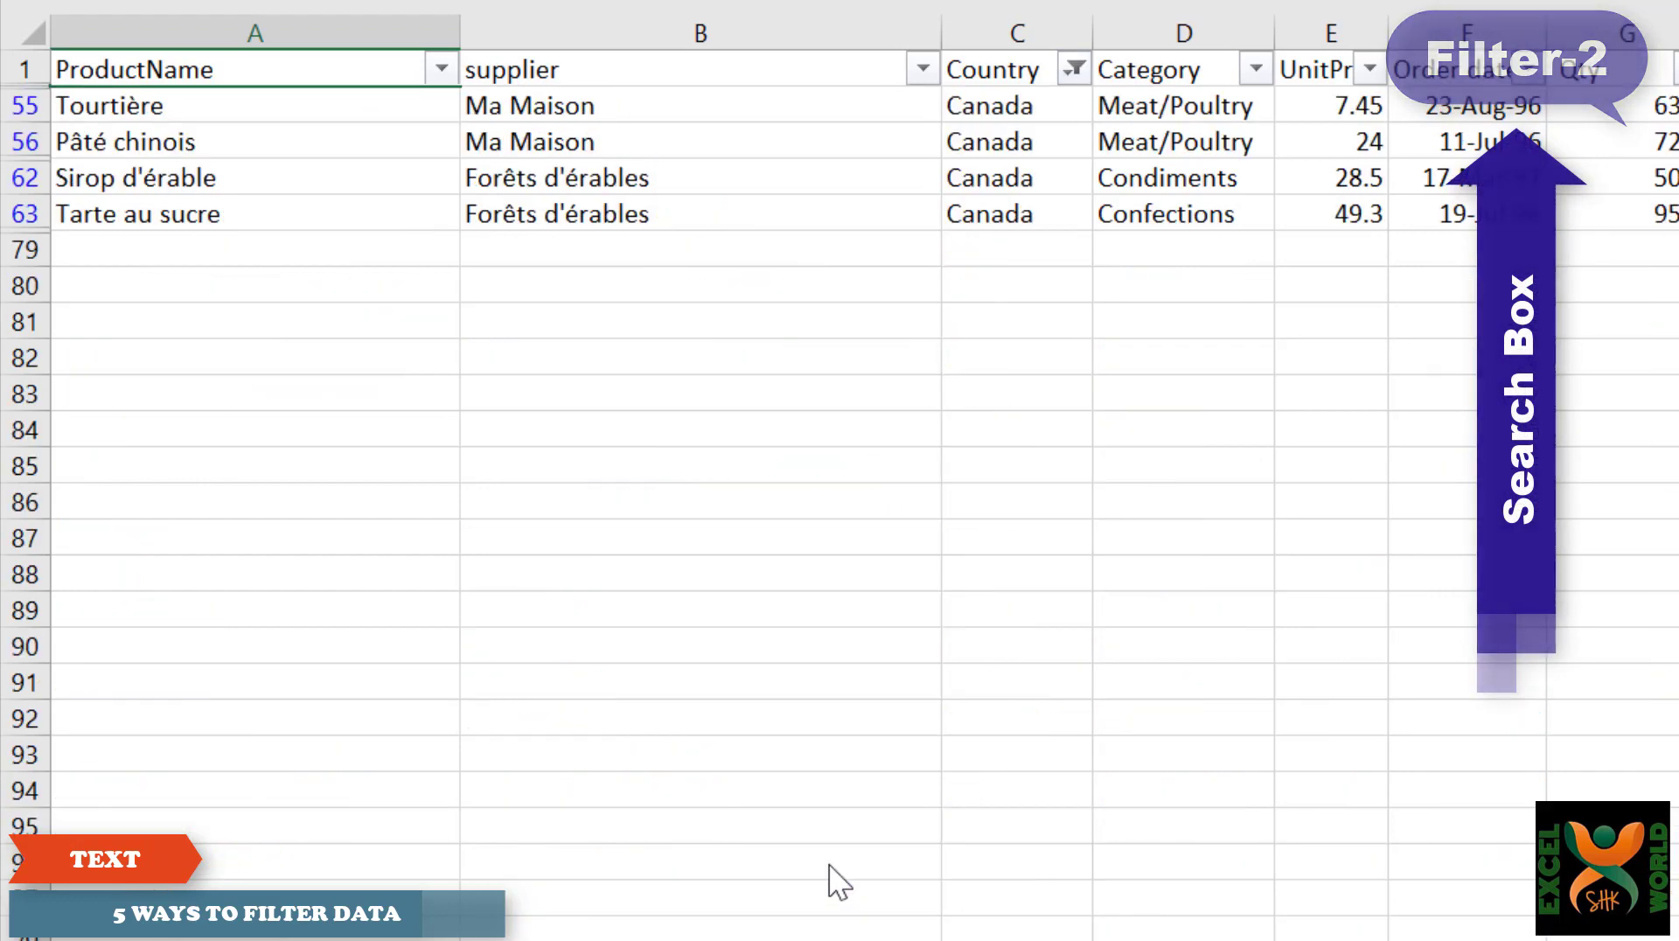
left_click(1074, 70)
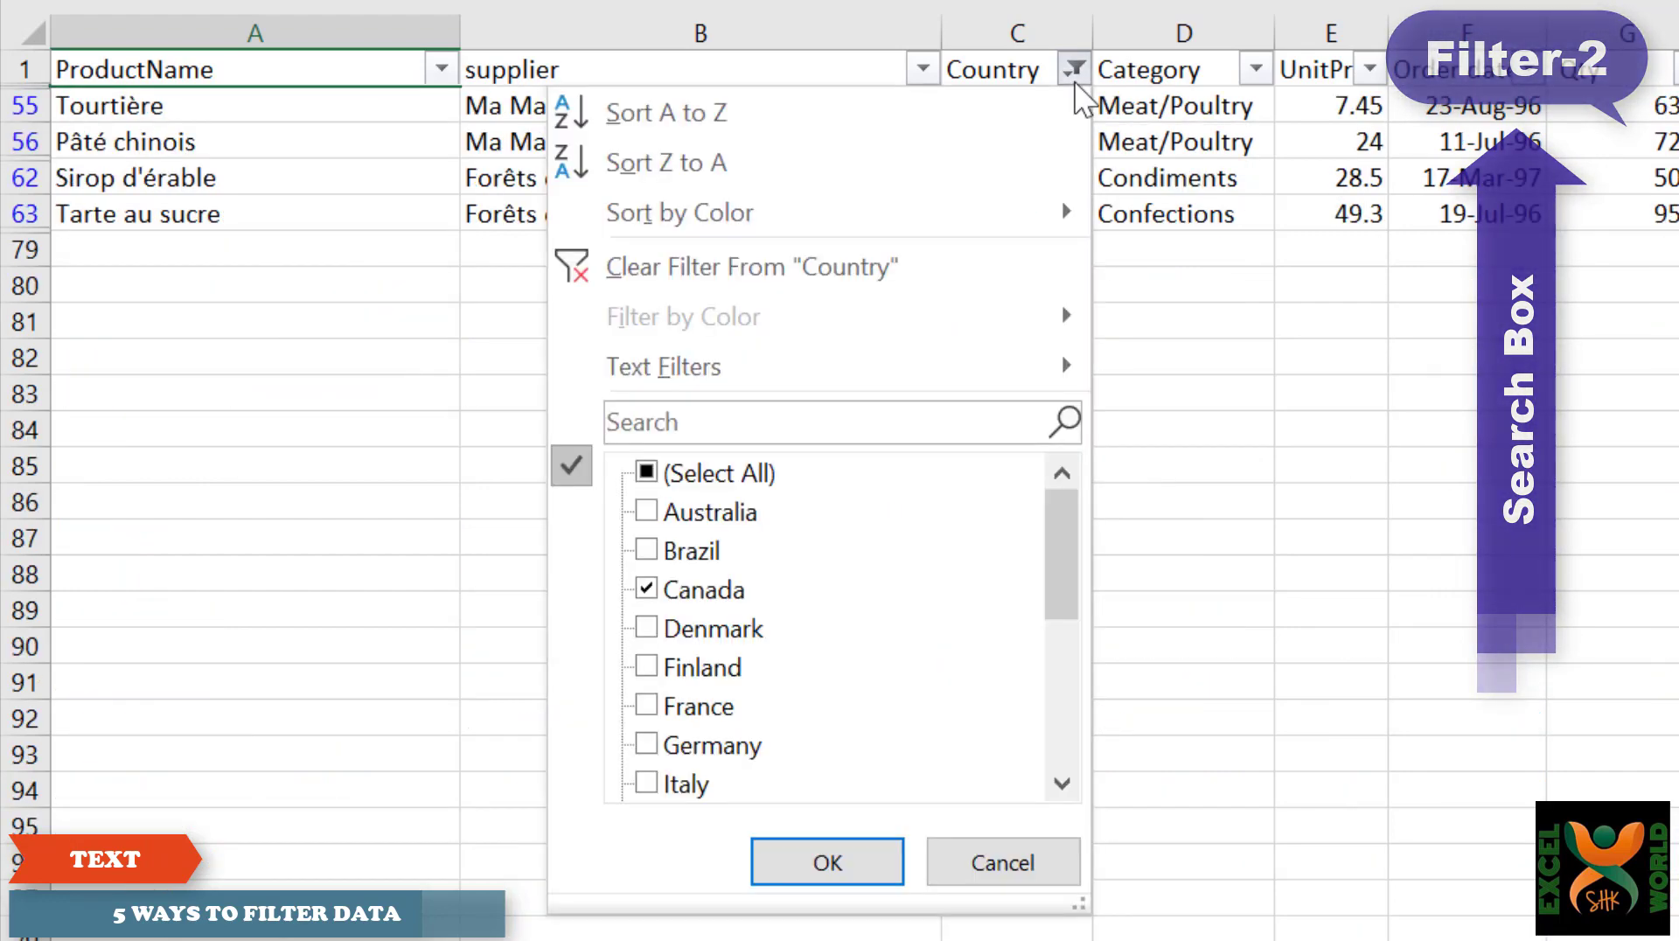
left_click(731, 260)
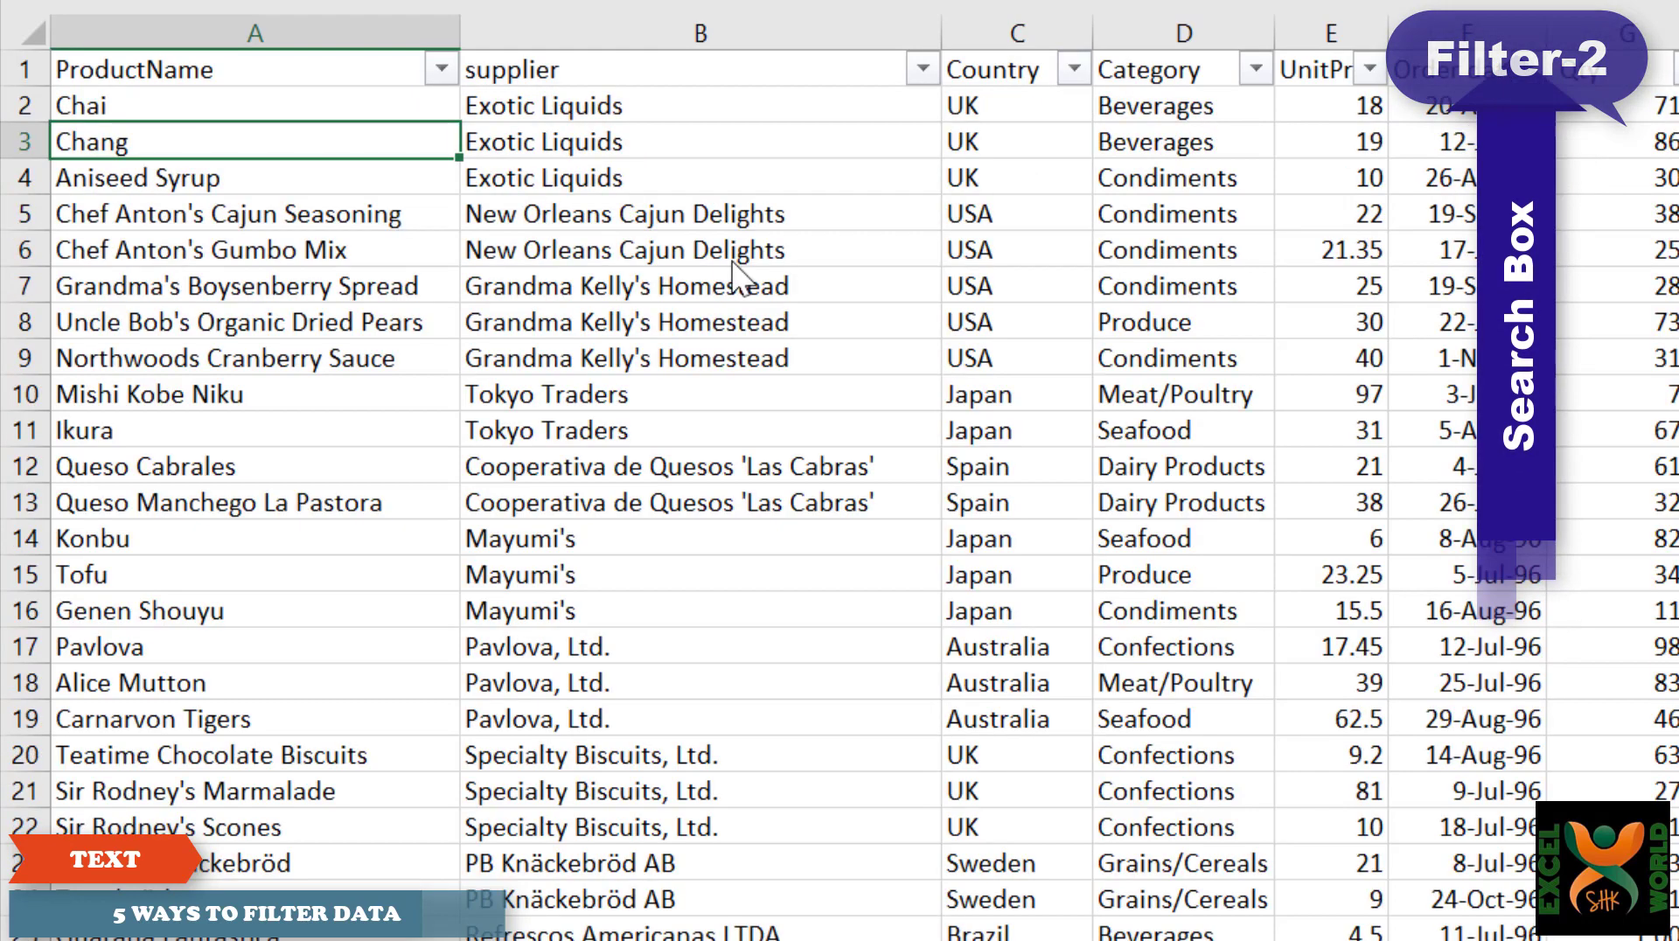
Filter the supplier column by searching its filter list for "liquid", and clear the supplier filter.
left_click(922, 70)
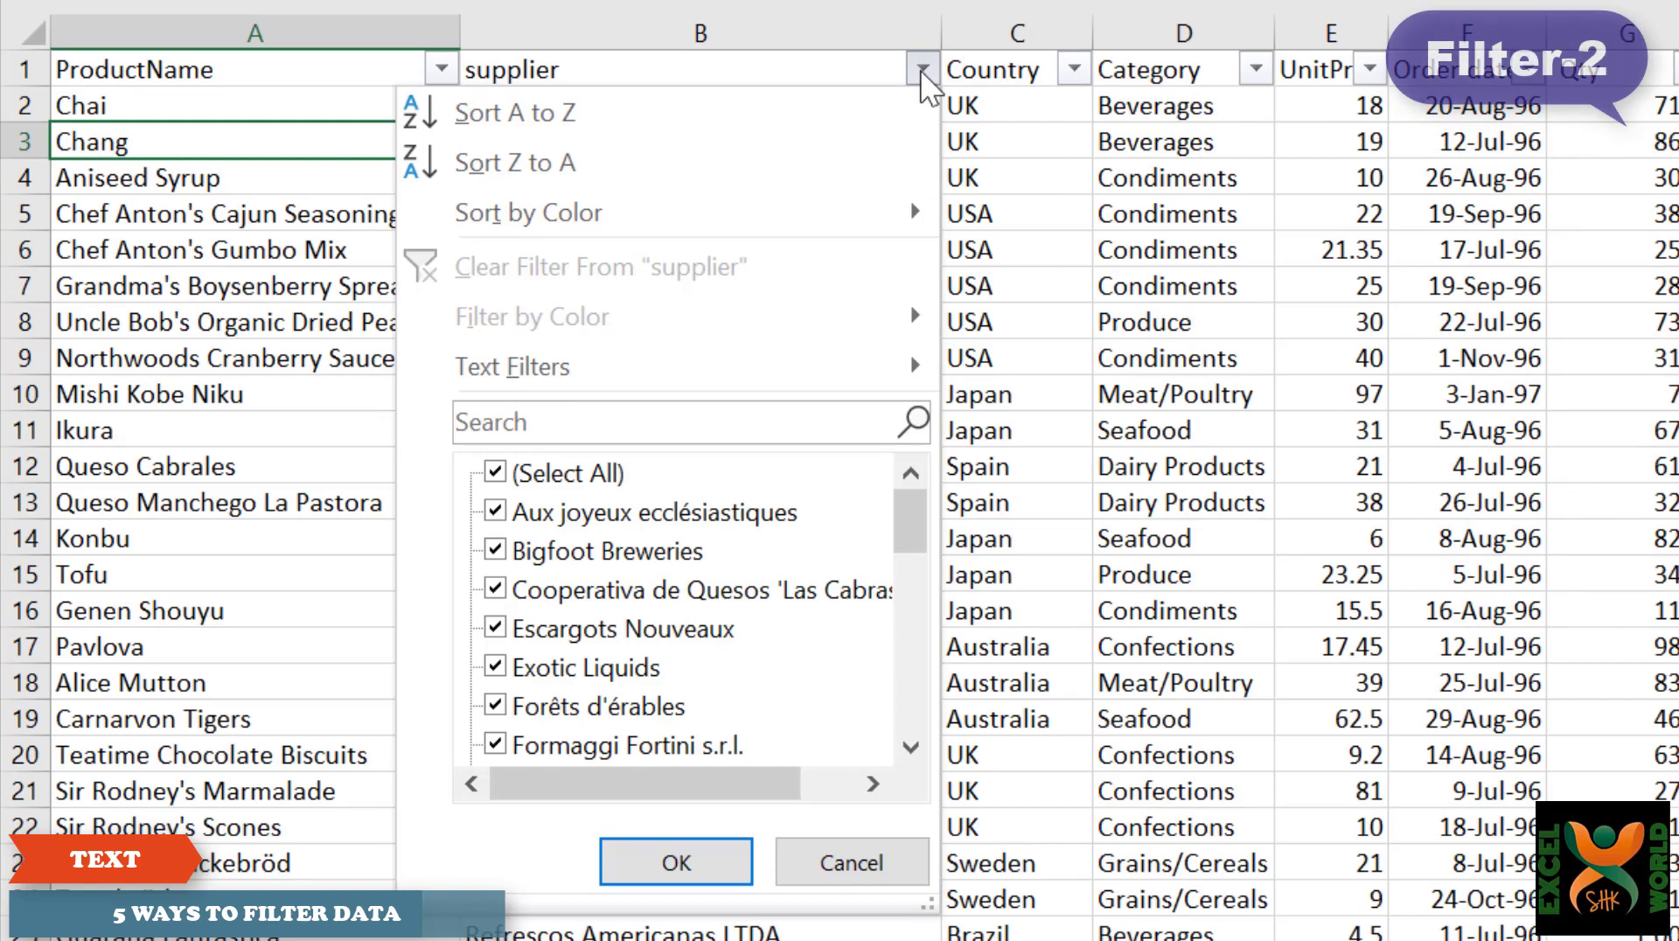
left_click(598, 416)
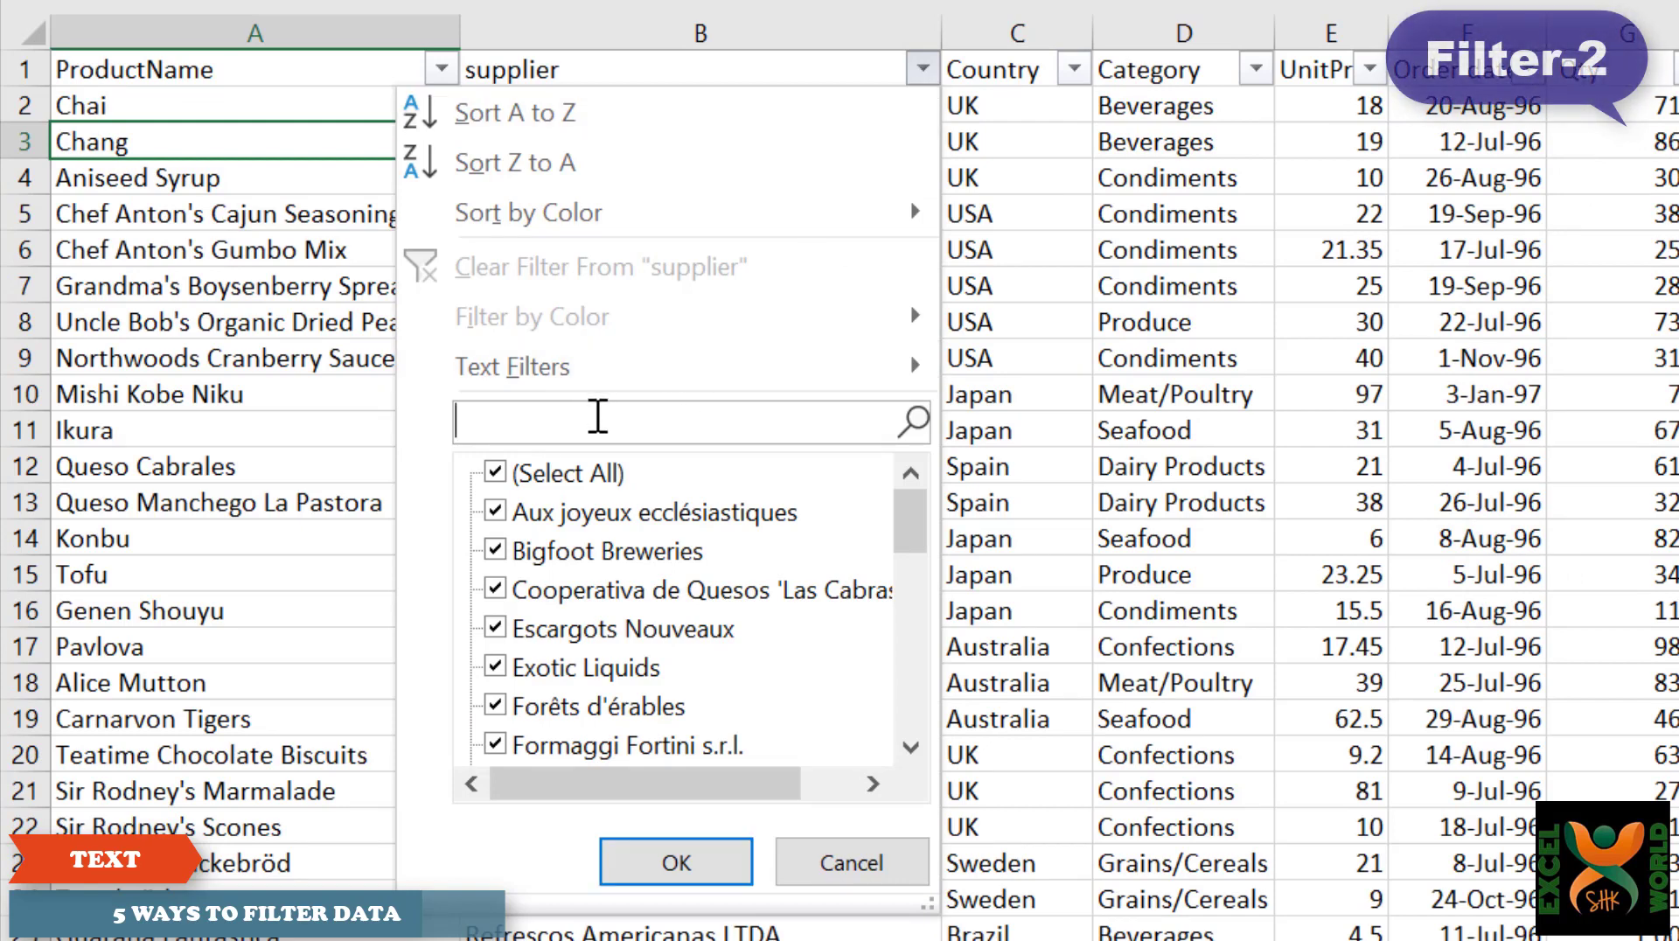
type("liqu")
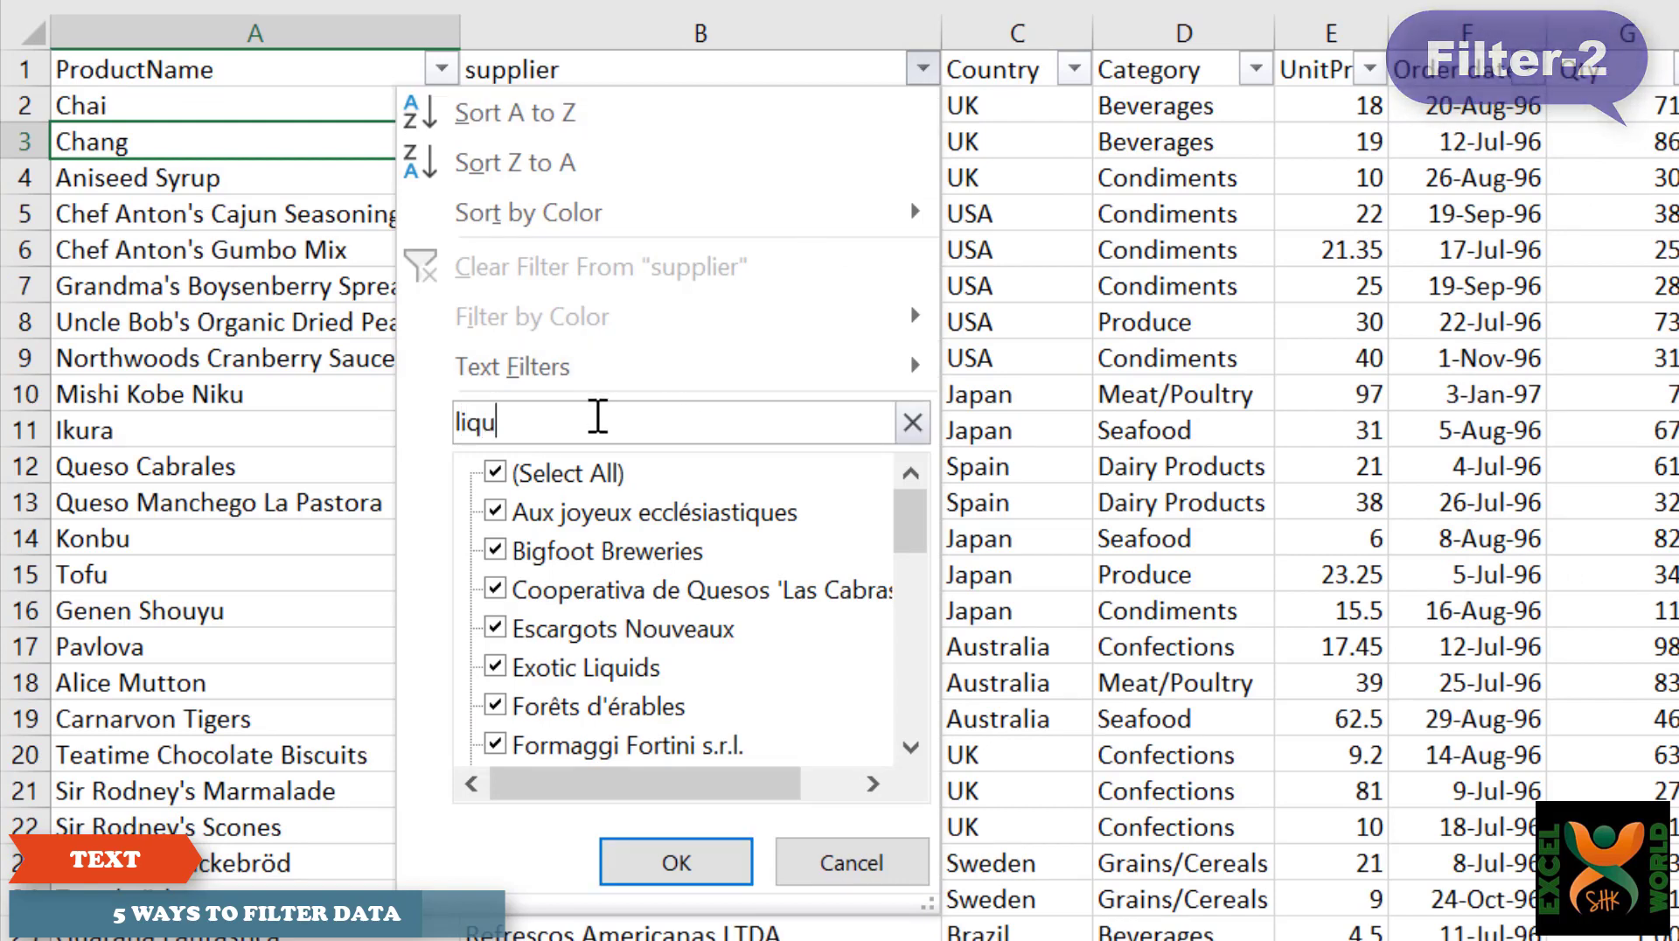
type("id")
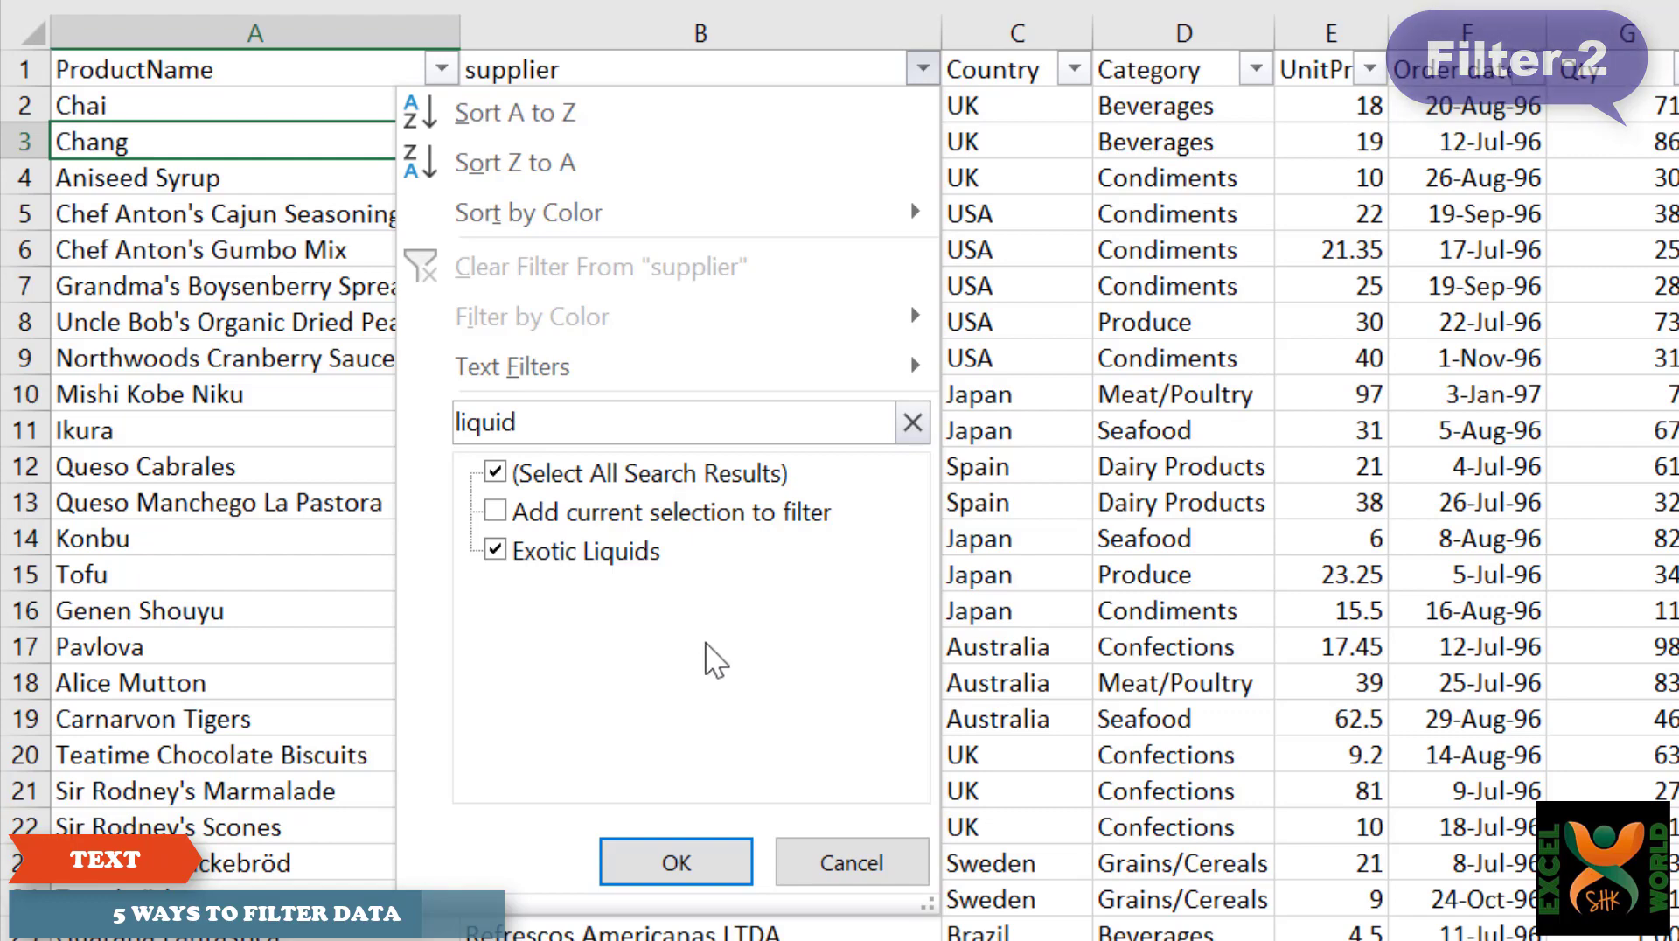
left_click(675, 864)
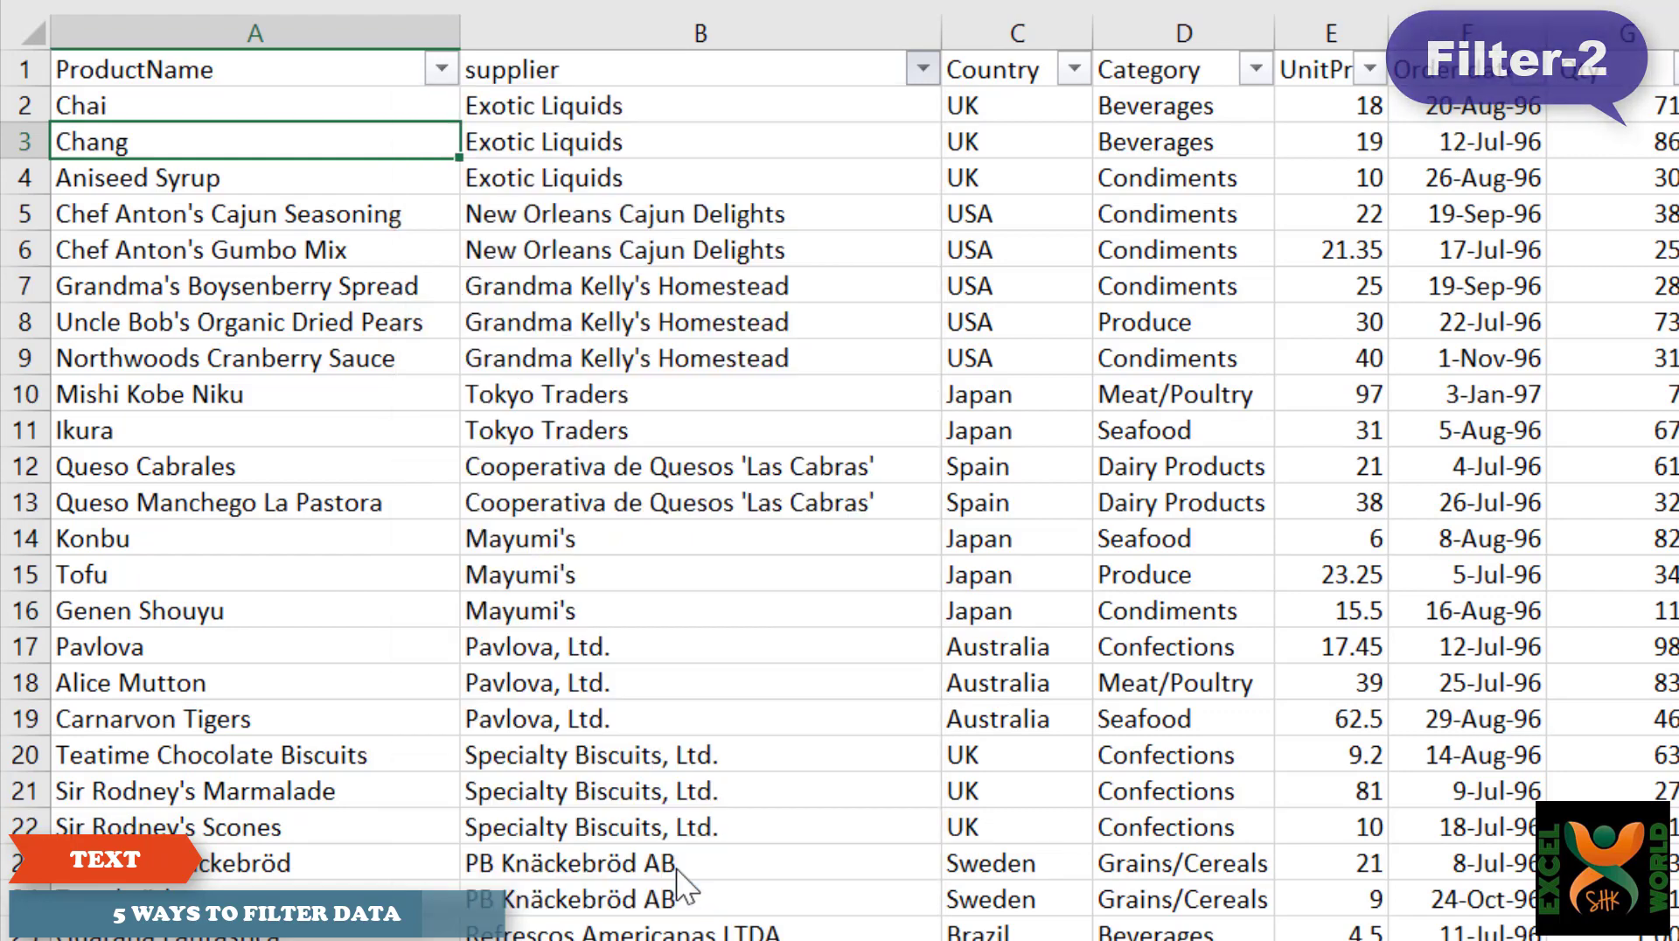
left_click(923, 70)
left_click(923, 70)
left_click(924, 70)
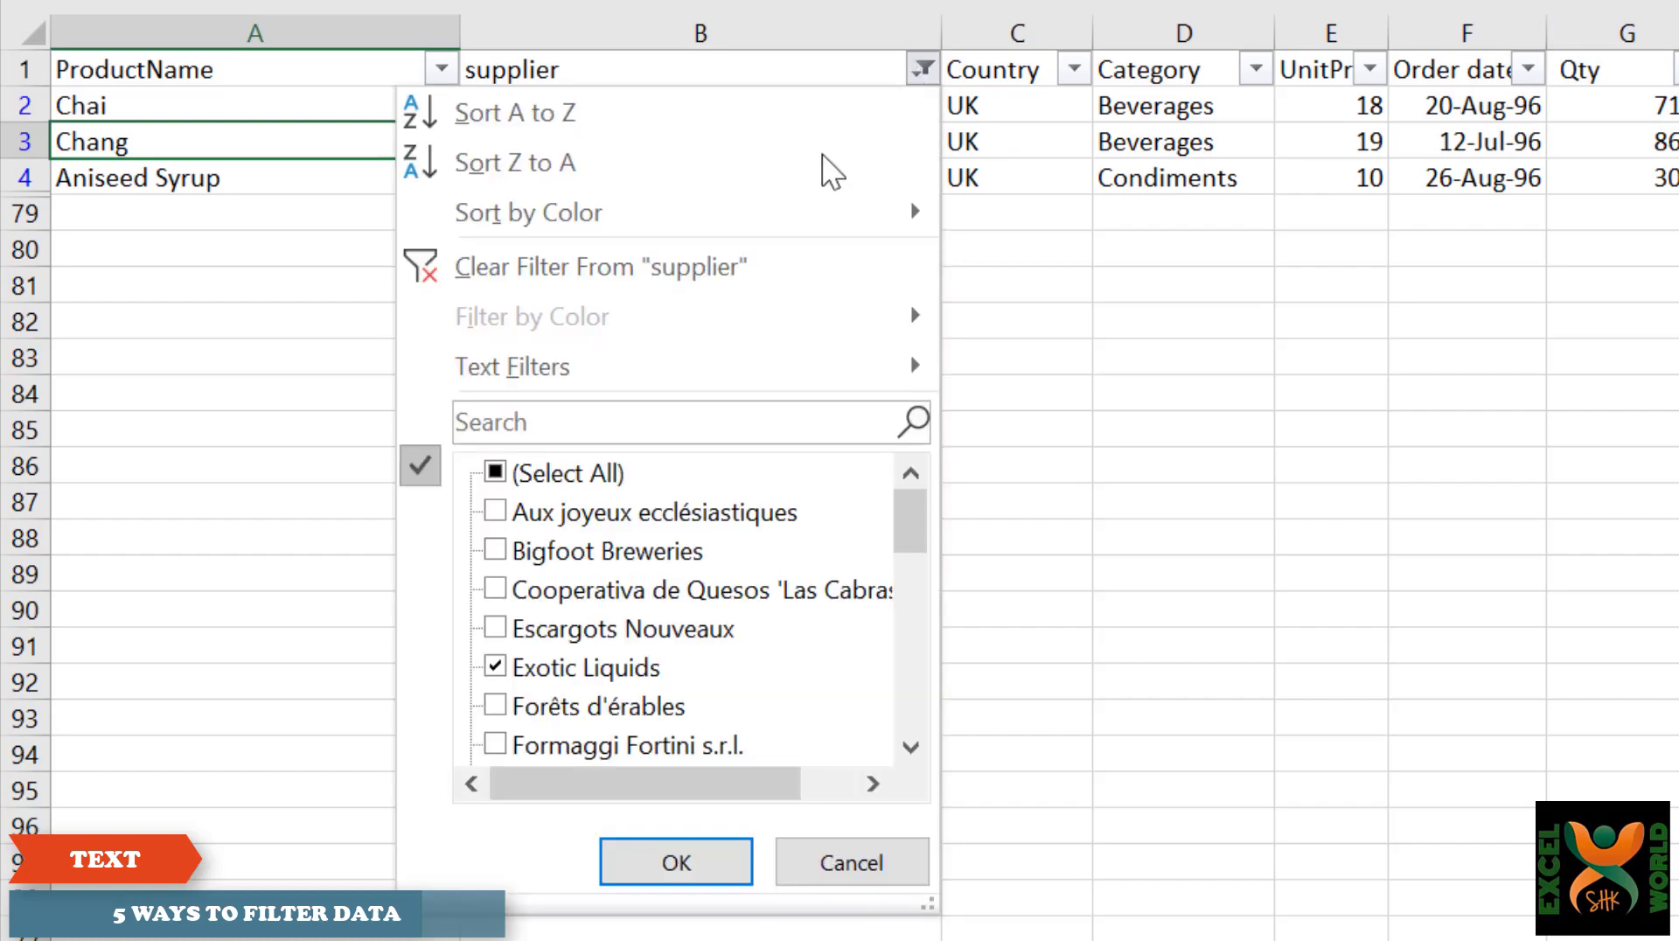
left_click(625, 271)
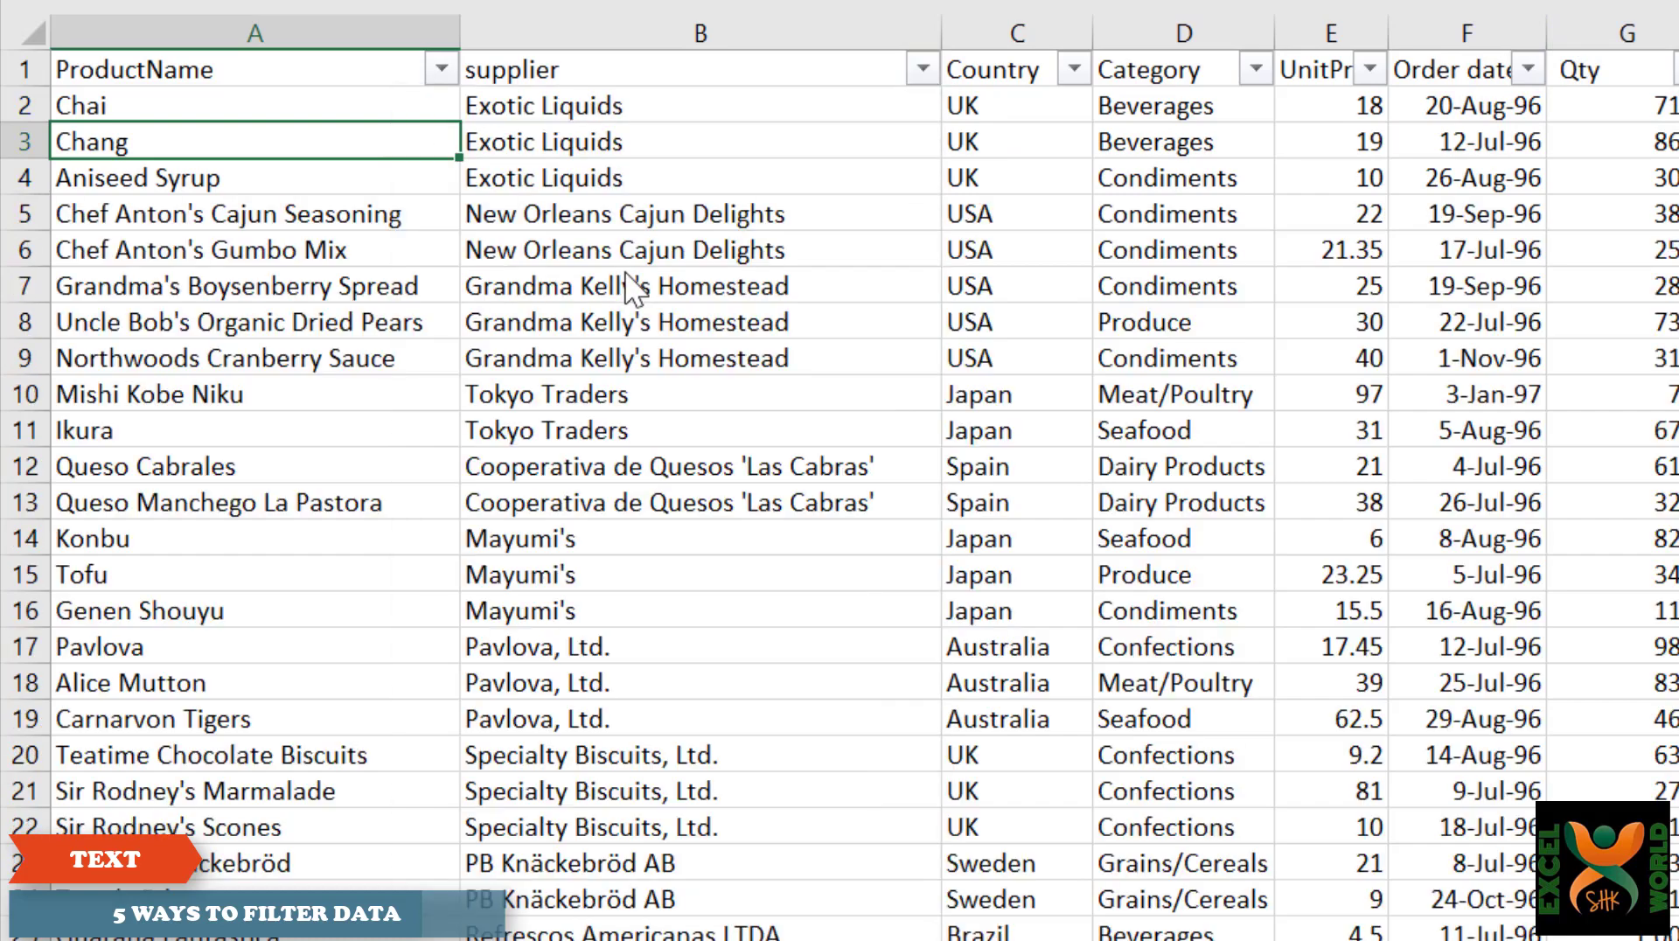
Apply an Equals text filter to the supplier column with the value "exotic liquids".
left_click(924, 70)
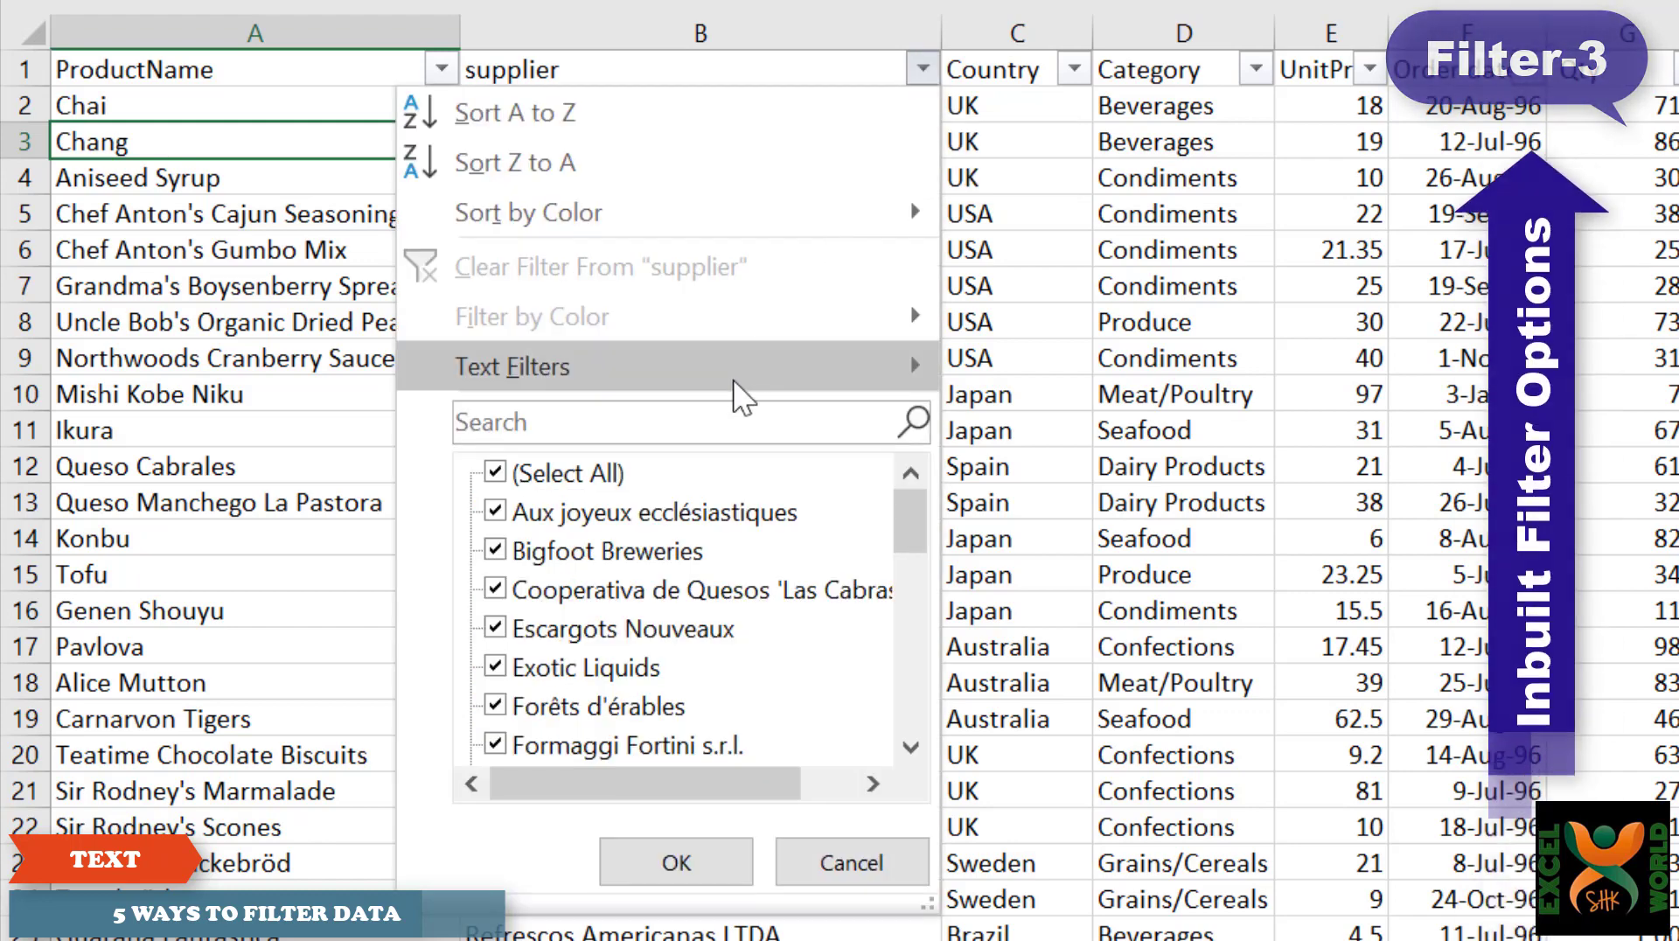
mouse_move(732, 379)
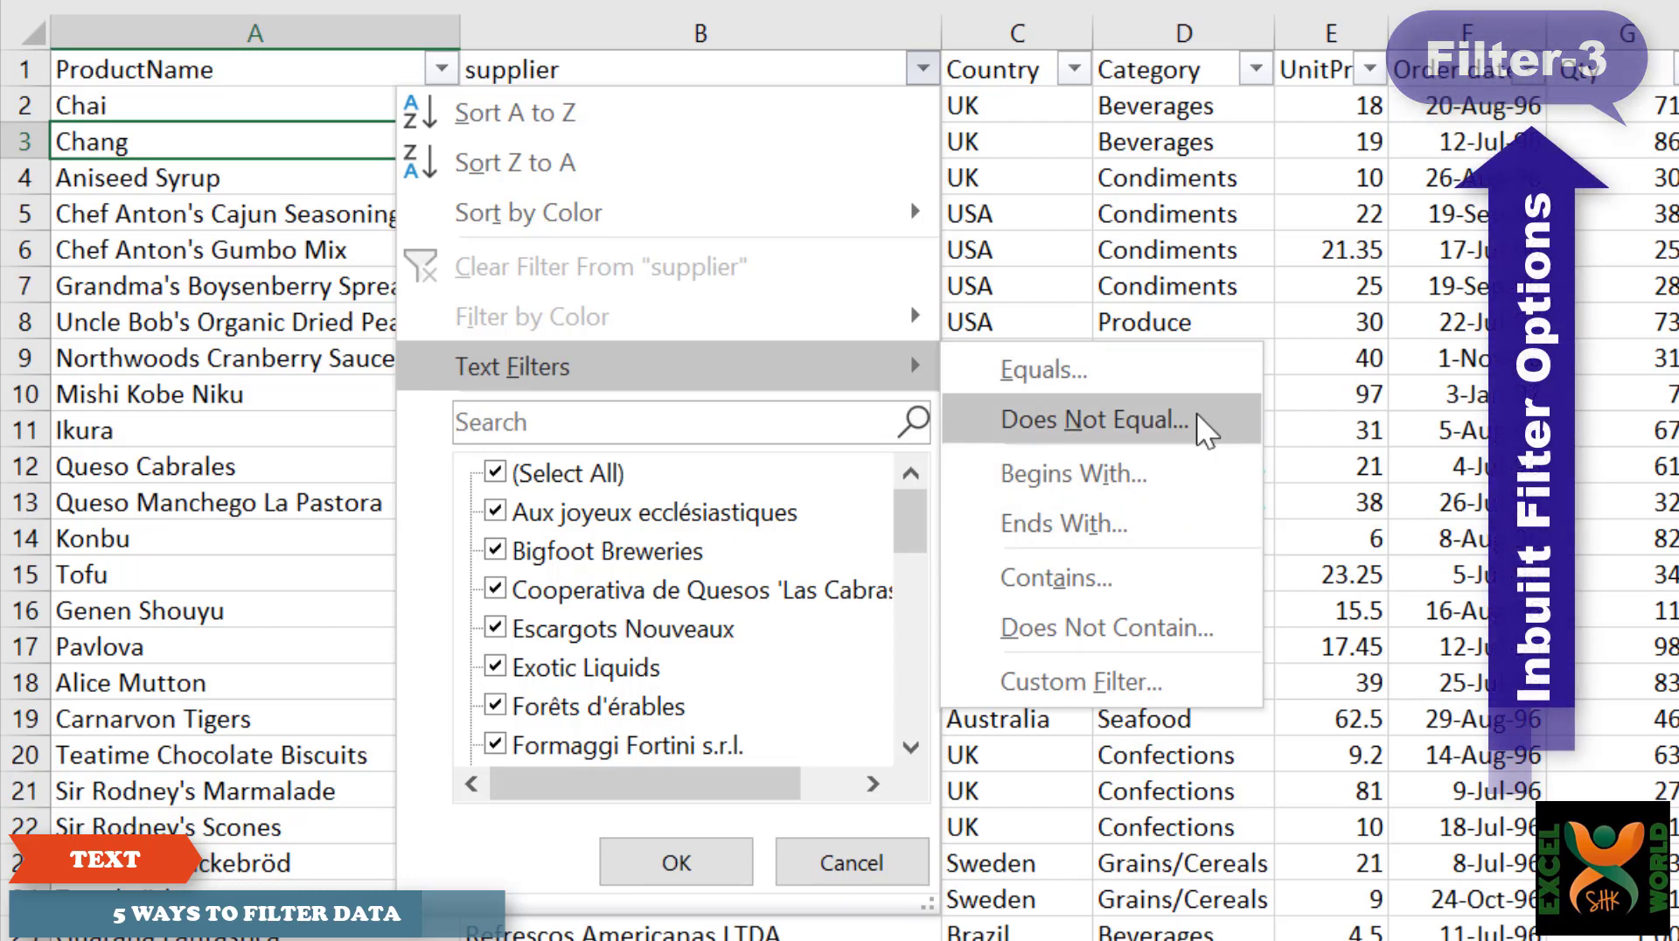
left_click(1154, 369)
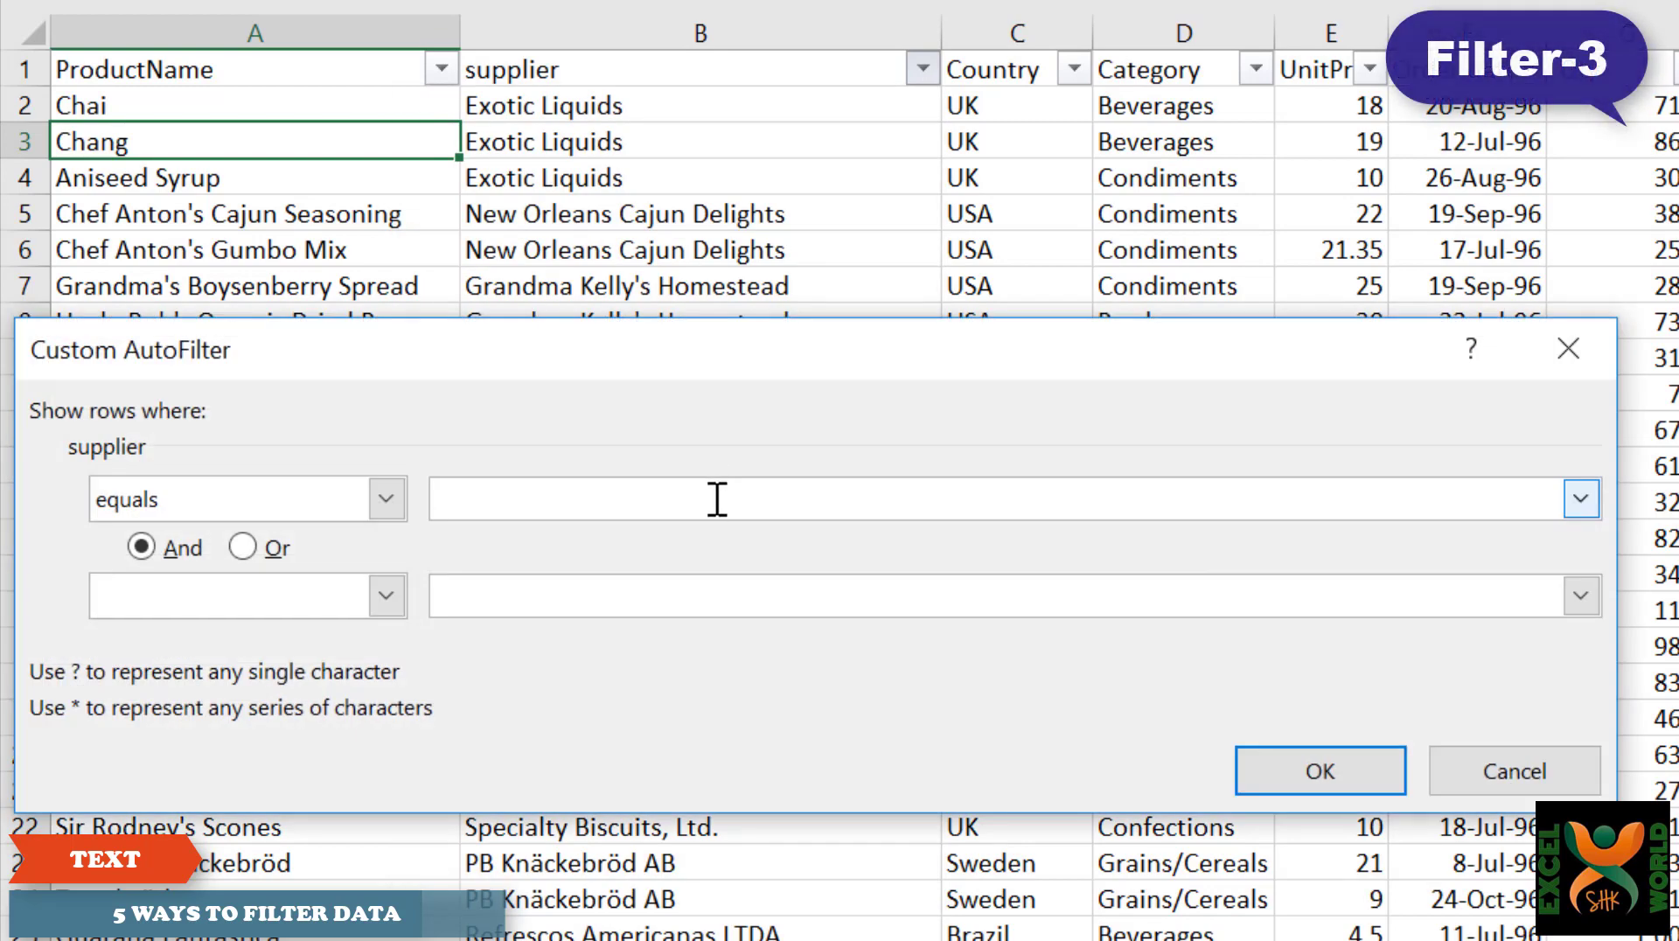
type("exotic ")
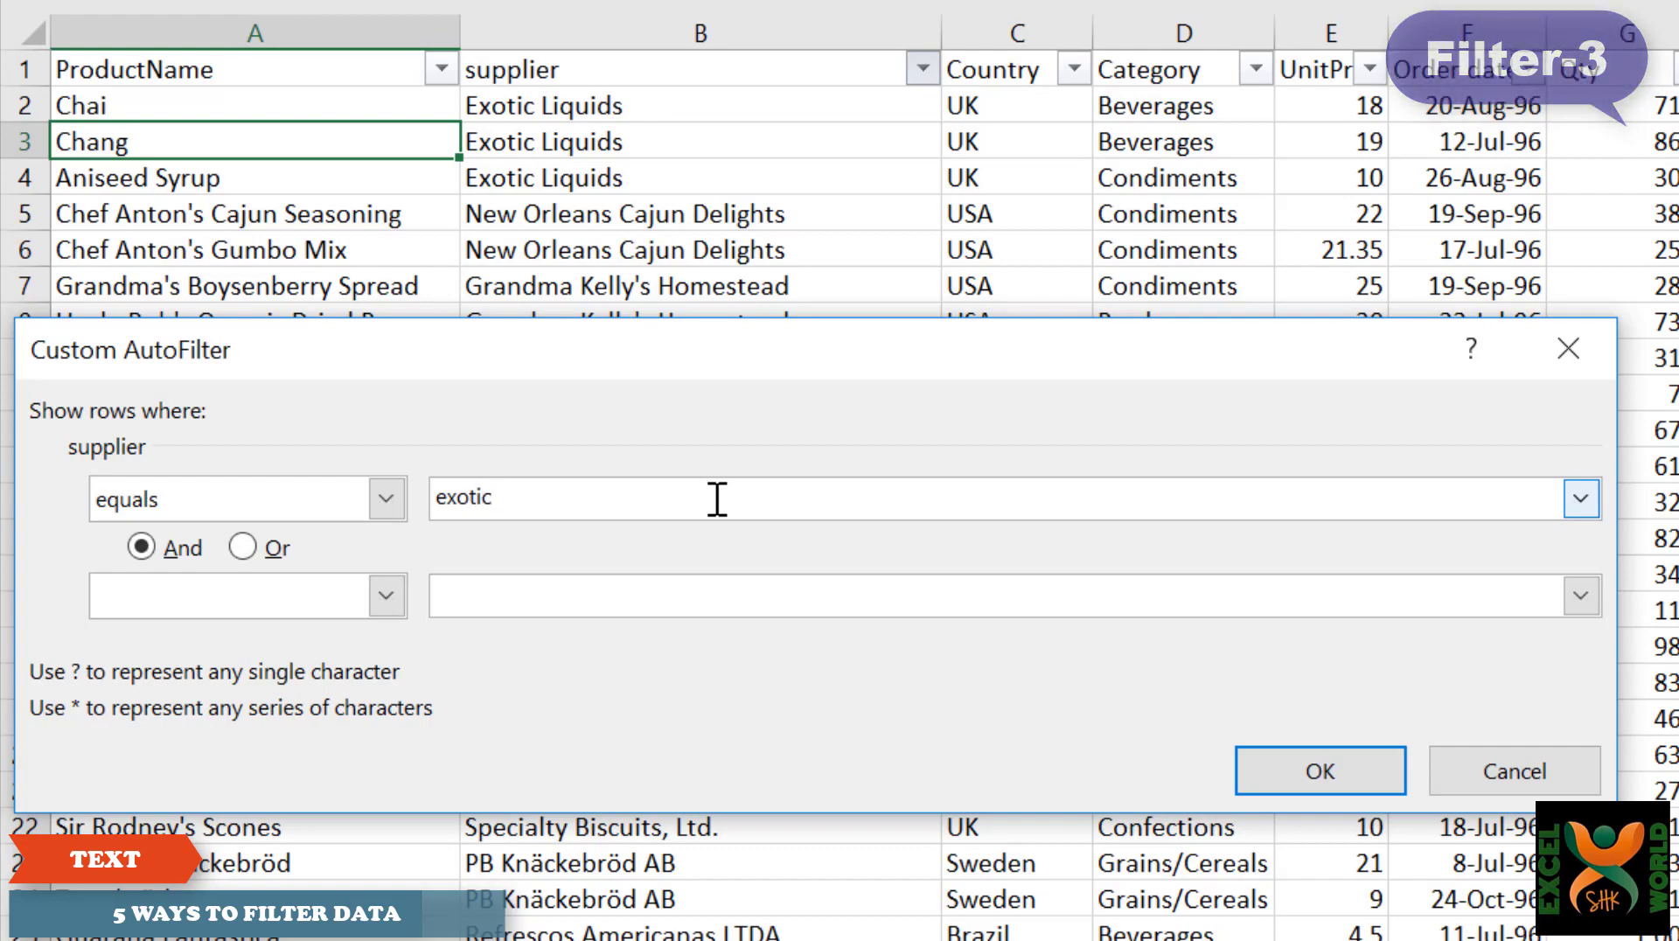
type("liquids")
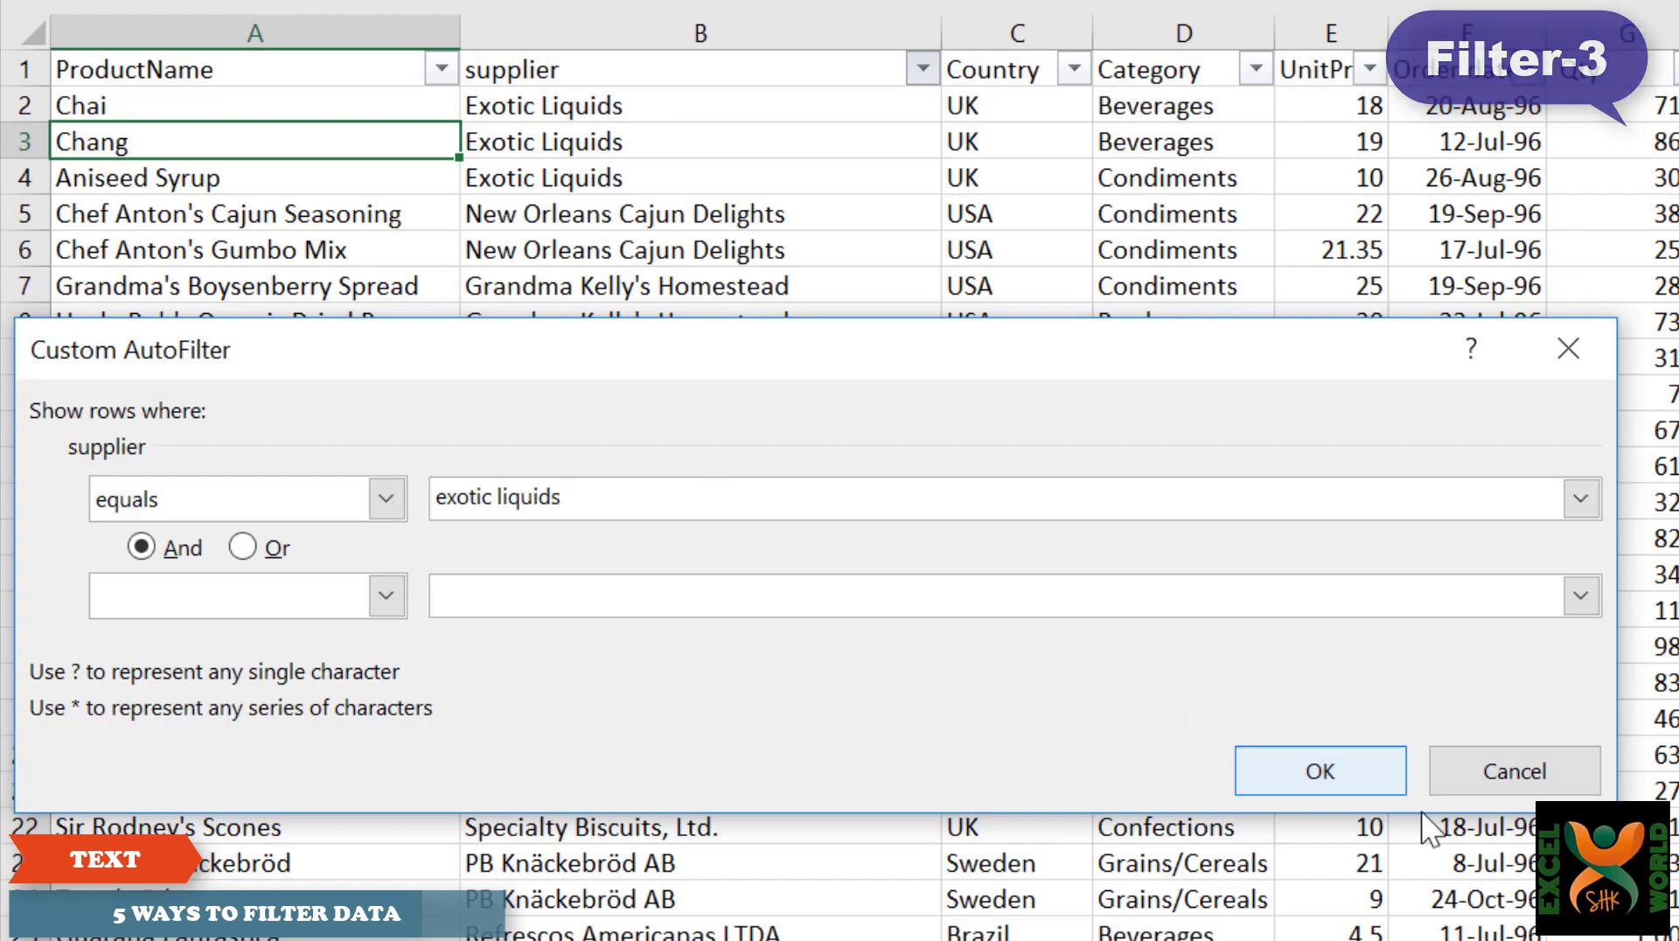
left_click(1343, 775)
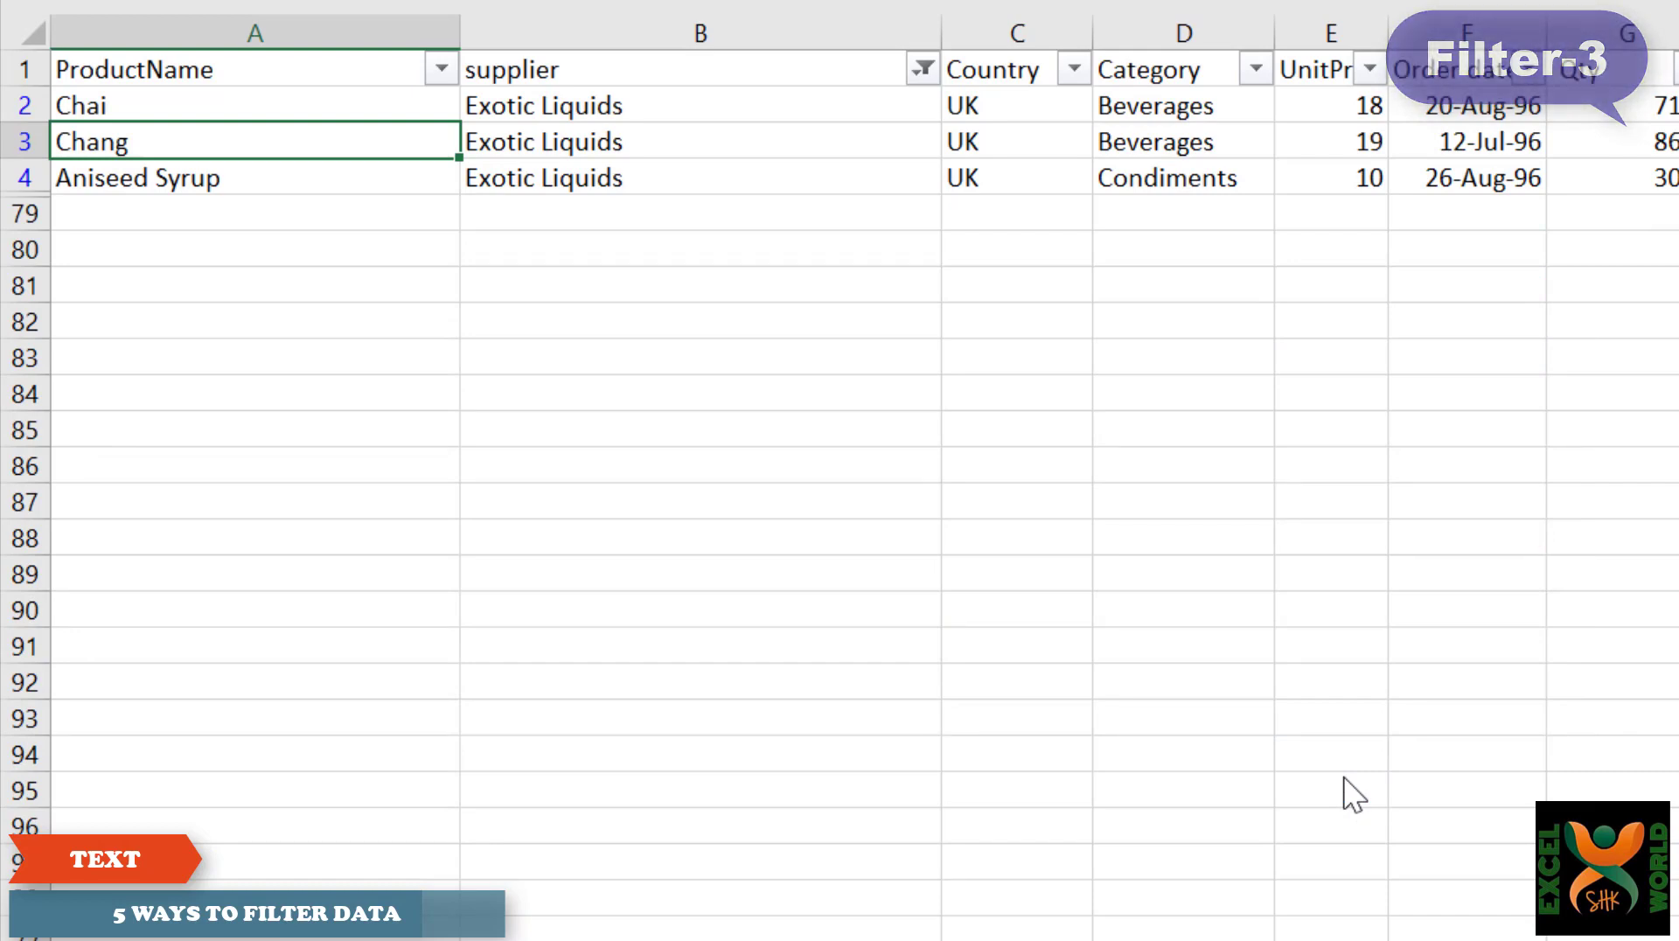
Change the supplier column's Equals text filter value to "exotic liquid" and apply it.
left_click(918, 75)
mouse_move(854, 384)
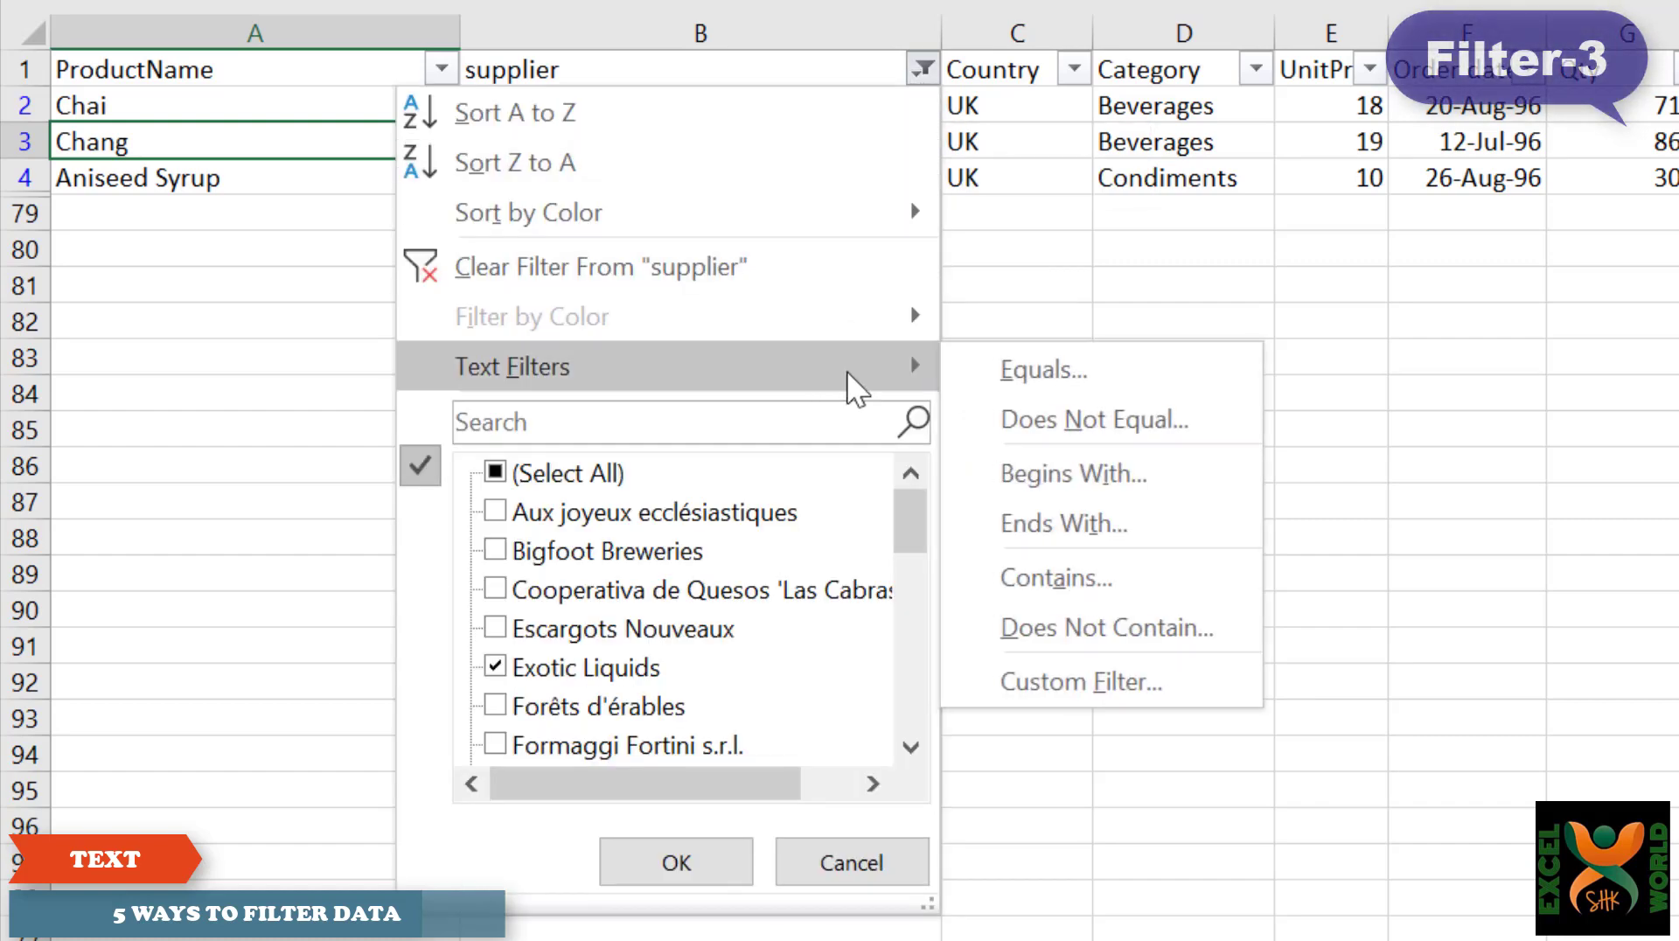
left_click(1062, 376)
left_click(615, 500)
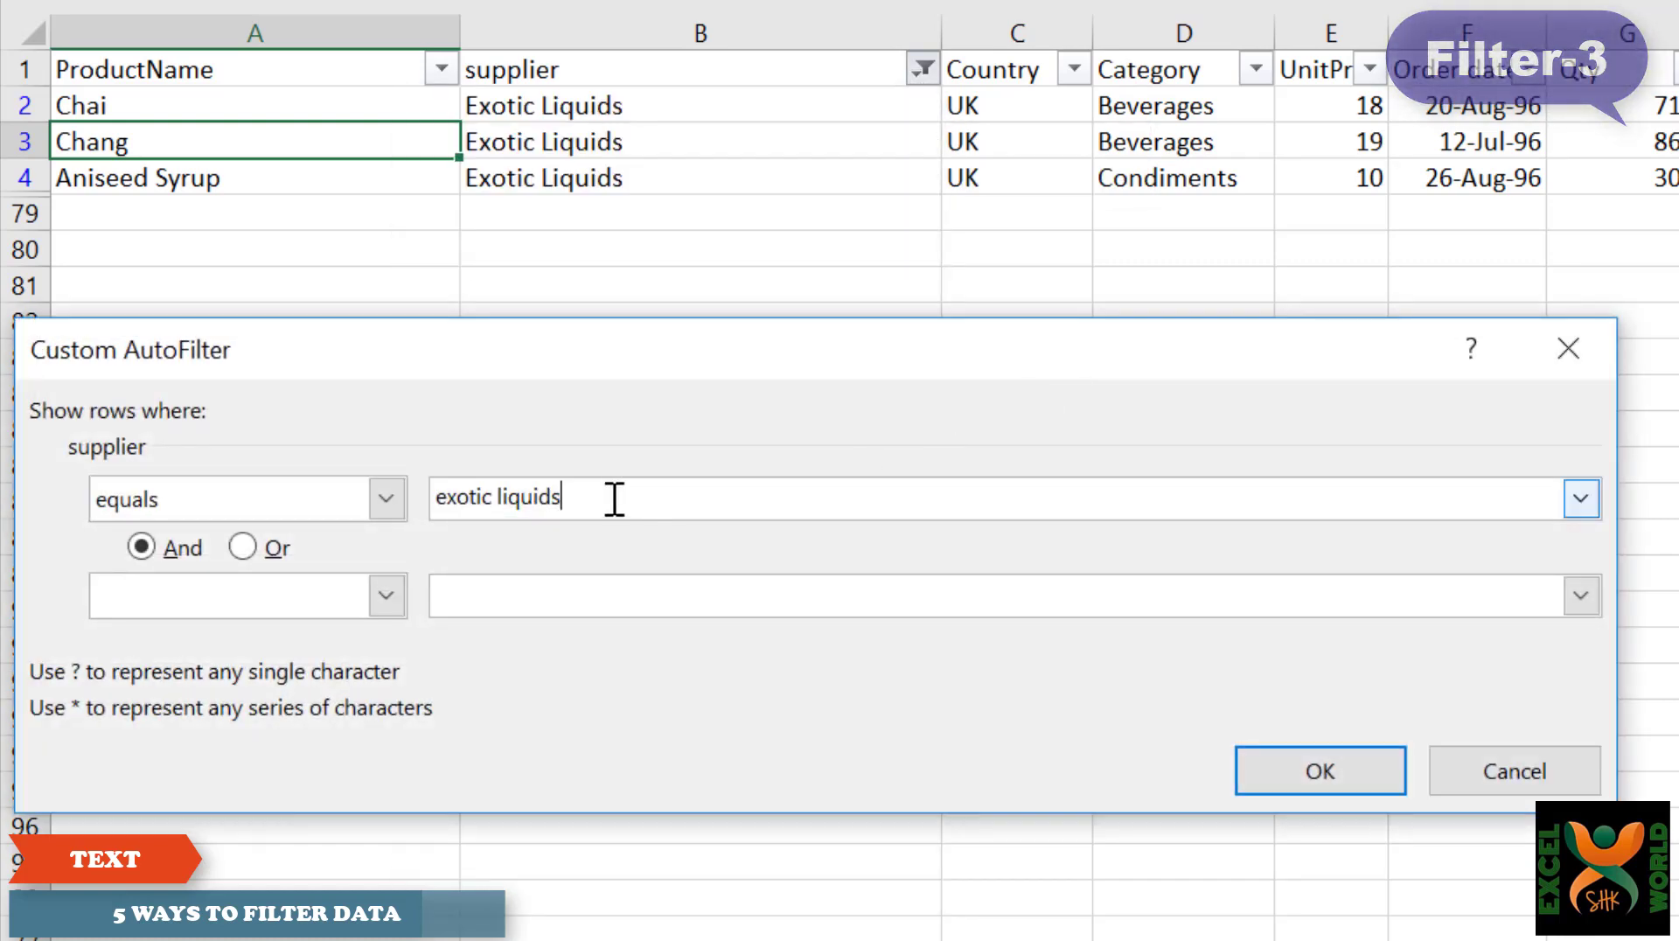
key("BackSpace")
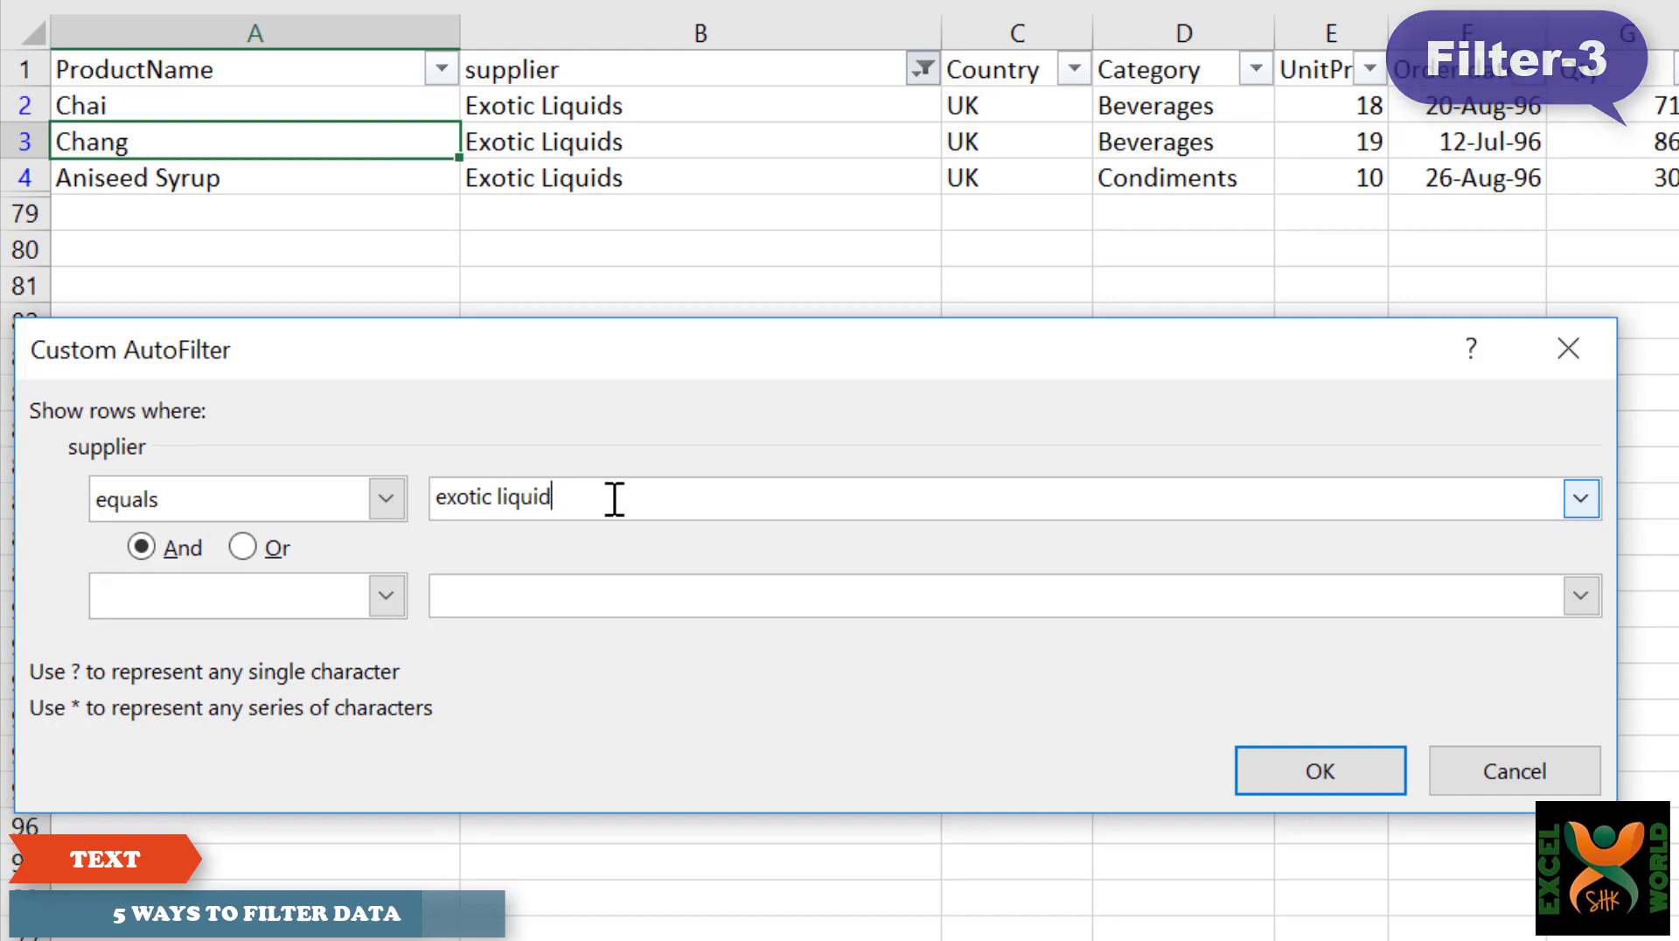
left_click(1291, 792)
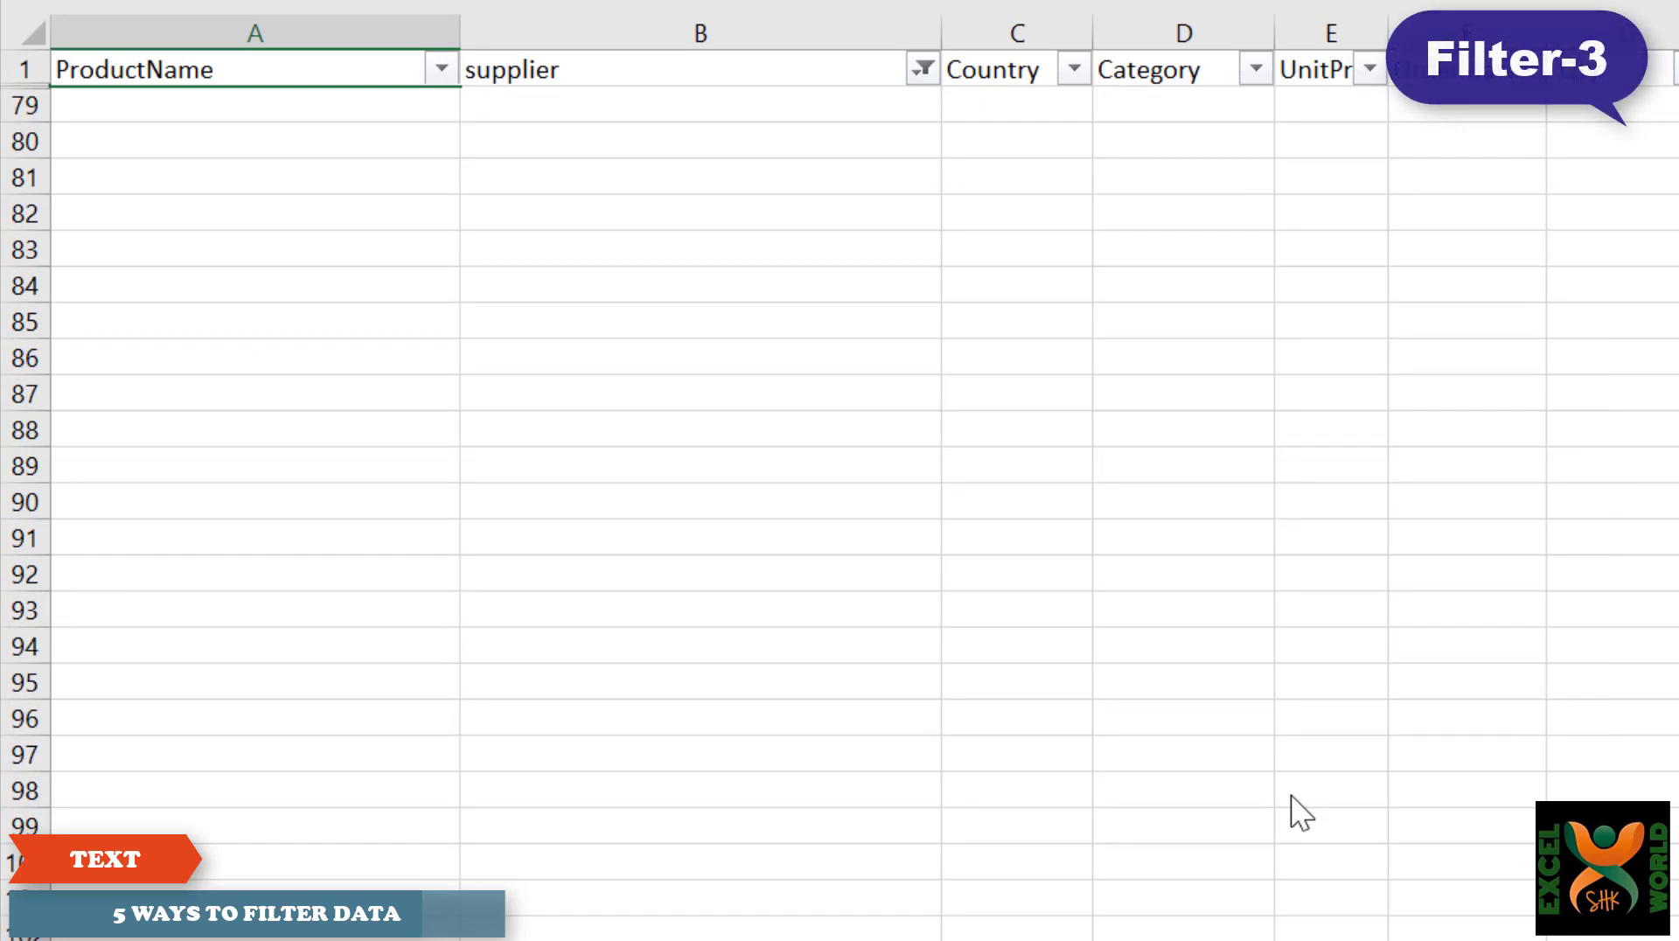
Apply a Contains text filter to the supplier column with the value "new".
left_click(923, 69)
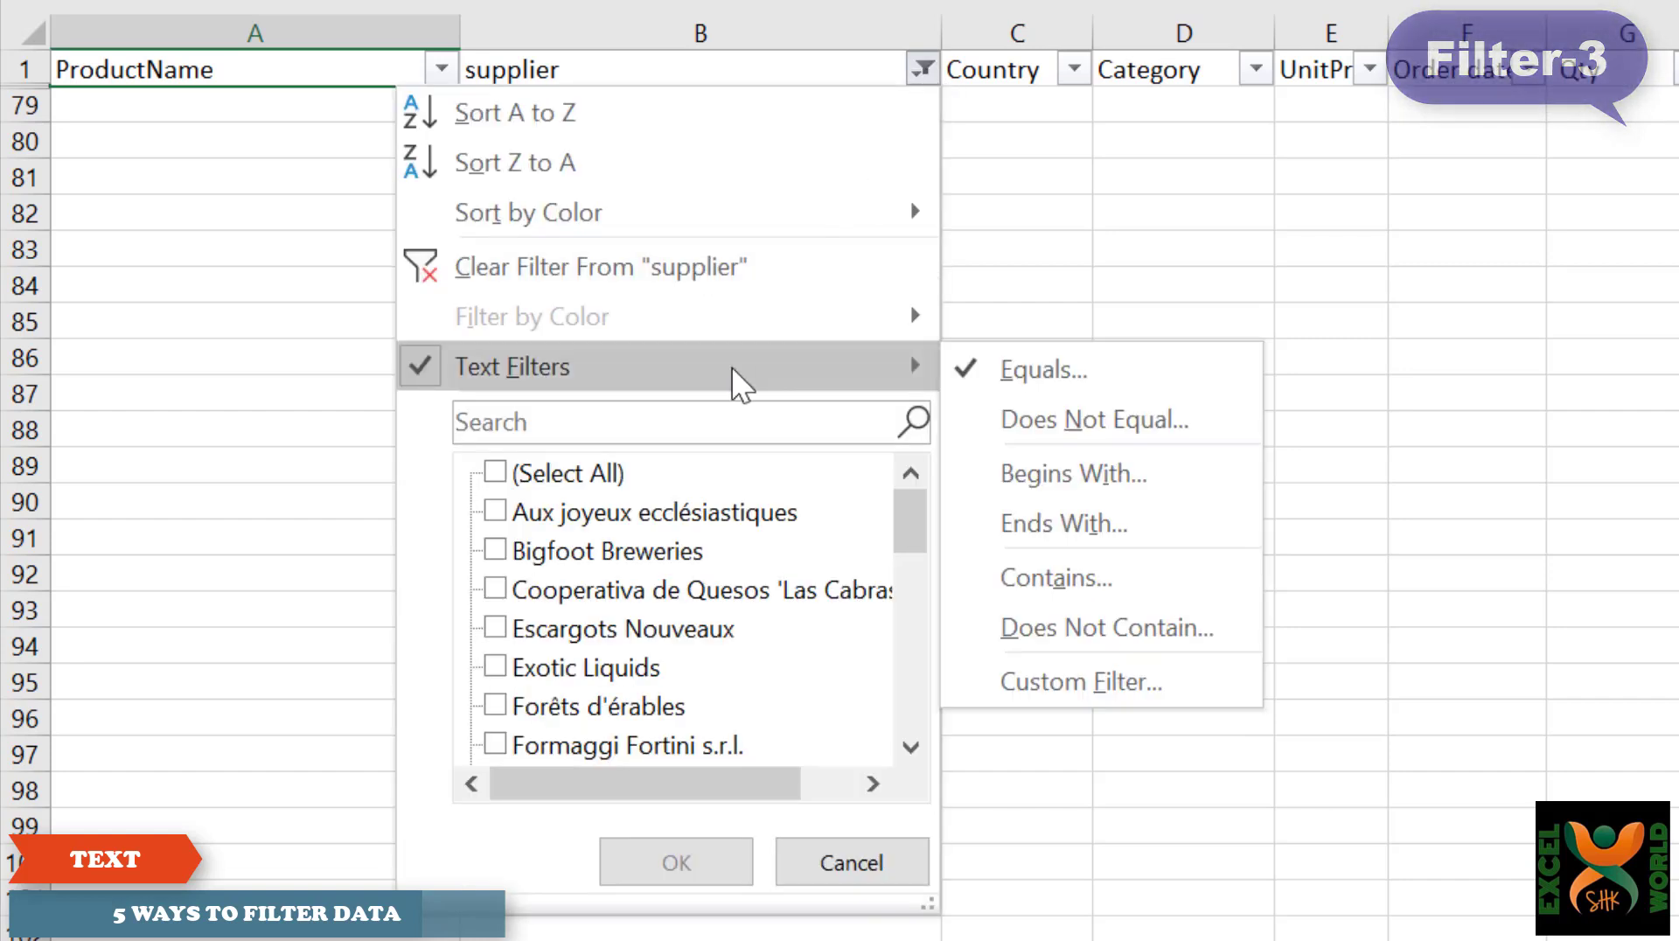
left_click(1137, 579)
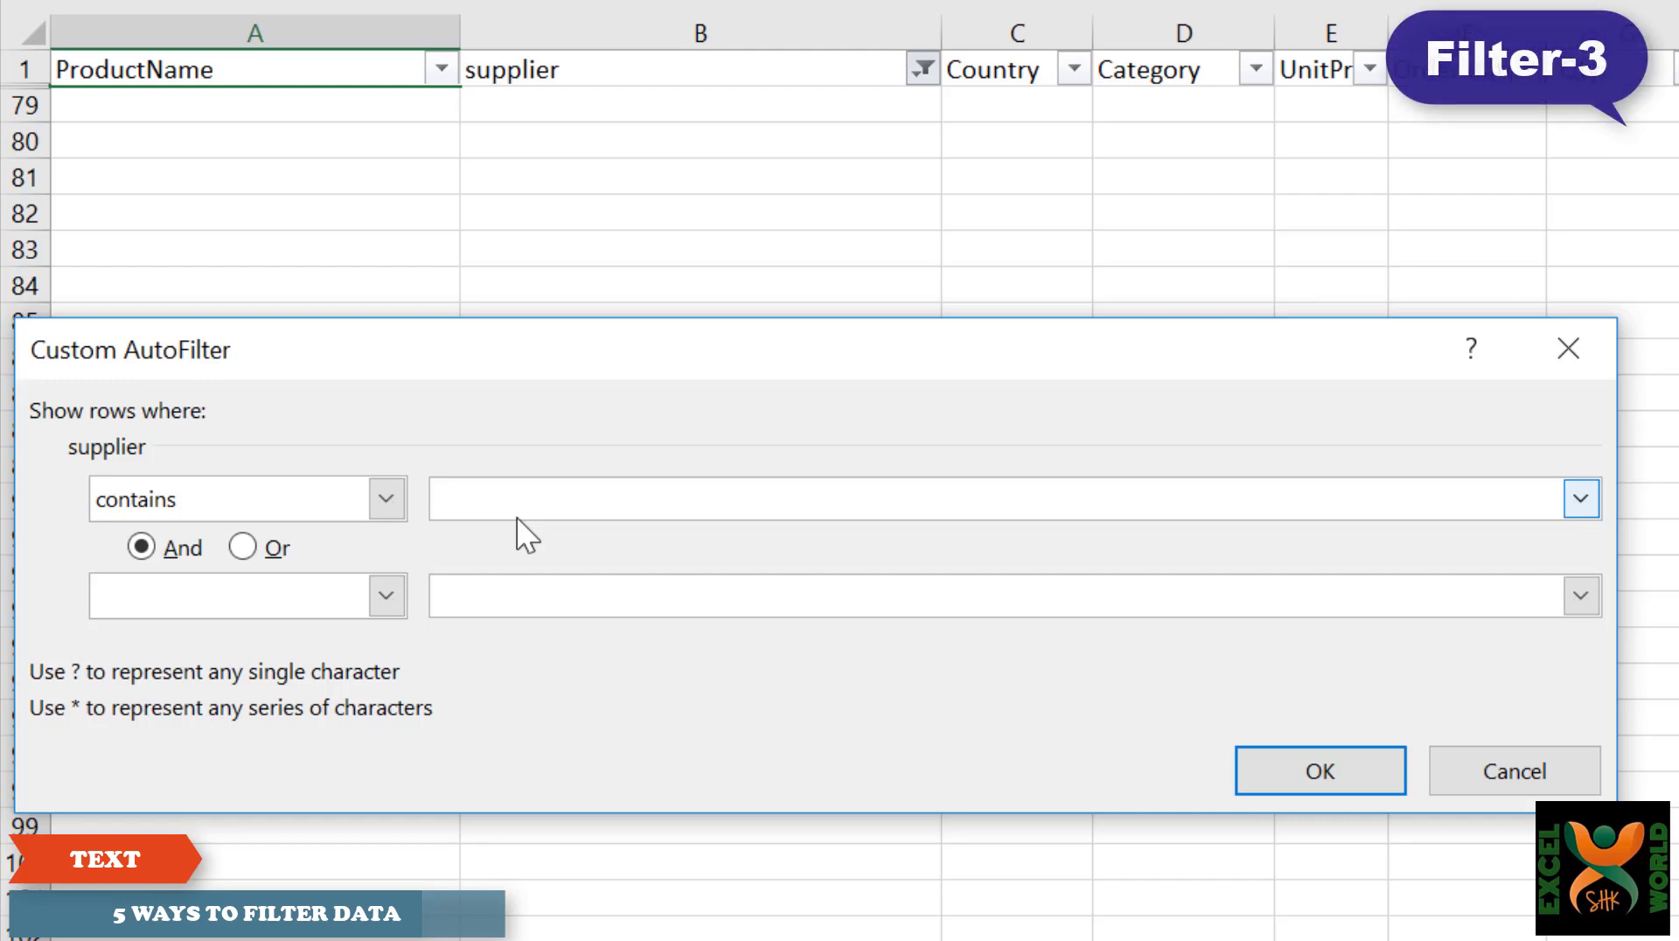
type("new")
left_click(1325, 773)
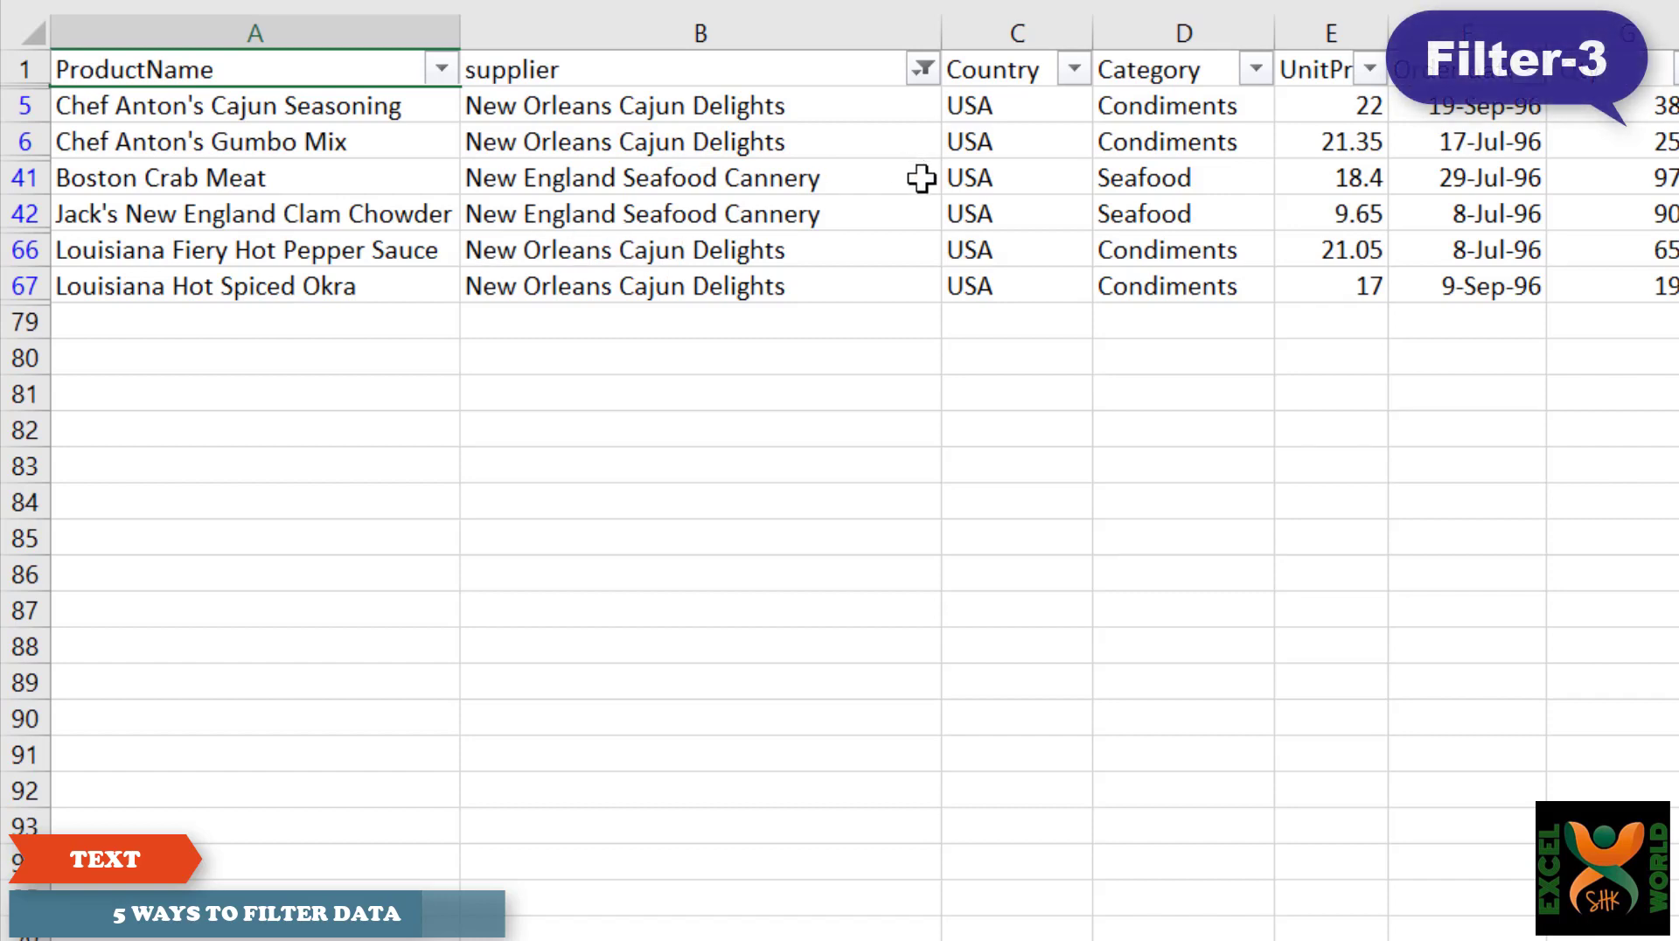
Clear the text filter containing "new" from the supplier column.
left_click(922, 68)
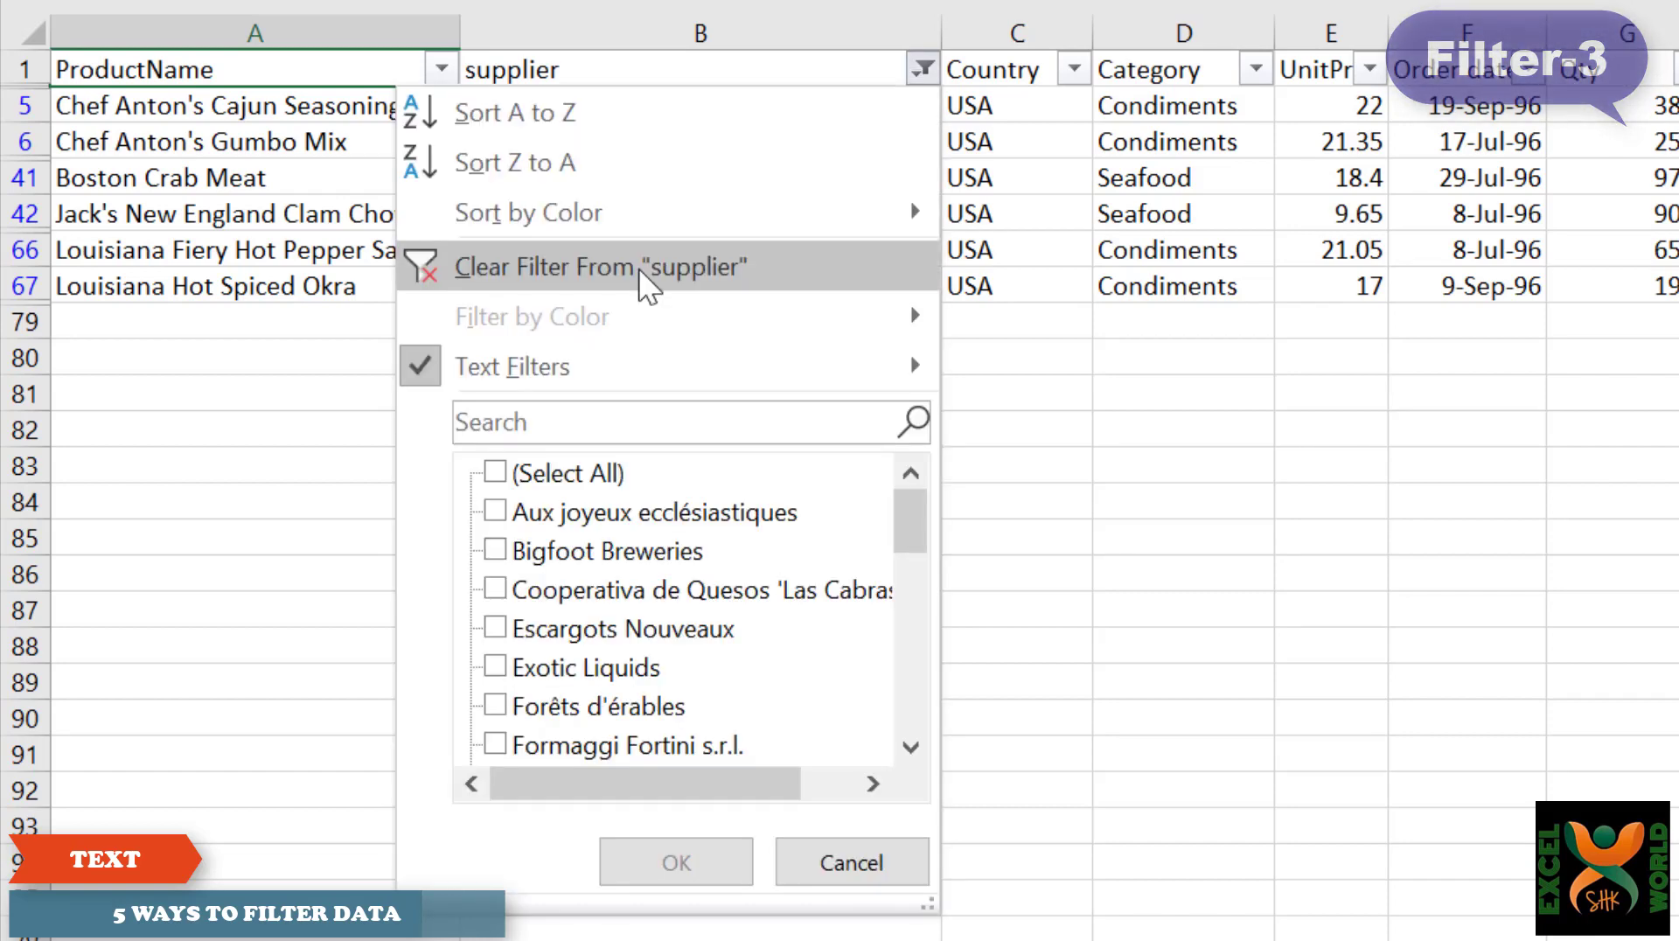
left_click(639, 267)
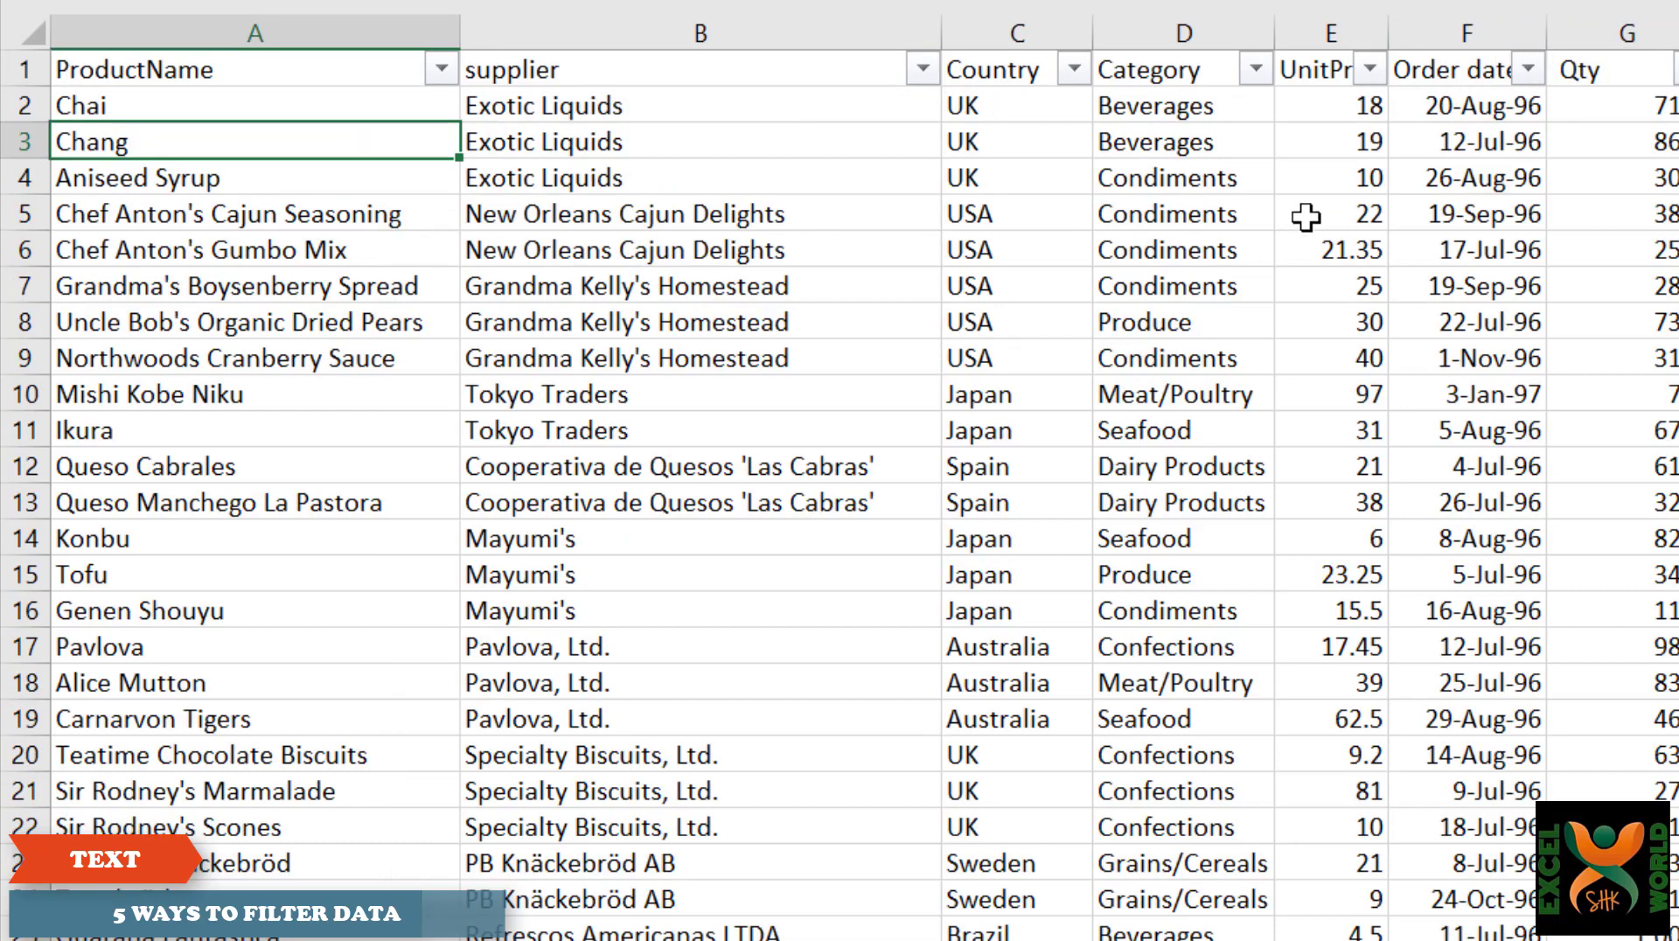
left_click(1175, 238)
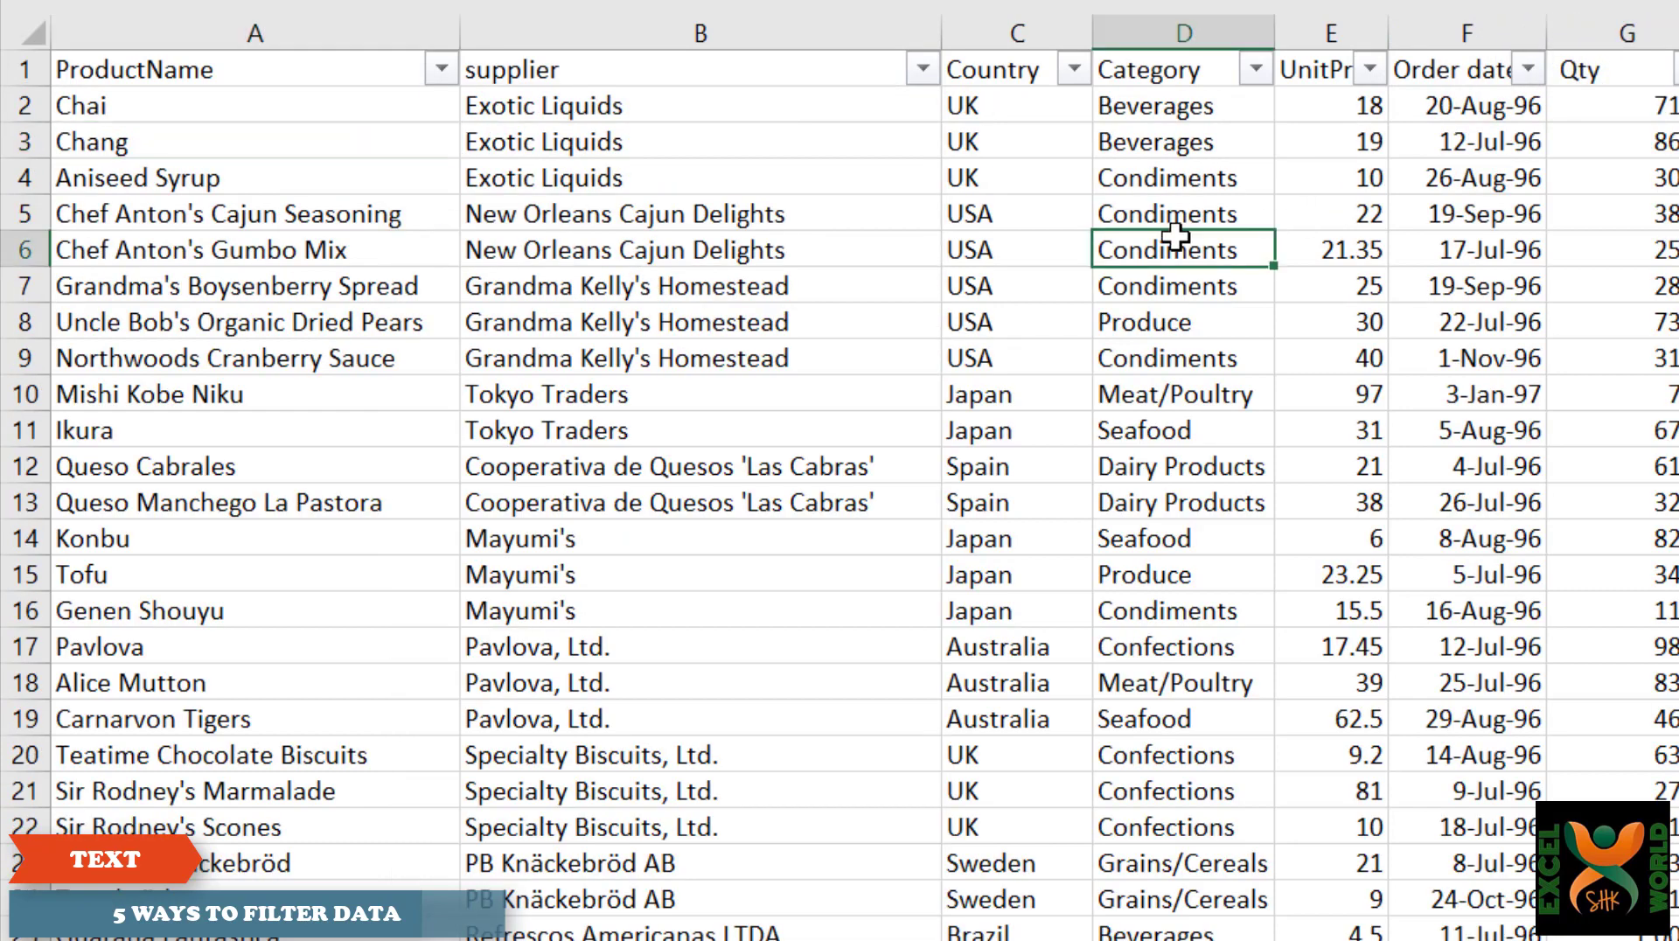
Filter the supplier column by the selected cell's value, Grandma Kelly's Homestead, directly from its cell in row 8.
right_click(662, 326)
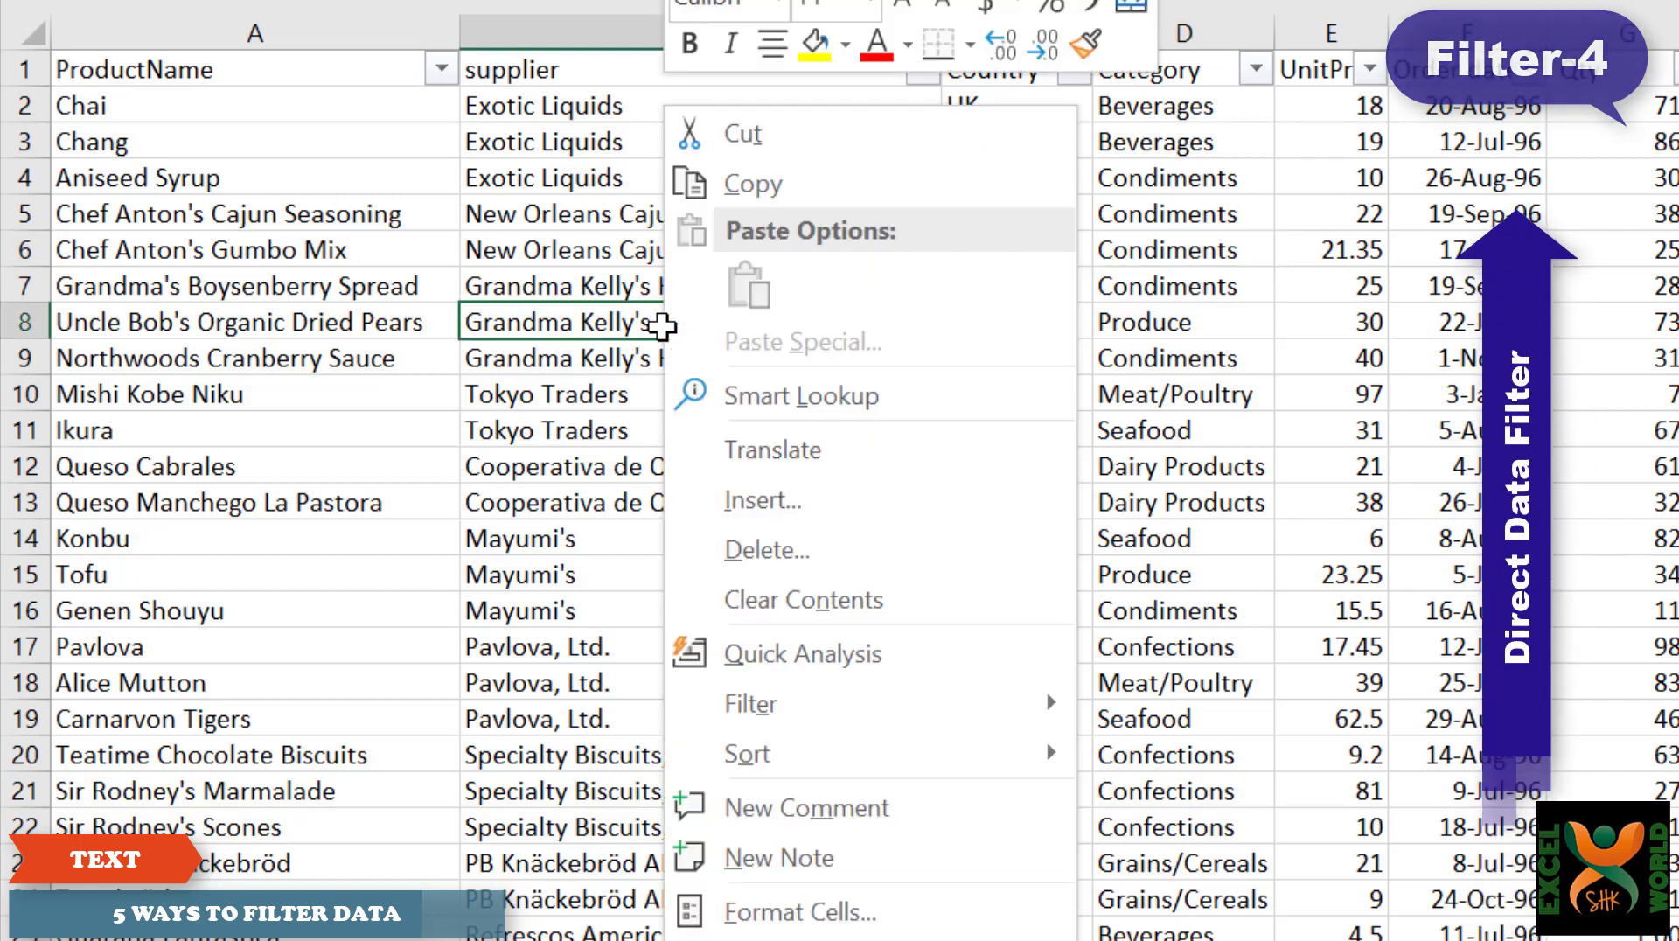
mouse_move(901, 712)
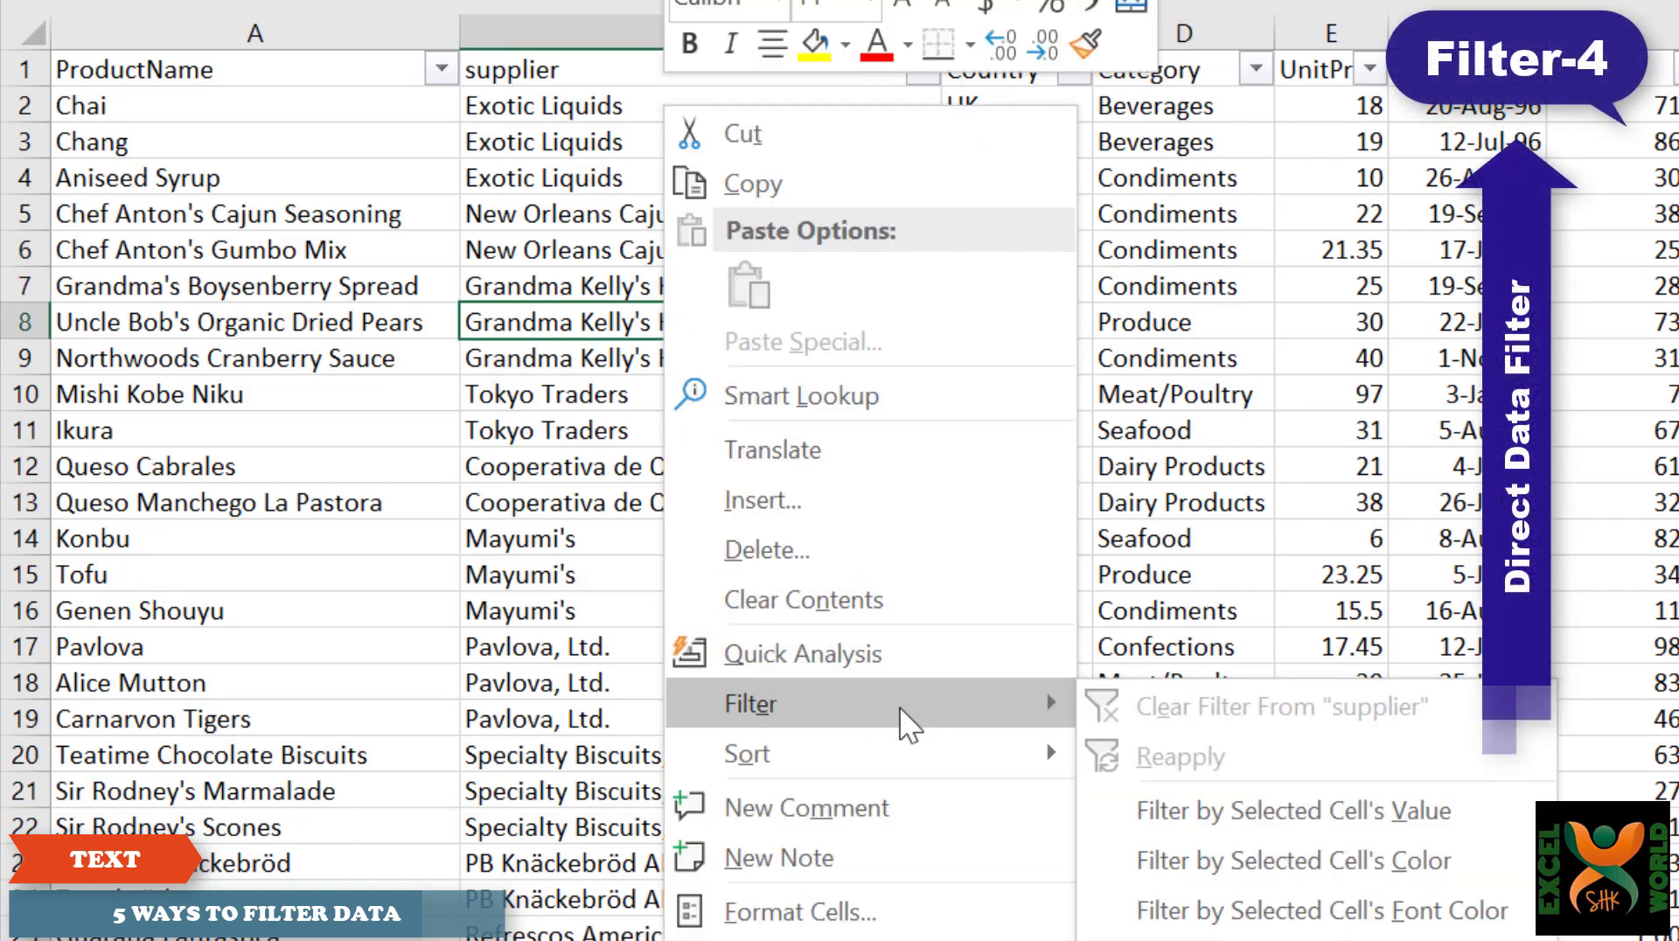
left_click(1471, 815)
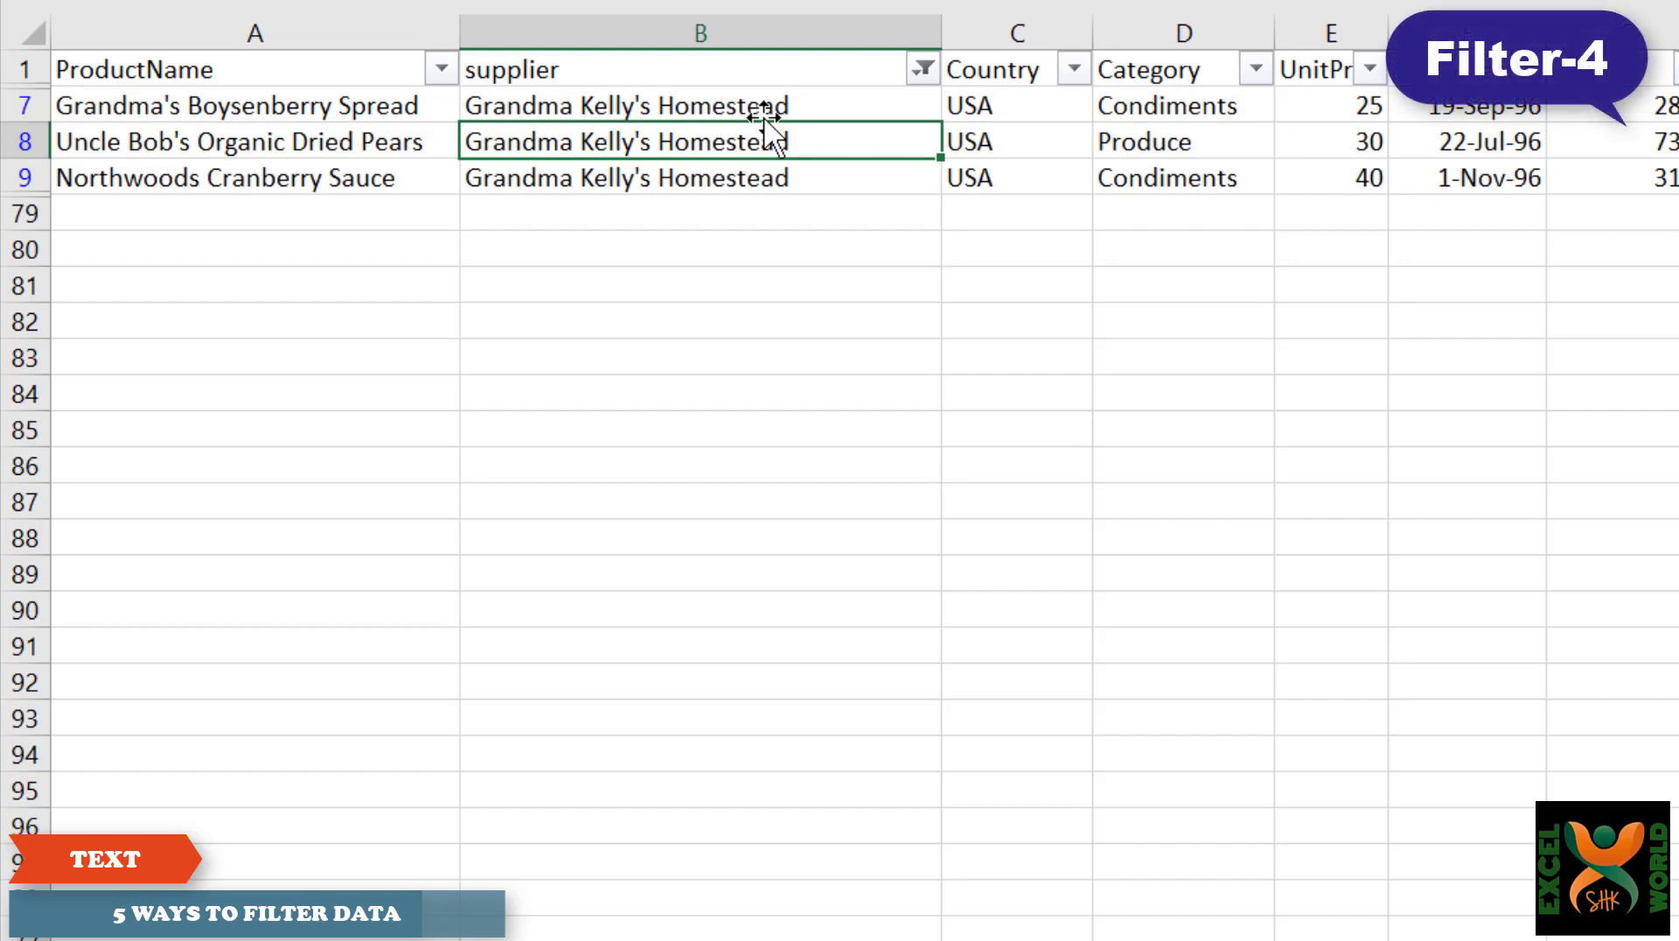
Clear the cell-value filter from the supplier column so all suppliers are listed.
left_click(922, 70)
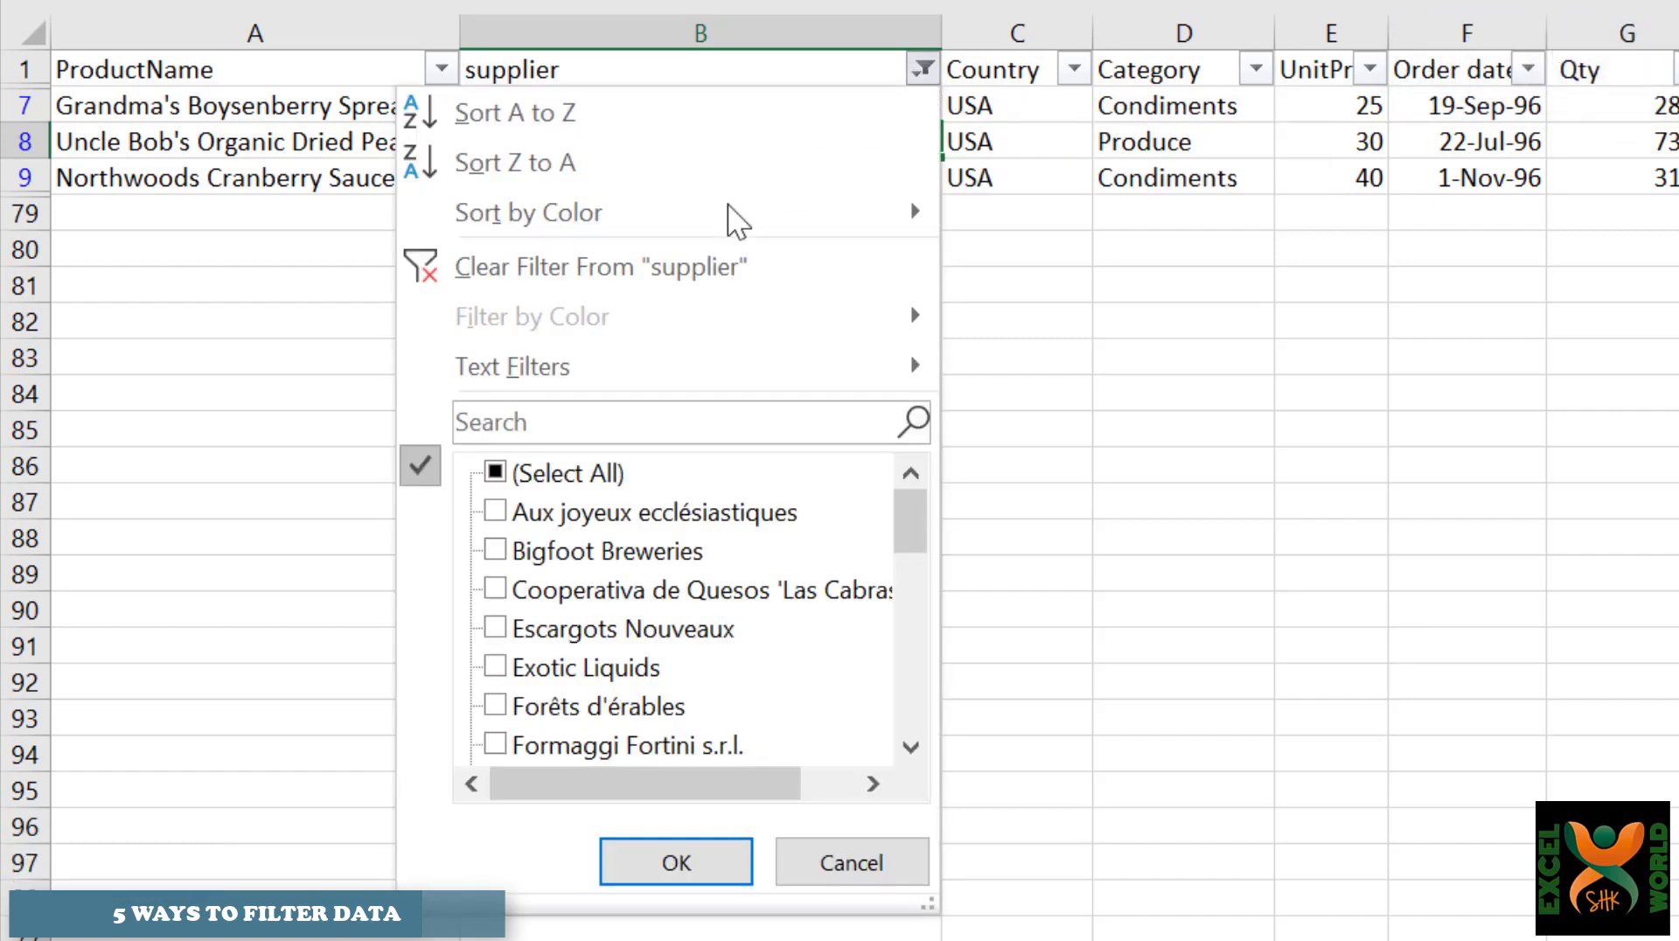
left_click(641, 270)
left_click(1311, 265)
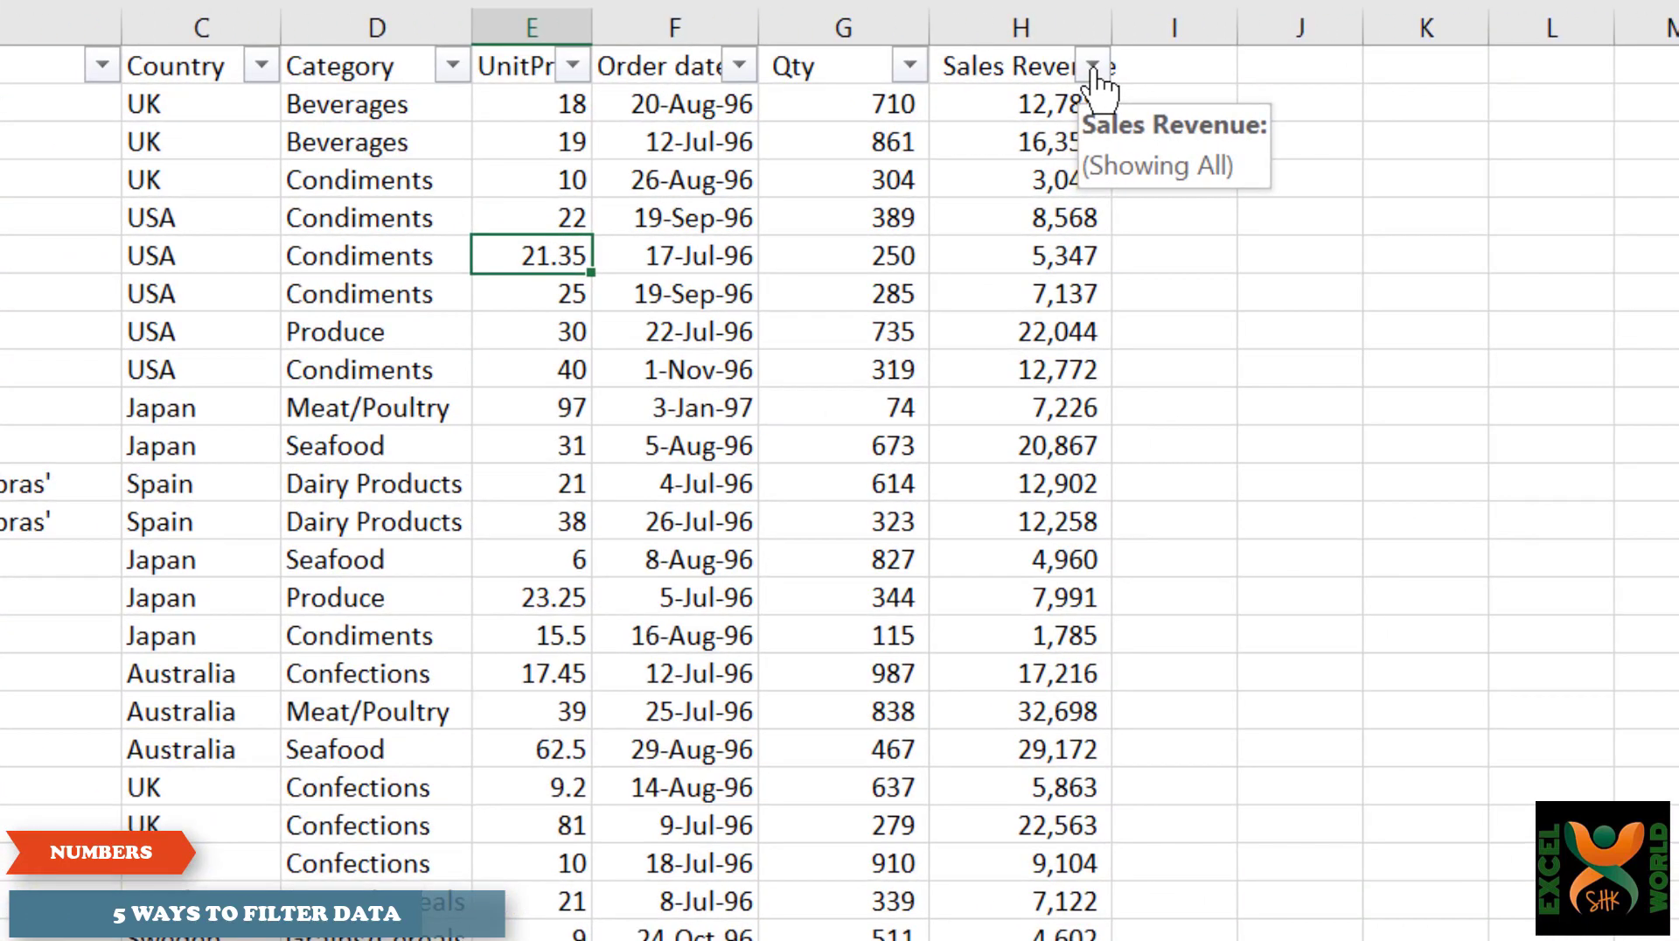
Apply a Between number filter to the Sales Revenue column, from 10000 to 20000.
left_click(1093, 67)
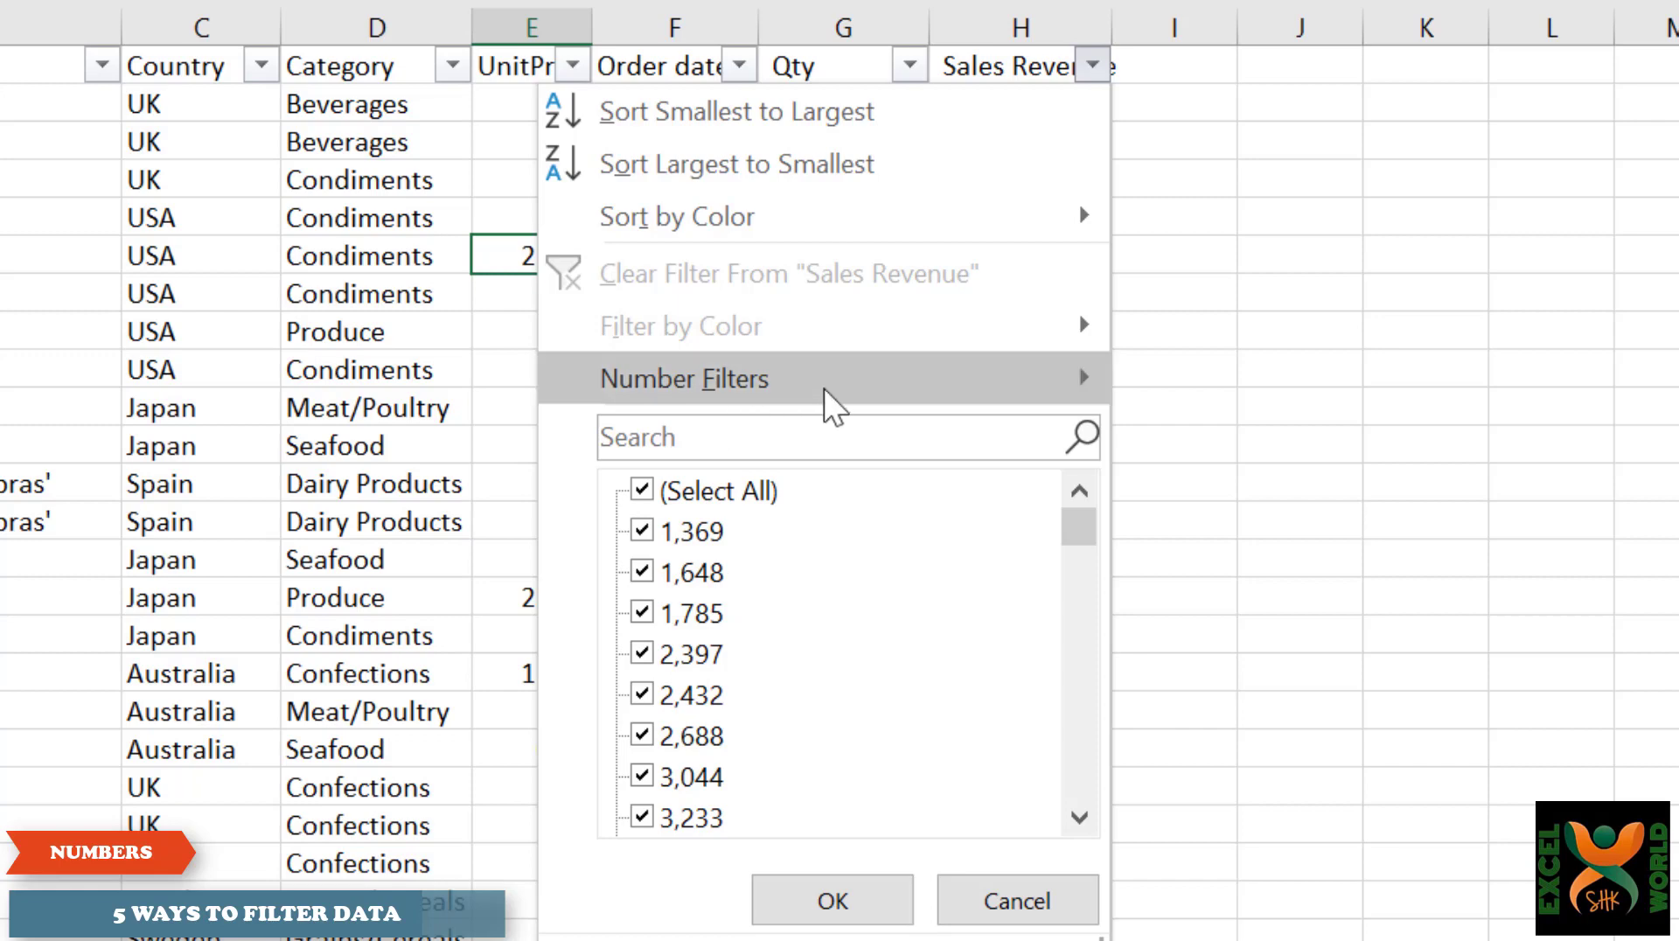
mouse_move(828, 402)
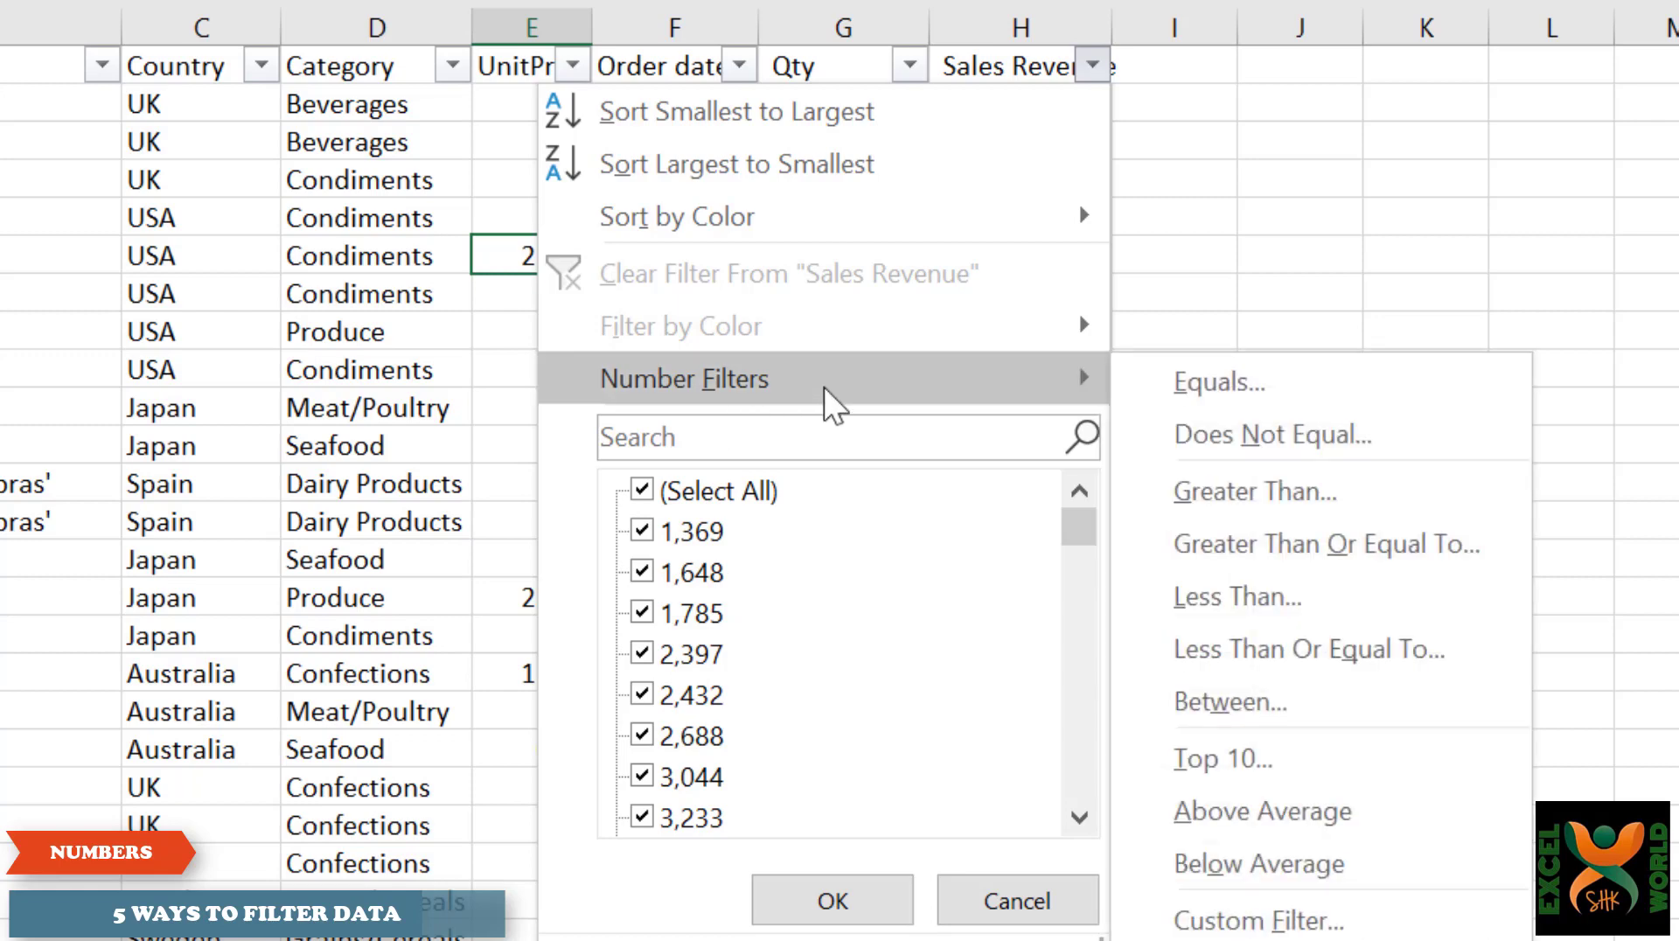
left_click(888, 395)
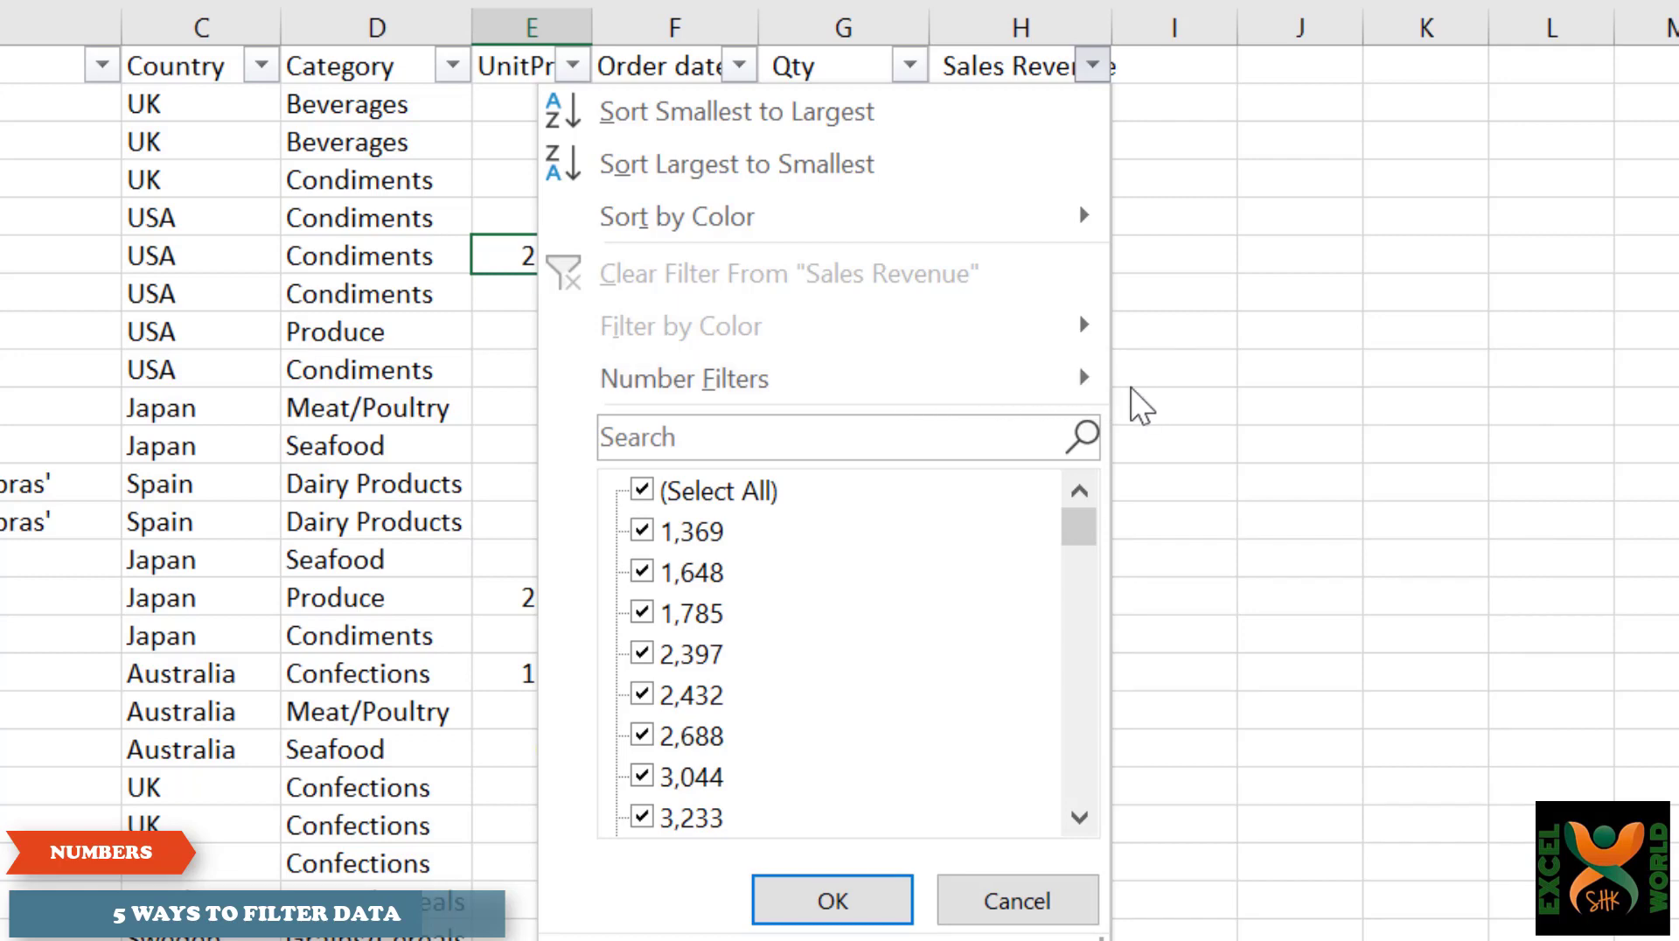
mouse_move(1085, 402)
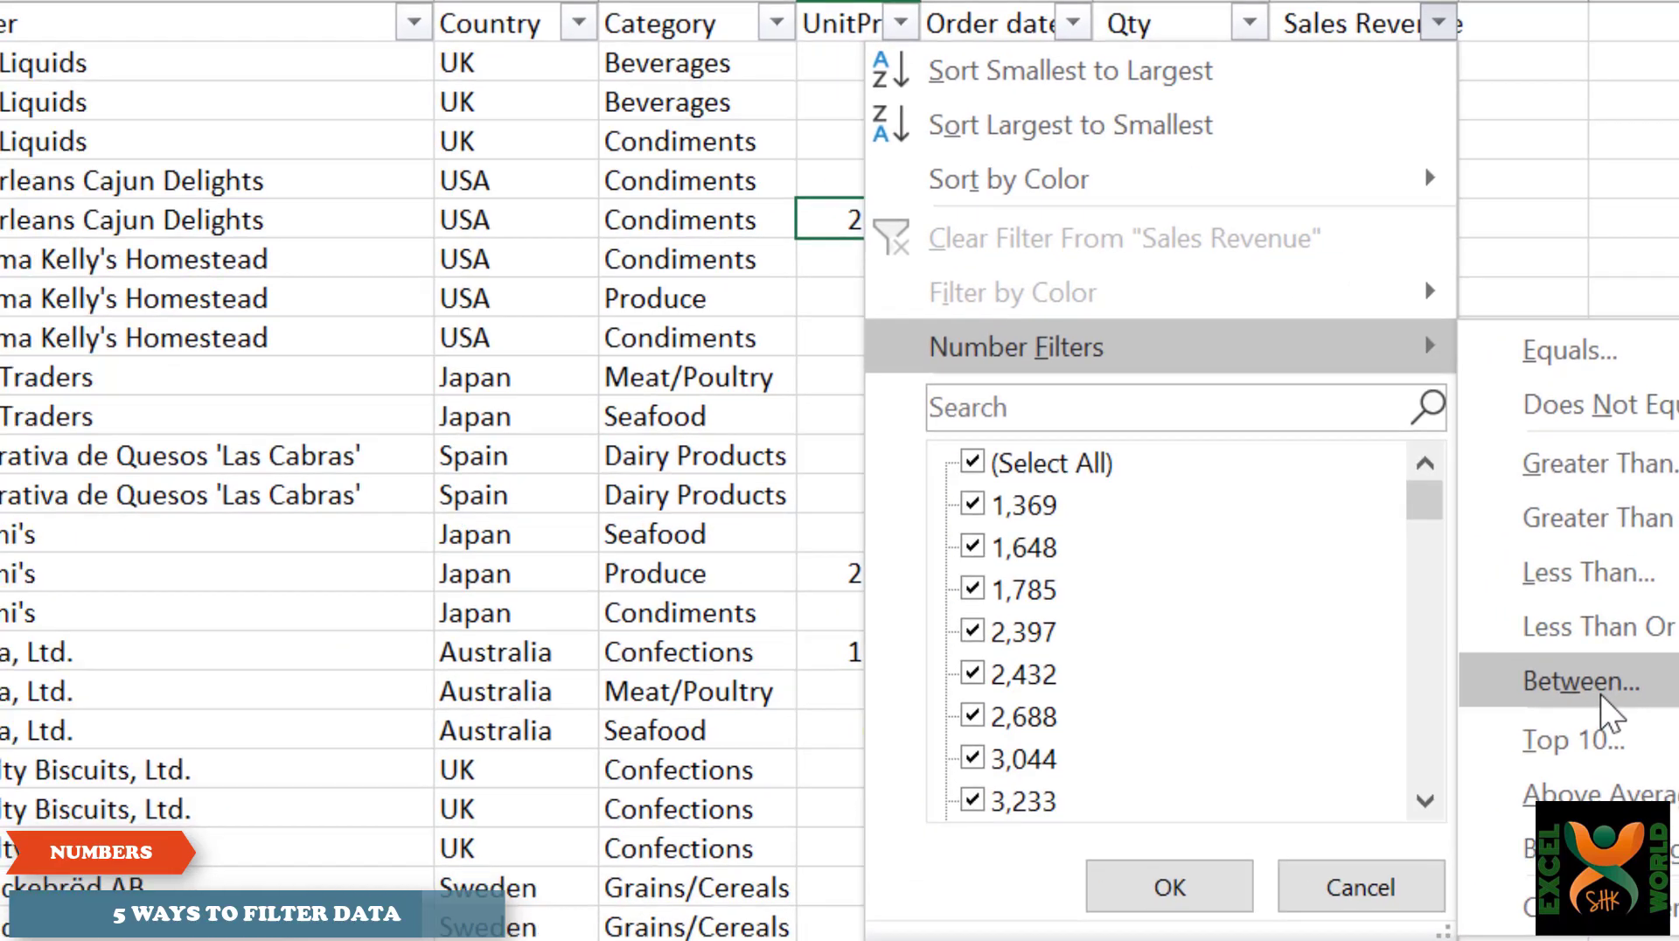
left_click(1250, 715)
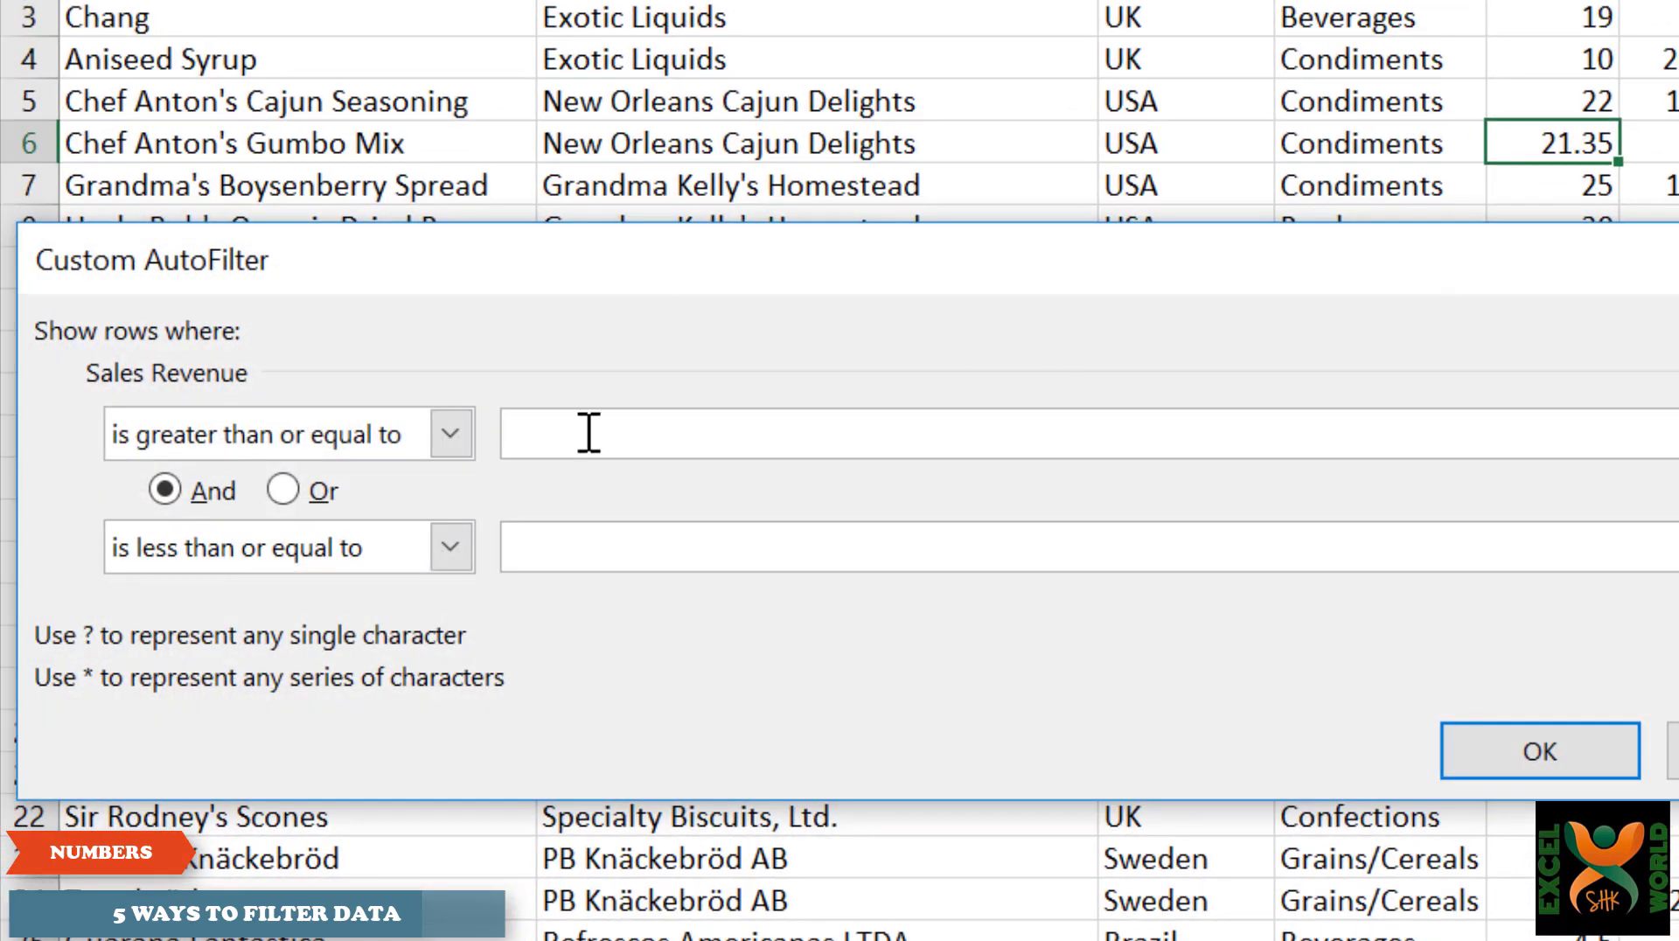
type("10000")
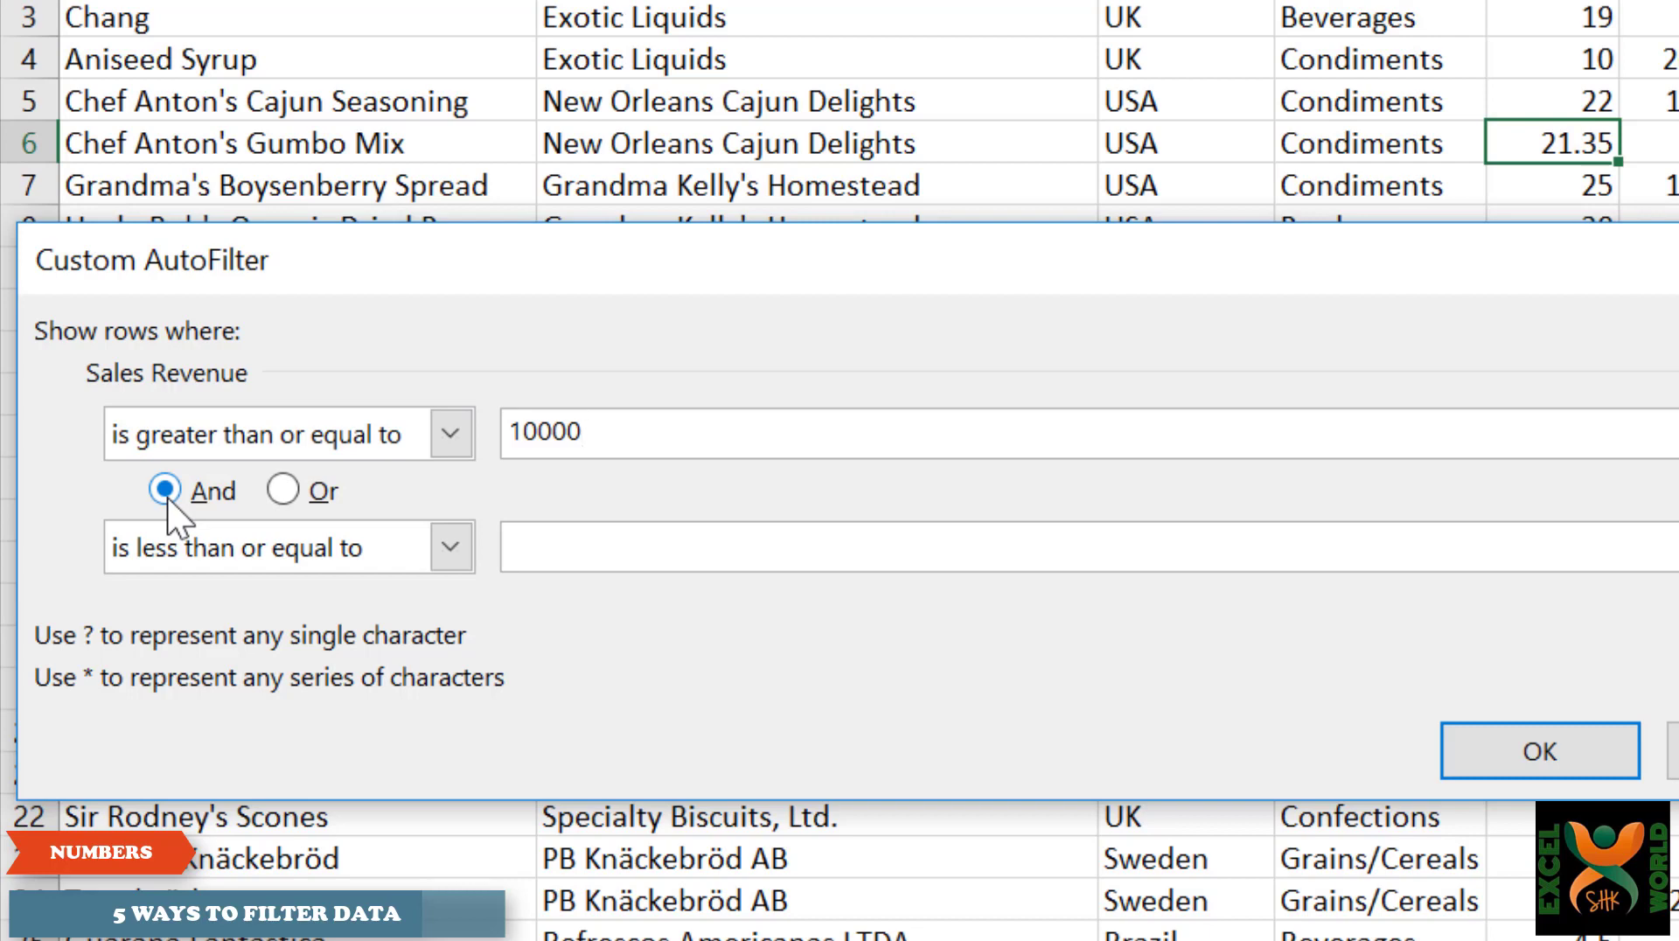
left_click(706, 545)
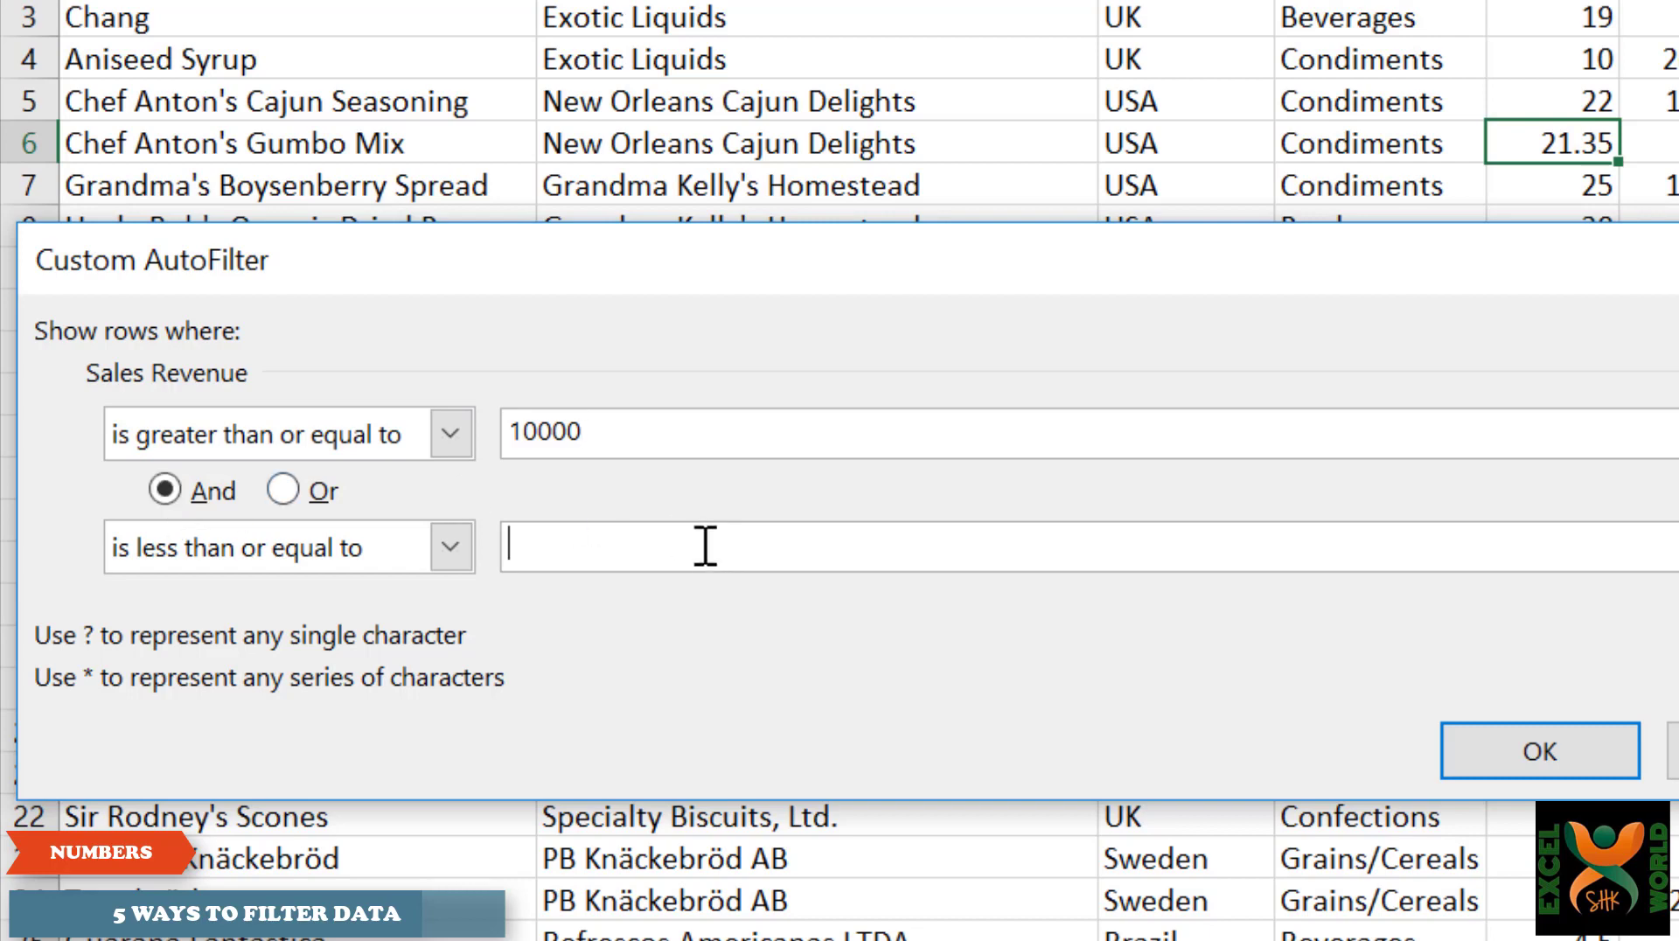
type("20000")
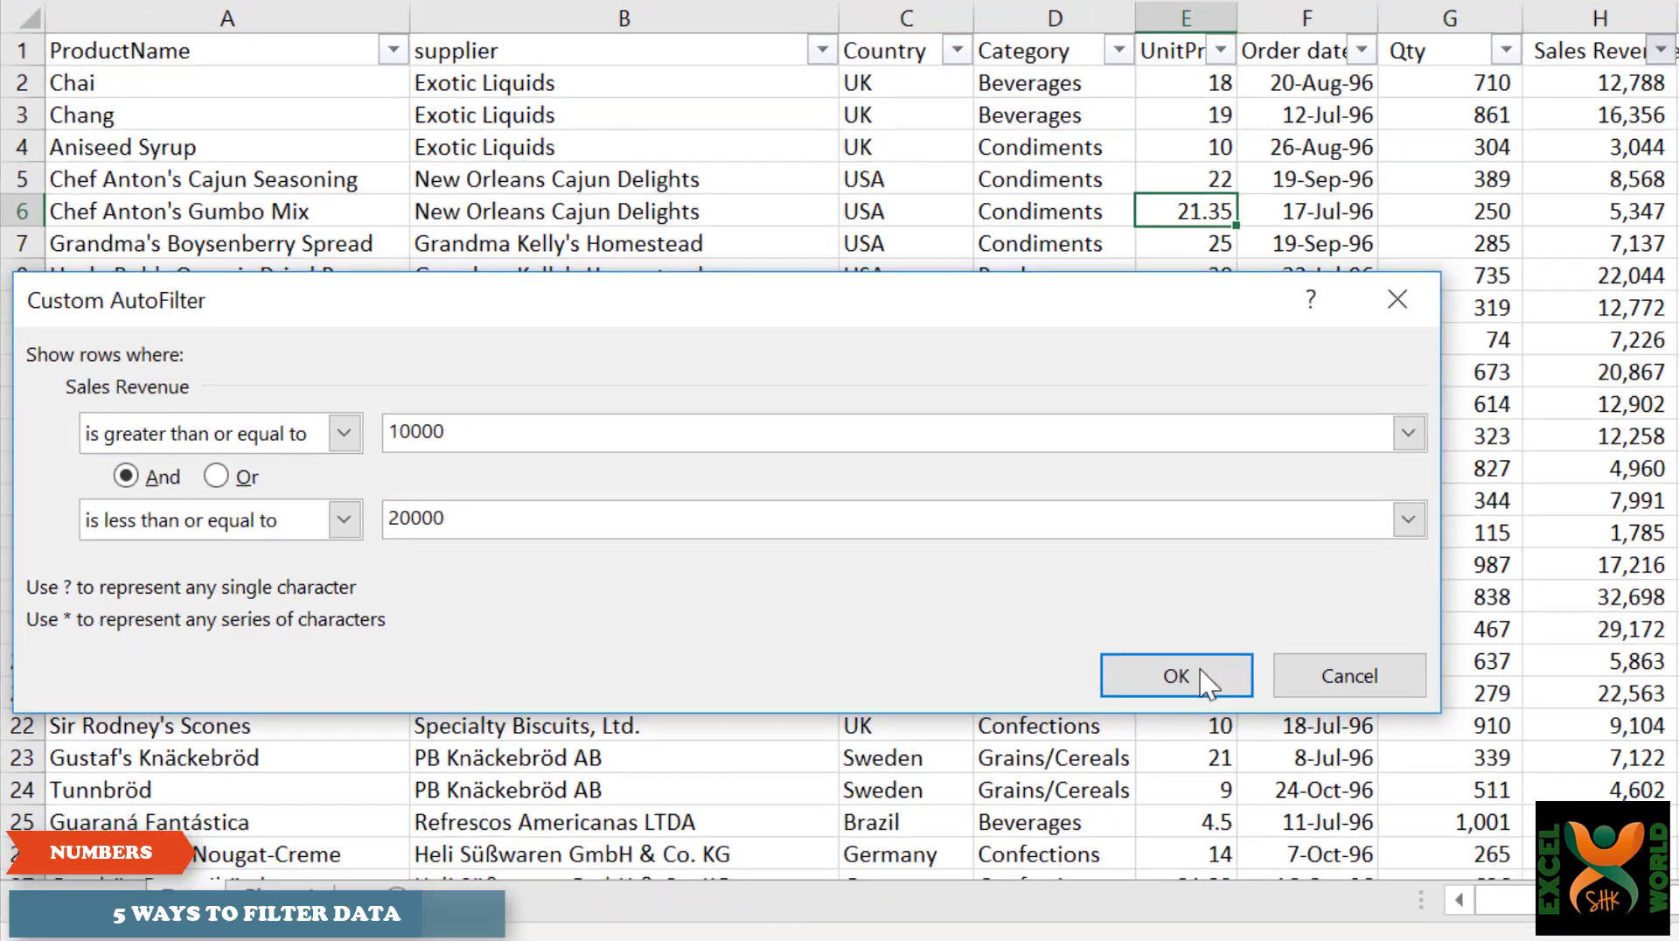
left_click(1540, 751)
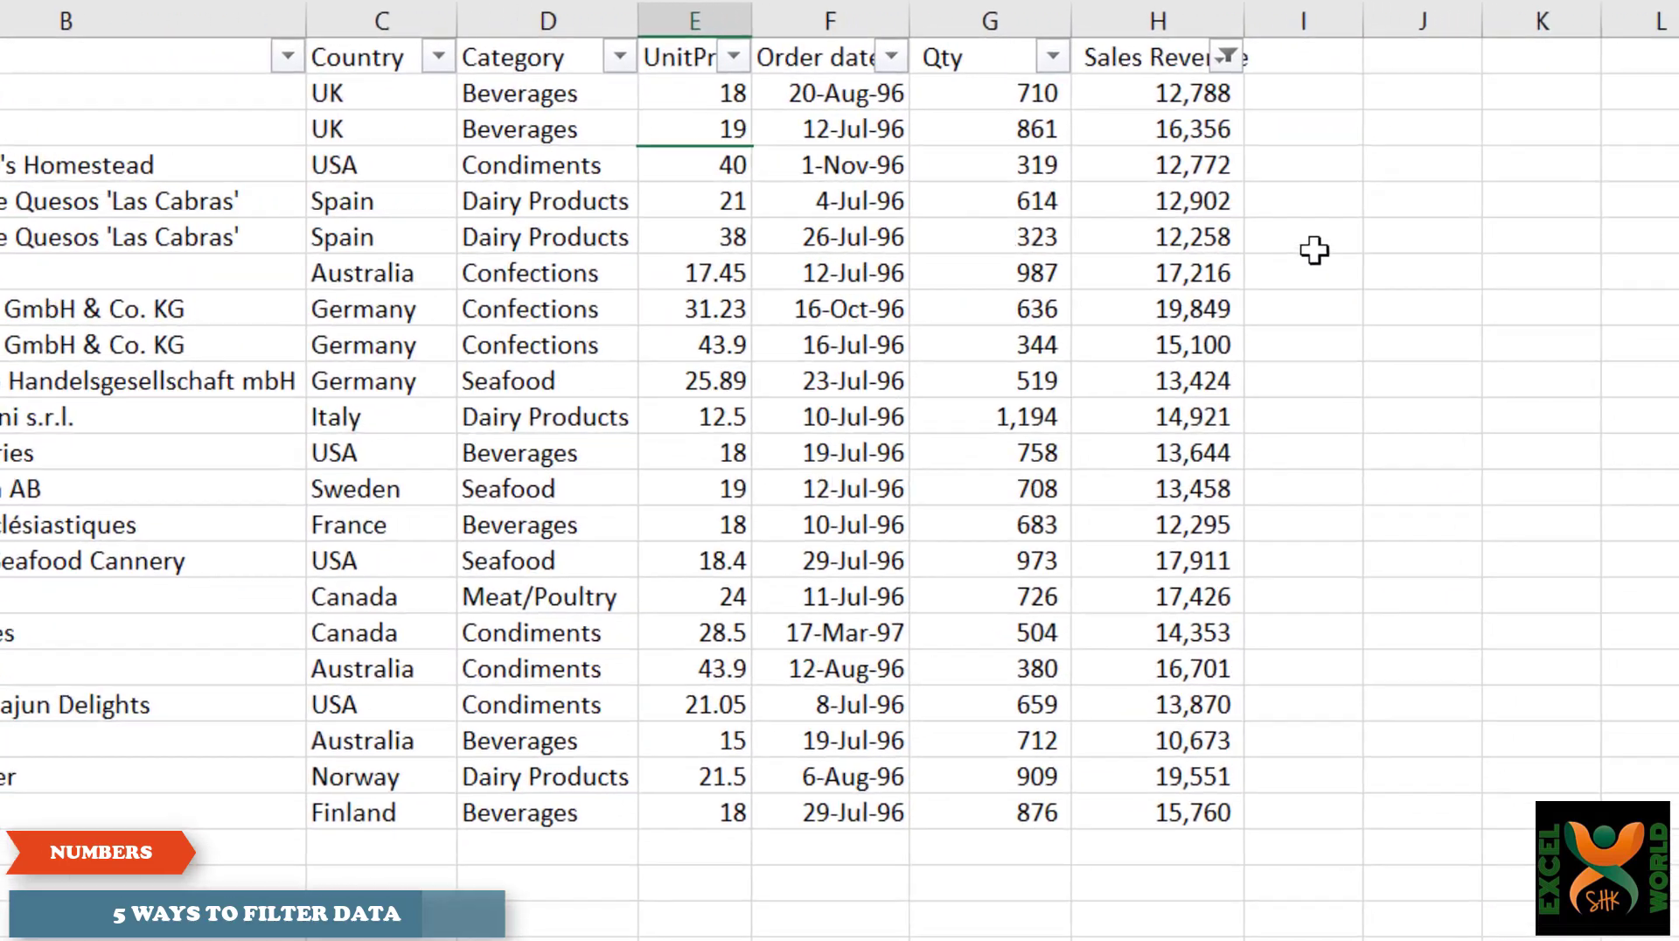
Replace the Sales Revenue filter with a Top 10 number filter set to the top 5 items.
left_click(1599, 64)
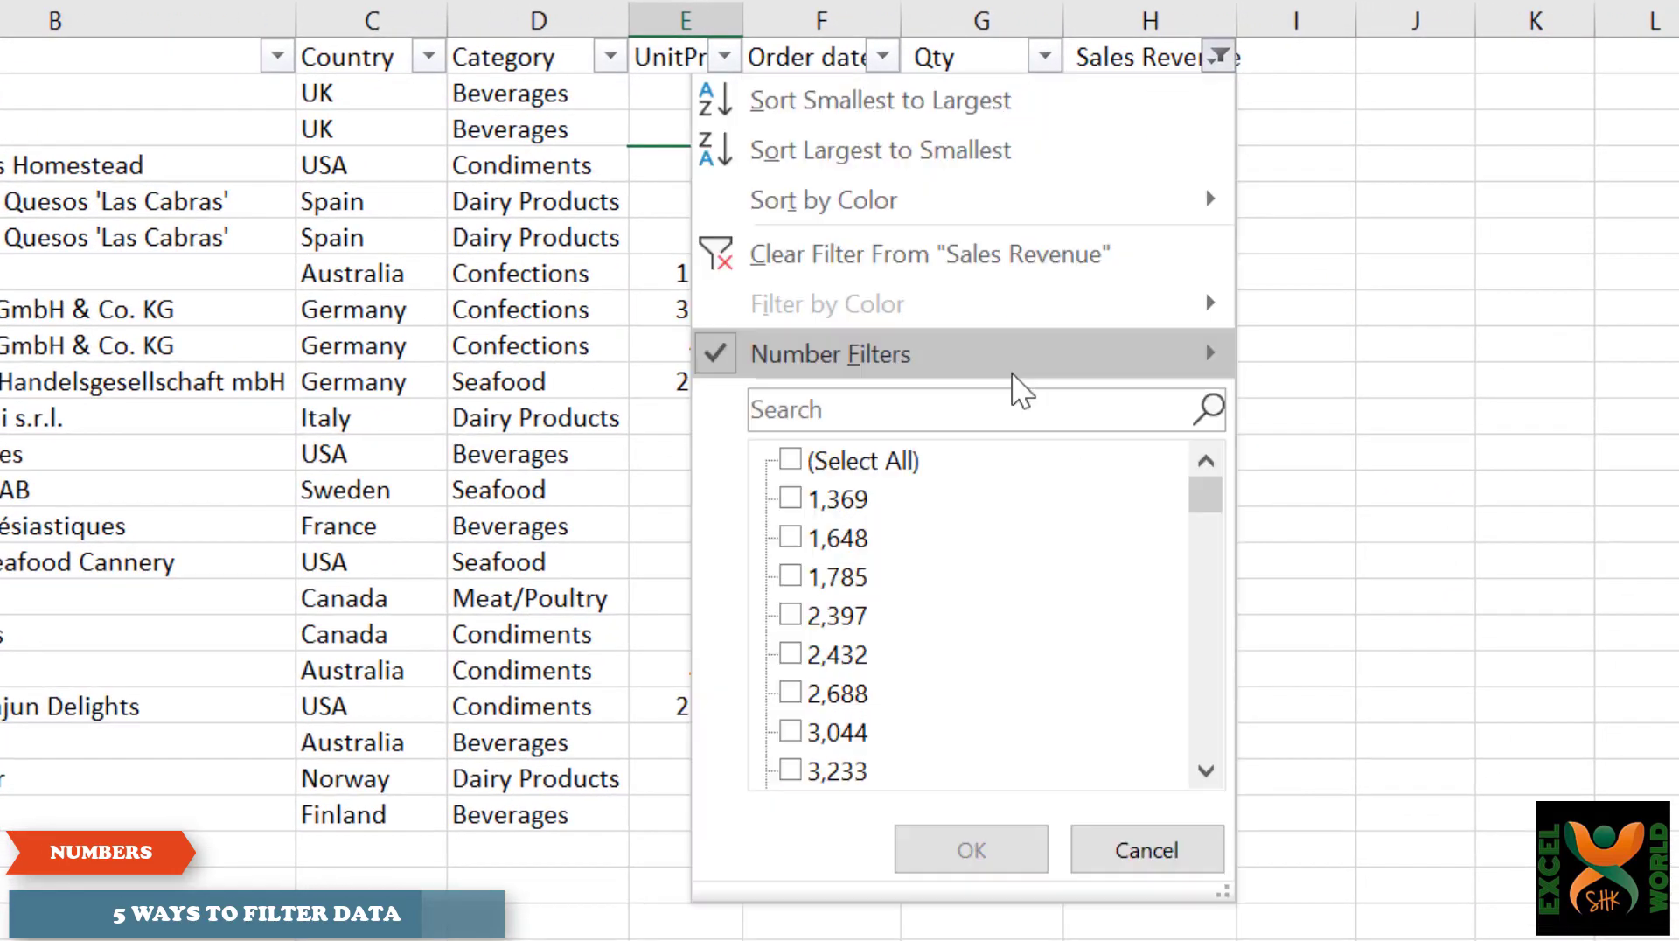
mouse_move(1509, 325)
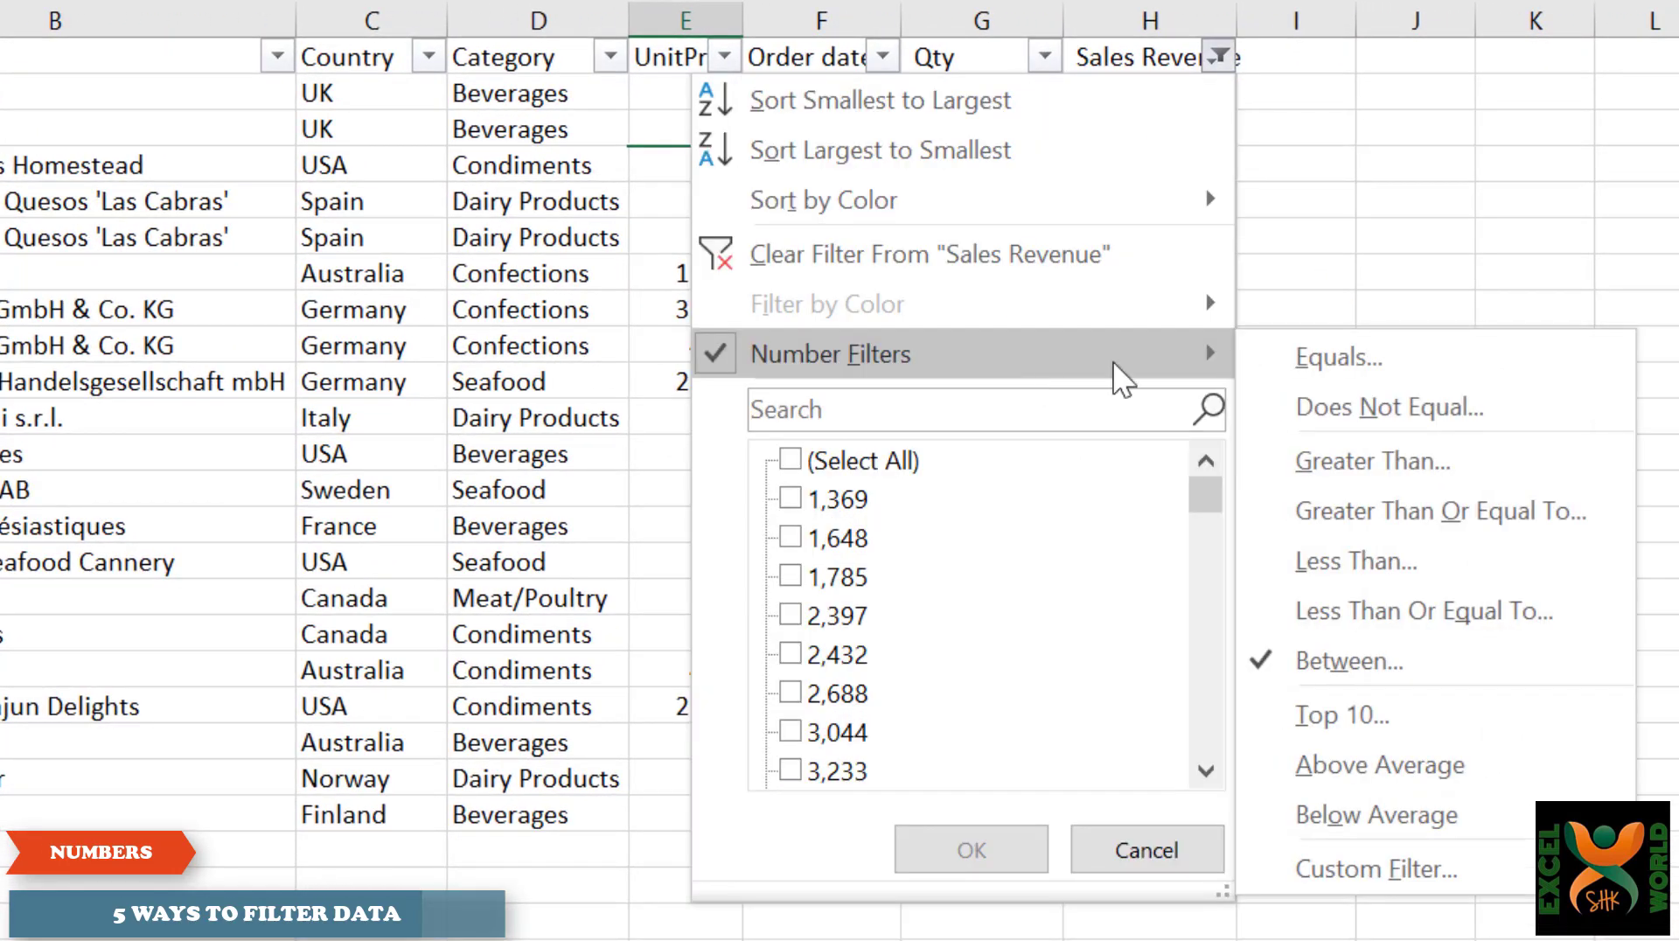
left_click(1401, 721)
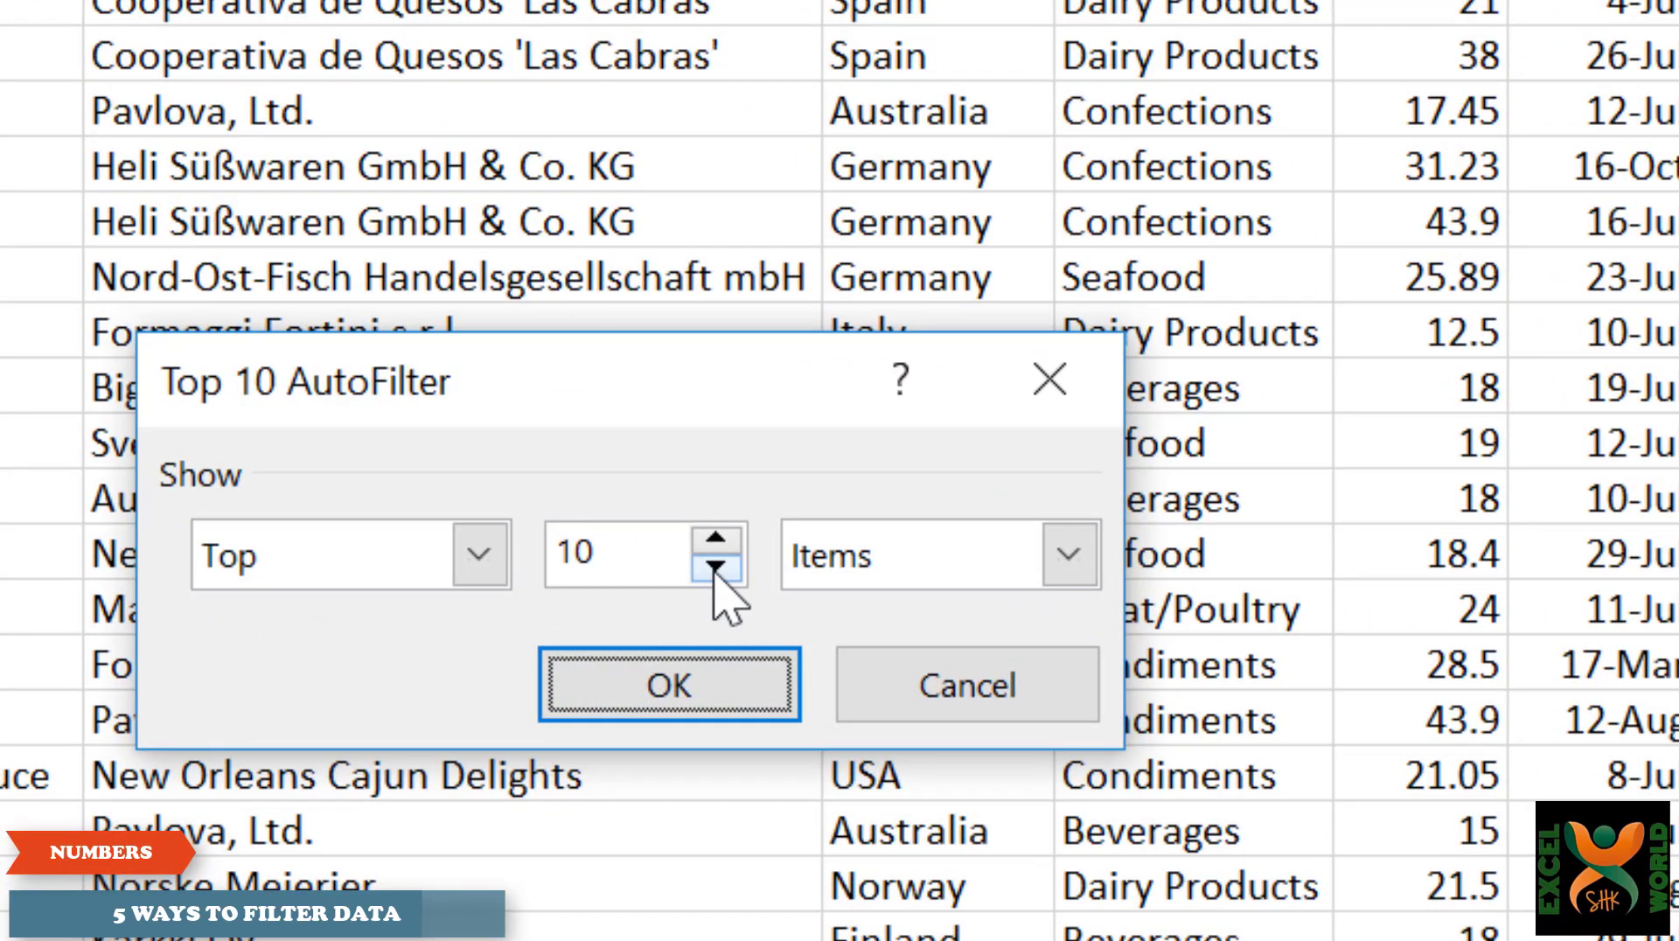
left_click(716, 569)
left_click(715, 569)
left_click(715, 569)
left_click(716, 569)
left_click(716, 568)
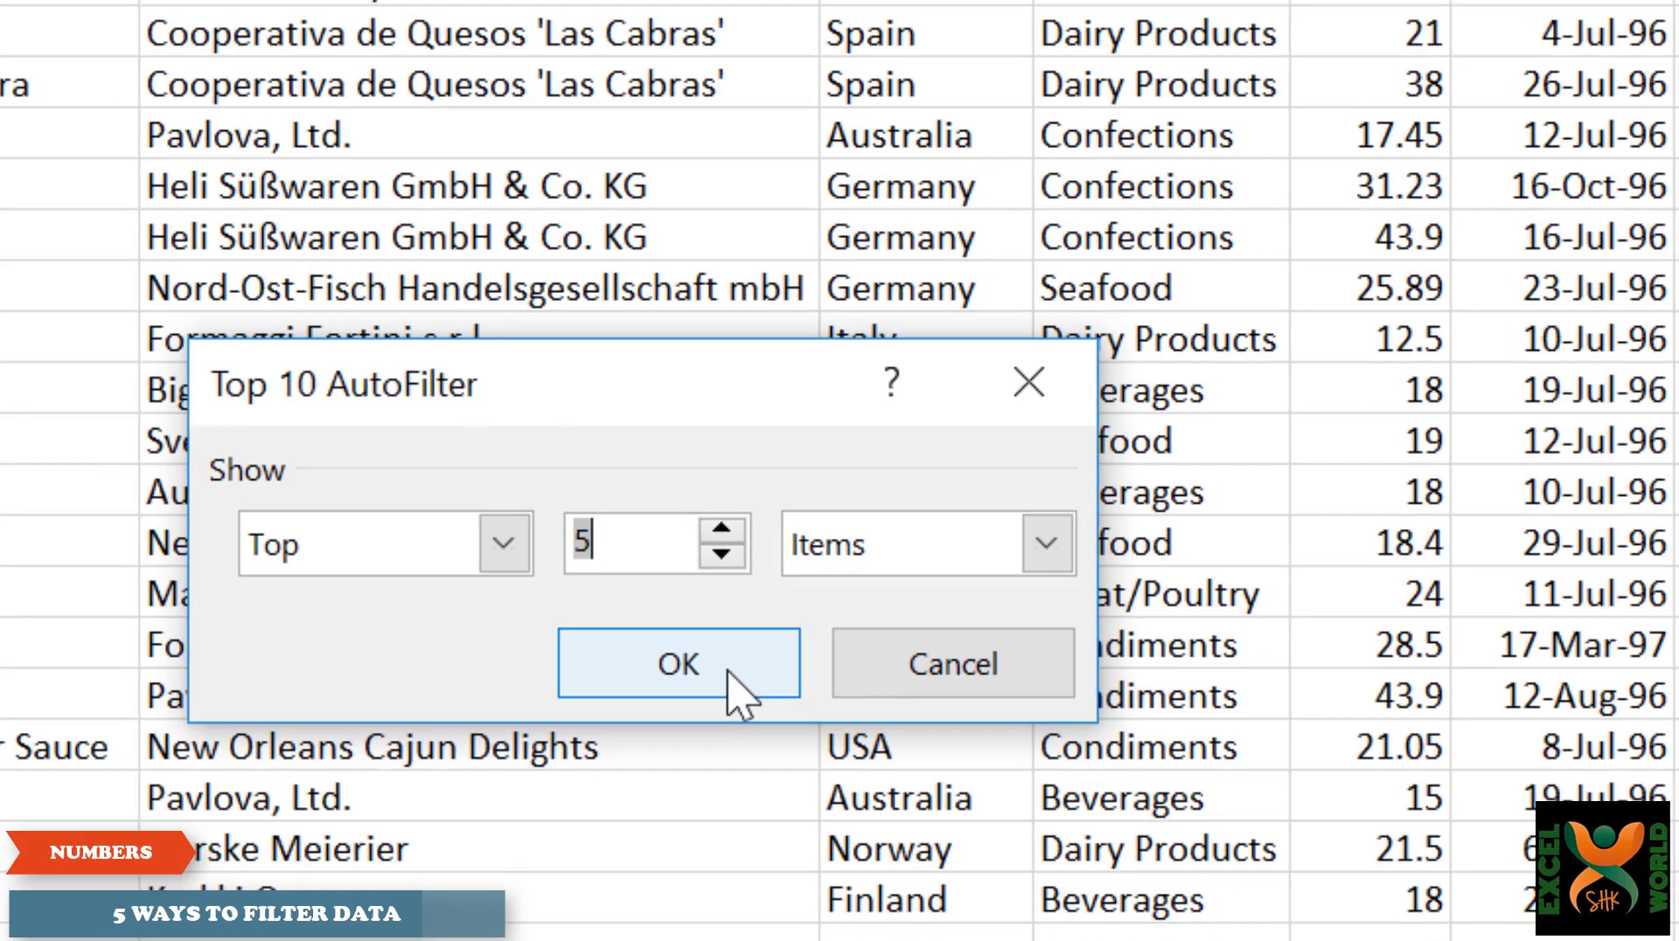
left_click(730, 703)
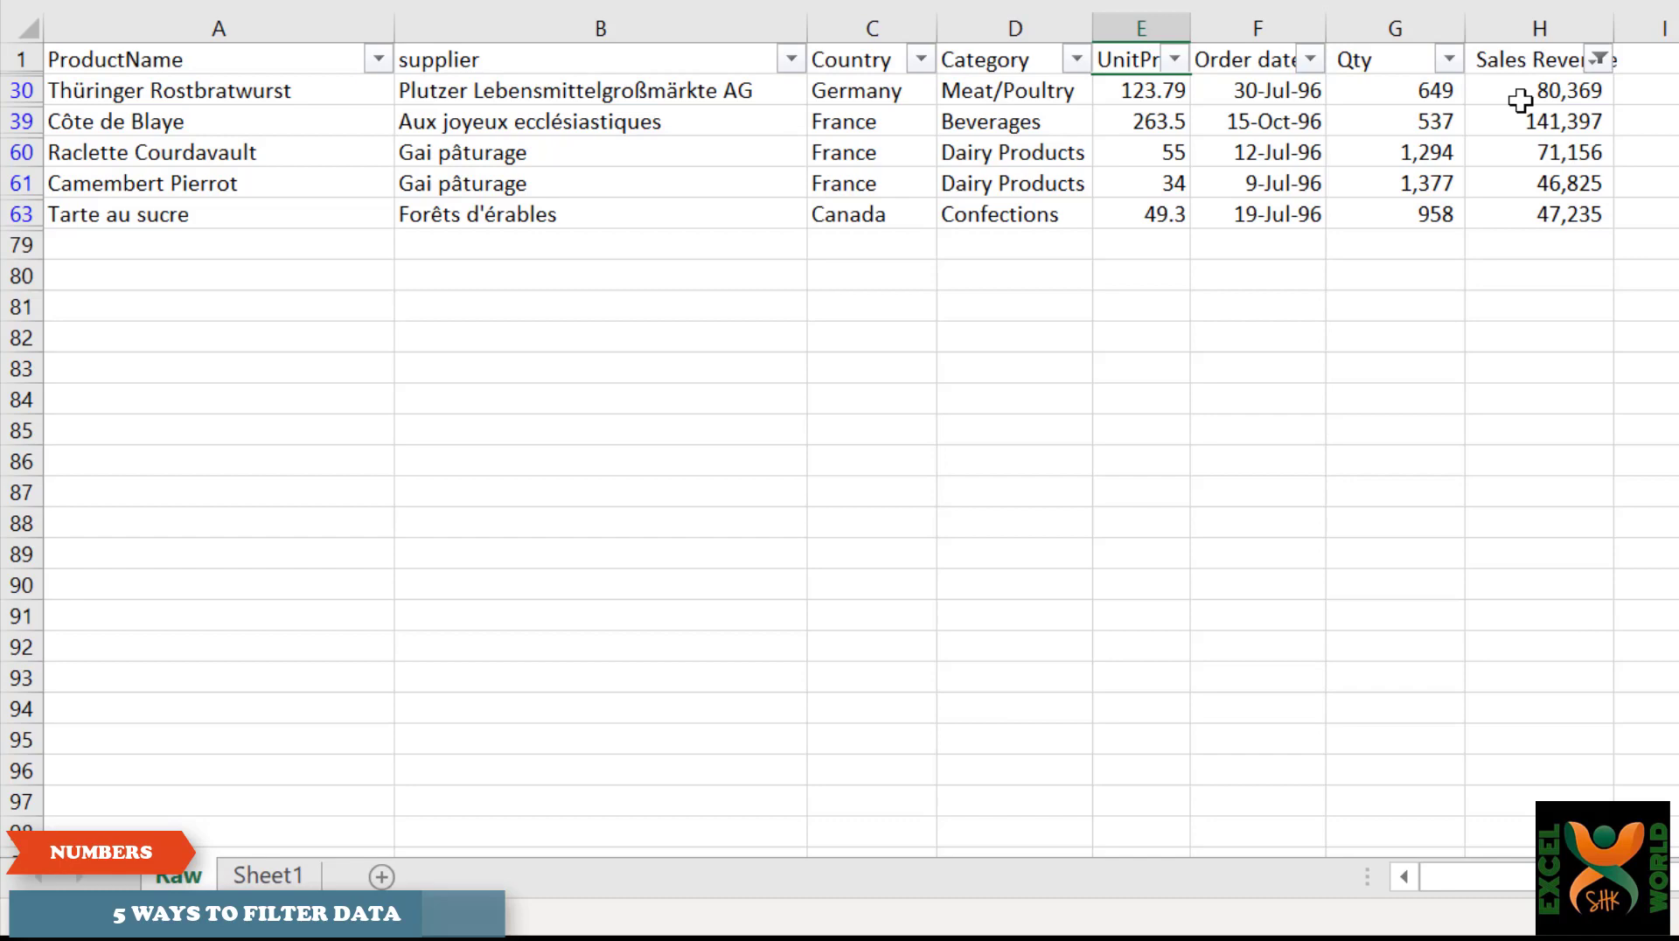
Clear the filter from the Sales Revenue column.
left_click(1598, 59)
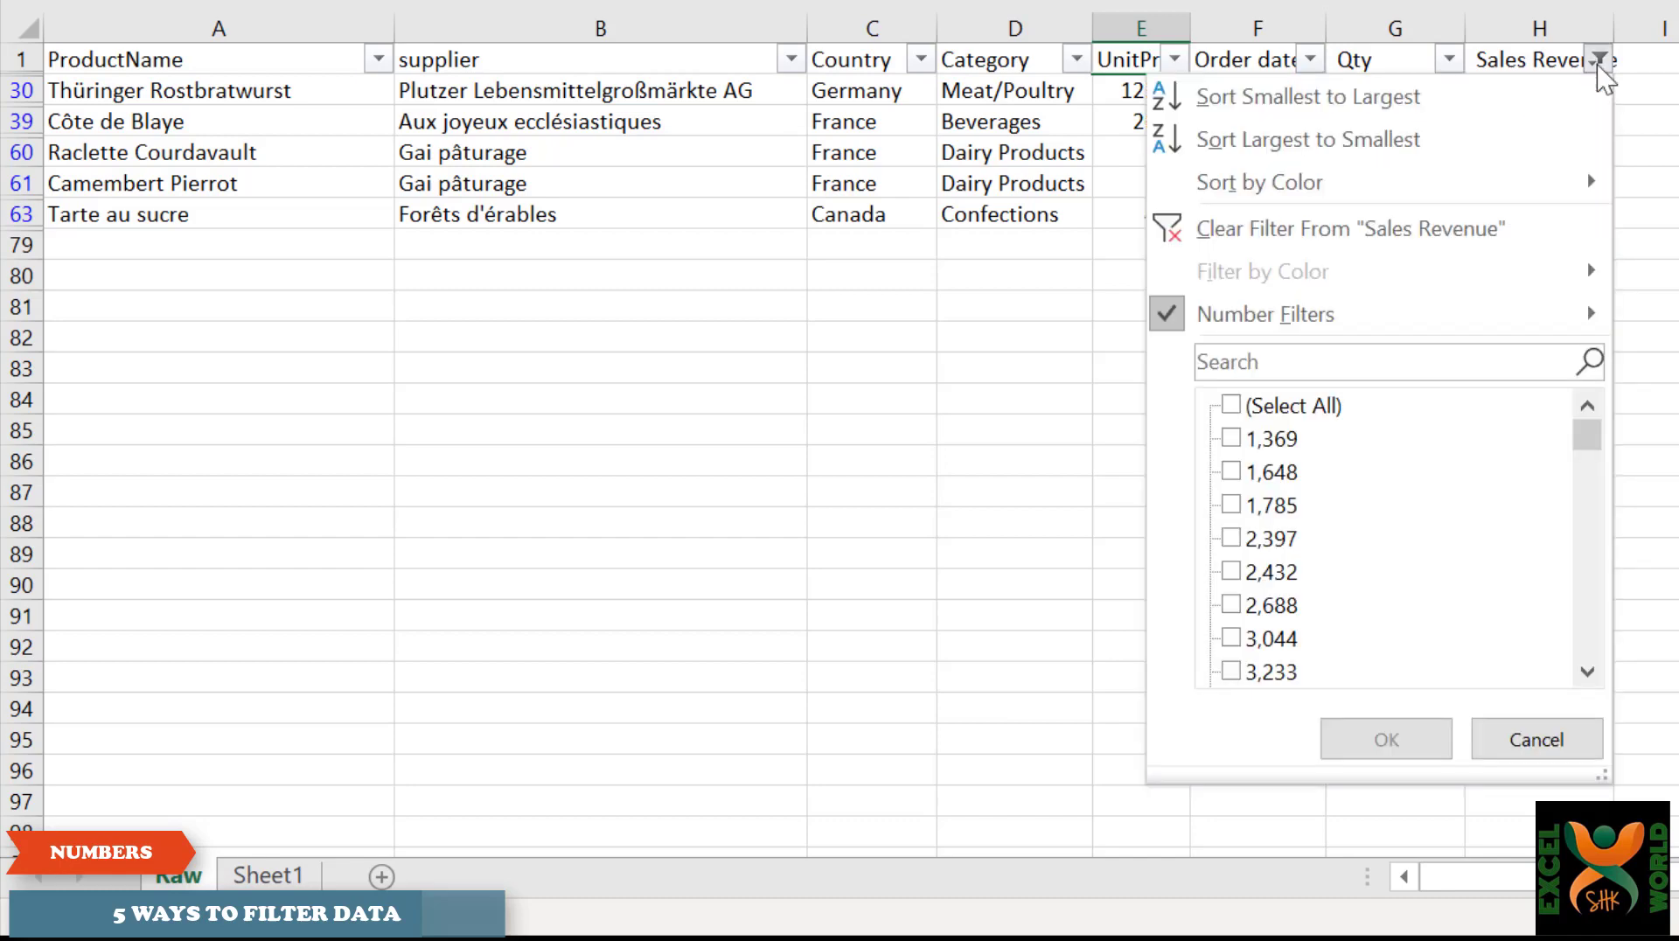
left_click(1298, 238)
left_click(1260, 154)
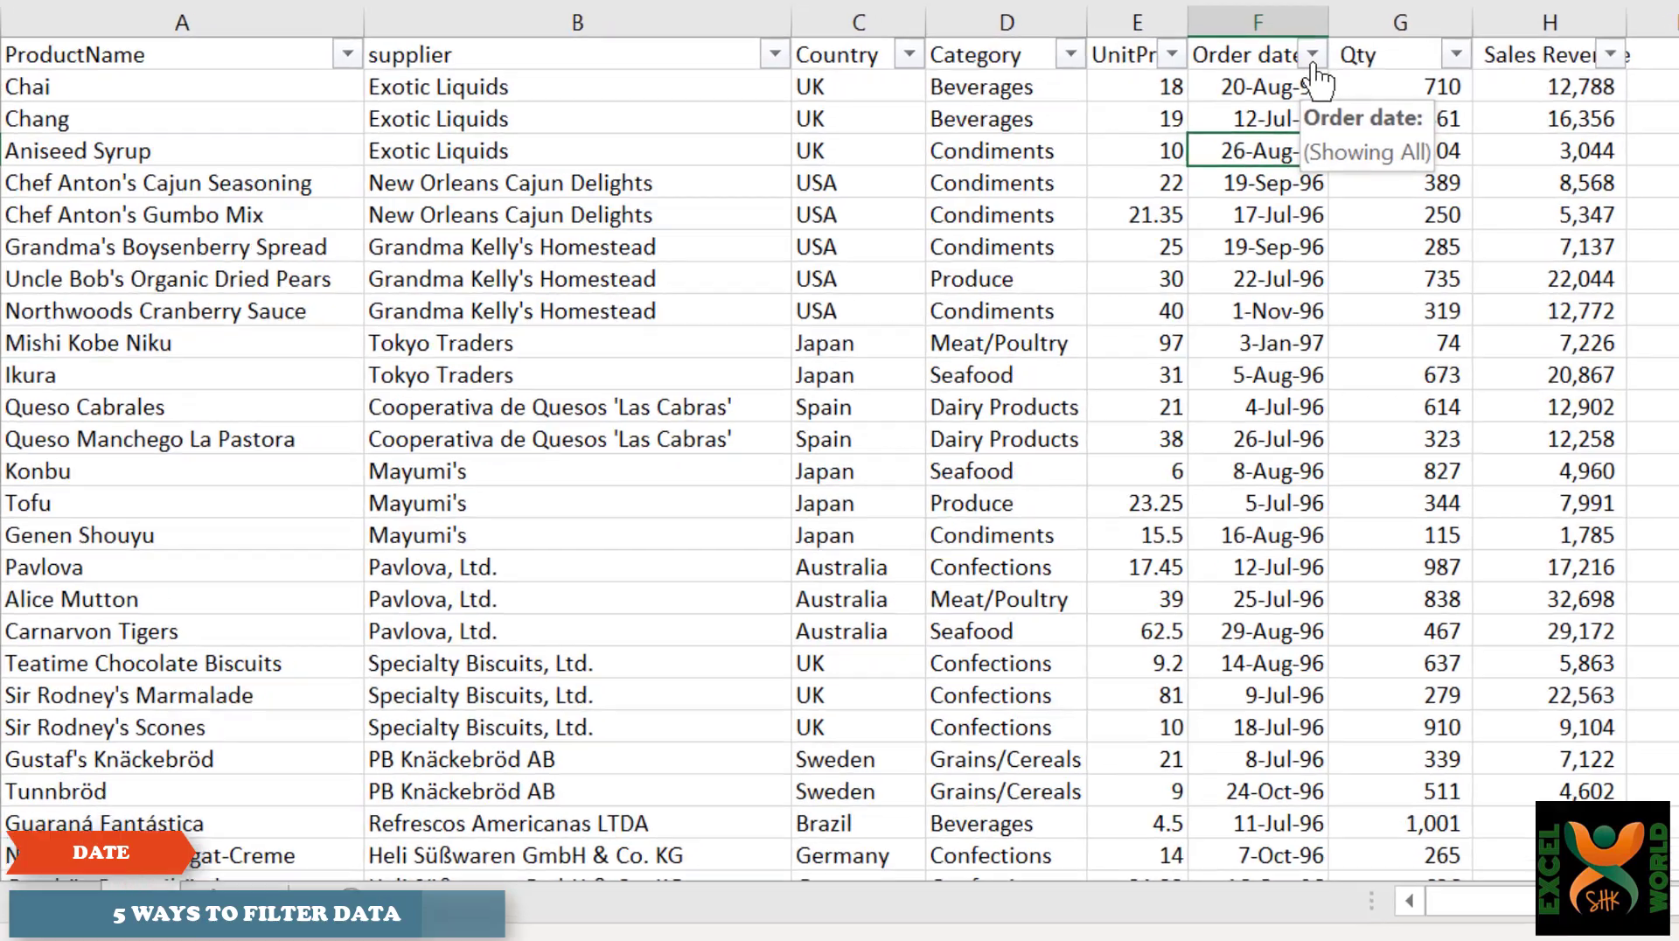
Examine how the Order date filter list groups dates by year, month and day, expanding 1997, 1996 and January, and collapse the groups.
left_click(1310, 61)
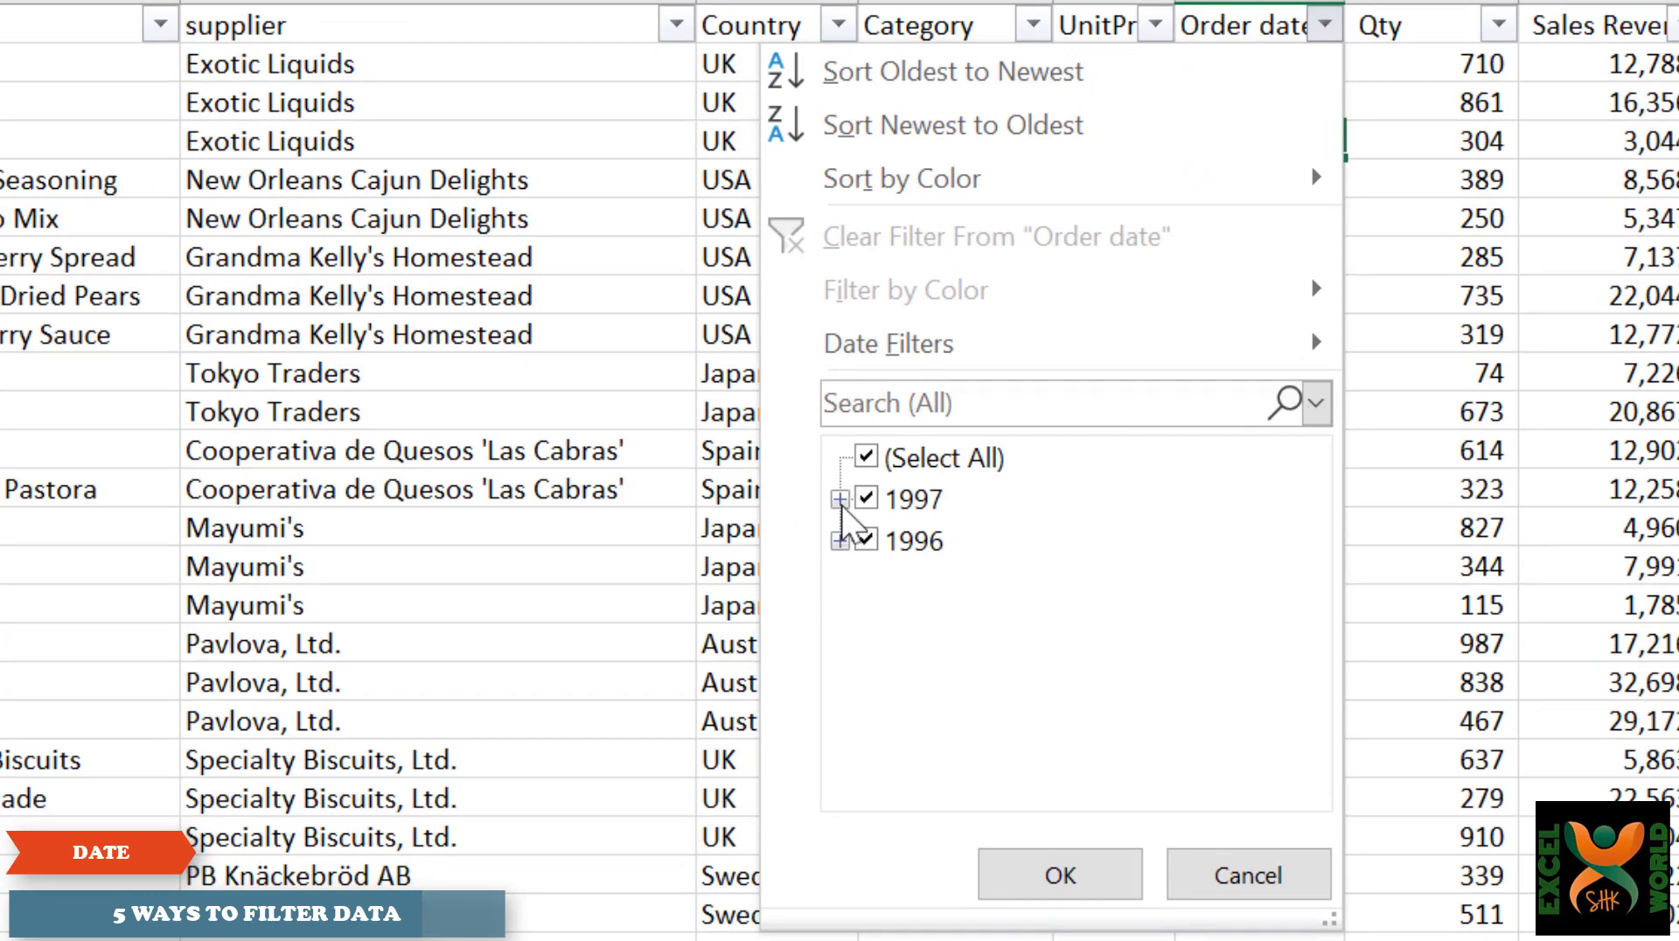
left_click(840, 499)
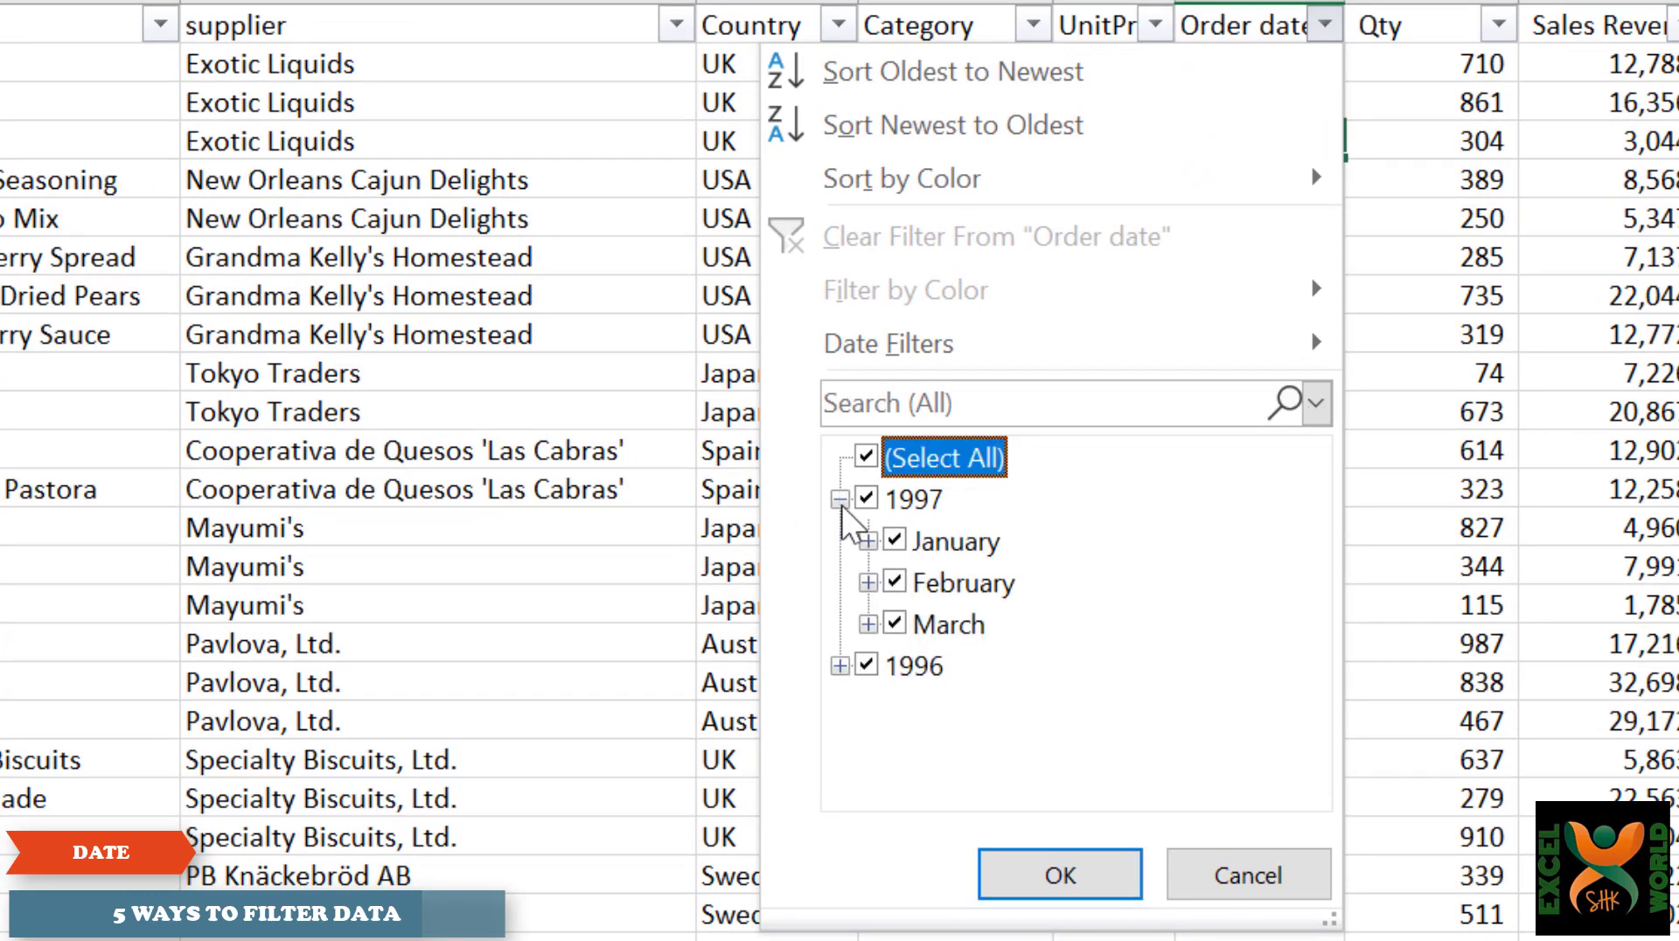
left_click(840, 665)
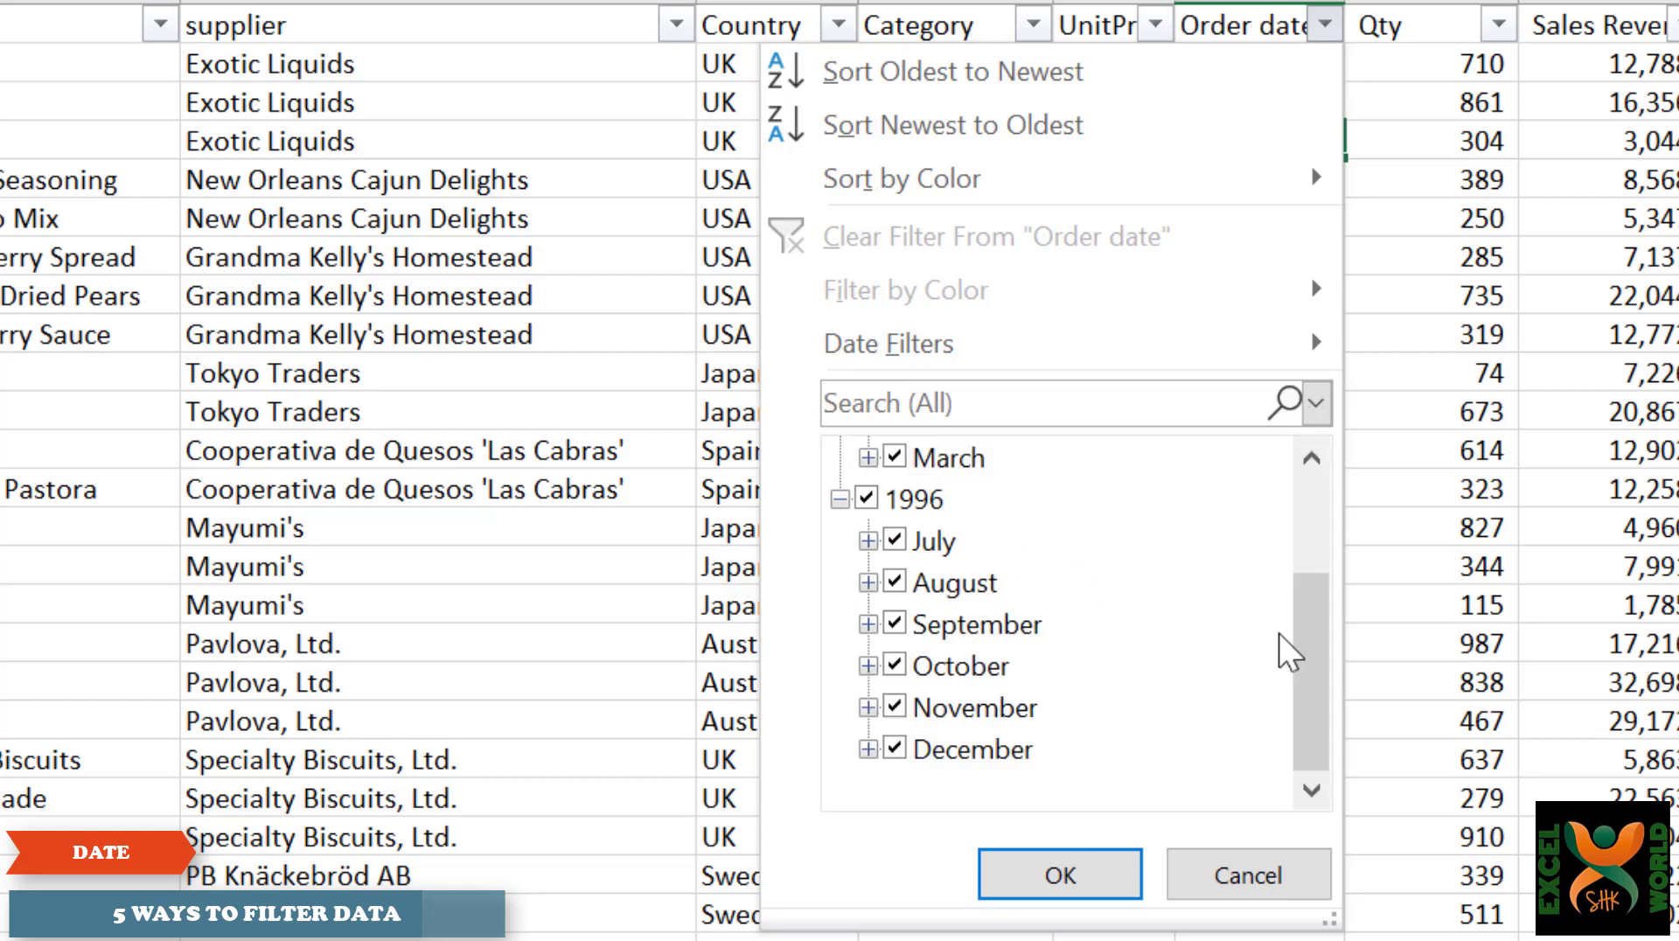
left_click_drag(1303, 656, 1305, 544)
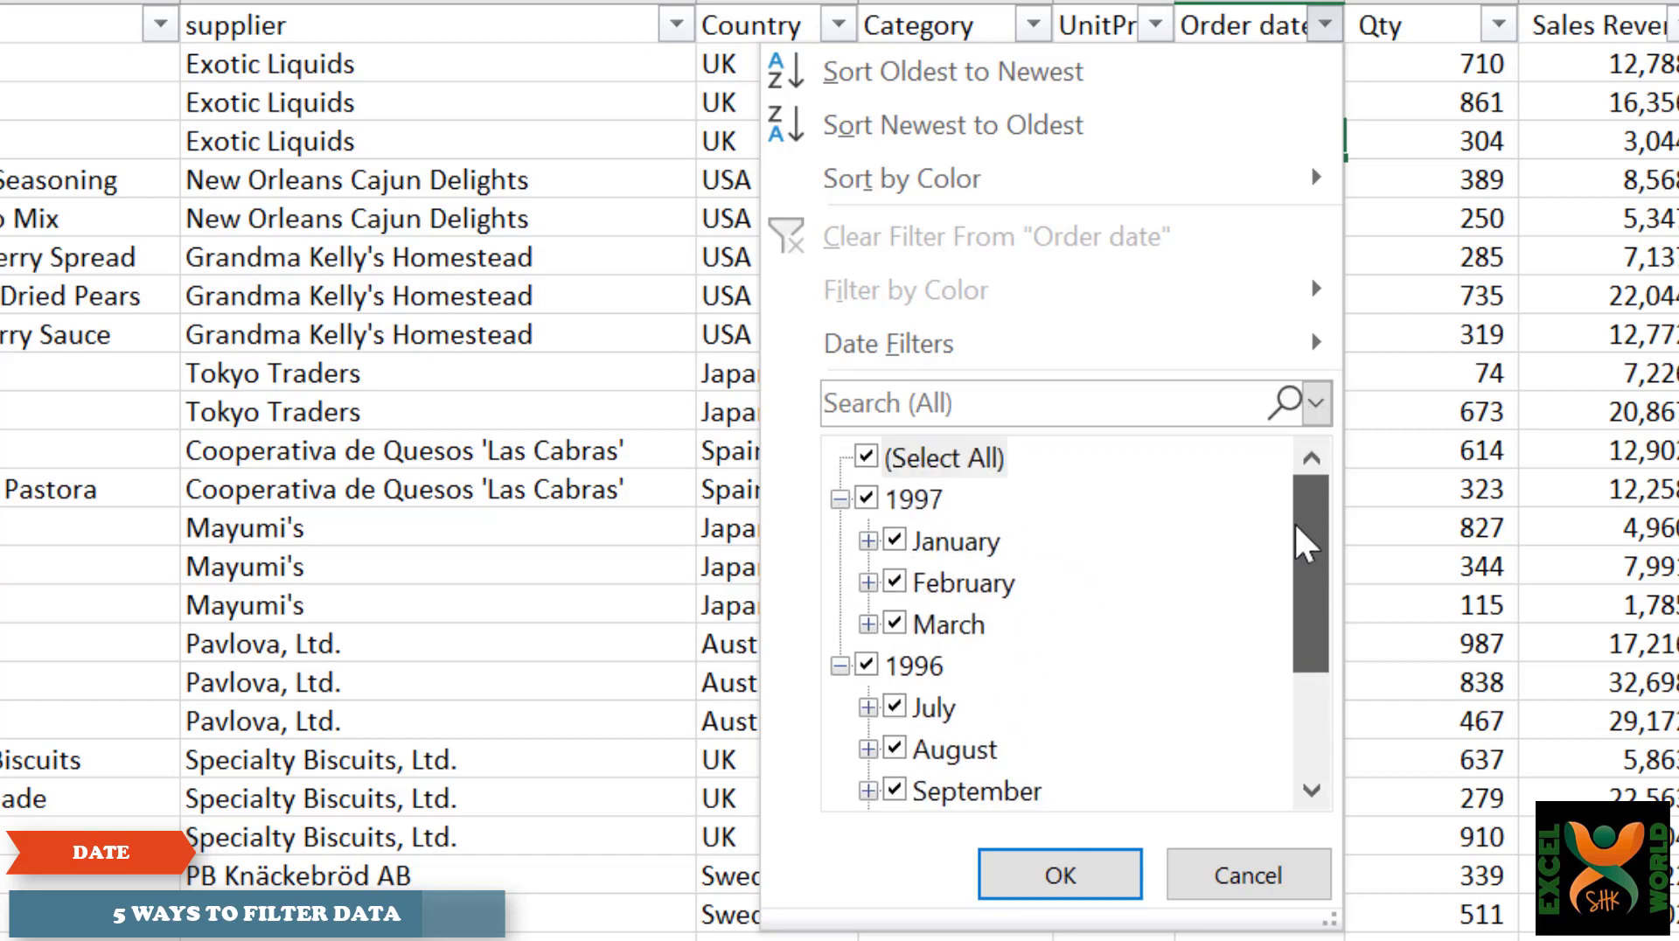
left_click(867, 541)
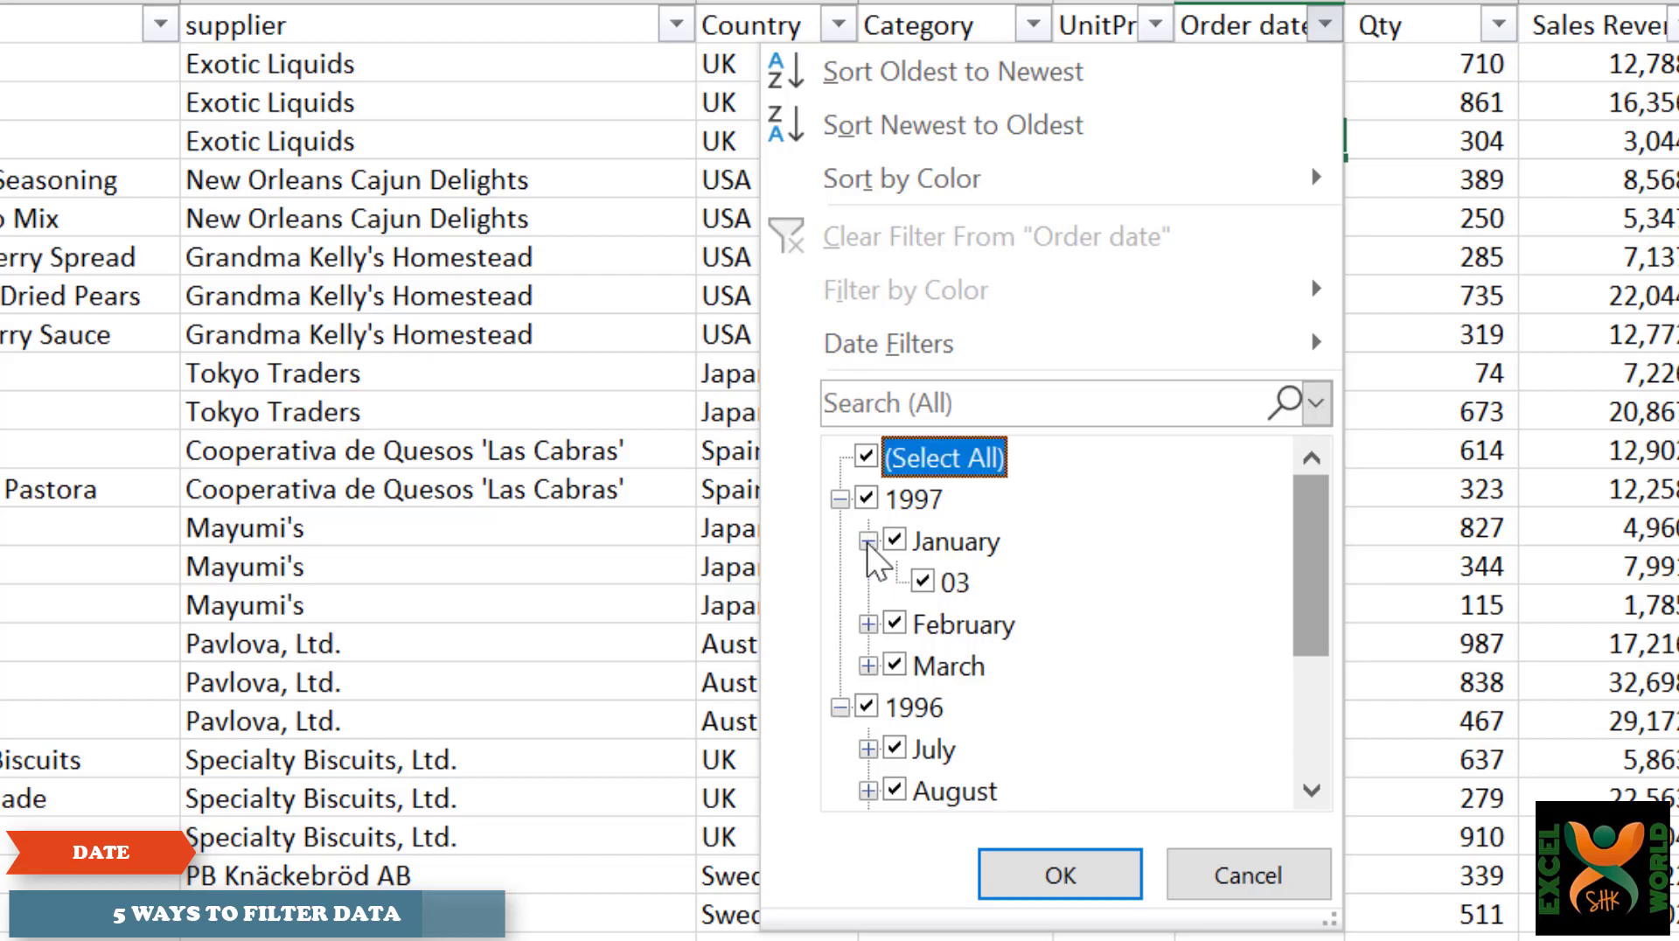
left_click(868, 542)
left_click(839, 498)
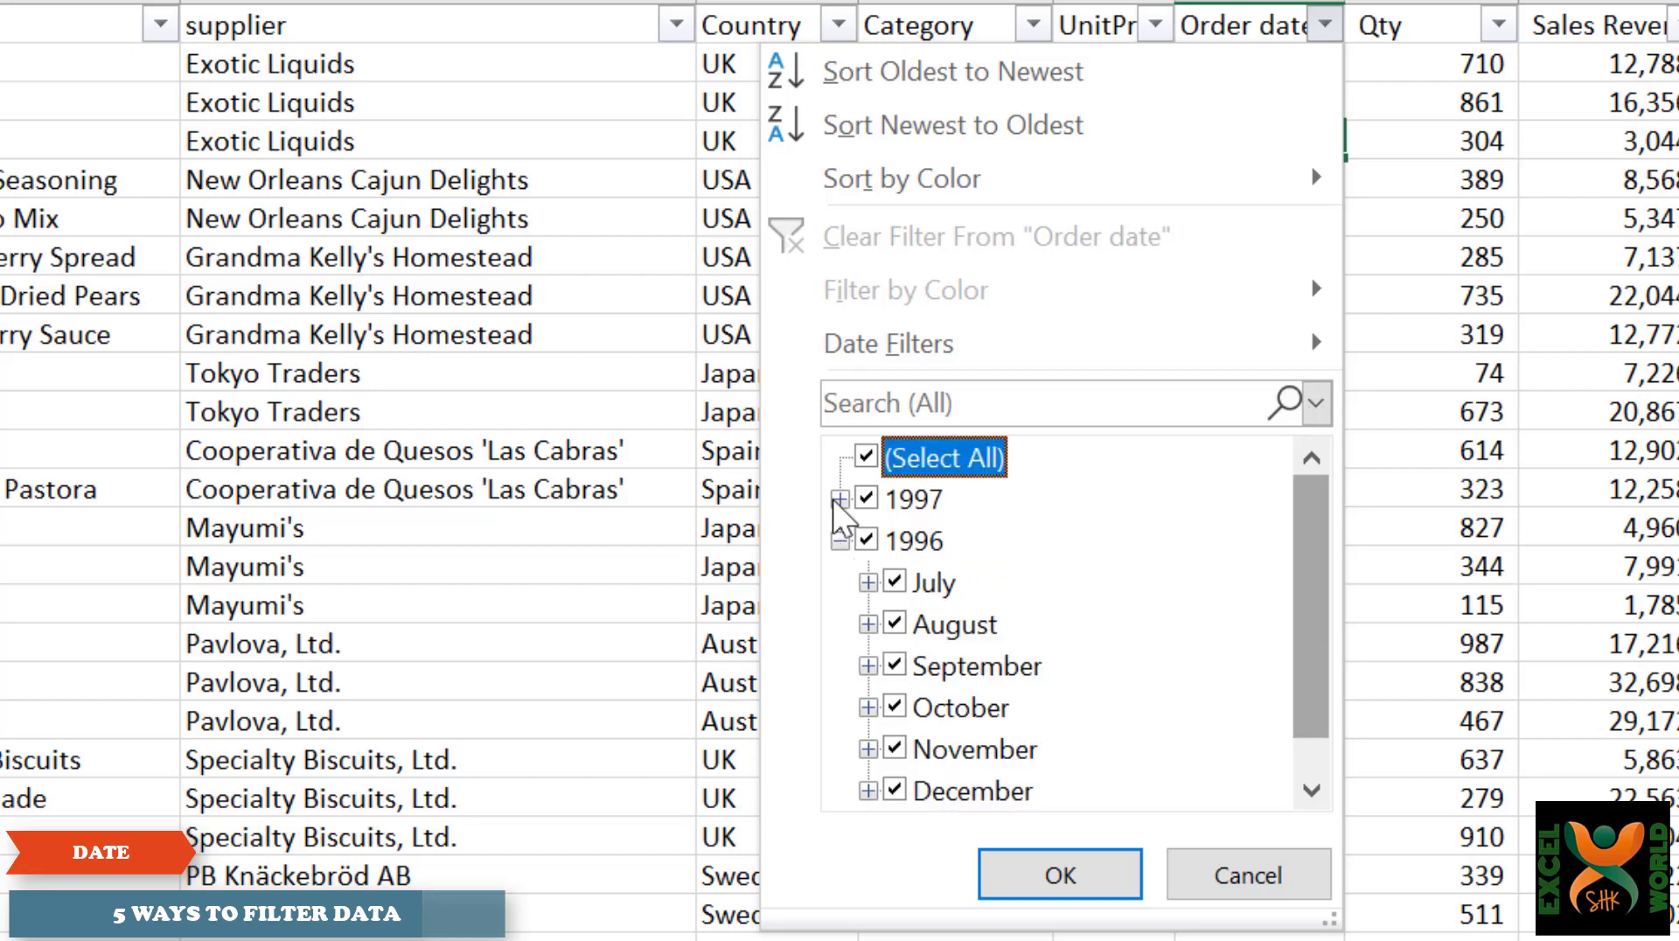
left_click(839, 541)
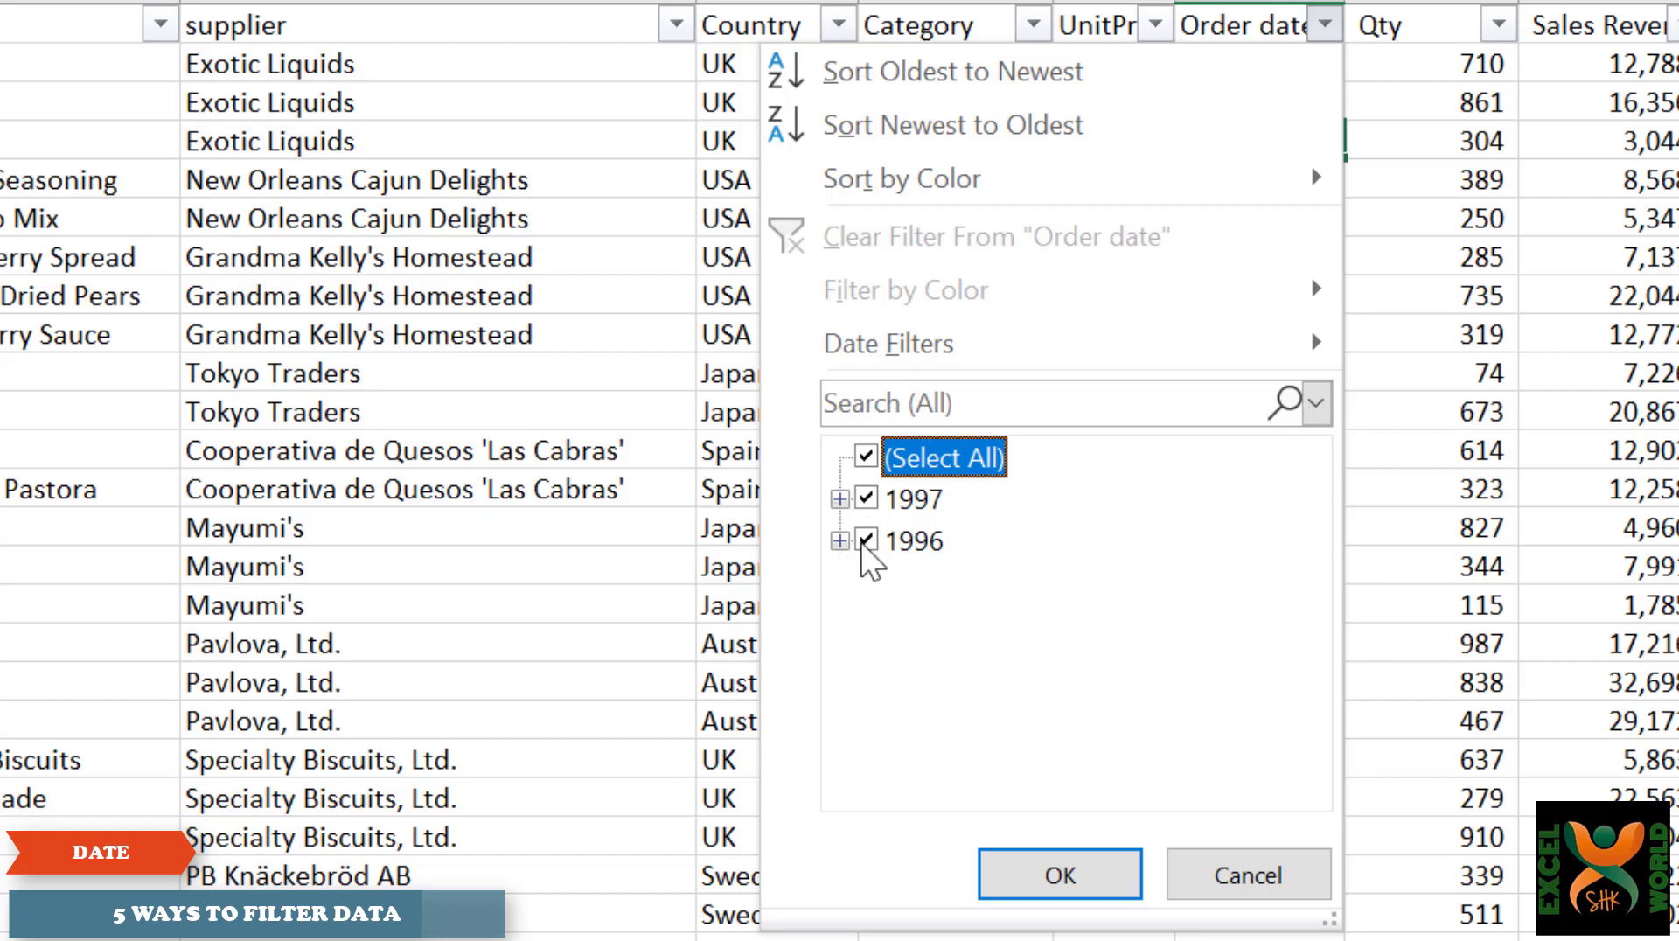
Filter the Order date column to 1997 only by excluding 1996, and select the remaining order dates.
left_click(866, 542)
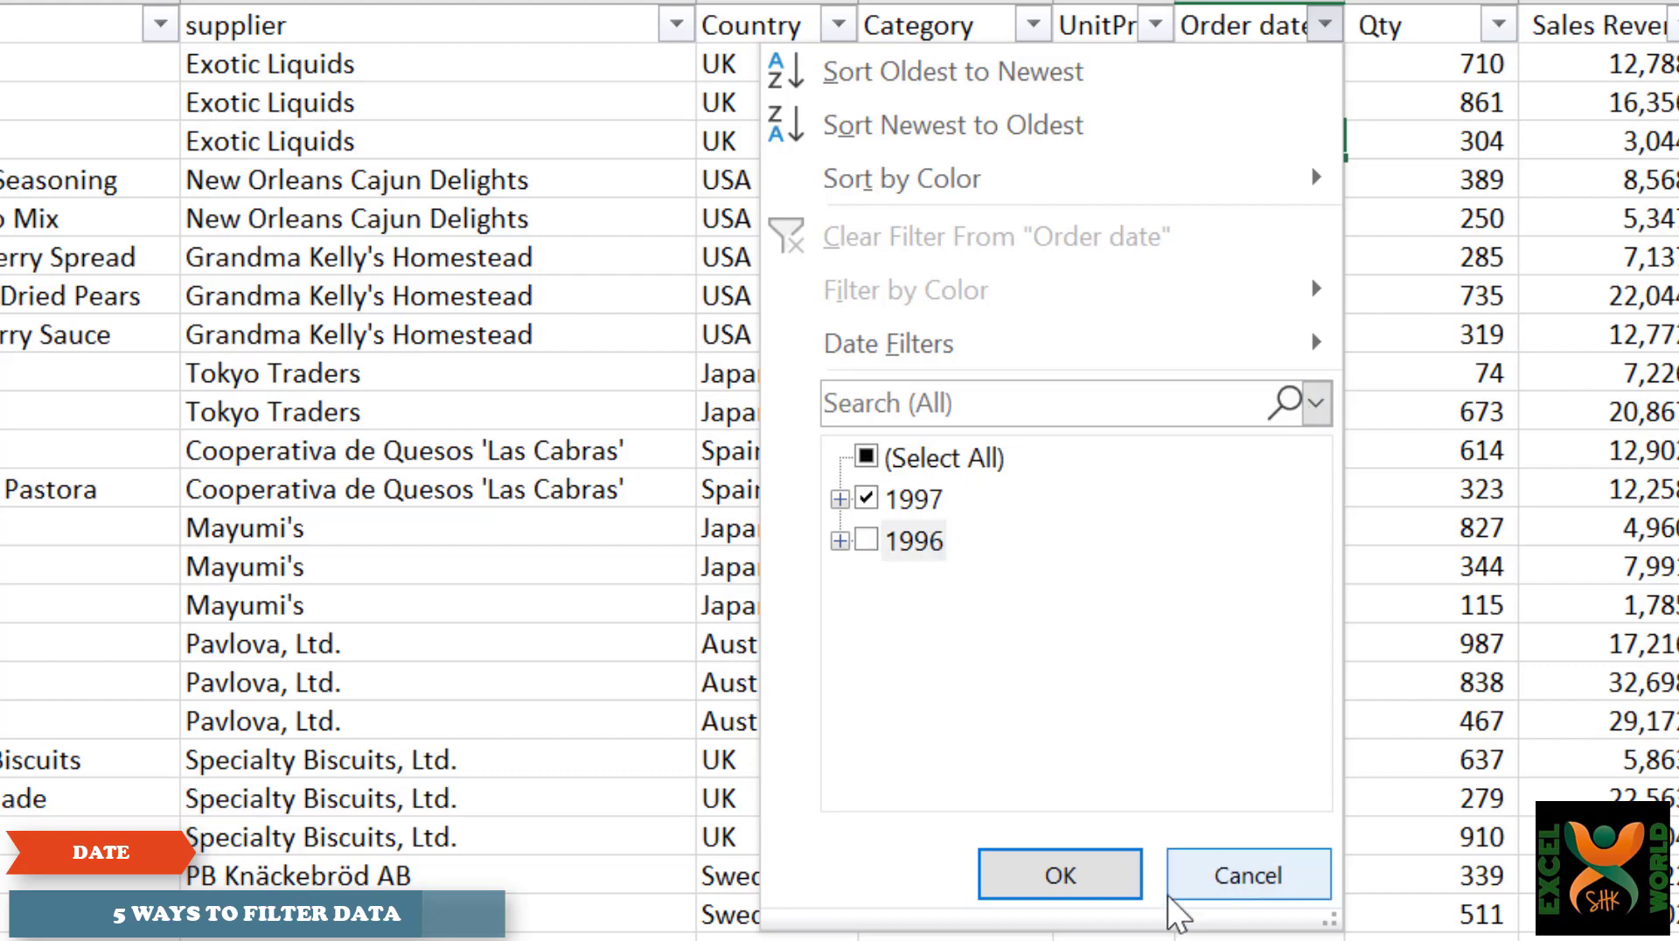
left_click(1084, 877)
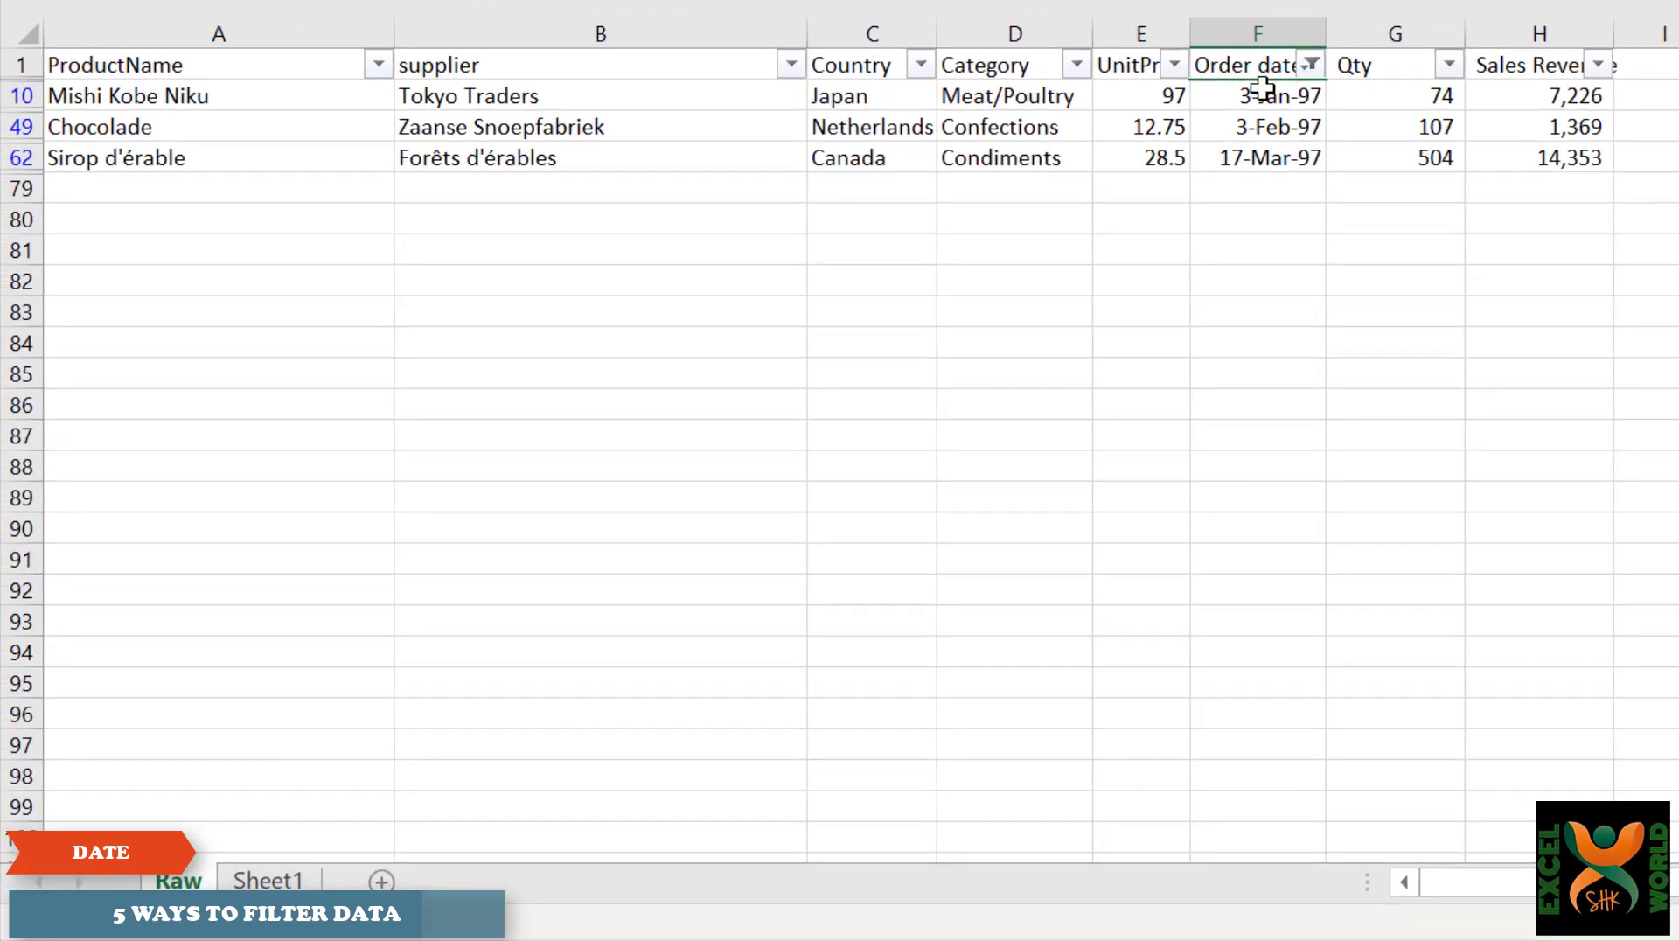
left_click_drag(1263, 94, 1264, 164)
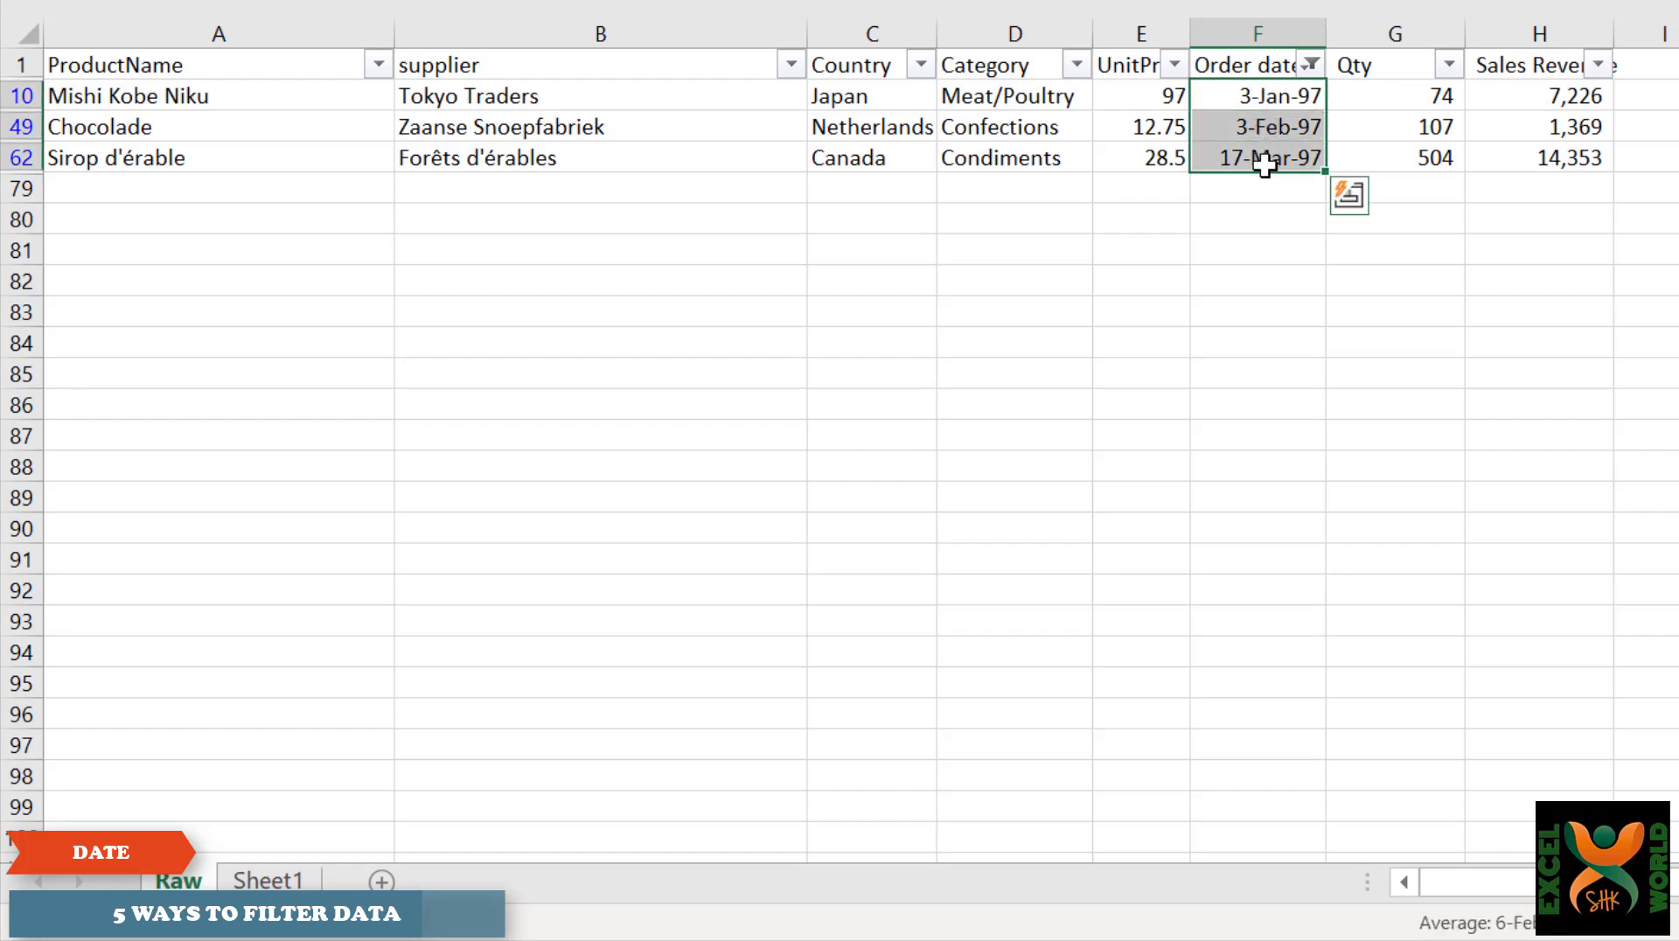
Filter the Order date column to September, October and November 1996 only.
left_click(1311, 65)
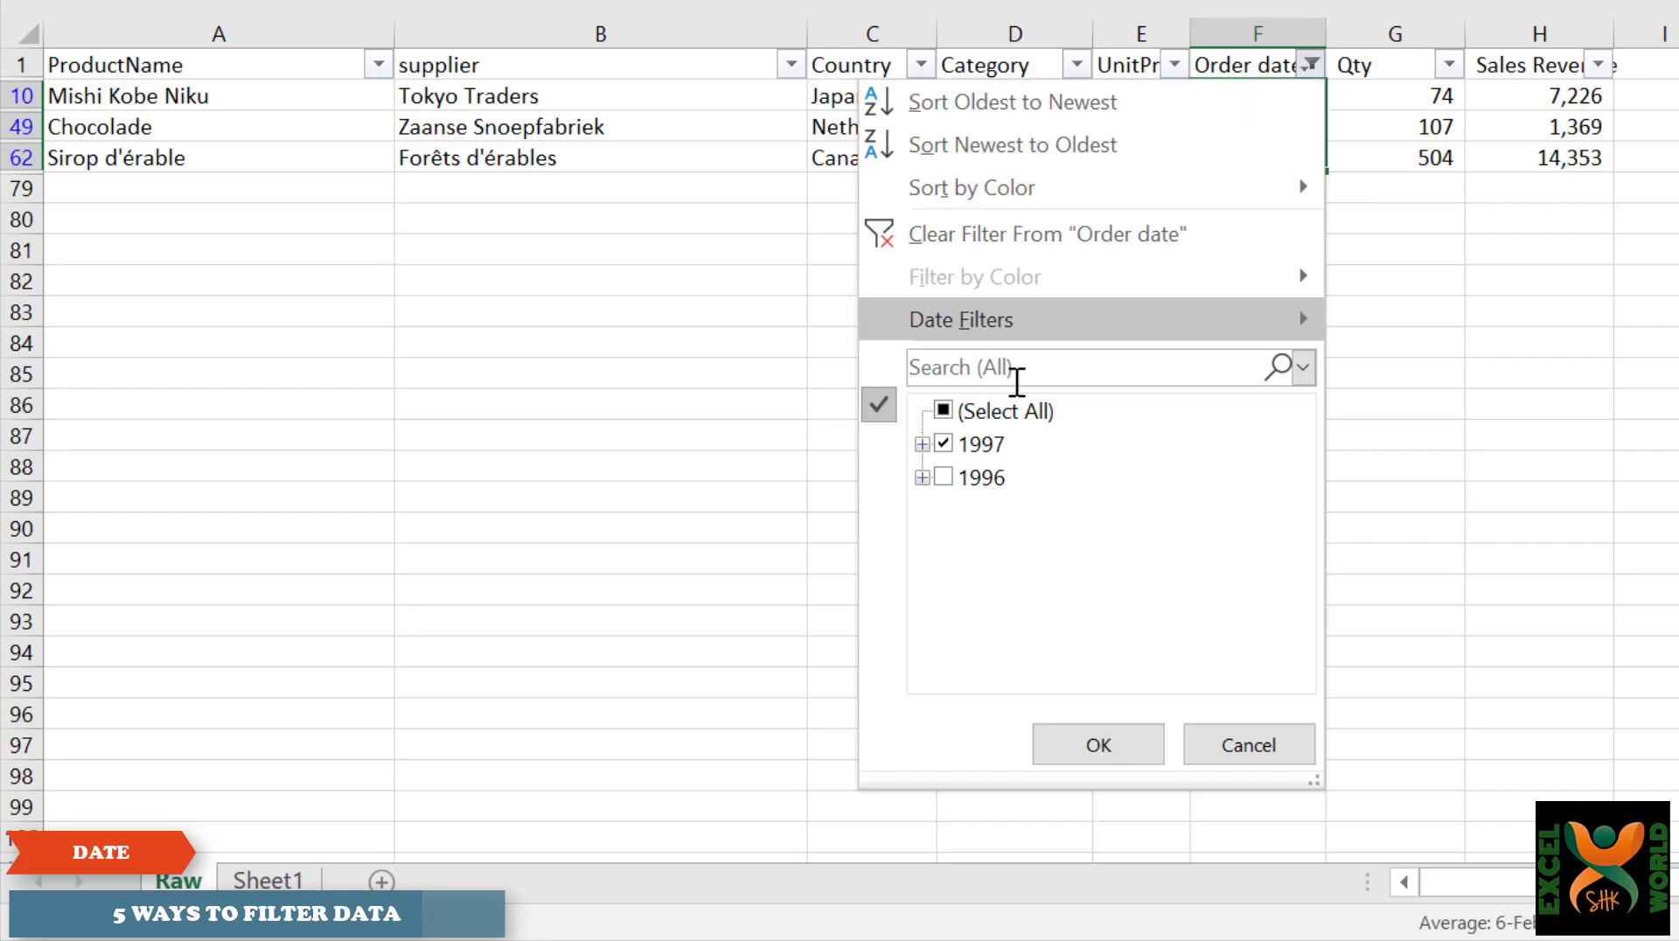
left_click(944, 411)
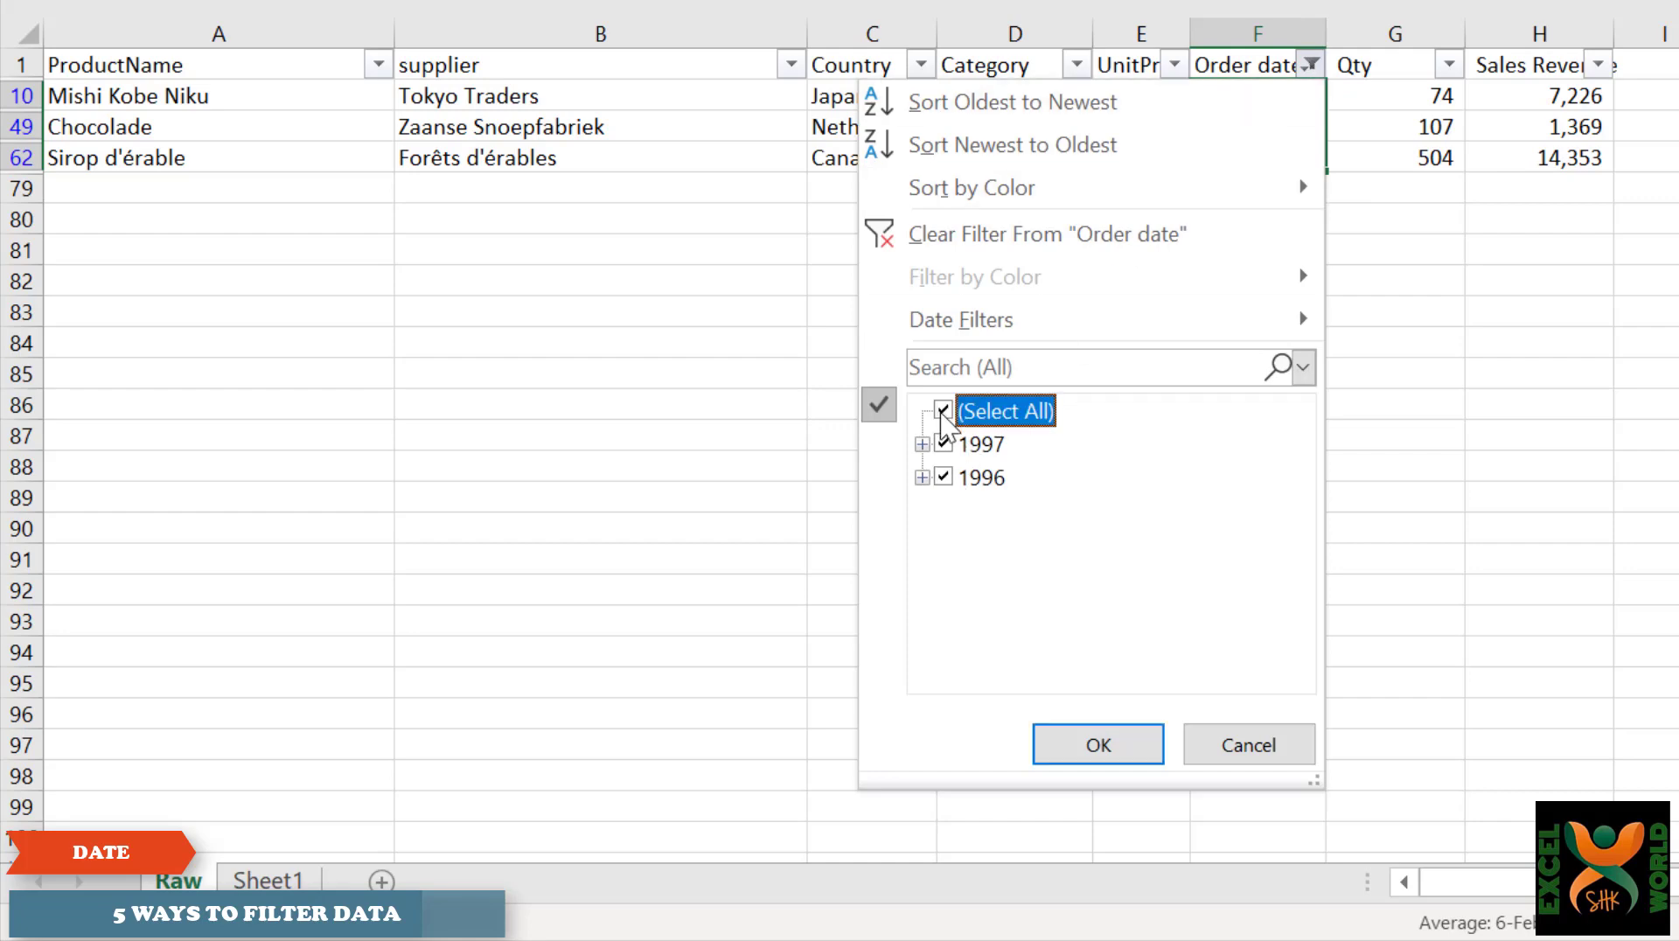
left_click(944, 411)
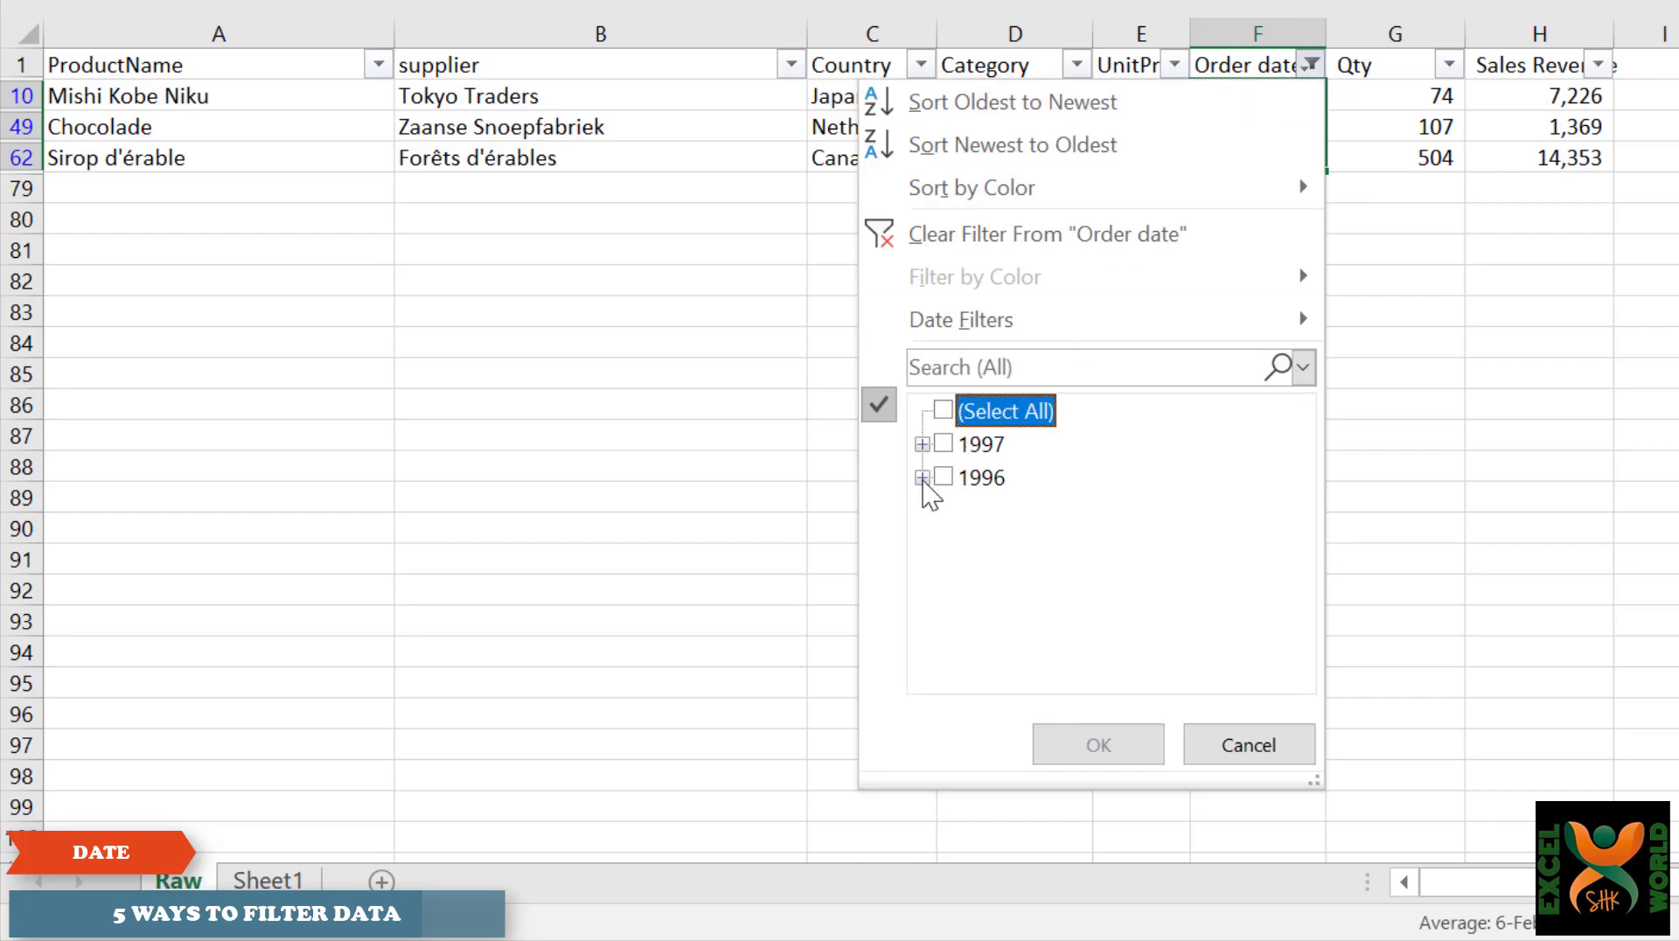
left_click(922, 476)
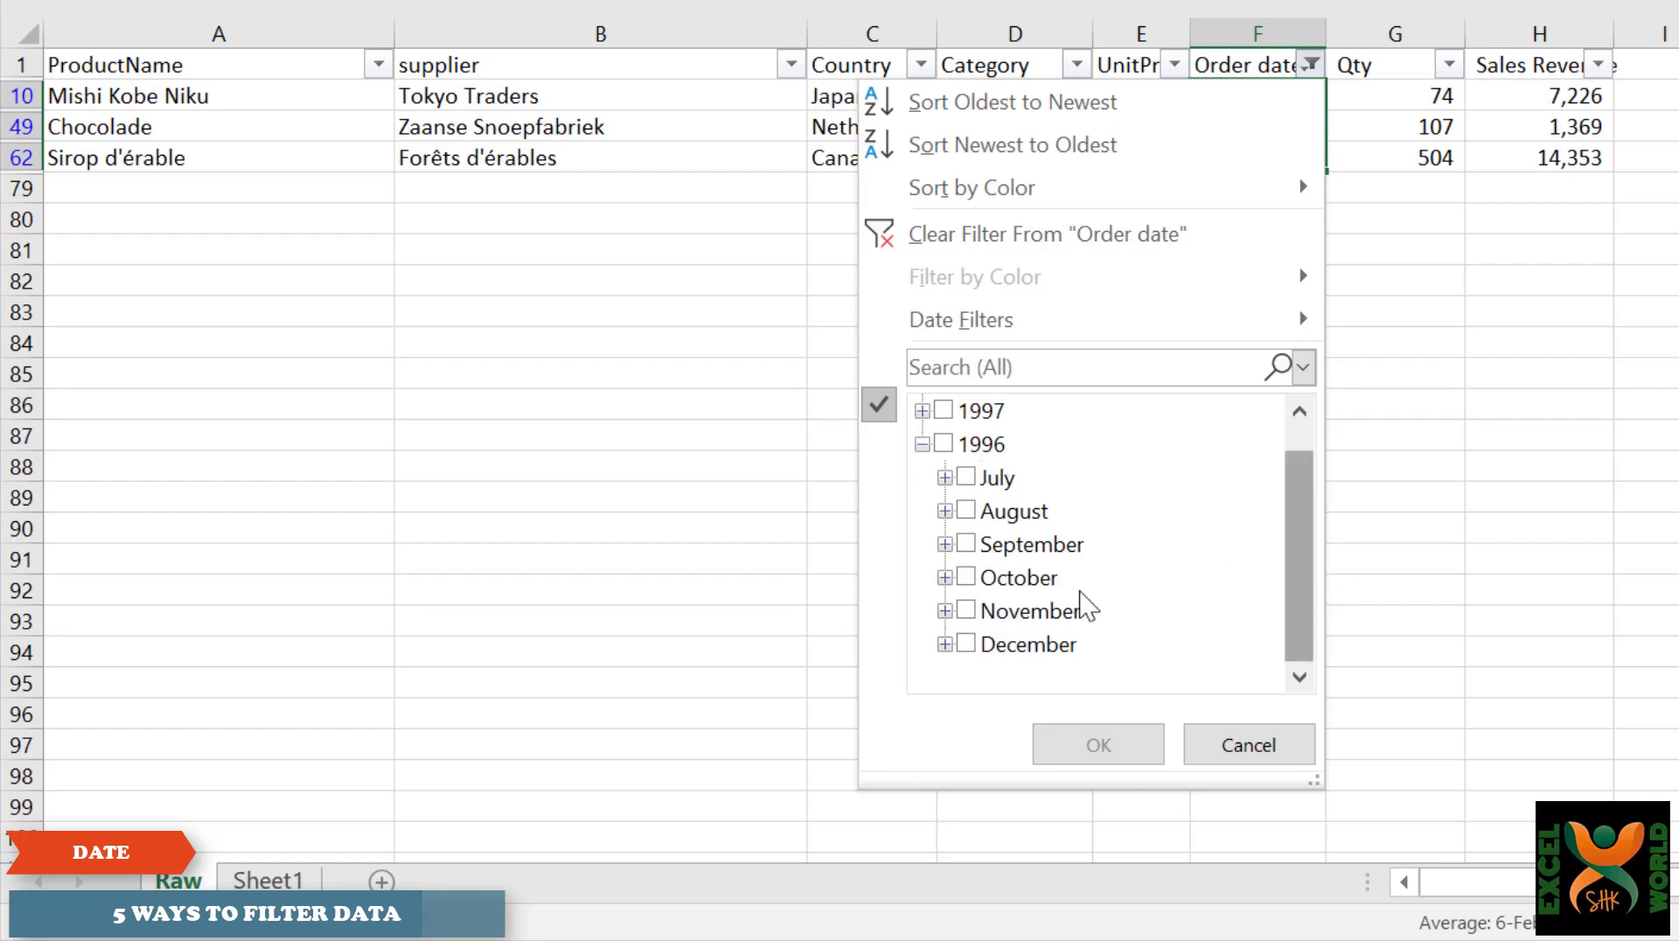
left_click(963, 554)
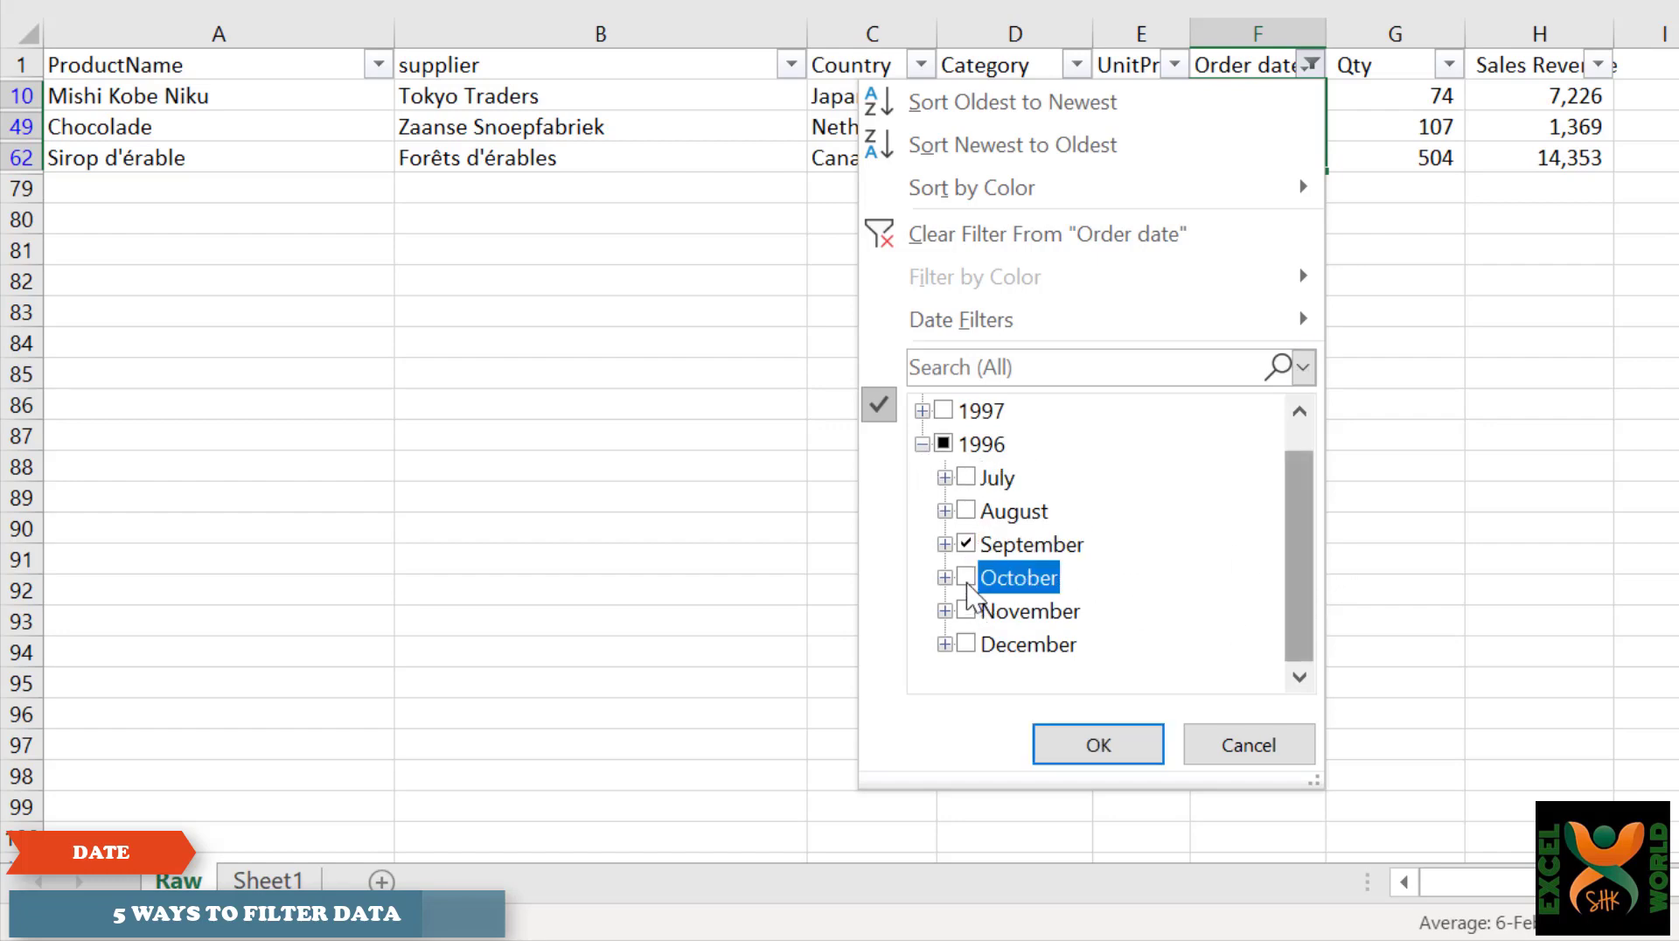
left_click(966, 577)
left_click(965, 610)
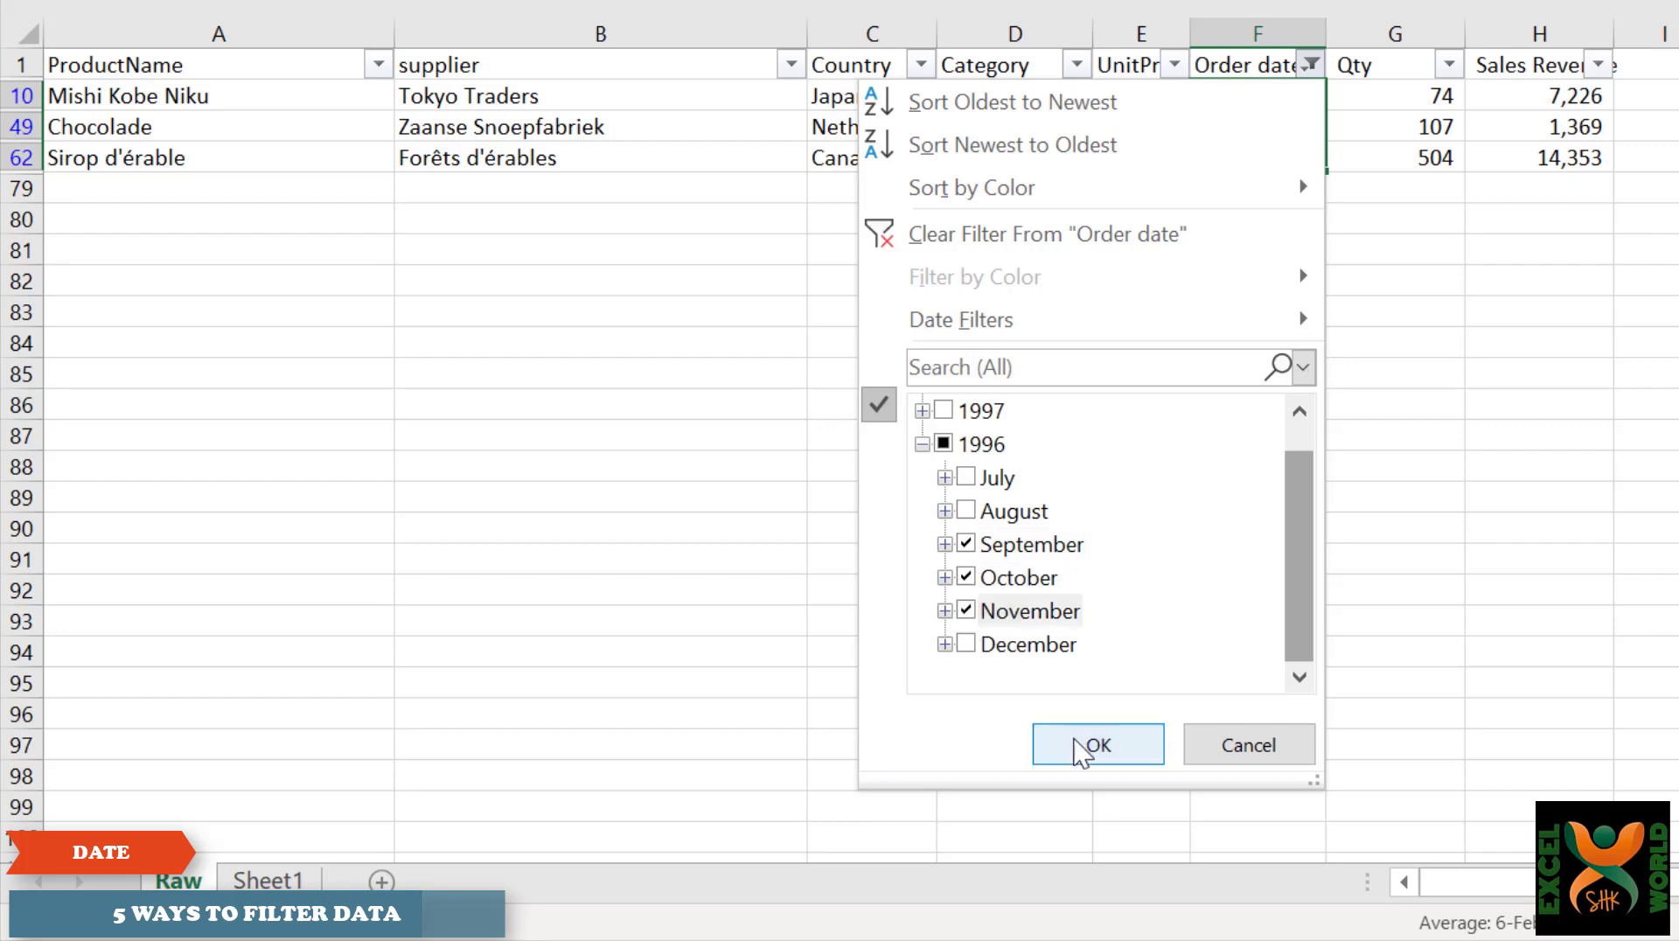
left_click(1083, 745)
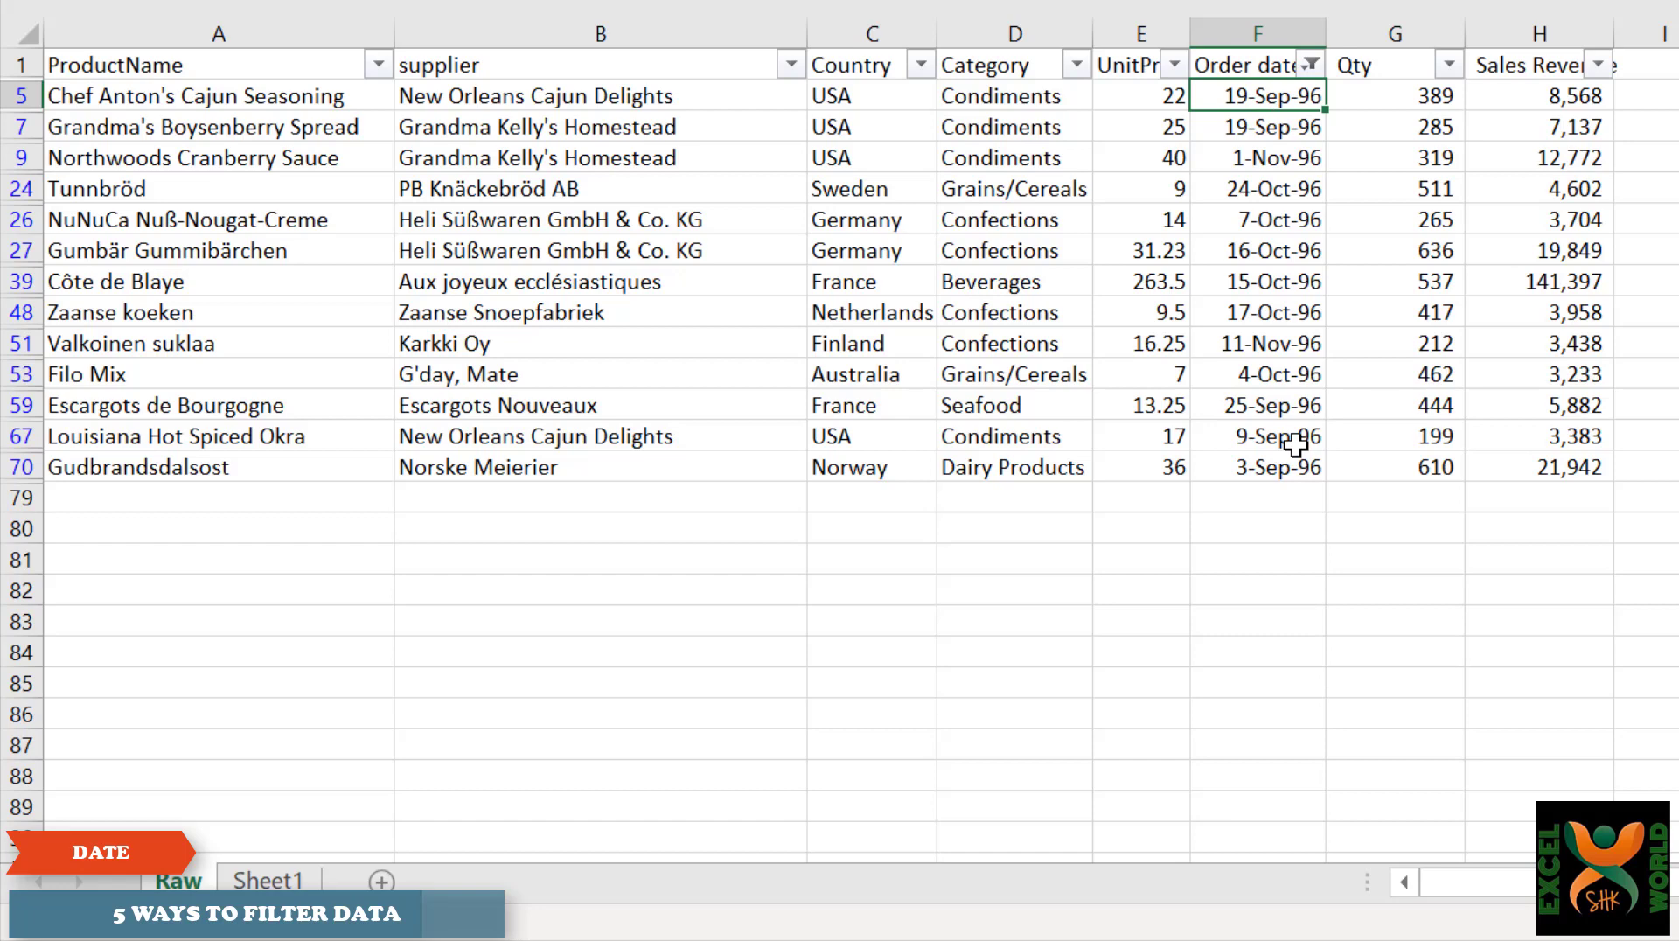
mouse_move(1313, 80)
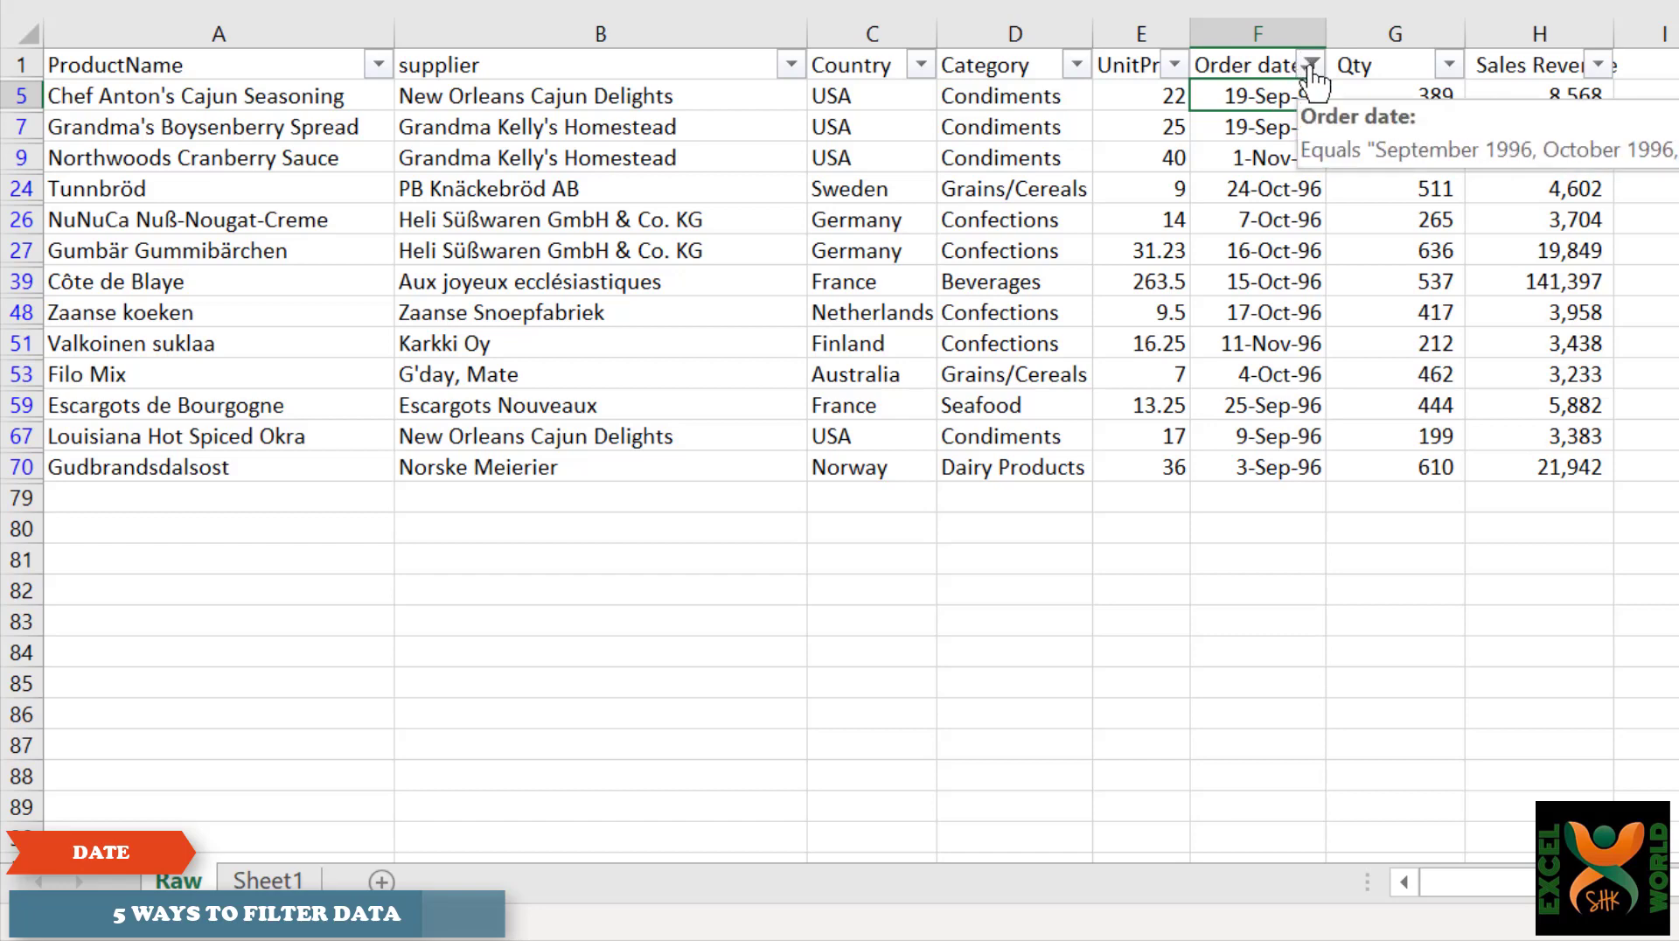
Start a Before date filter on the Order date column and pick 20-10-19 from the calendar as its date.
left_click(1311, 67)
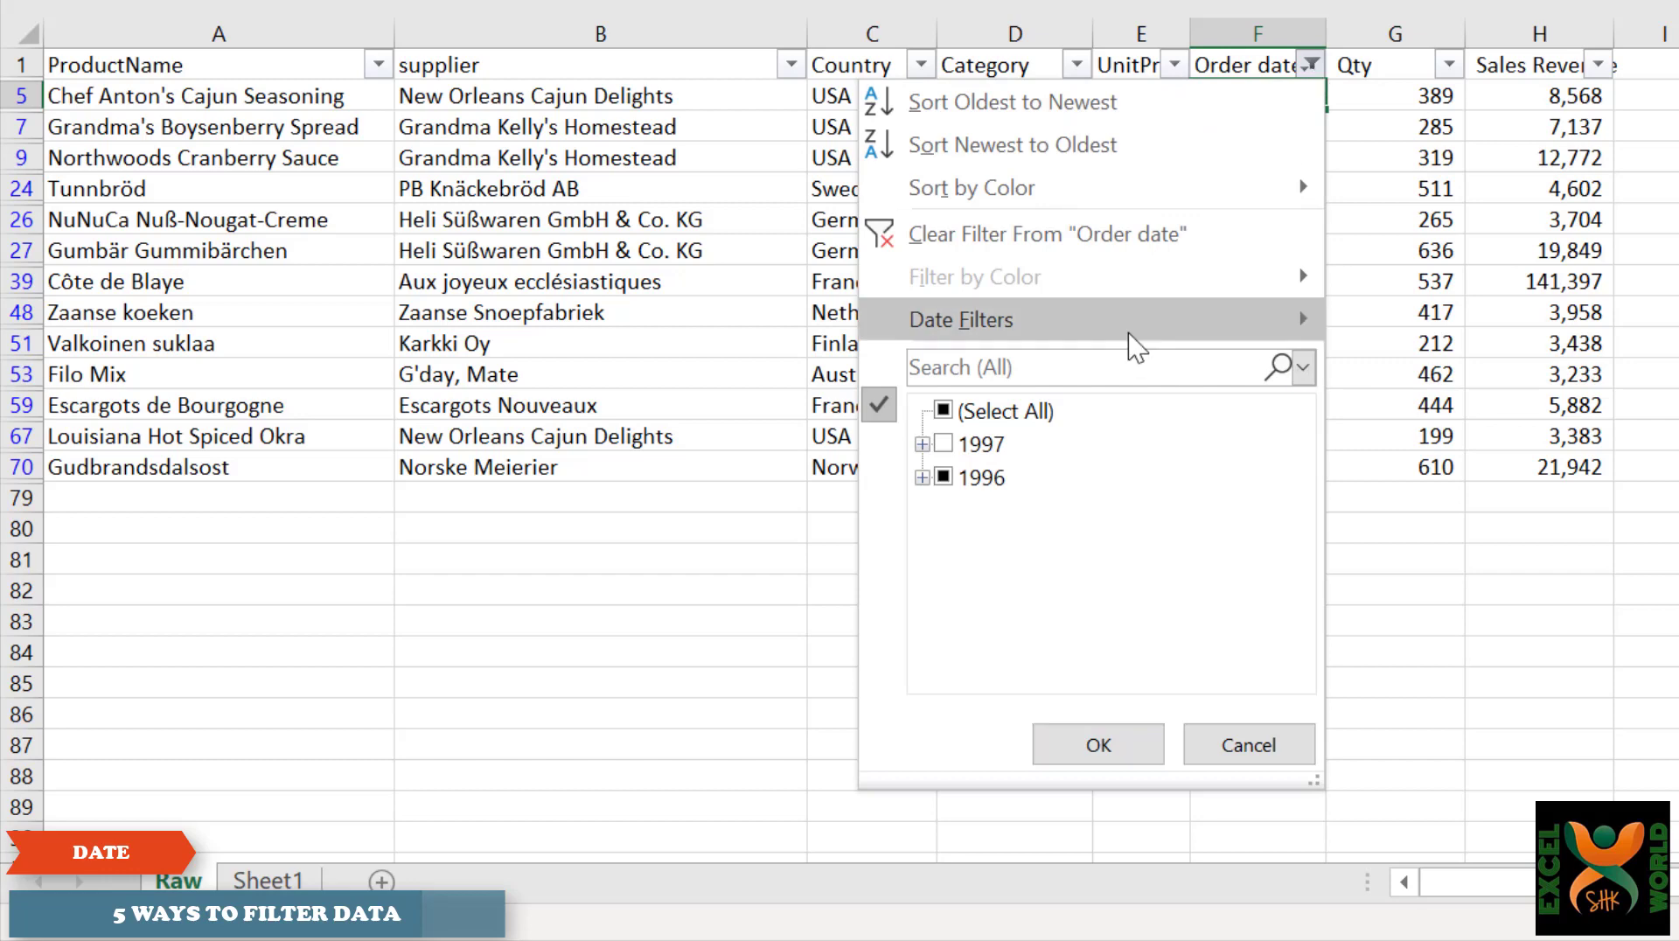
mouse_move(1129, 335)
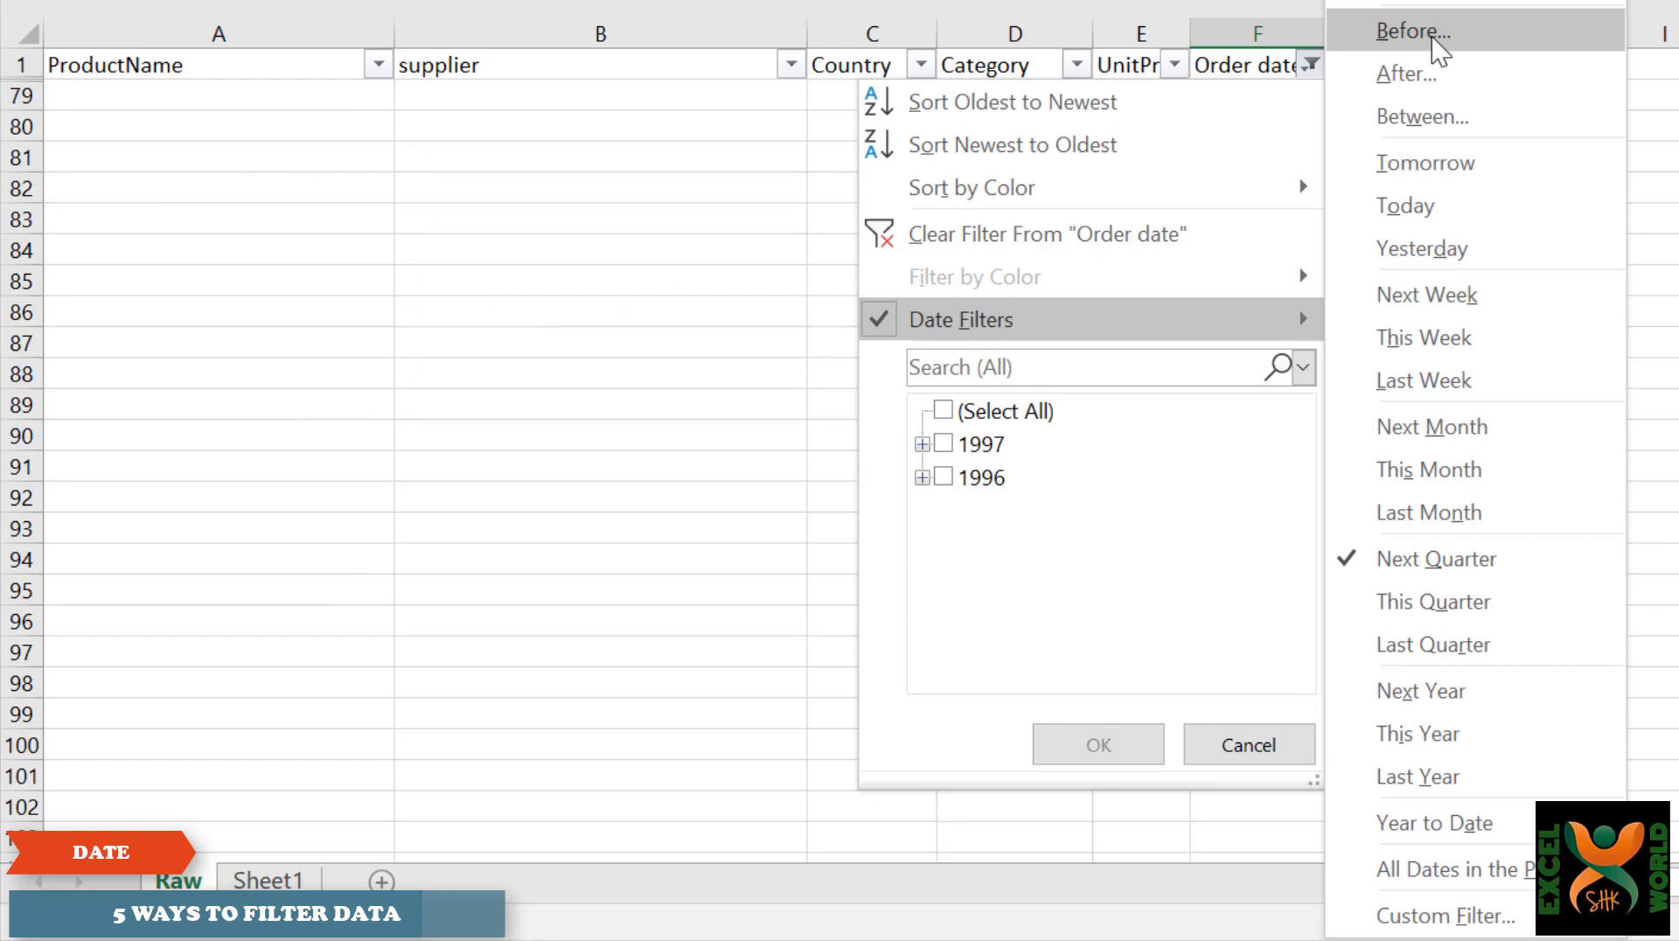
left_click(1434, 40)
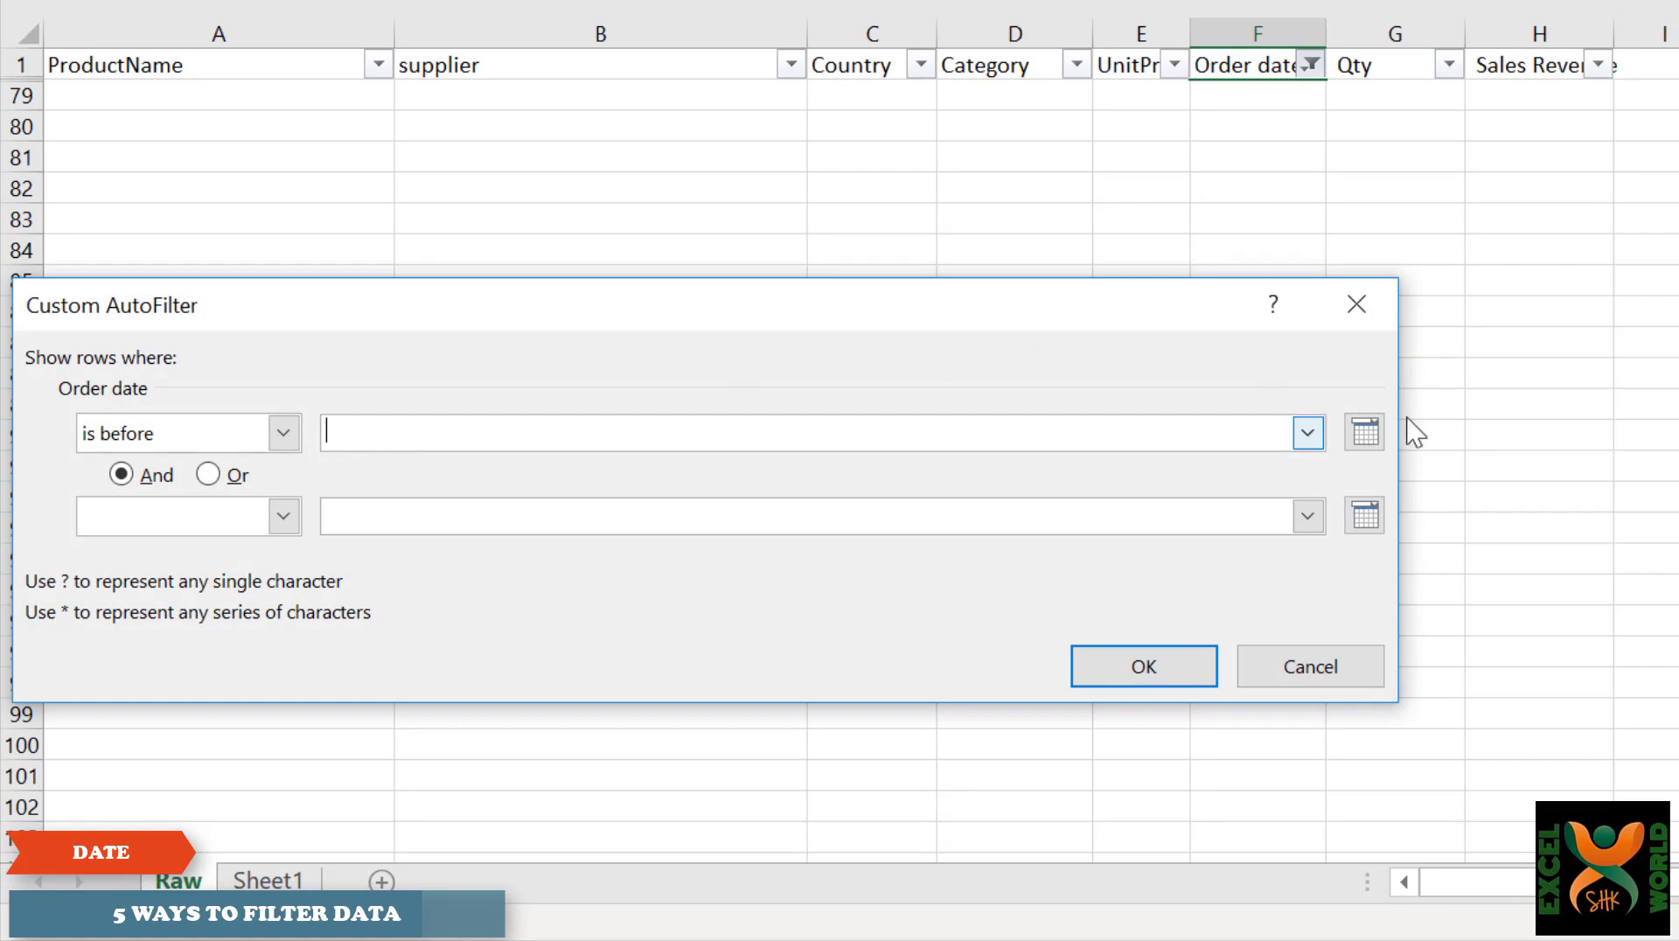
left_click(1366, 434)
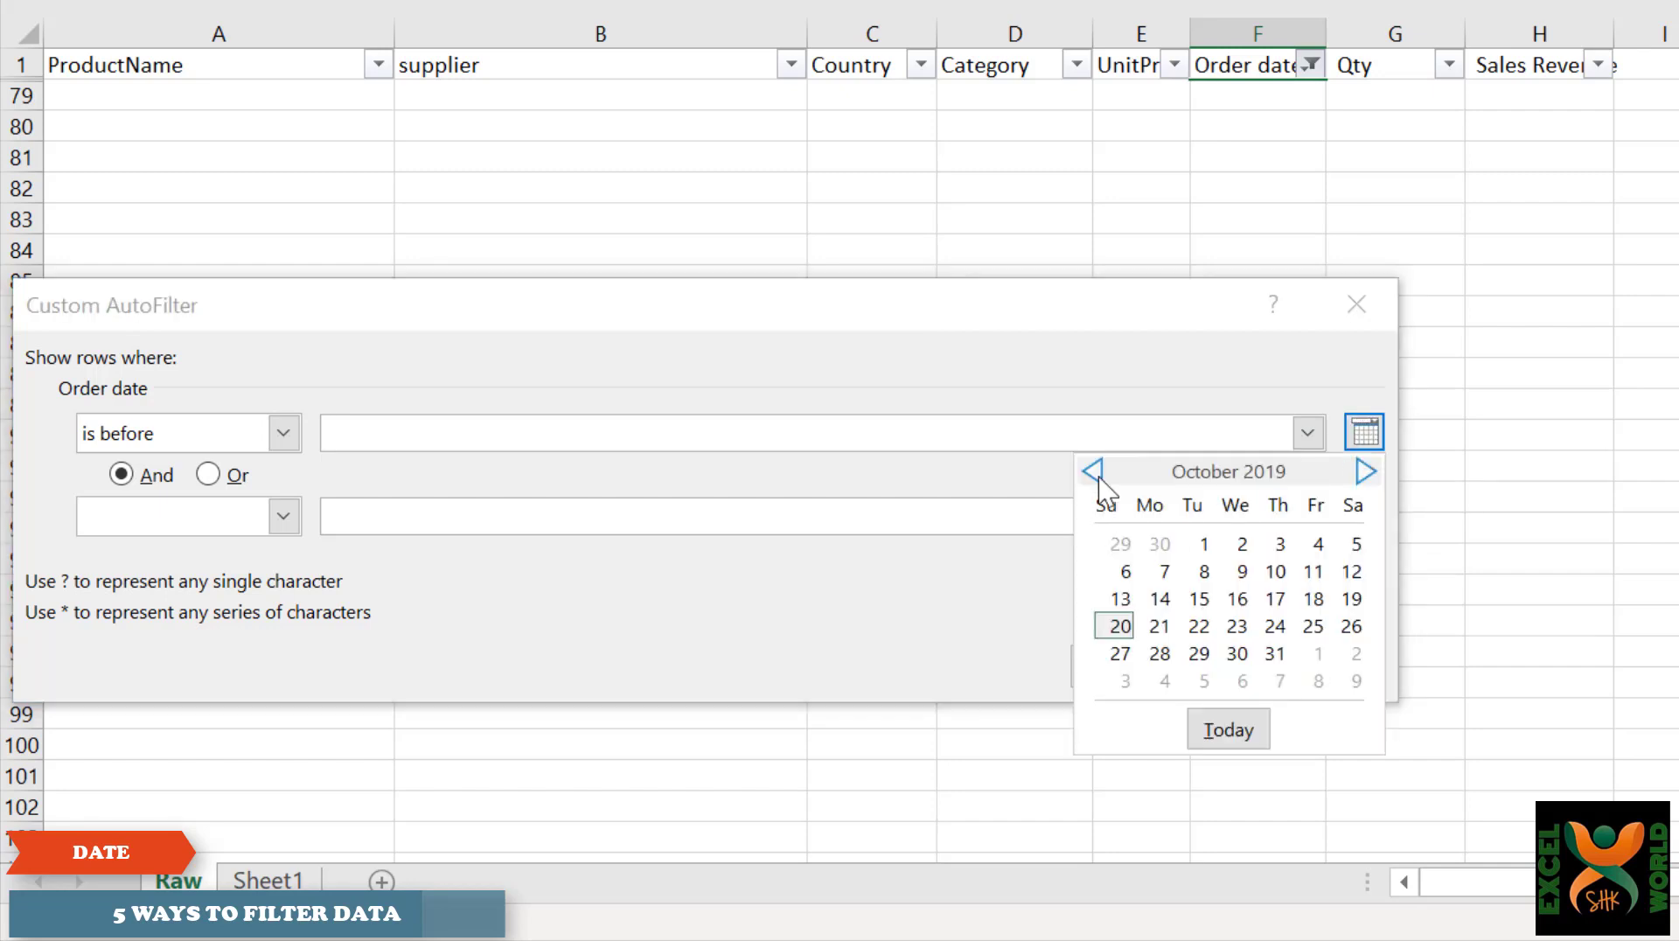
left_click(1118, 627)
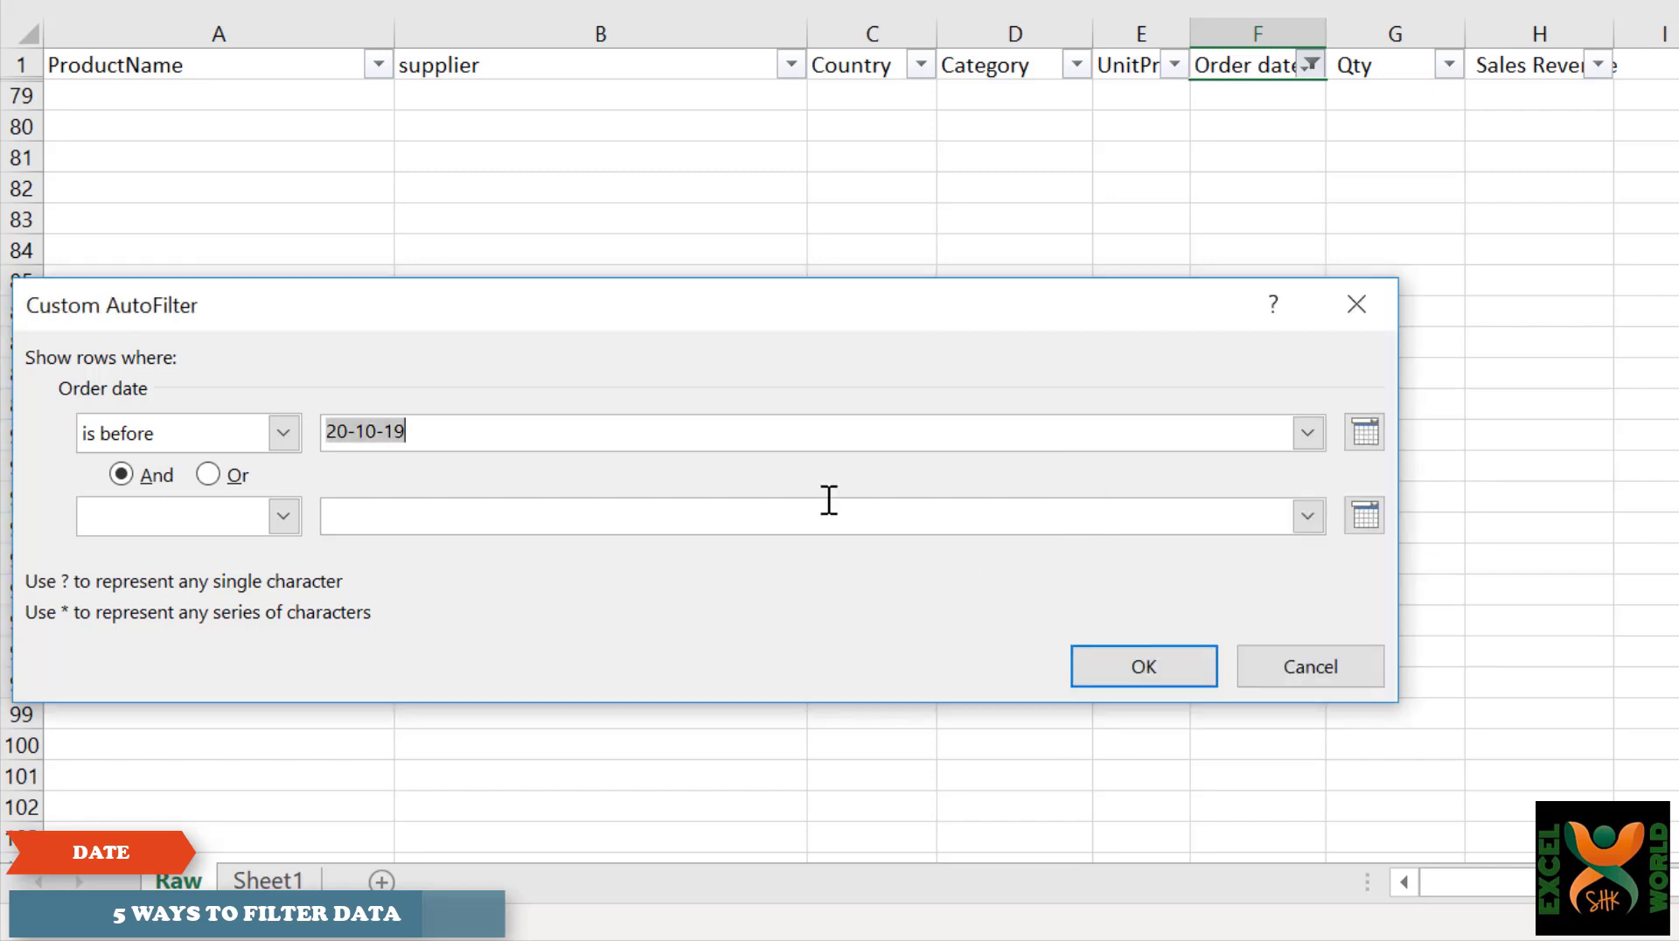
Change the Before filter's date to 20-01-97, apply it and check the remaining order dates down the list.
left_click(454, 428)
key("BackSpace")
key("BackSpace")
type("97")
key("Left")
key("Left")
key("Left")
key("shift+Left")
key("shift+Left")
type("01")
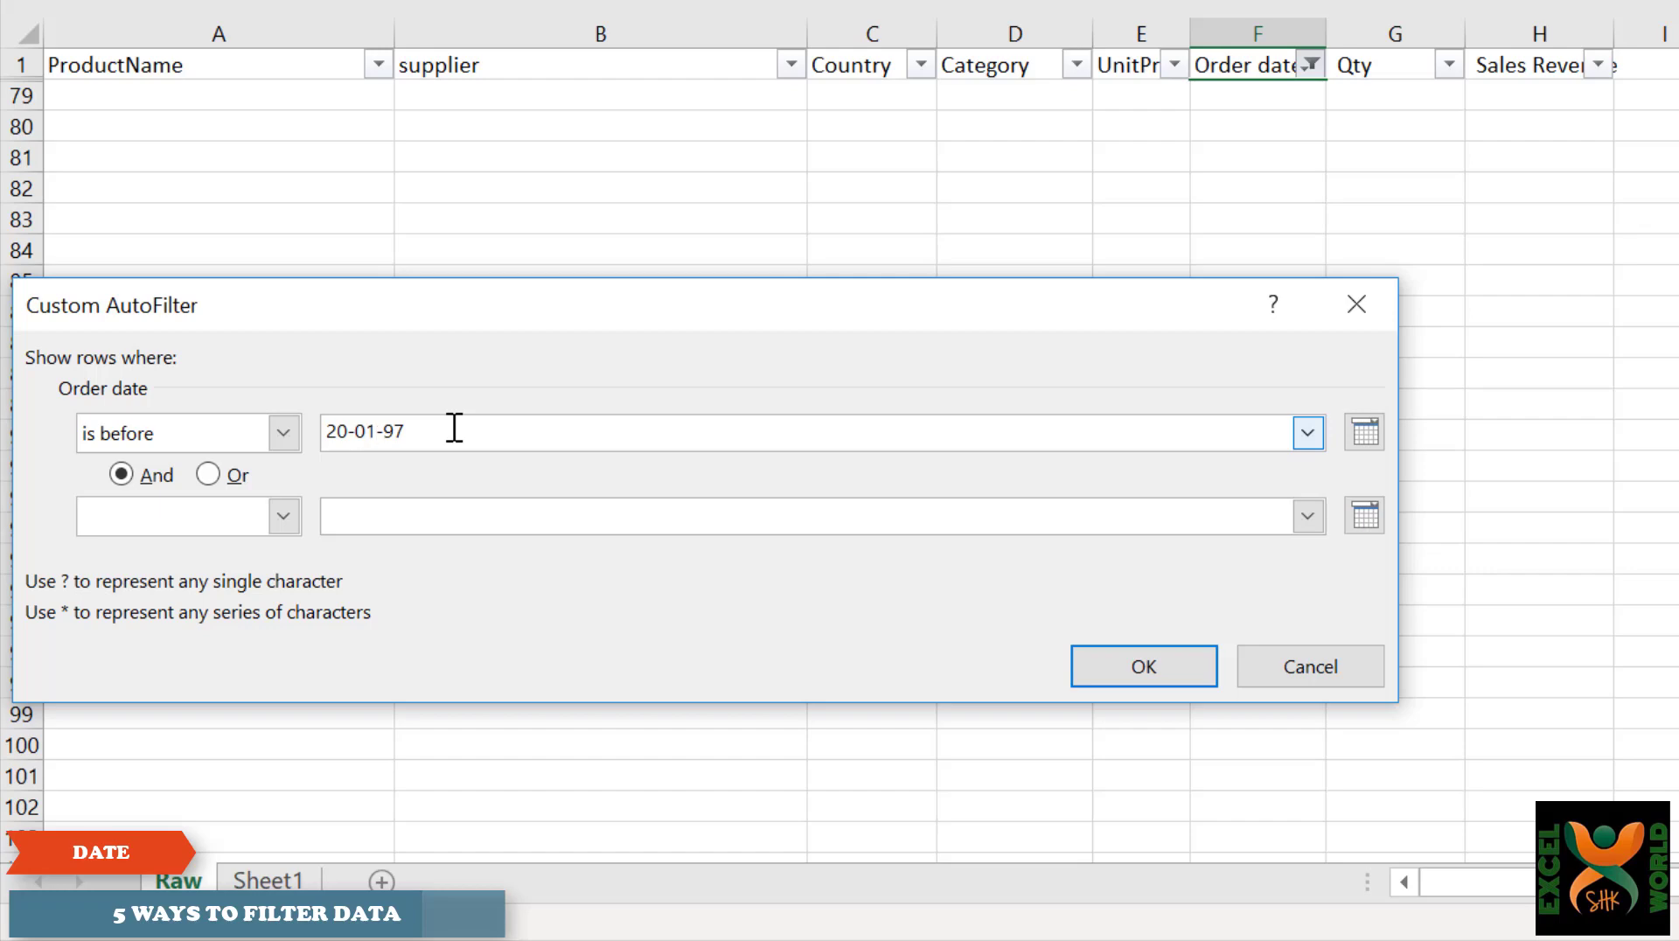
left_click(1151, 678)
scroll(1274, 370, "down", 7)
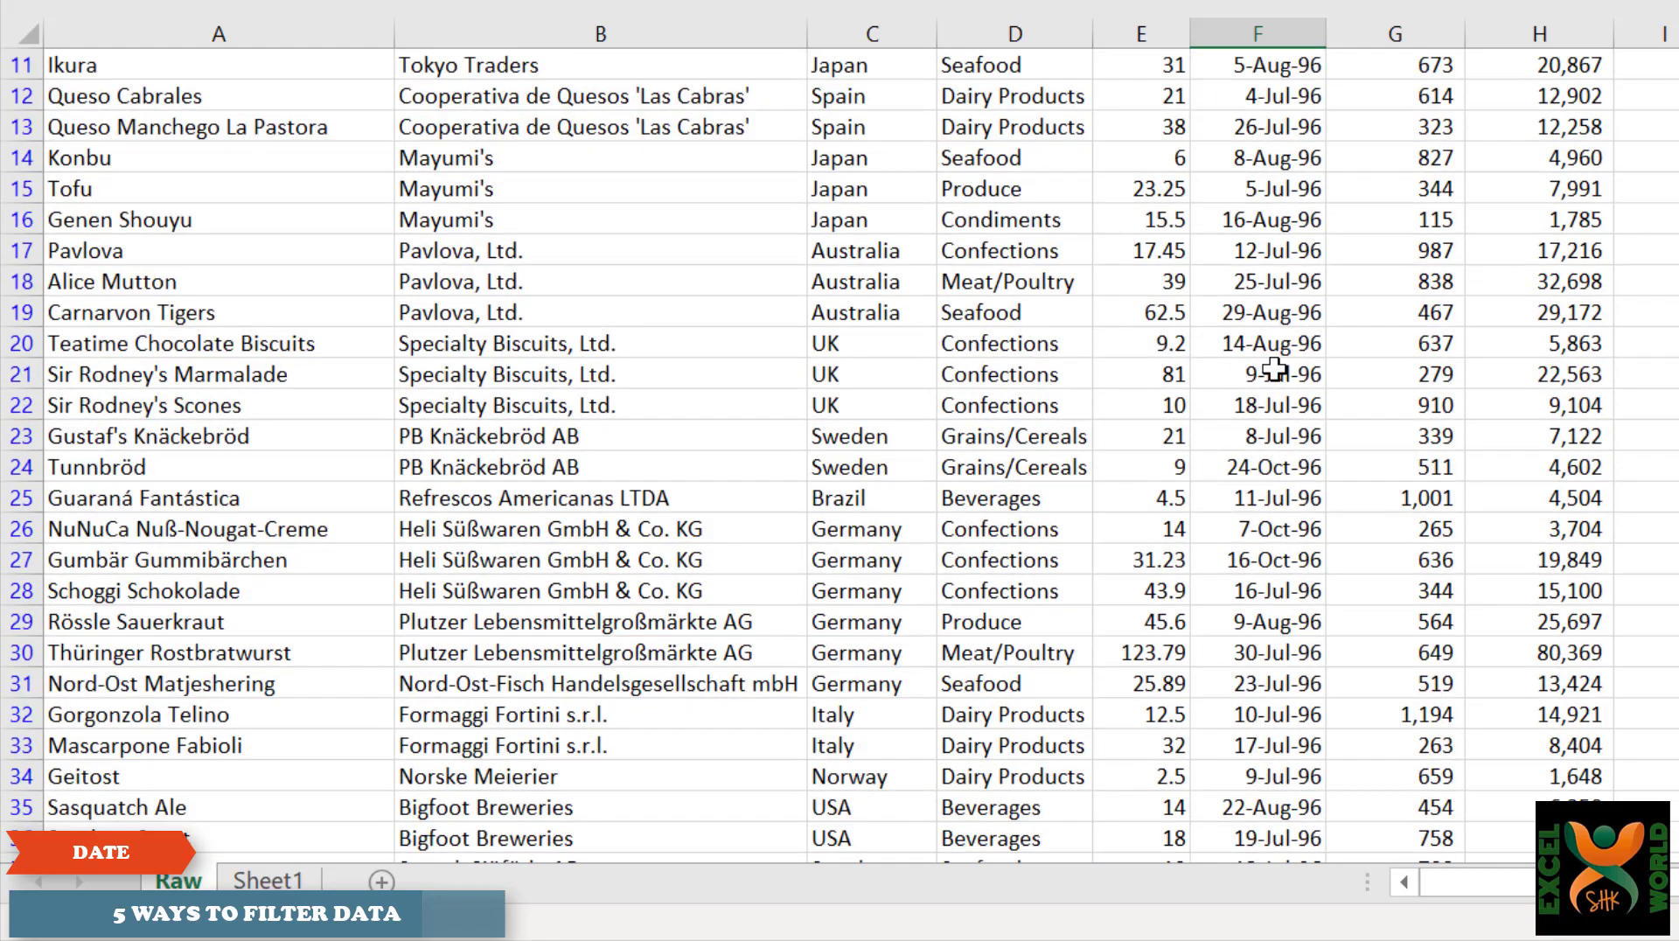
scroll(1274, 371, "down", 8)
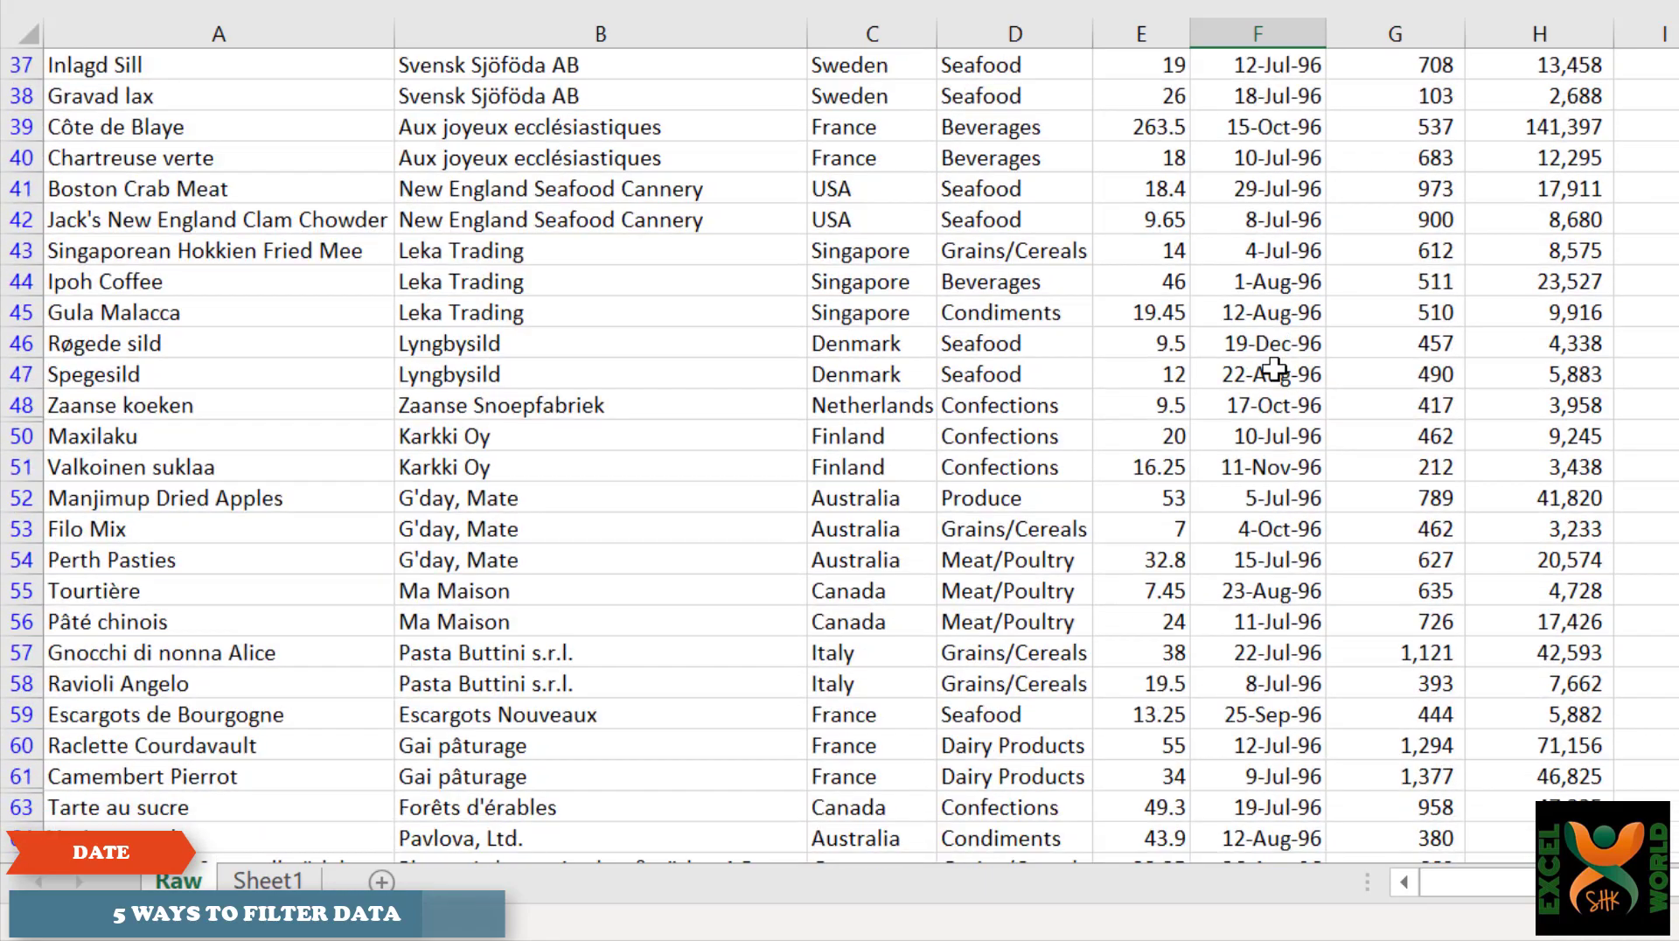
scroll(1274, 371, "down", 3)
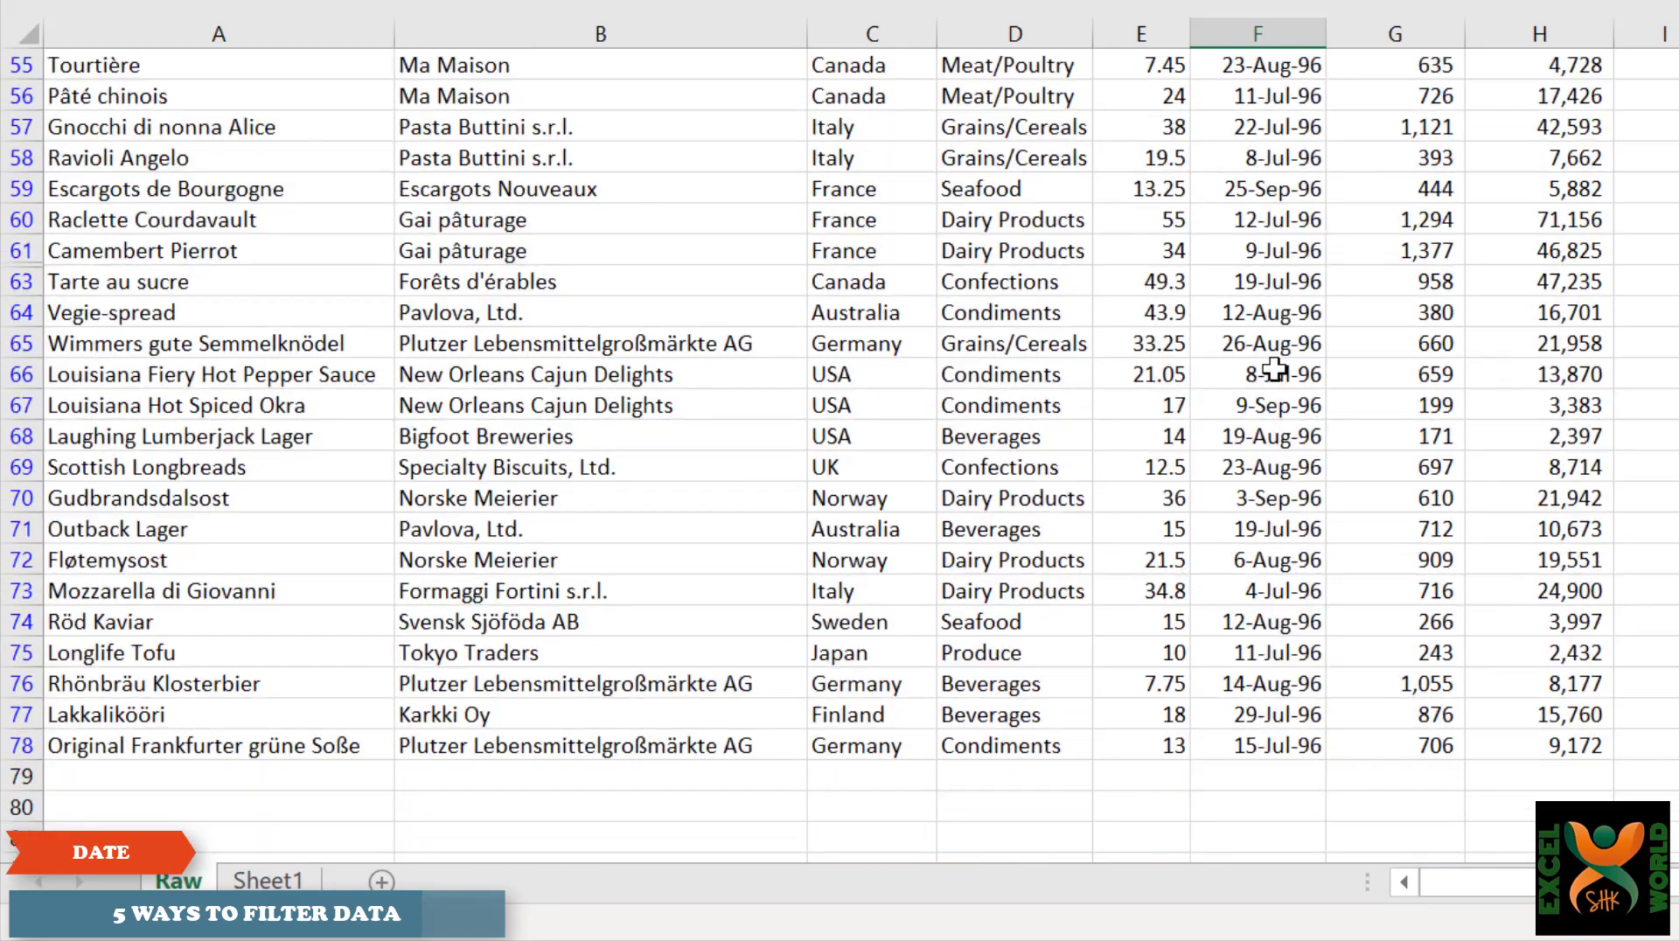
scroll(1274, 370, "up", 18)
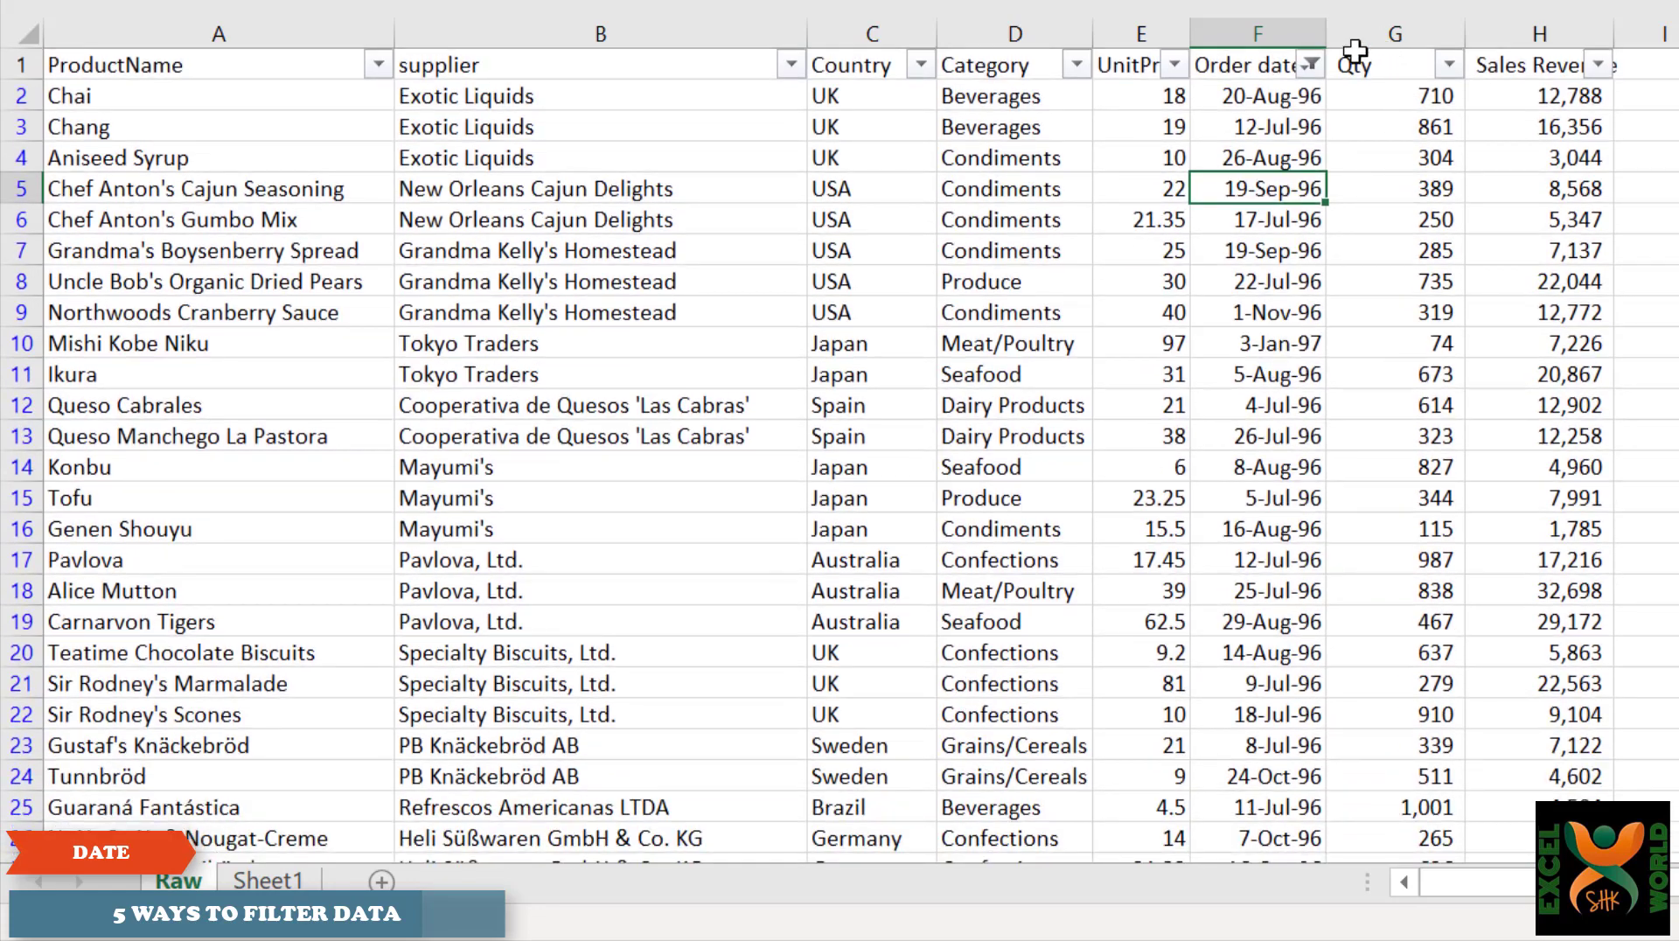
left_click(1309, 64)
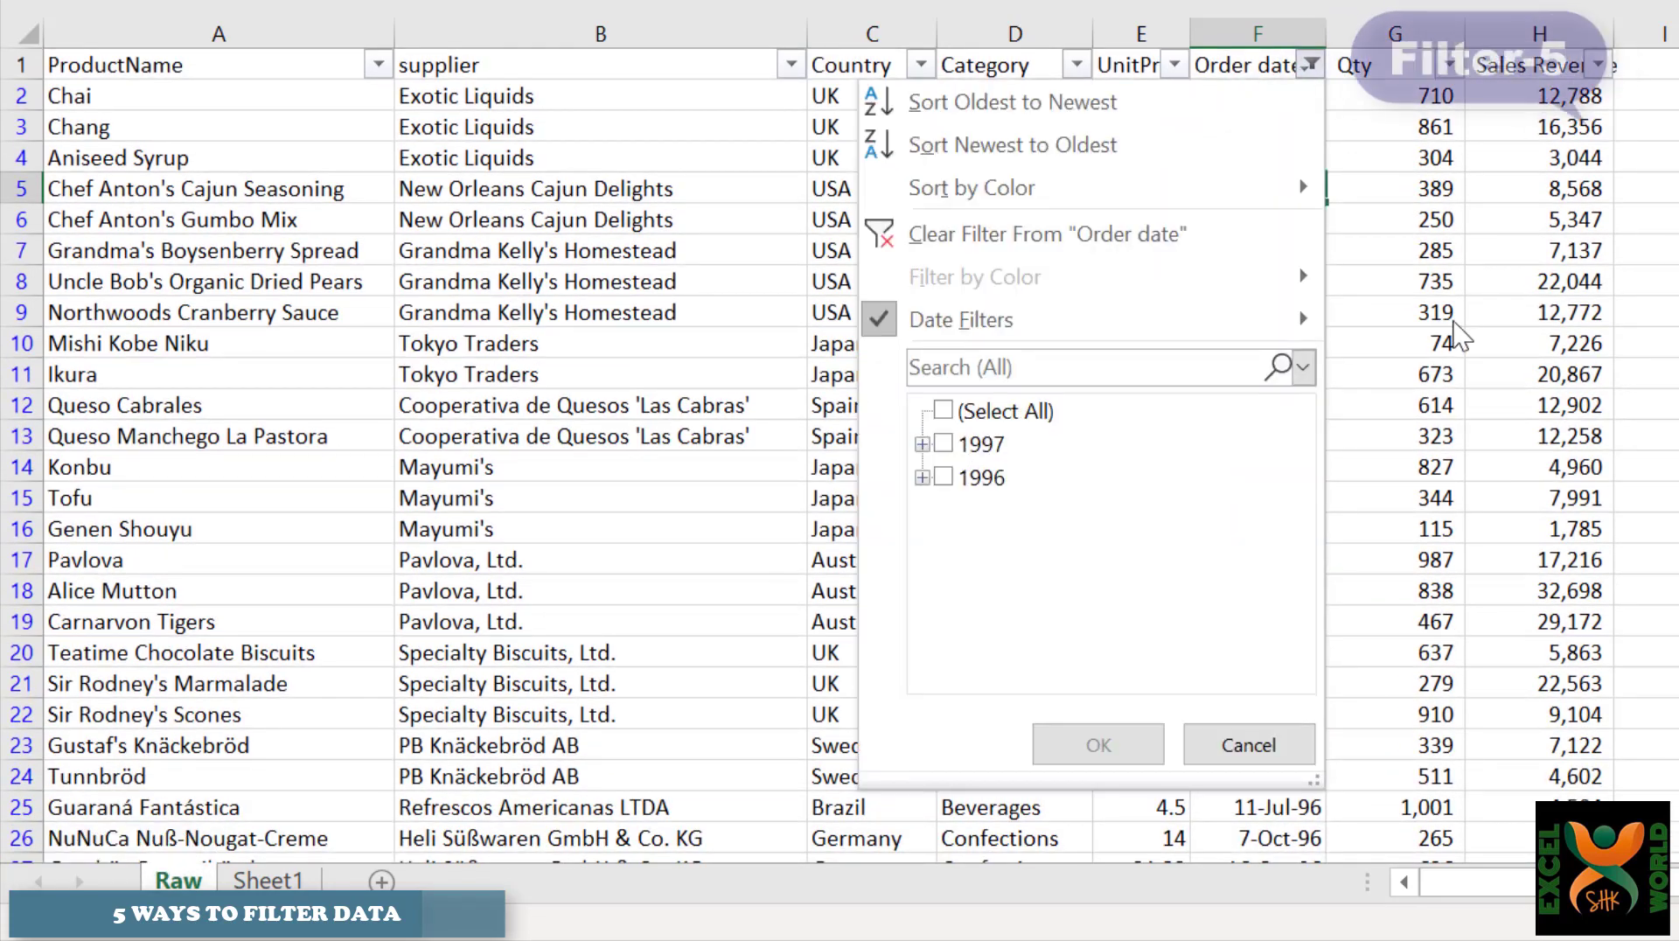
left_click(1452, 317)
Fill the Qty cells G6, G14 and G23 with yellow.
left_click(1456, 222)
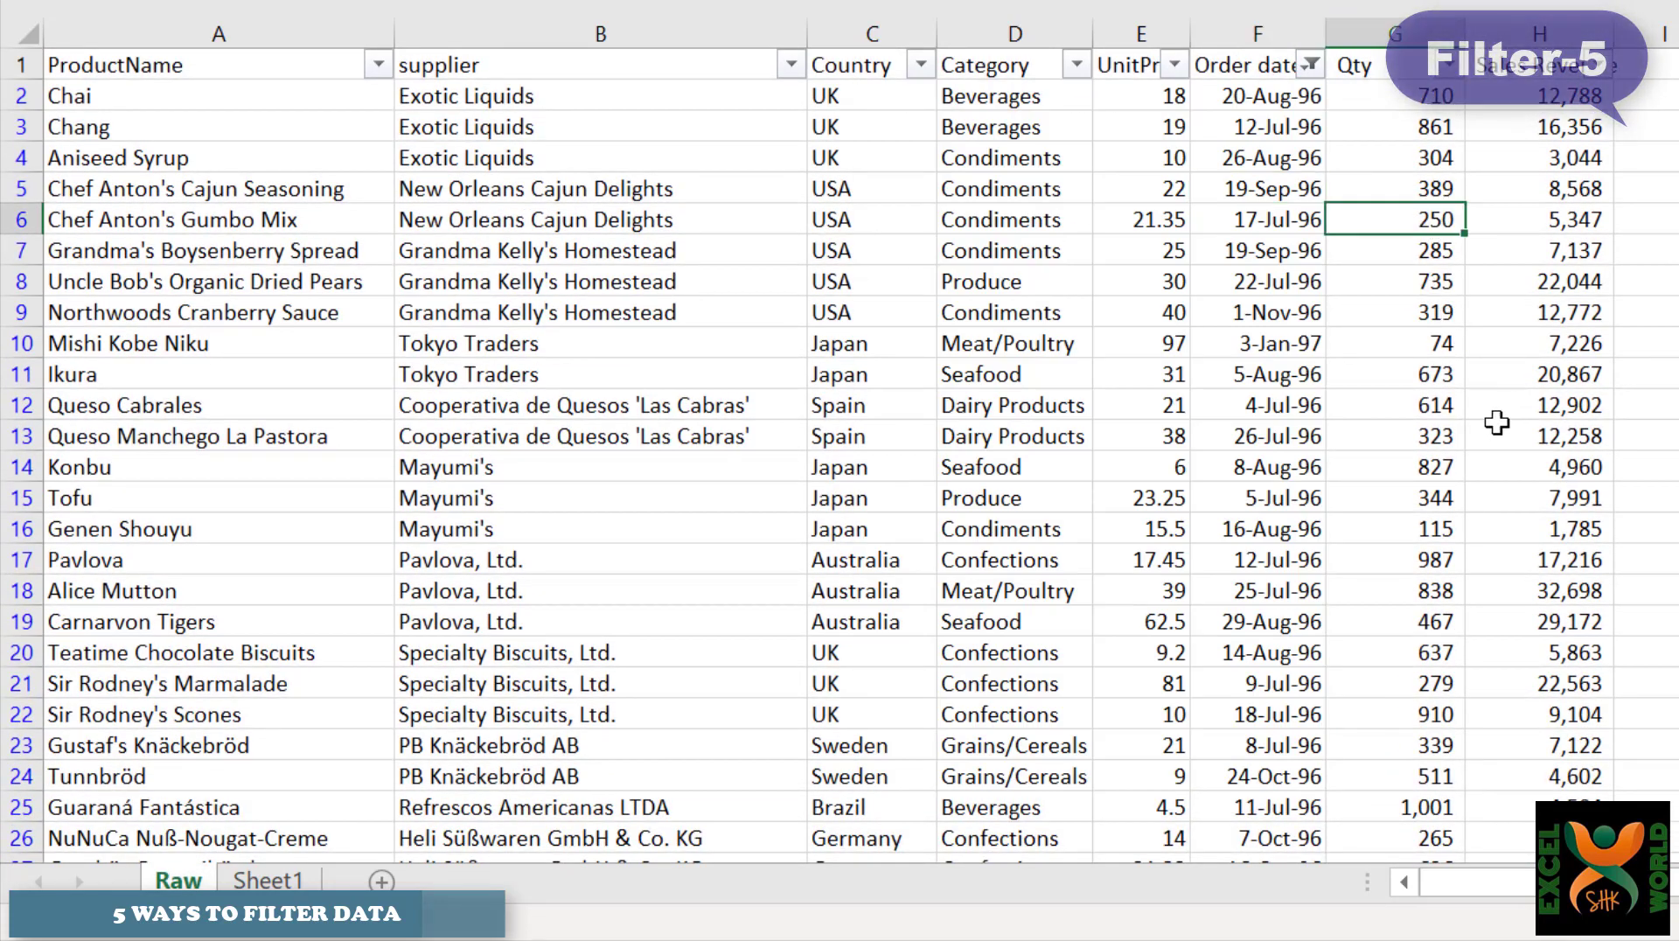
left_click(1437, 472, "ctrl")
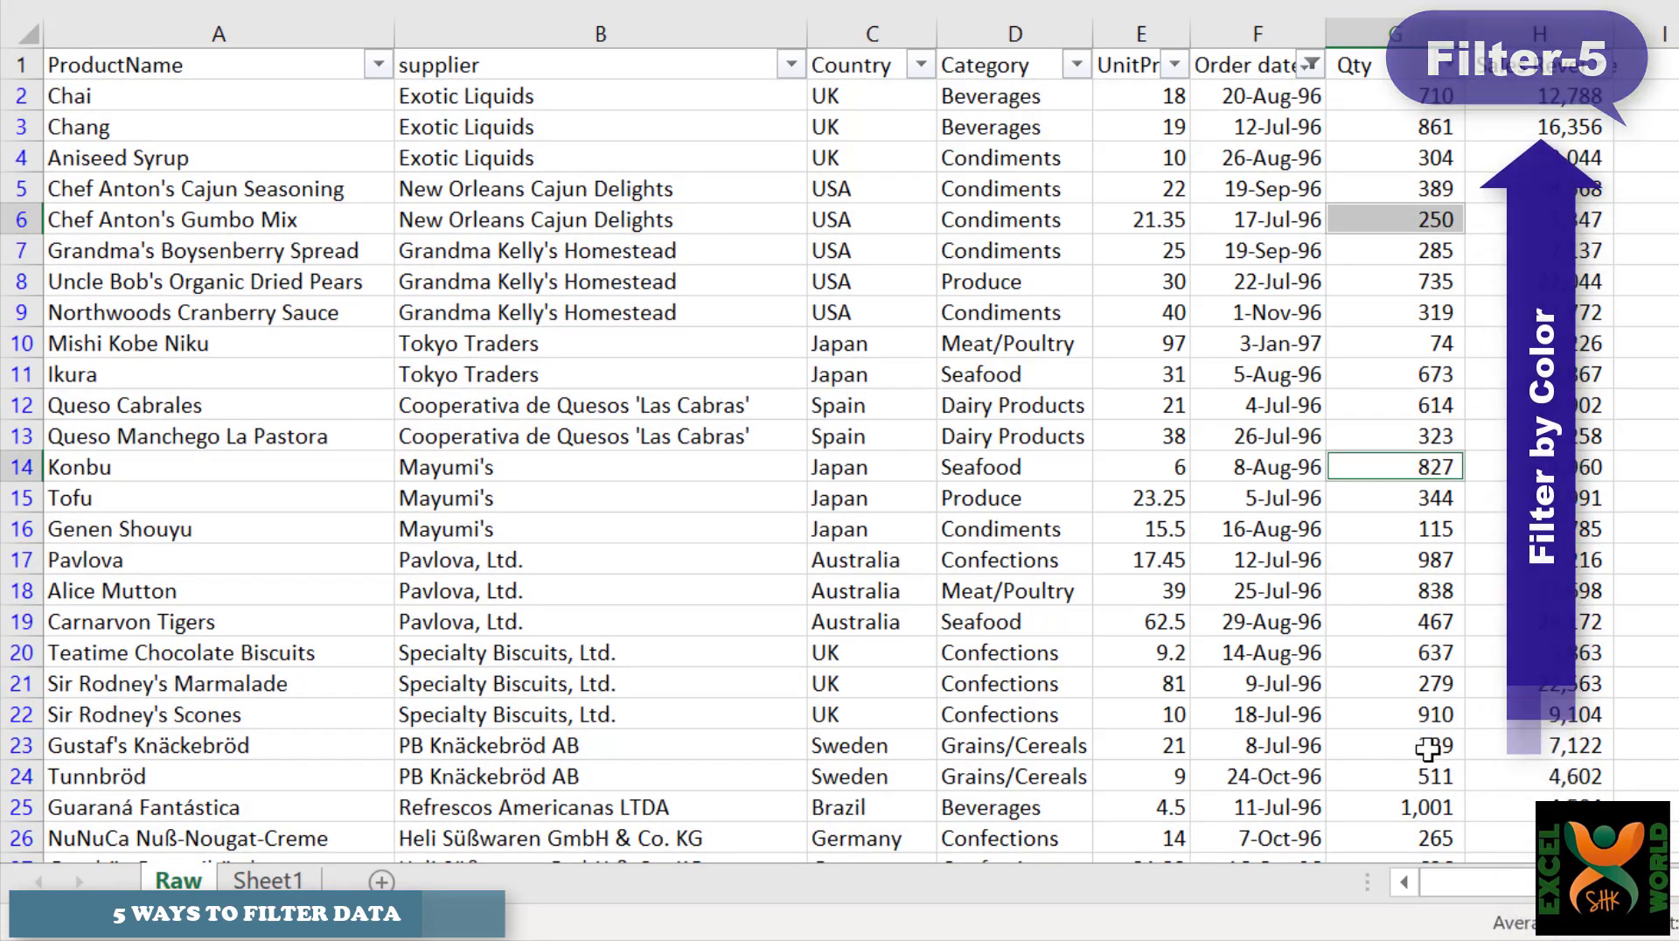
left_click(1427, 745, "ctrl")
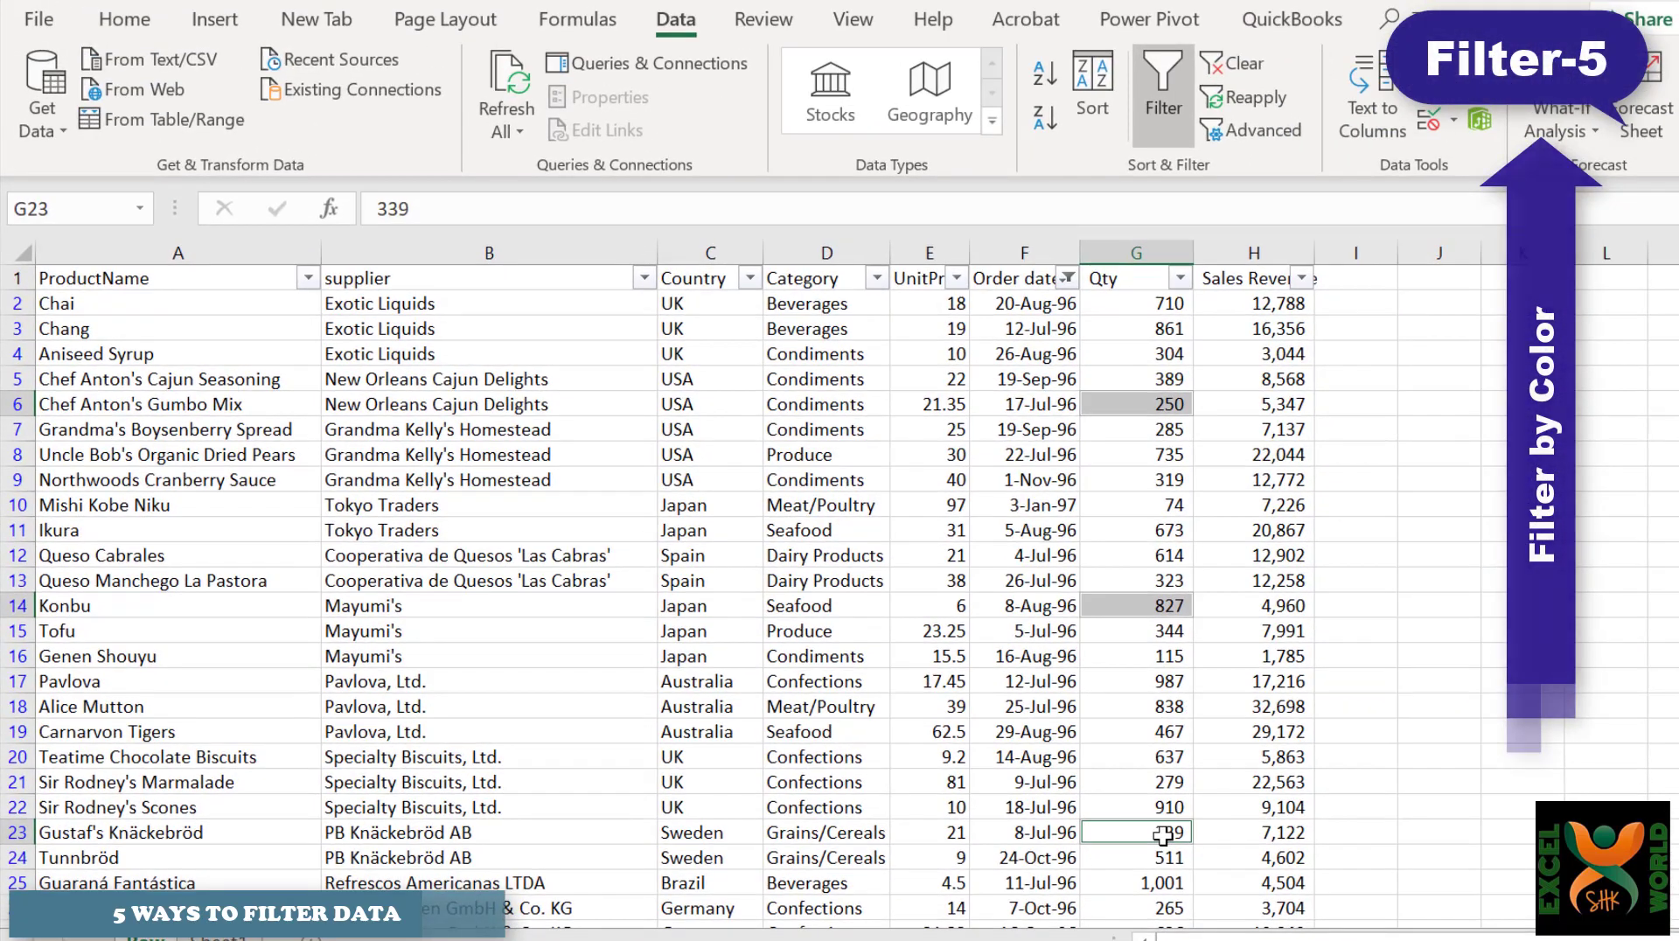
left_click(124, 20)
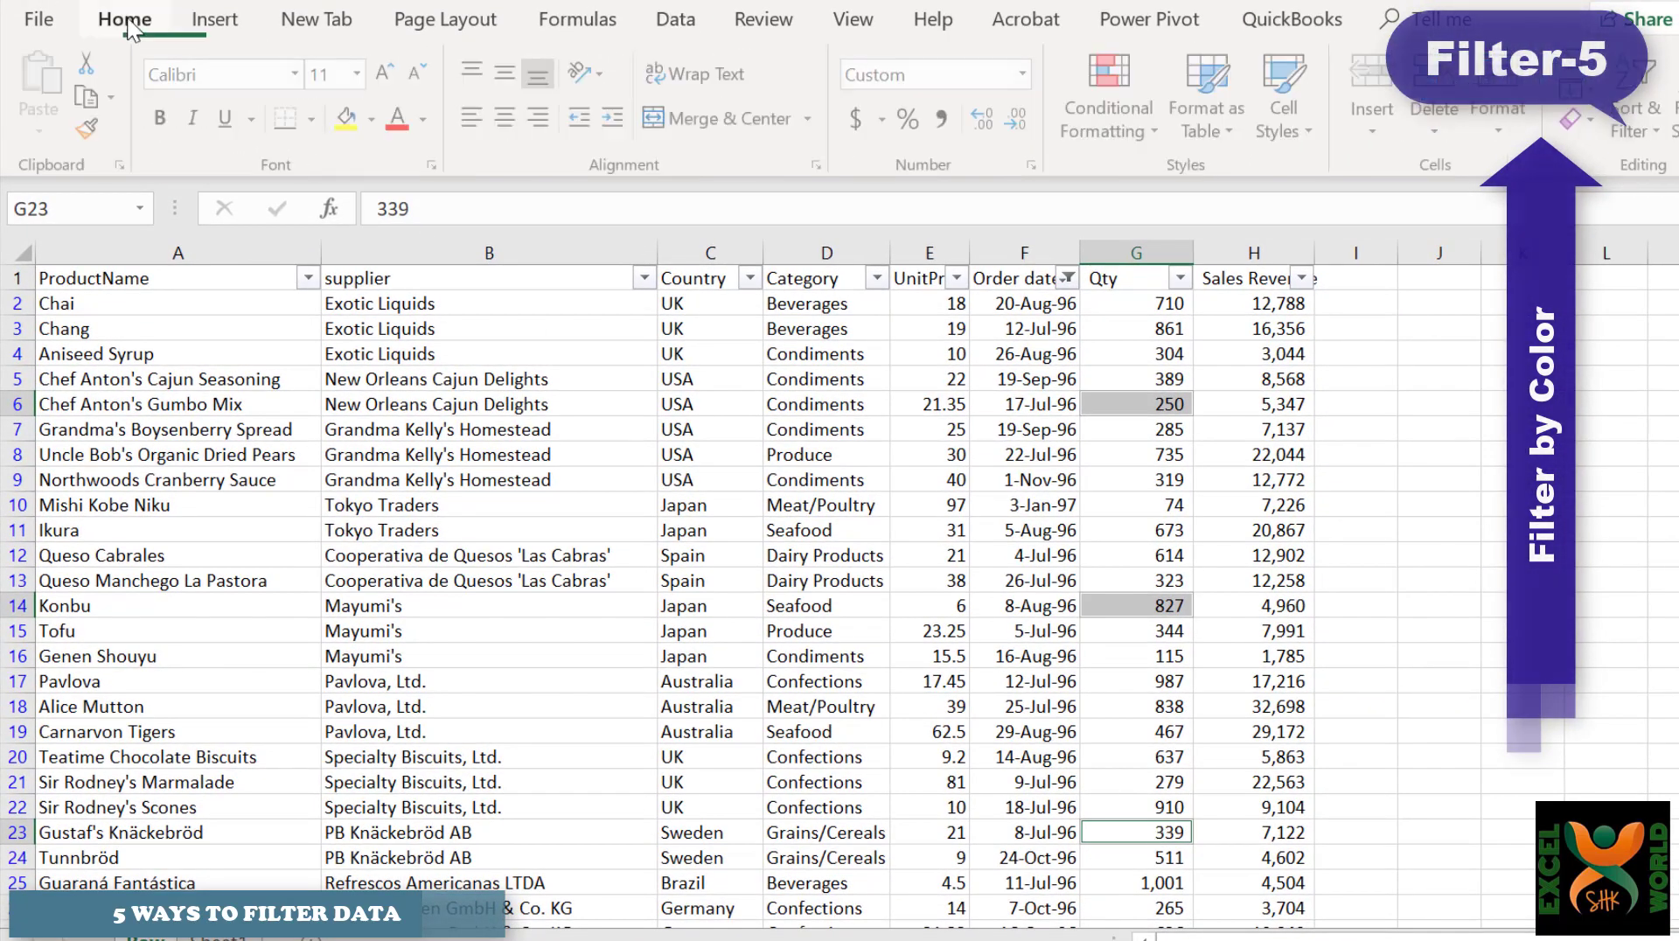
left_click(350, 117)
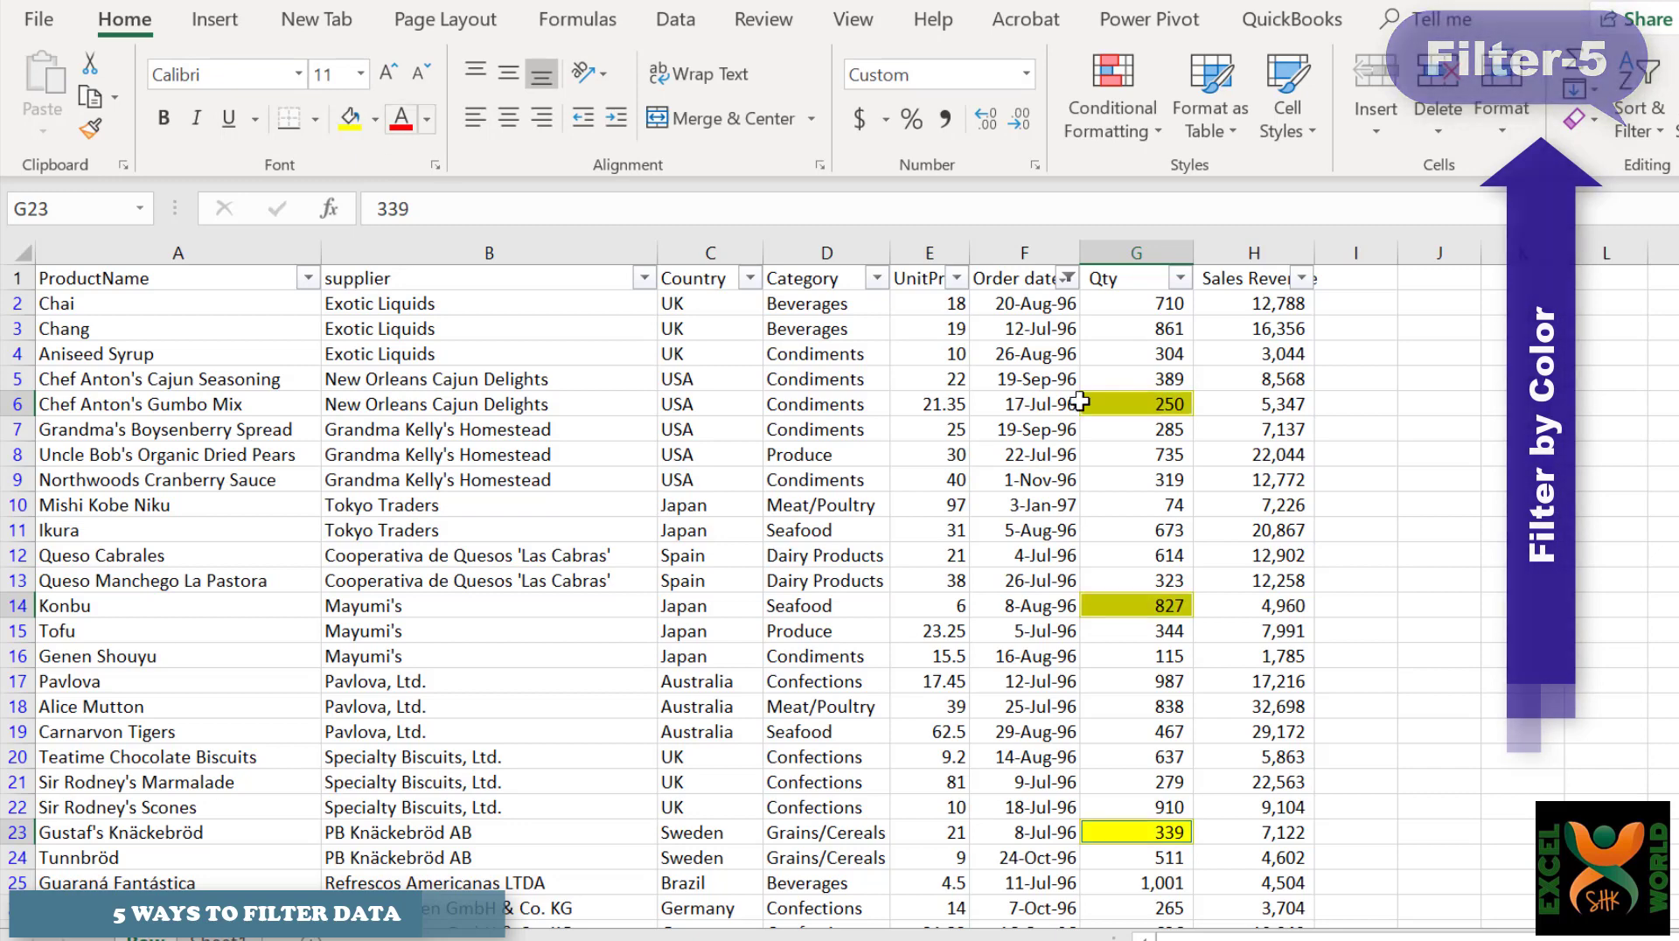
Fill the Sales Revenue cells H9, H18 and H25 with light green.
left_click(1333, 499)
left_click(1246, 480)
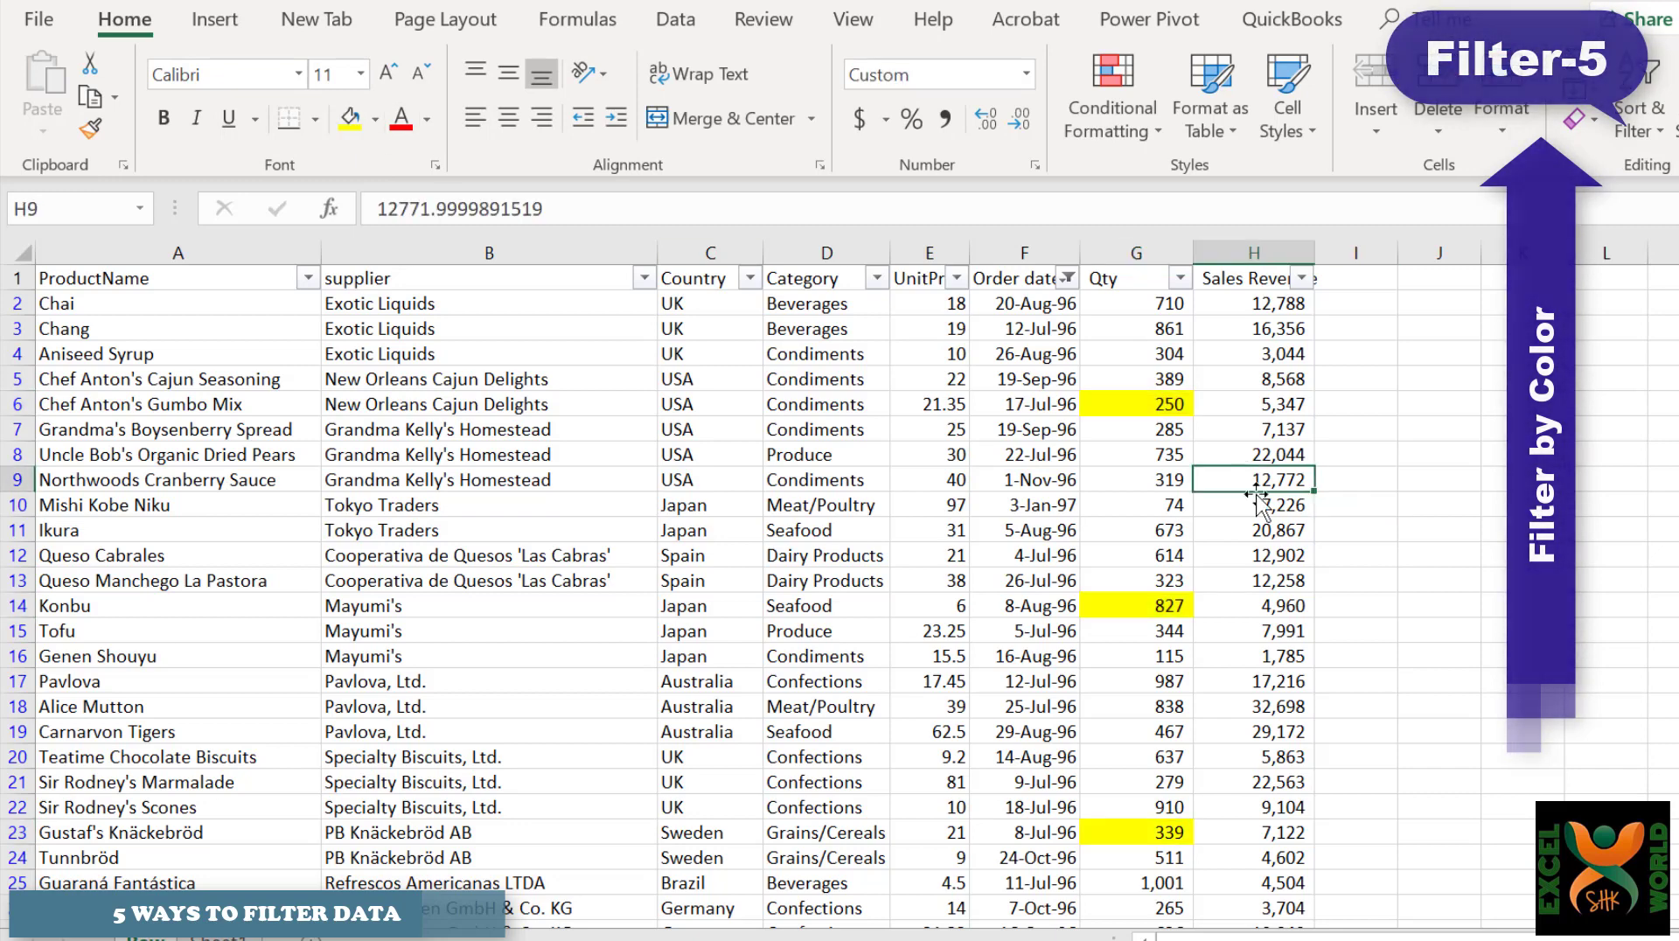
left_click(1265, 711, "ctrl")
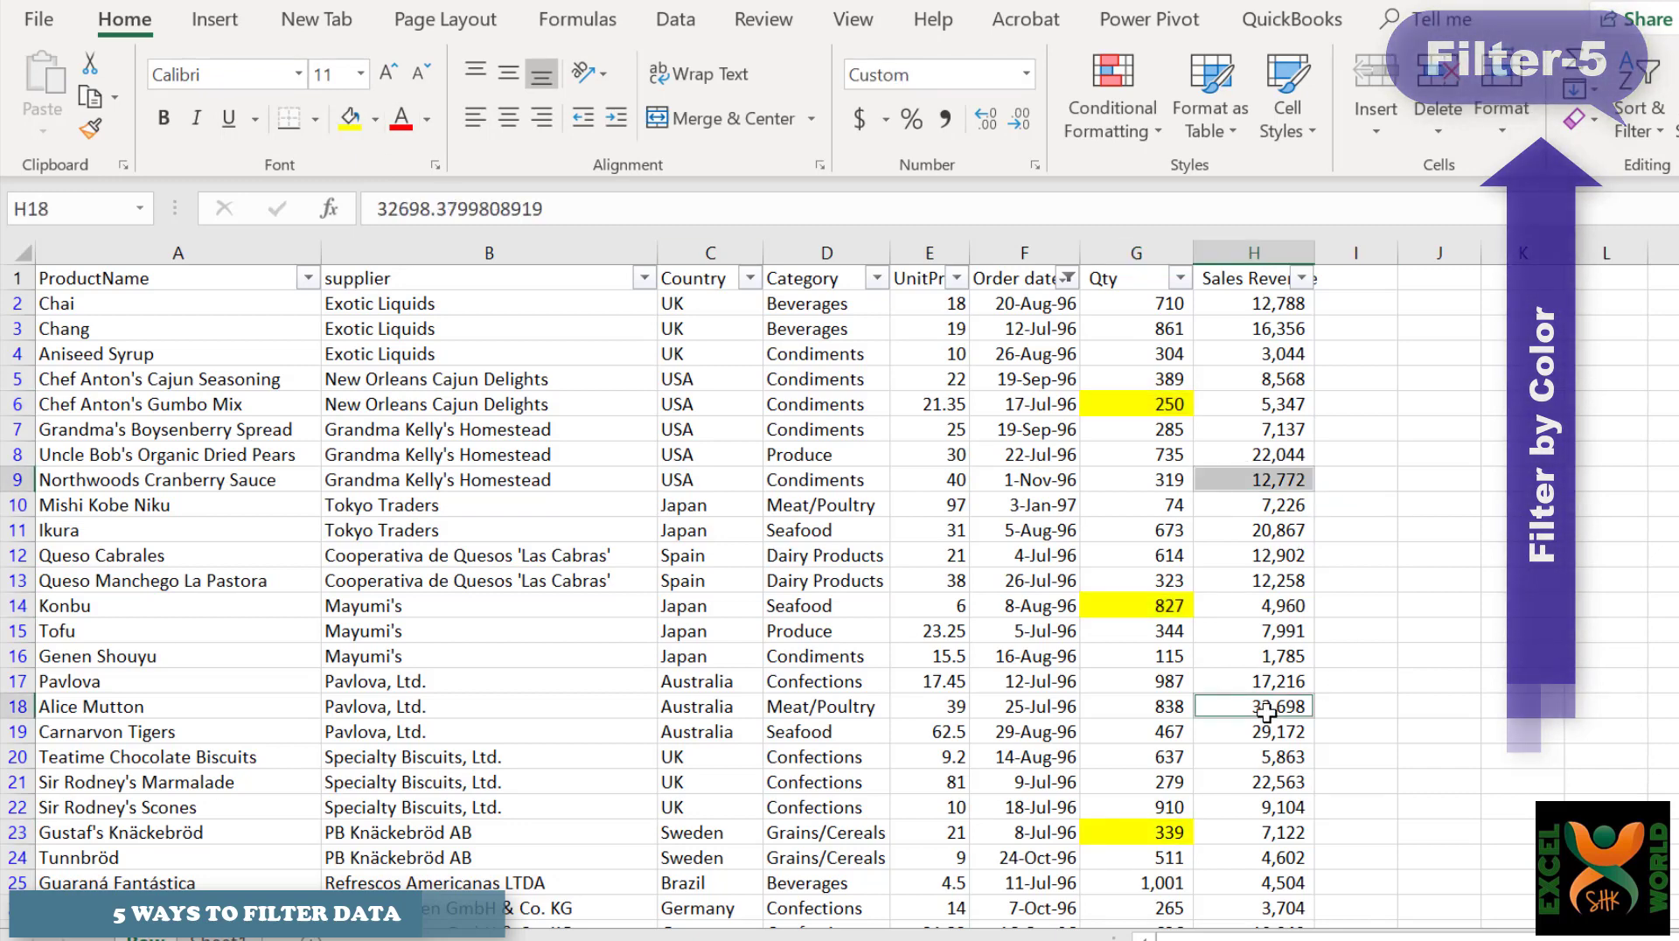
left_click(1271, 885, "ctrl")
left_click(375, 119)
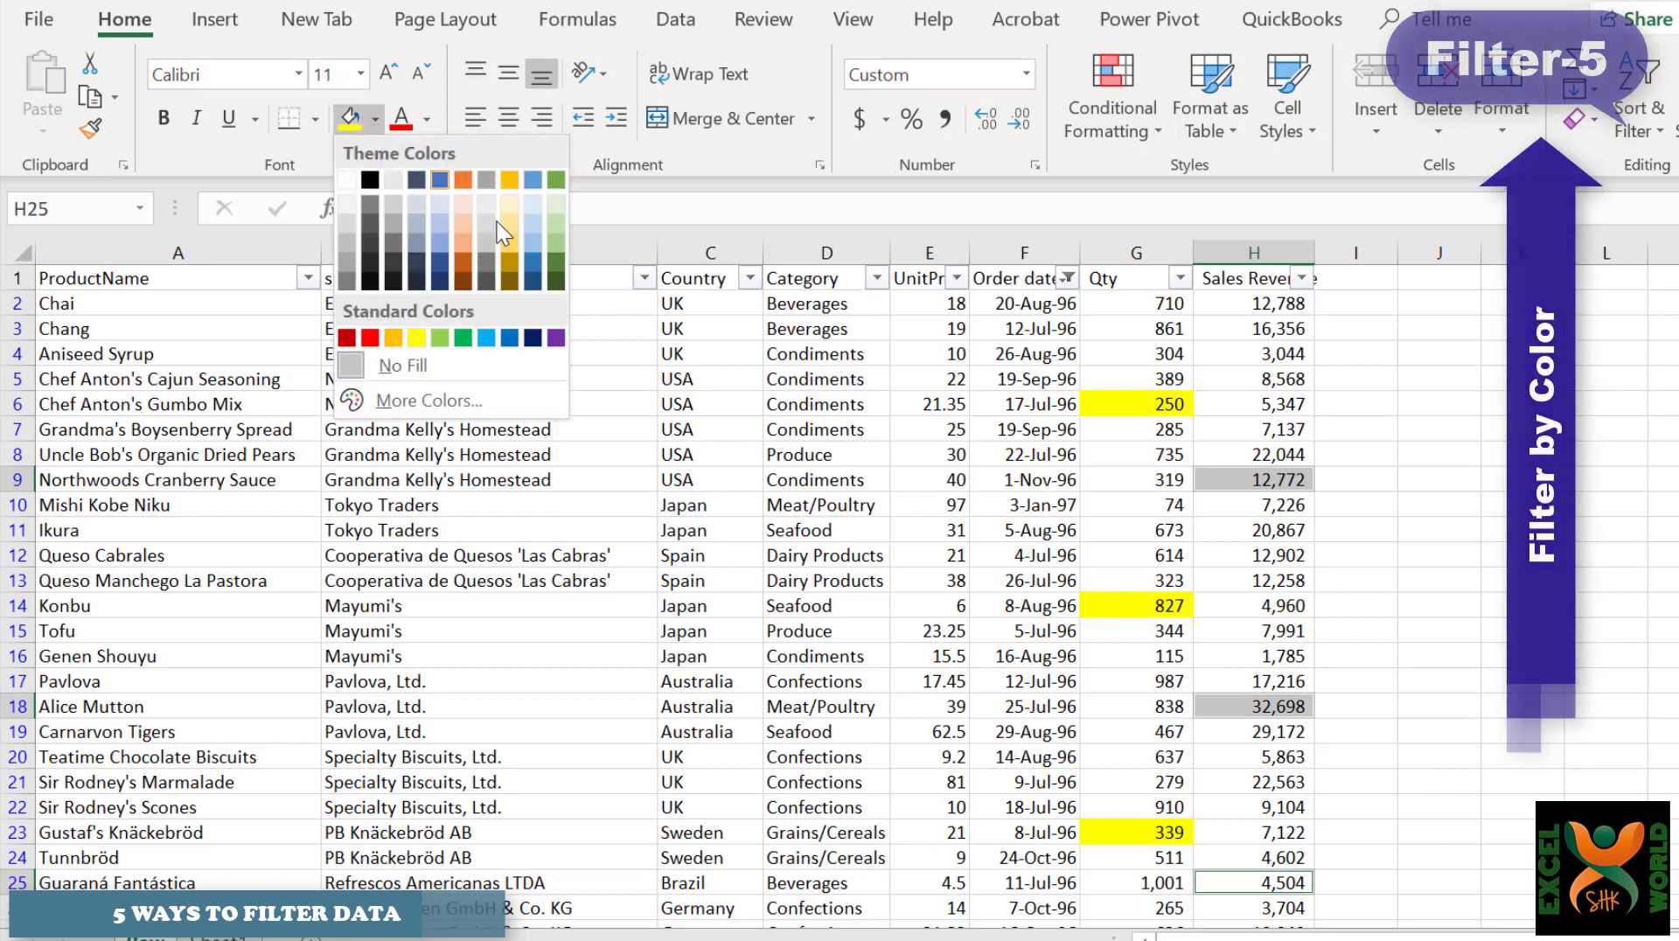
left_click(556, 245)
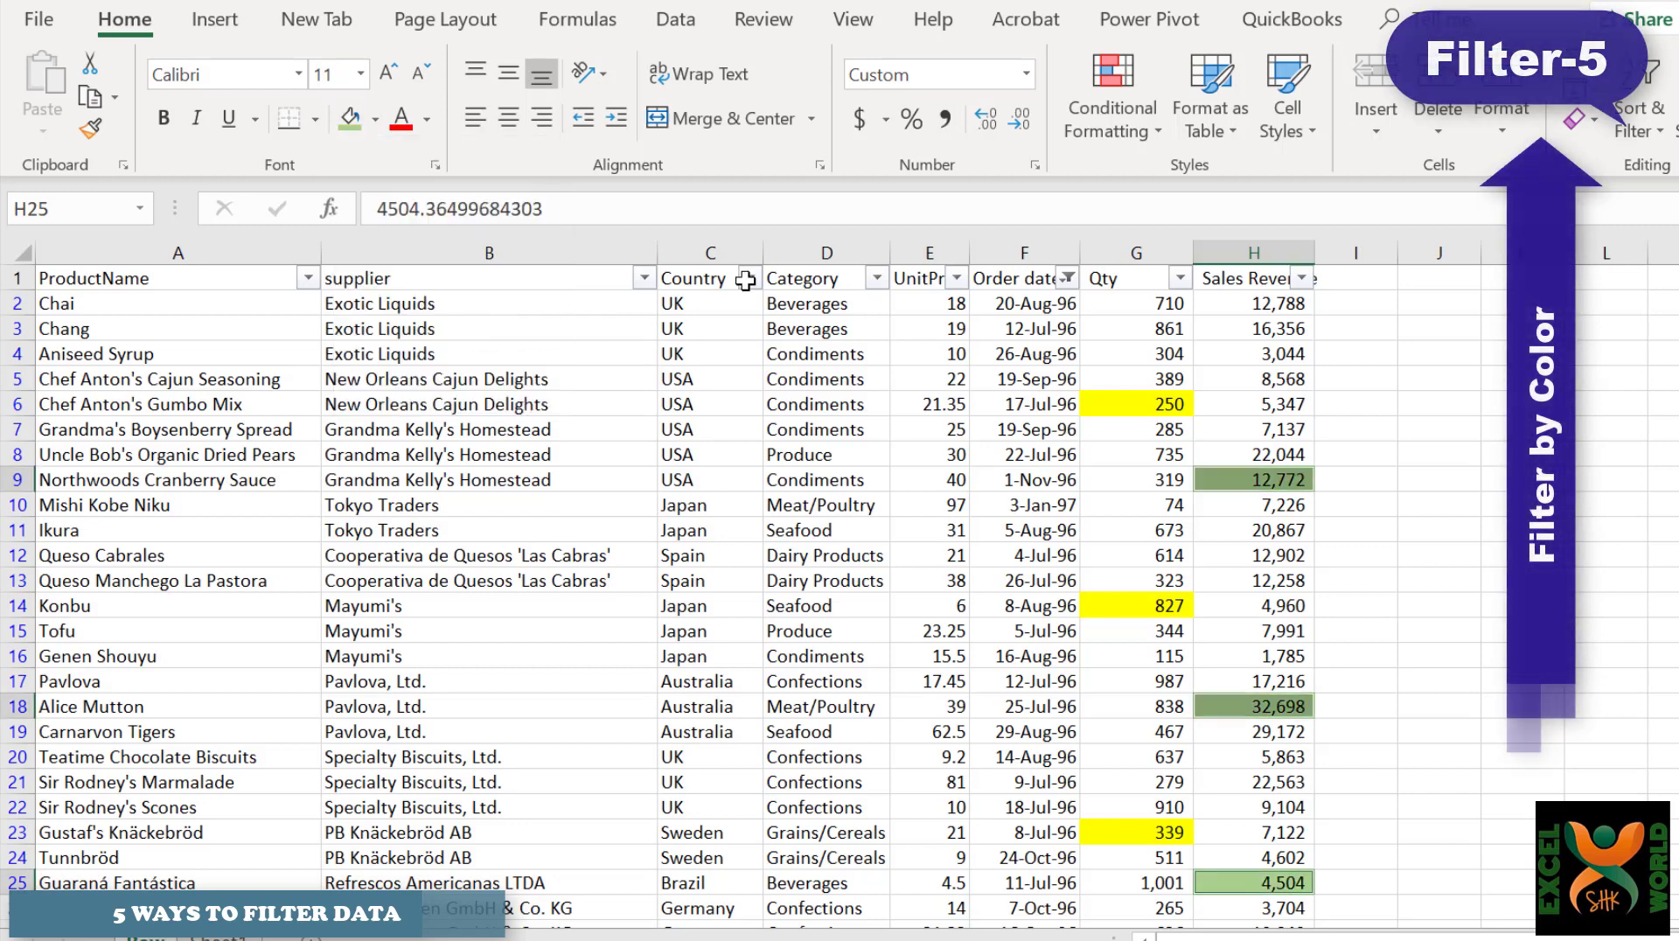
left_click(1153, 485)
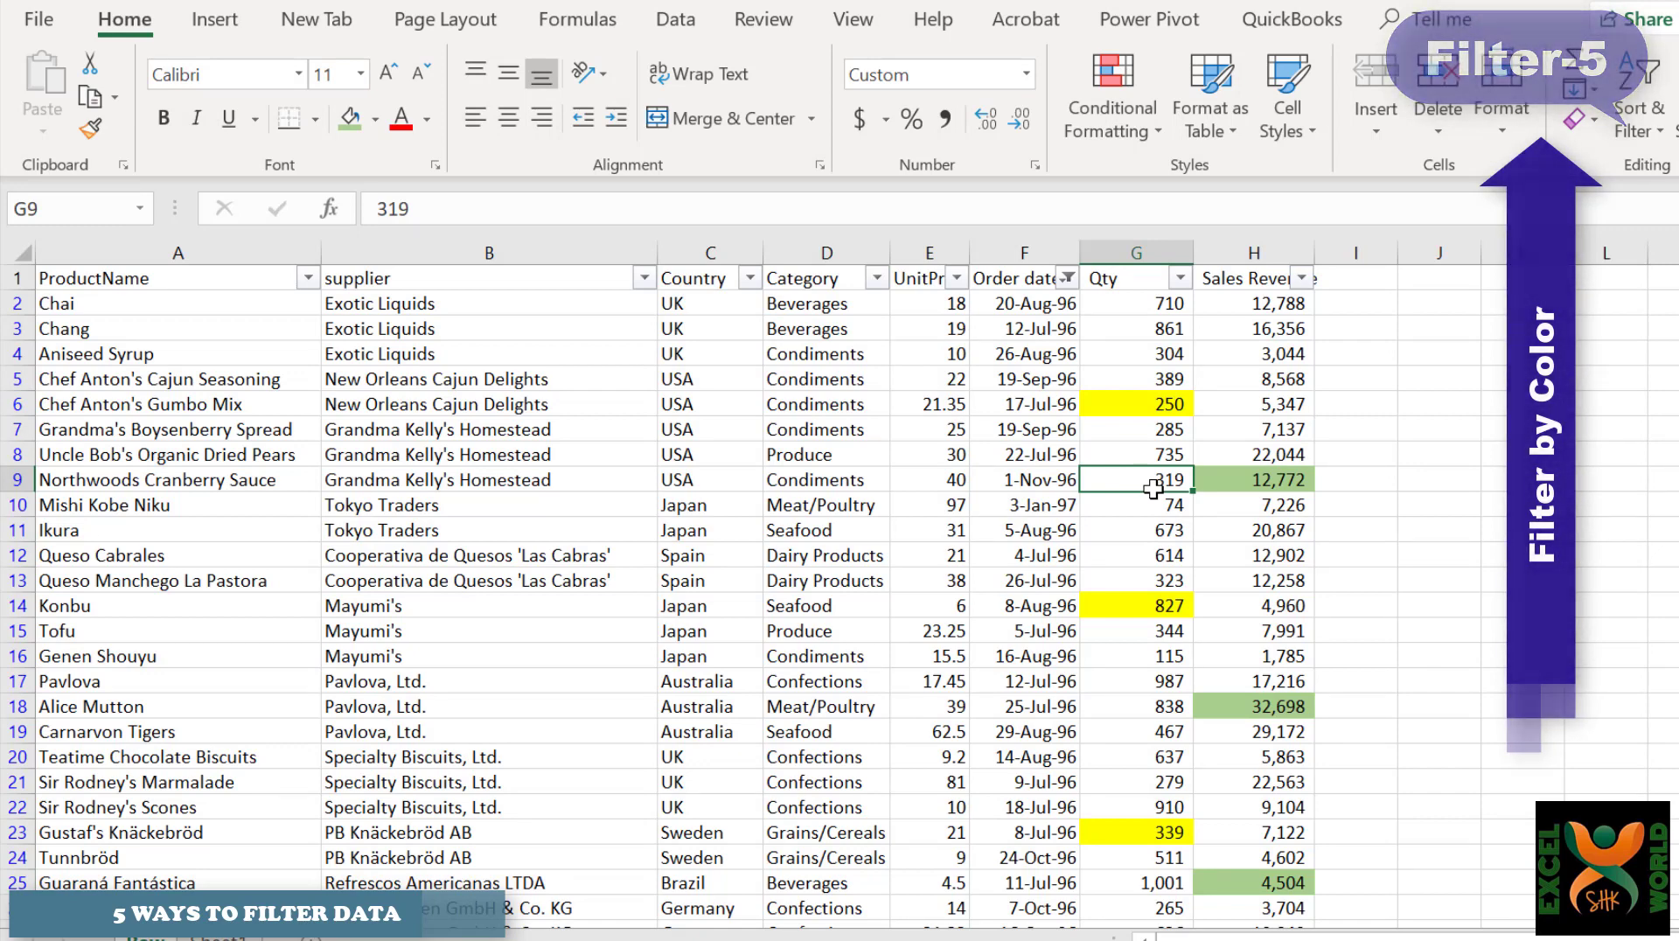
Filter the Qty column by yellow cell color, and clear that filter again.
left_click(1180, 278)
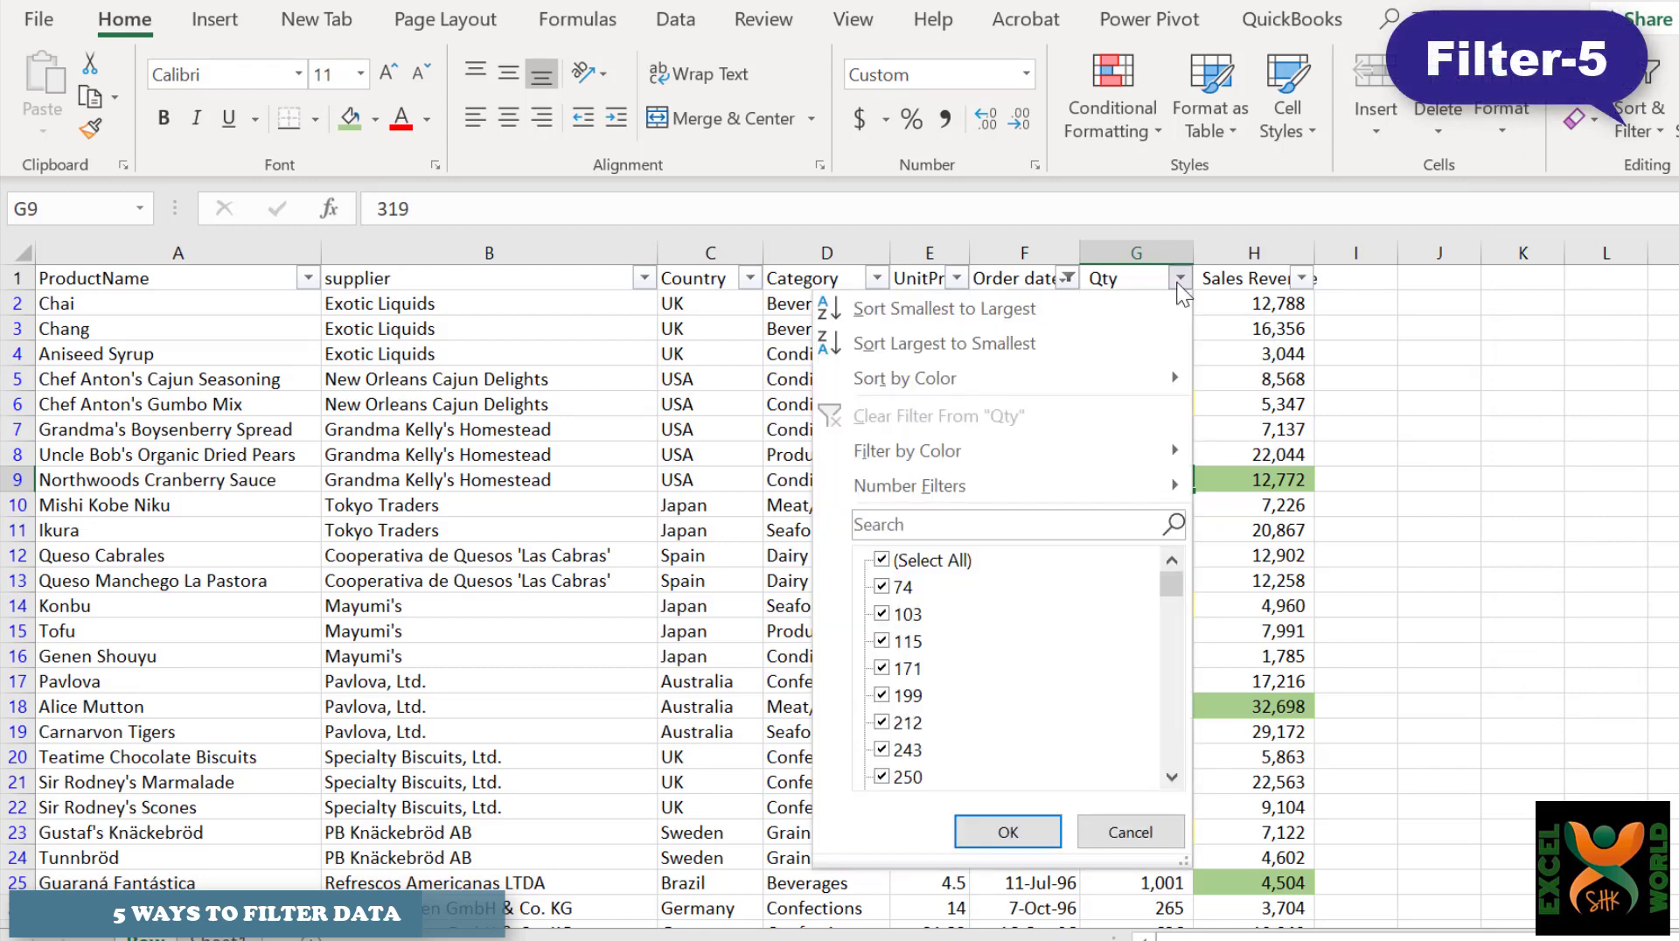
mouse_move(995, 455)
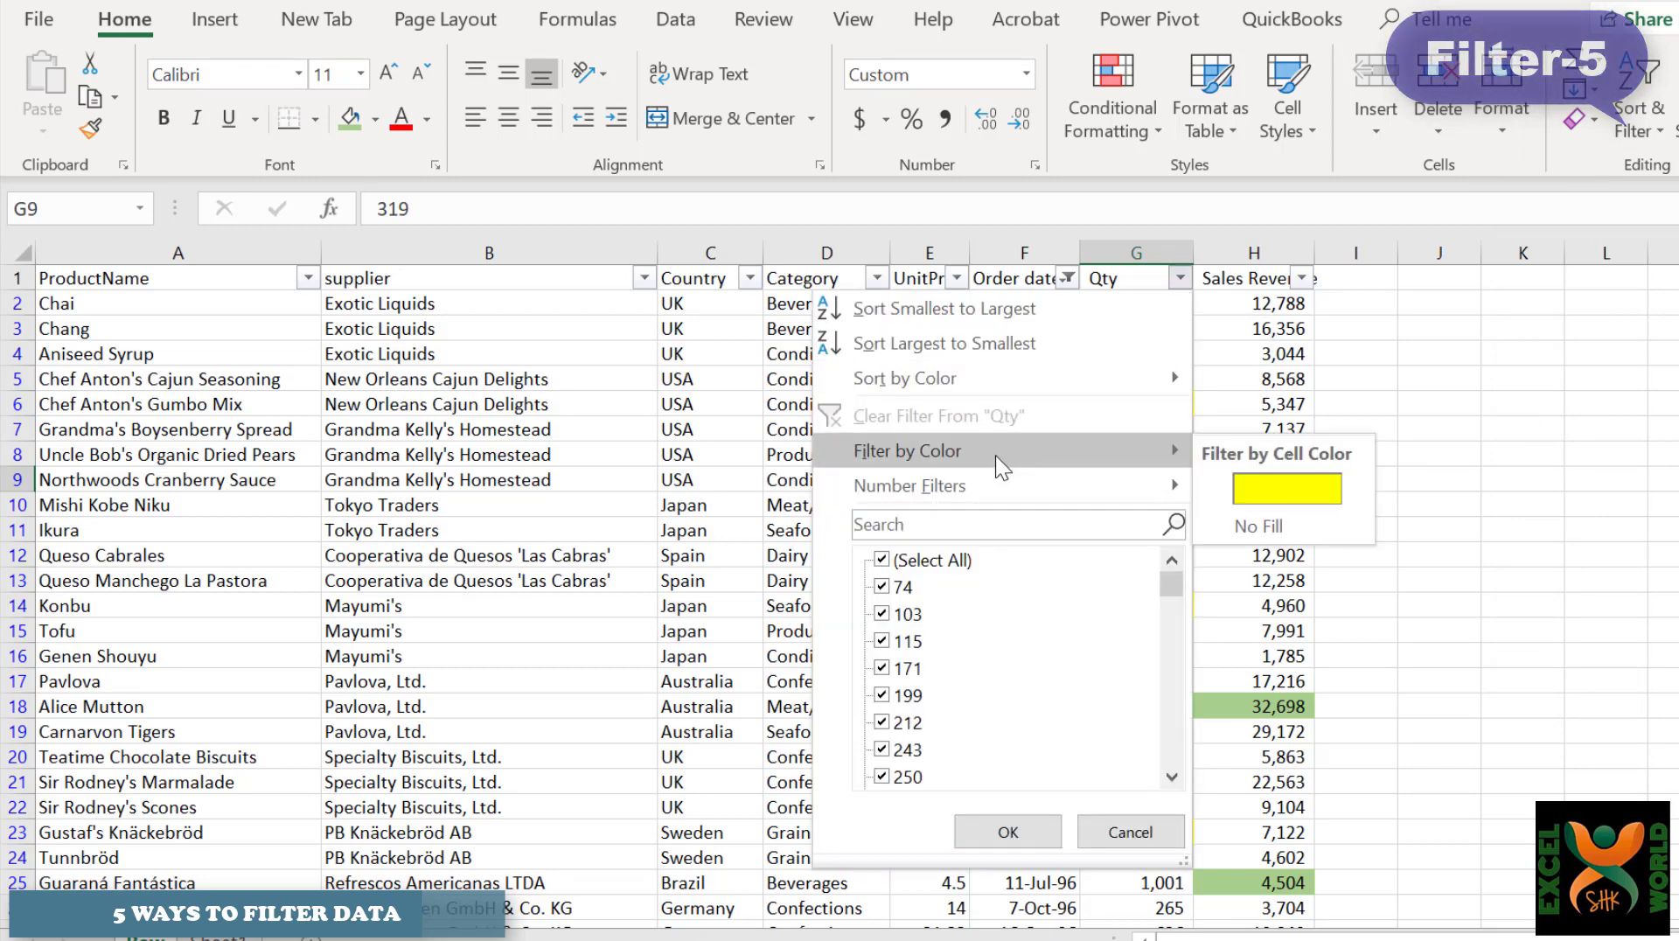
left_click(1284, 490)
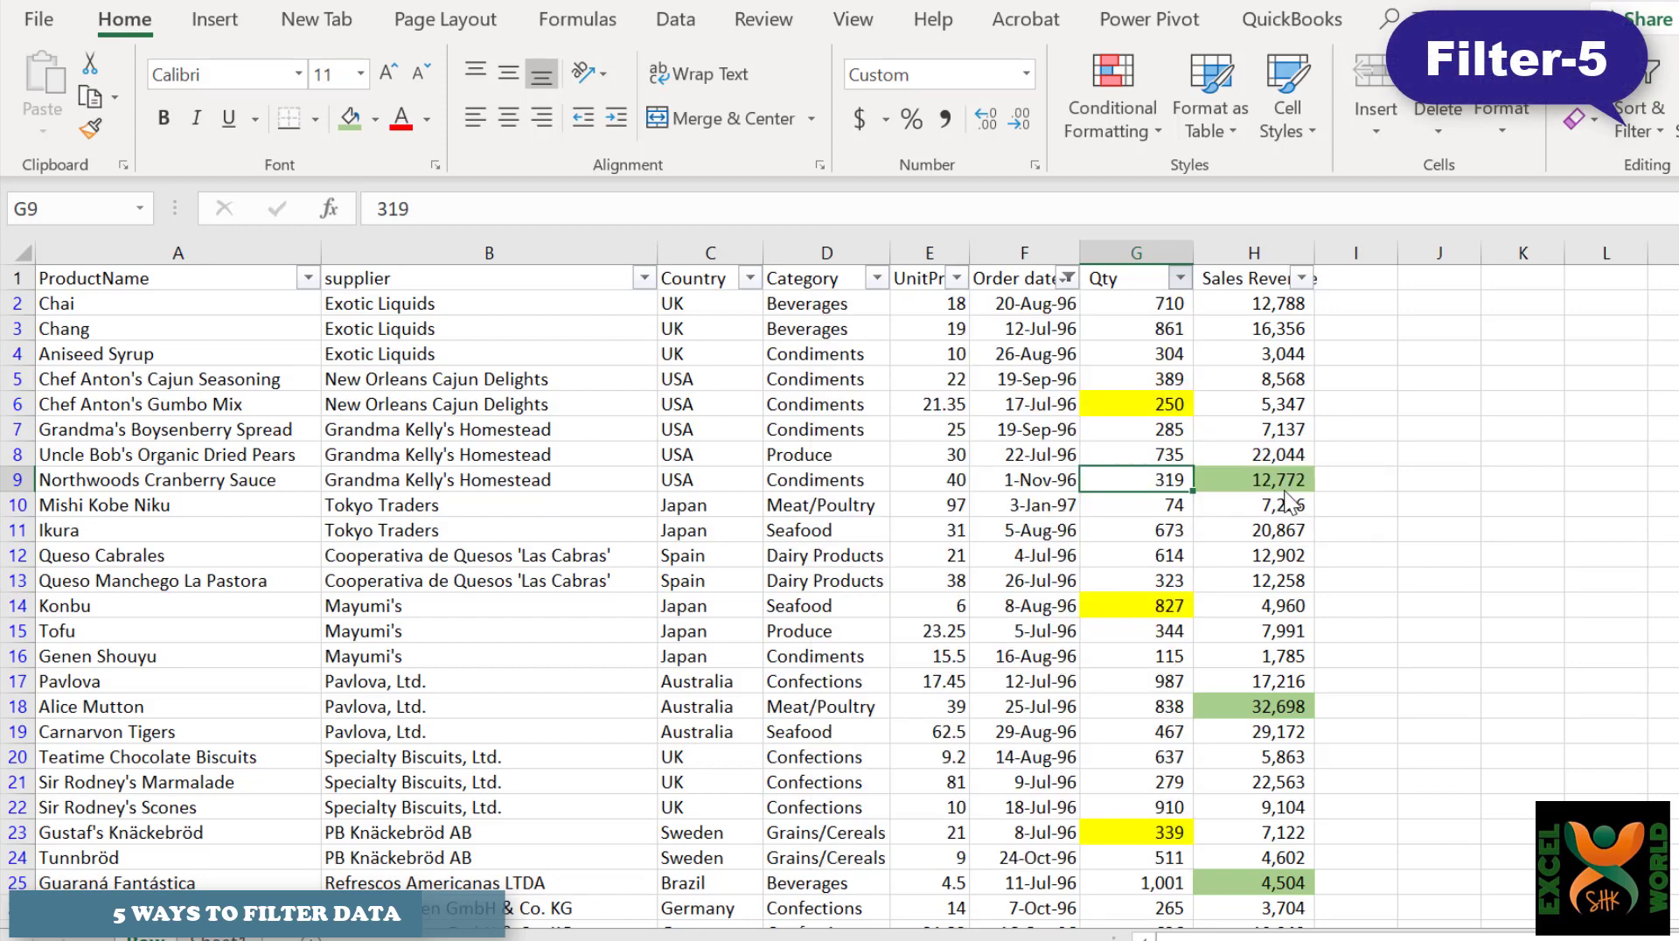
left_click(1180, 278)
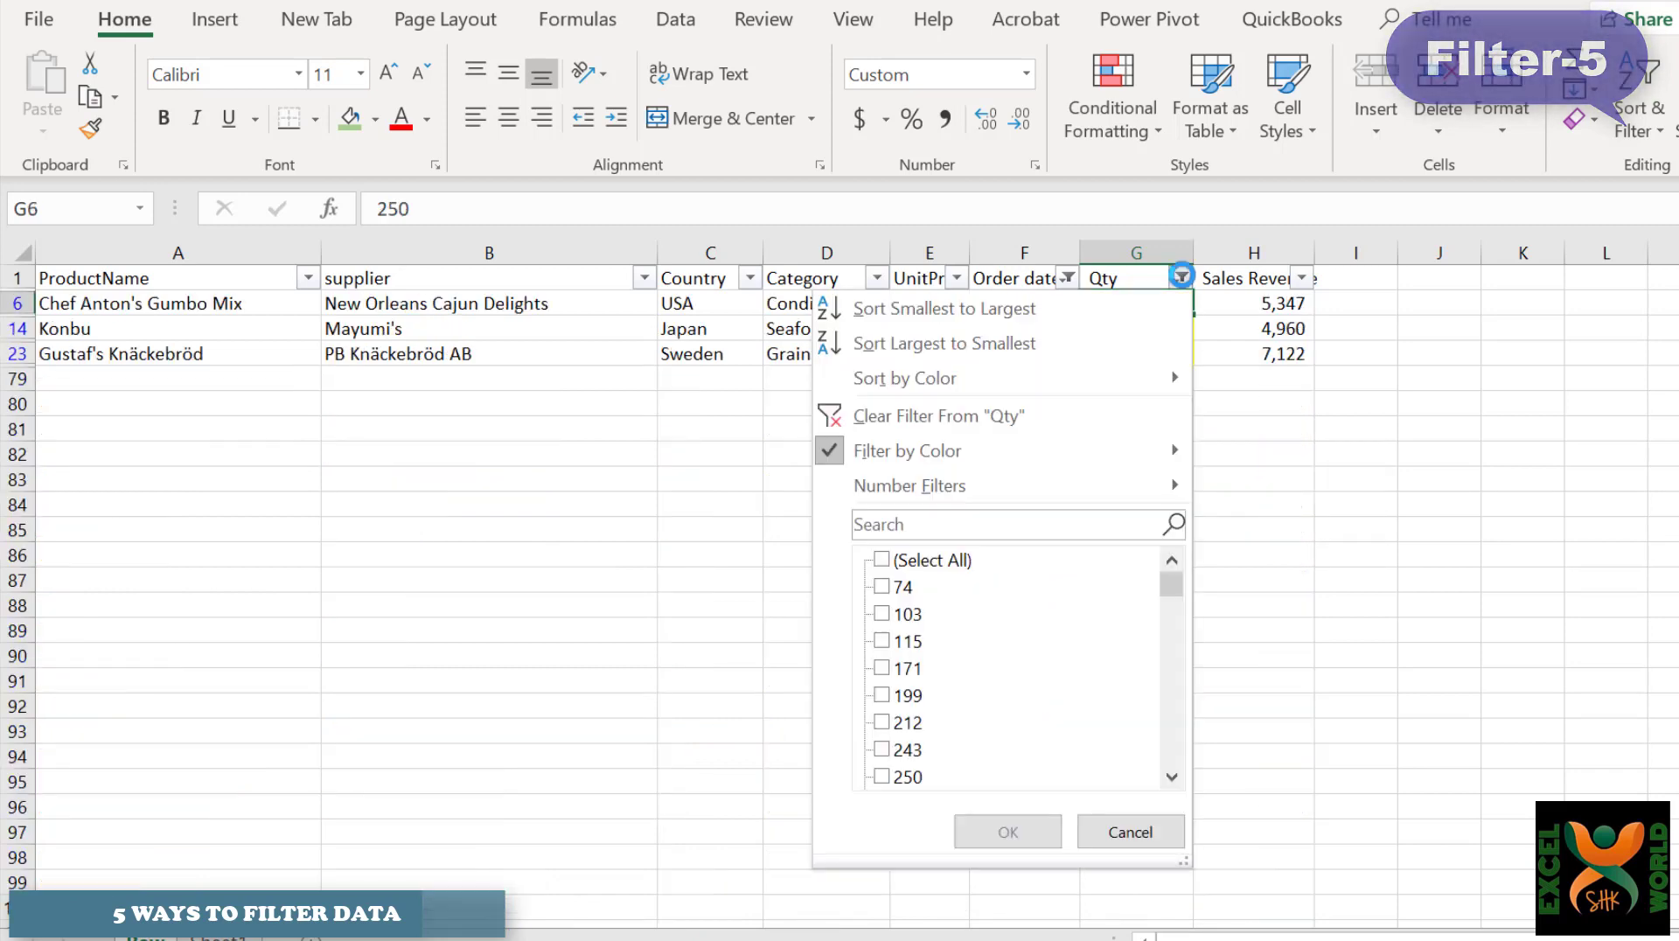
left_click(969, 418)
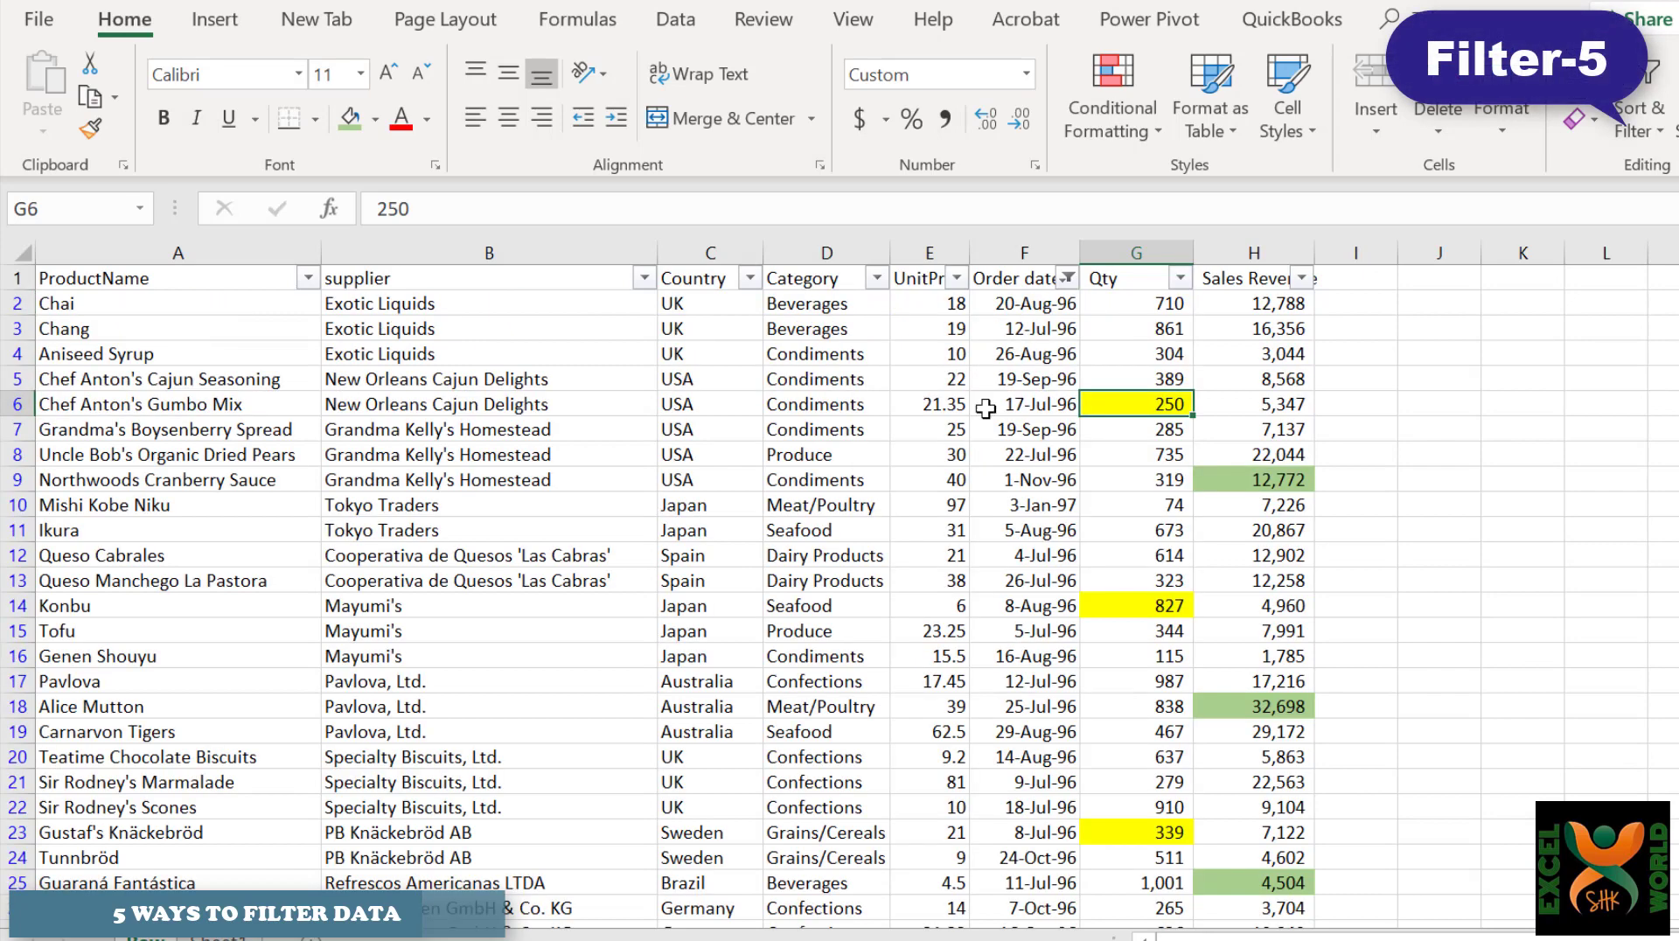
Filter the Sales Revenue column by green cell color.
left_click(1301, 279)
mouse_move(1238, 464)
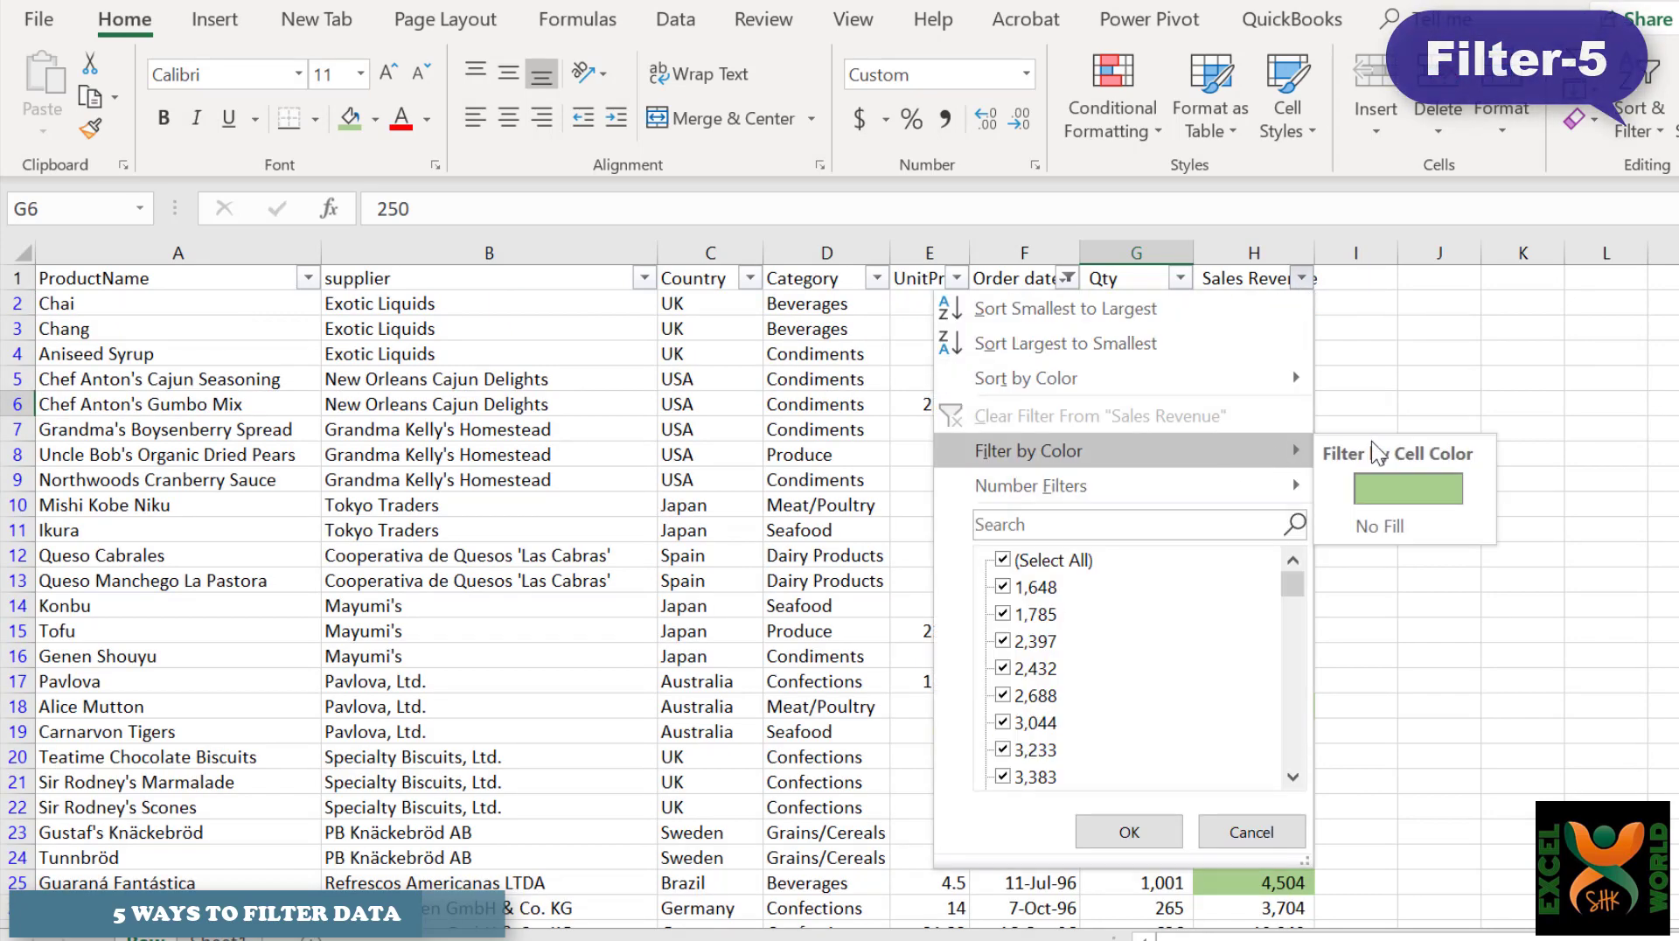
left_click(1435, 495)
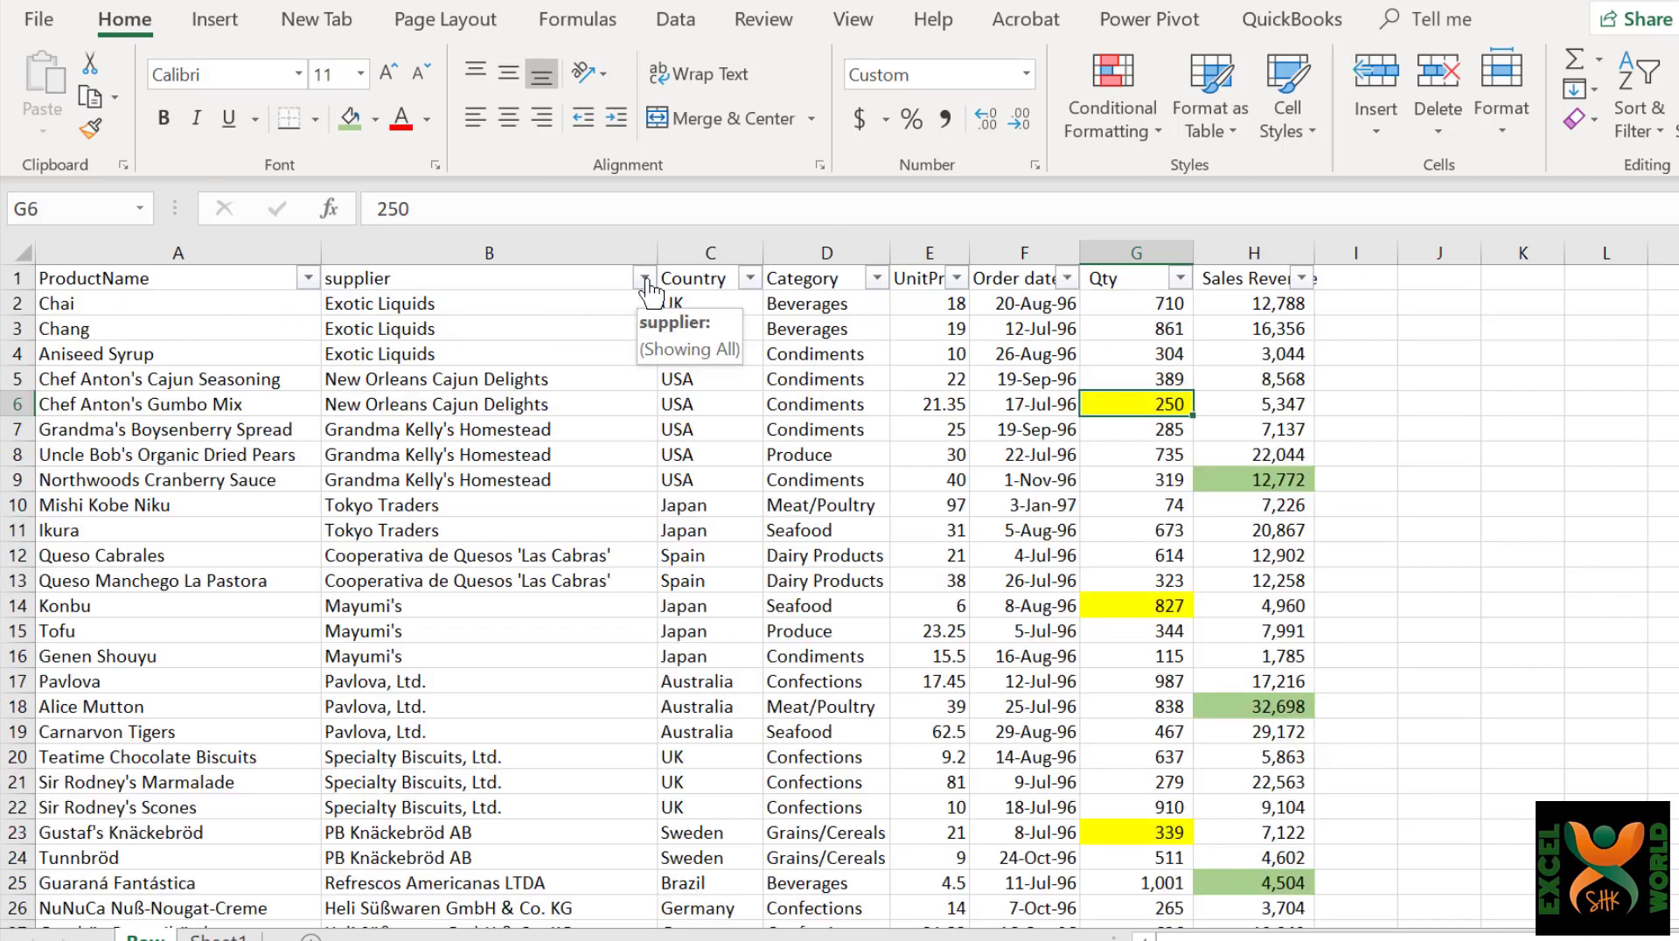
Review the column filter options for supplier and Qty and the selected-cell filter choices for Country cell C9, without applying any.
left_click(643, 278)
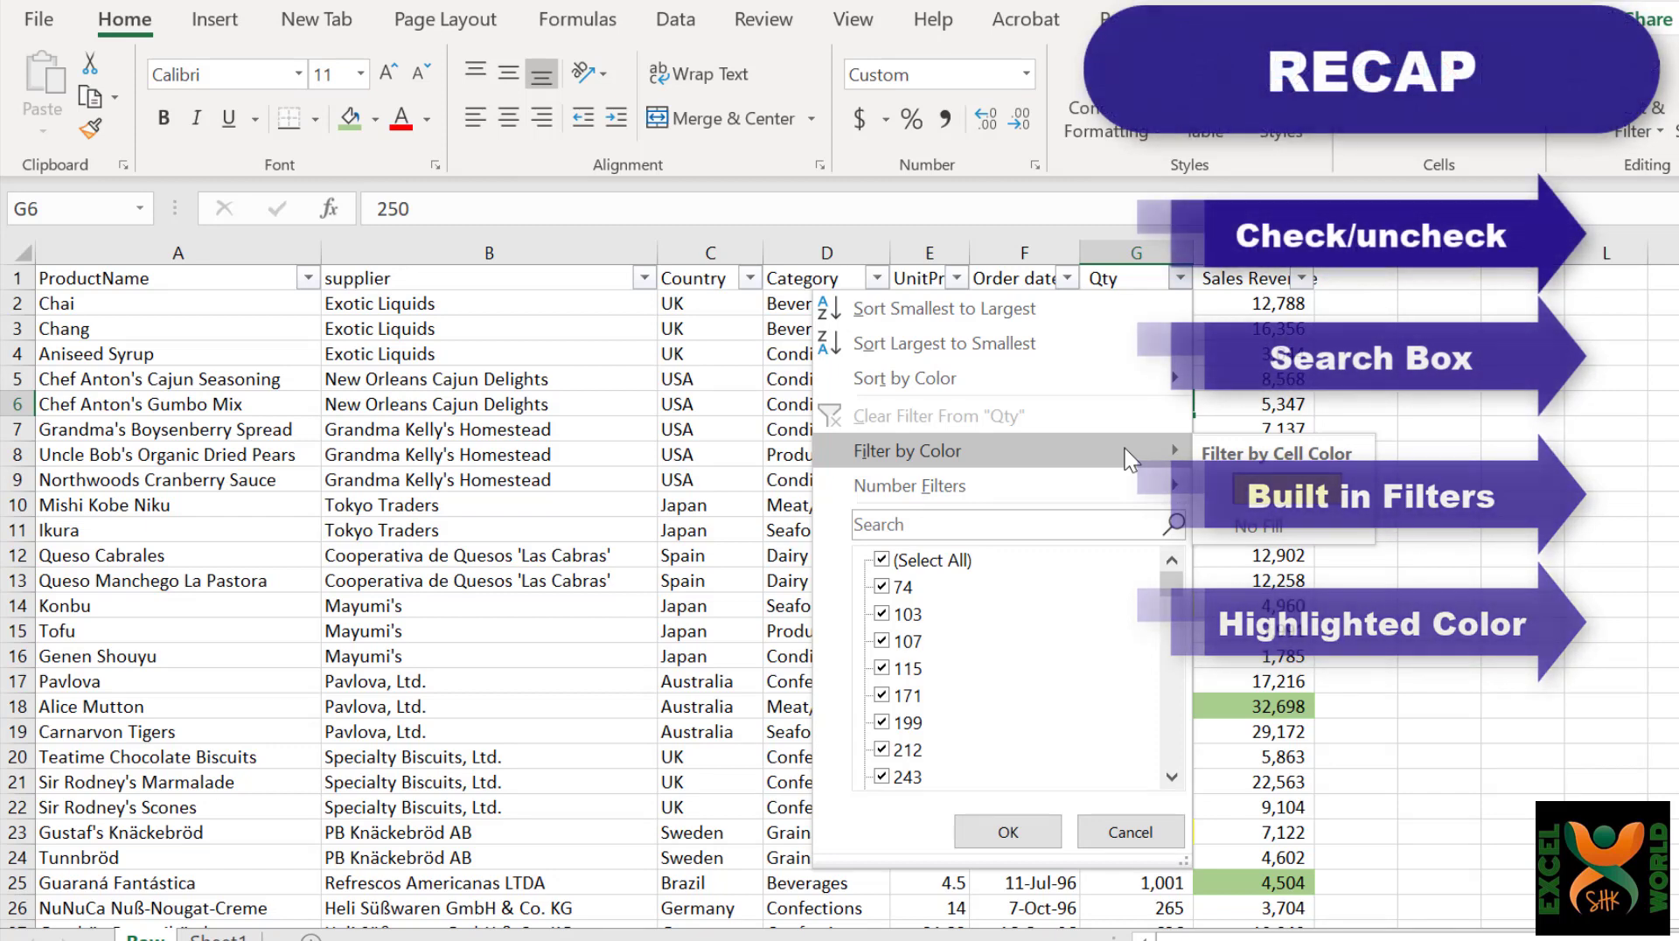
left_click(499, 476)
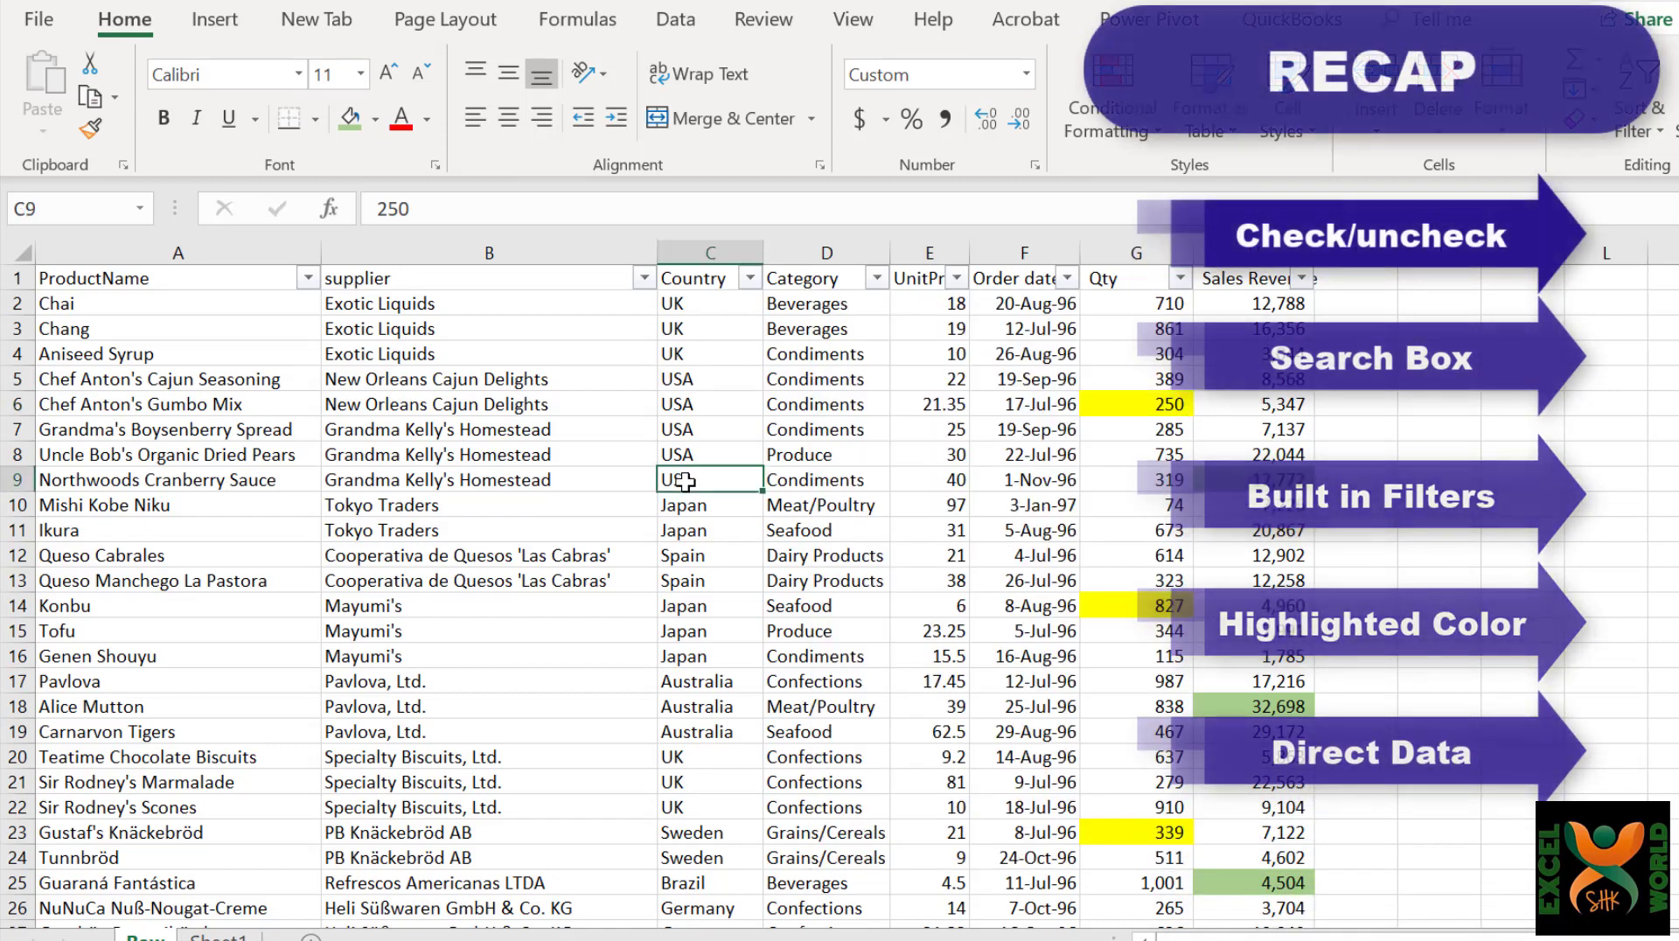
right_click(688, 486)
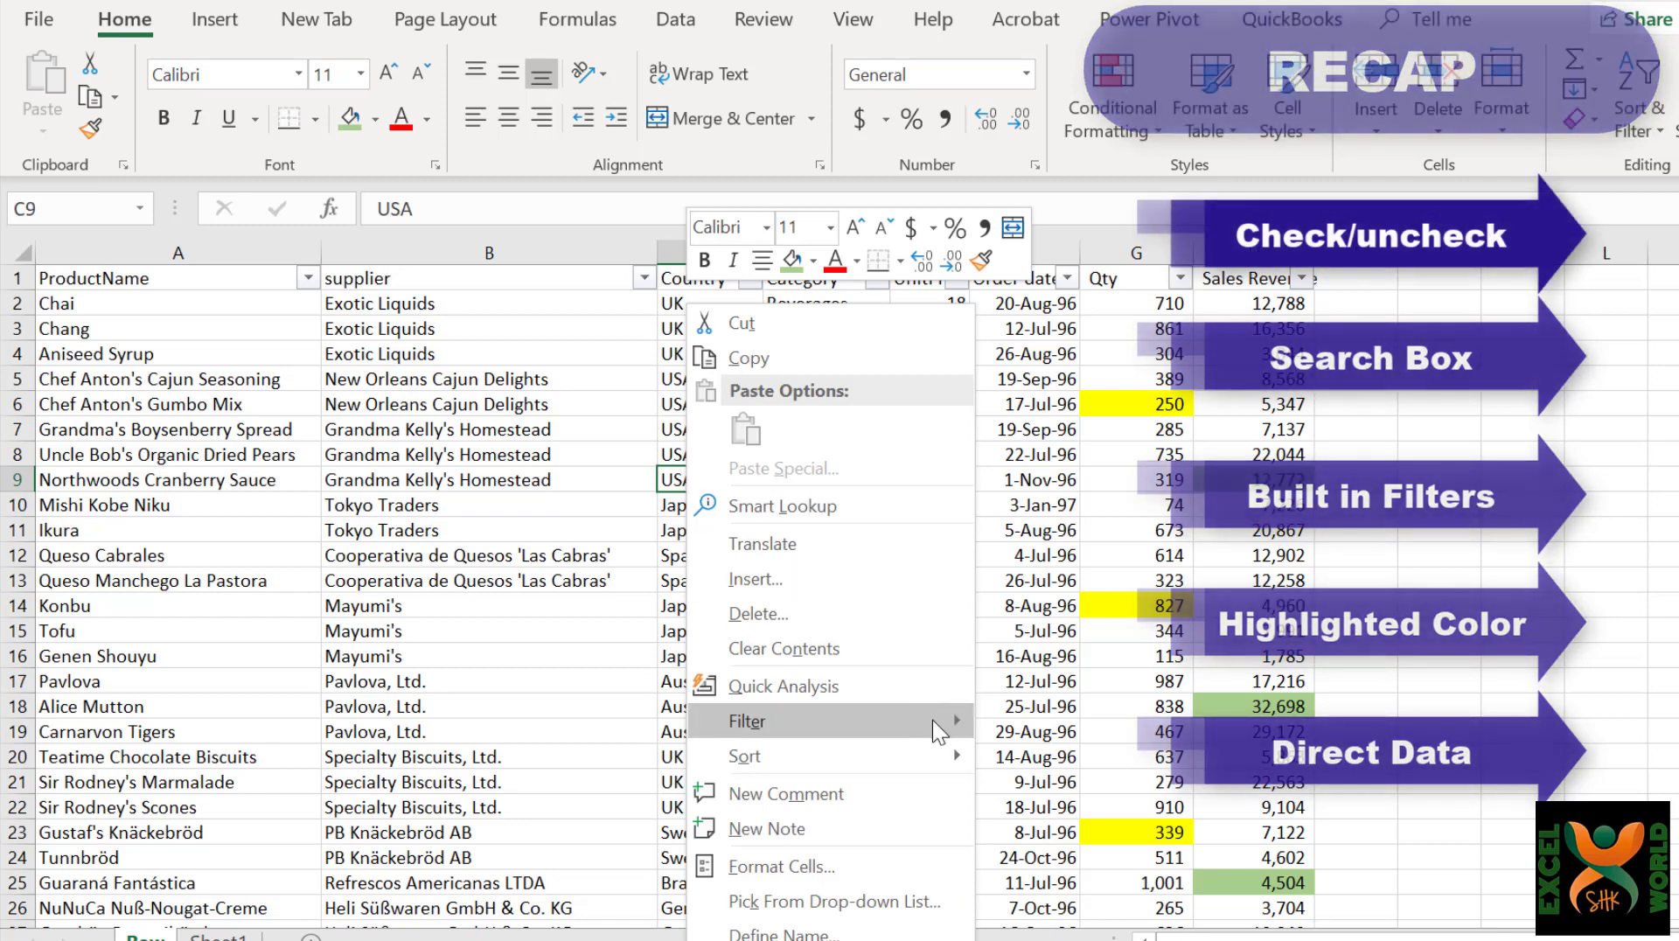
mouse_move(932, 721)
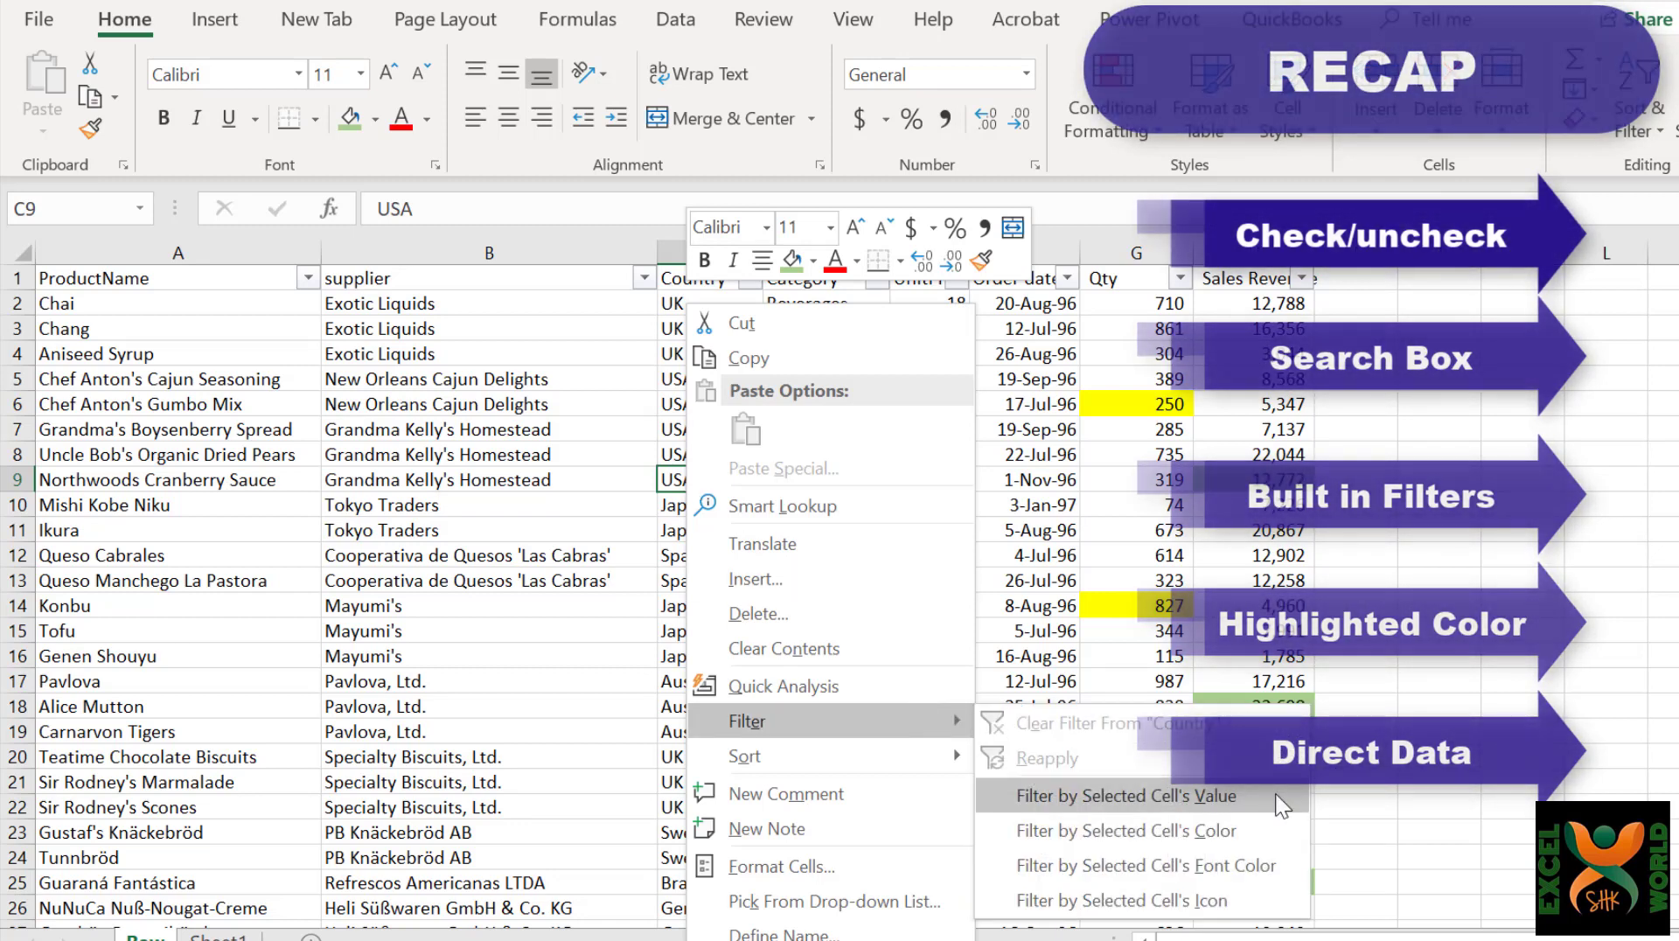
key("Escape")
key("Escape")
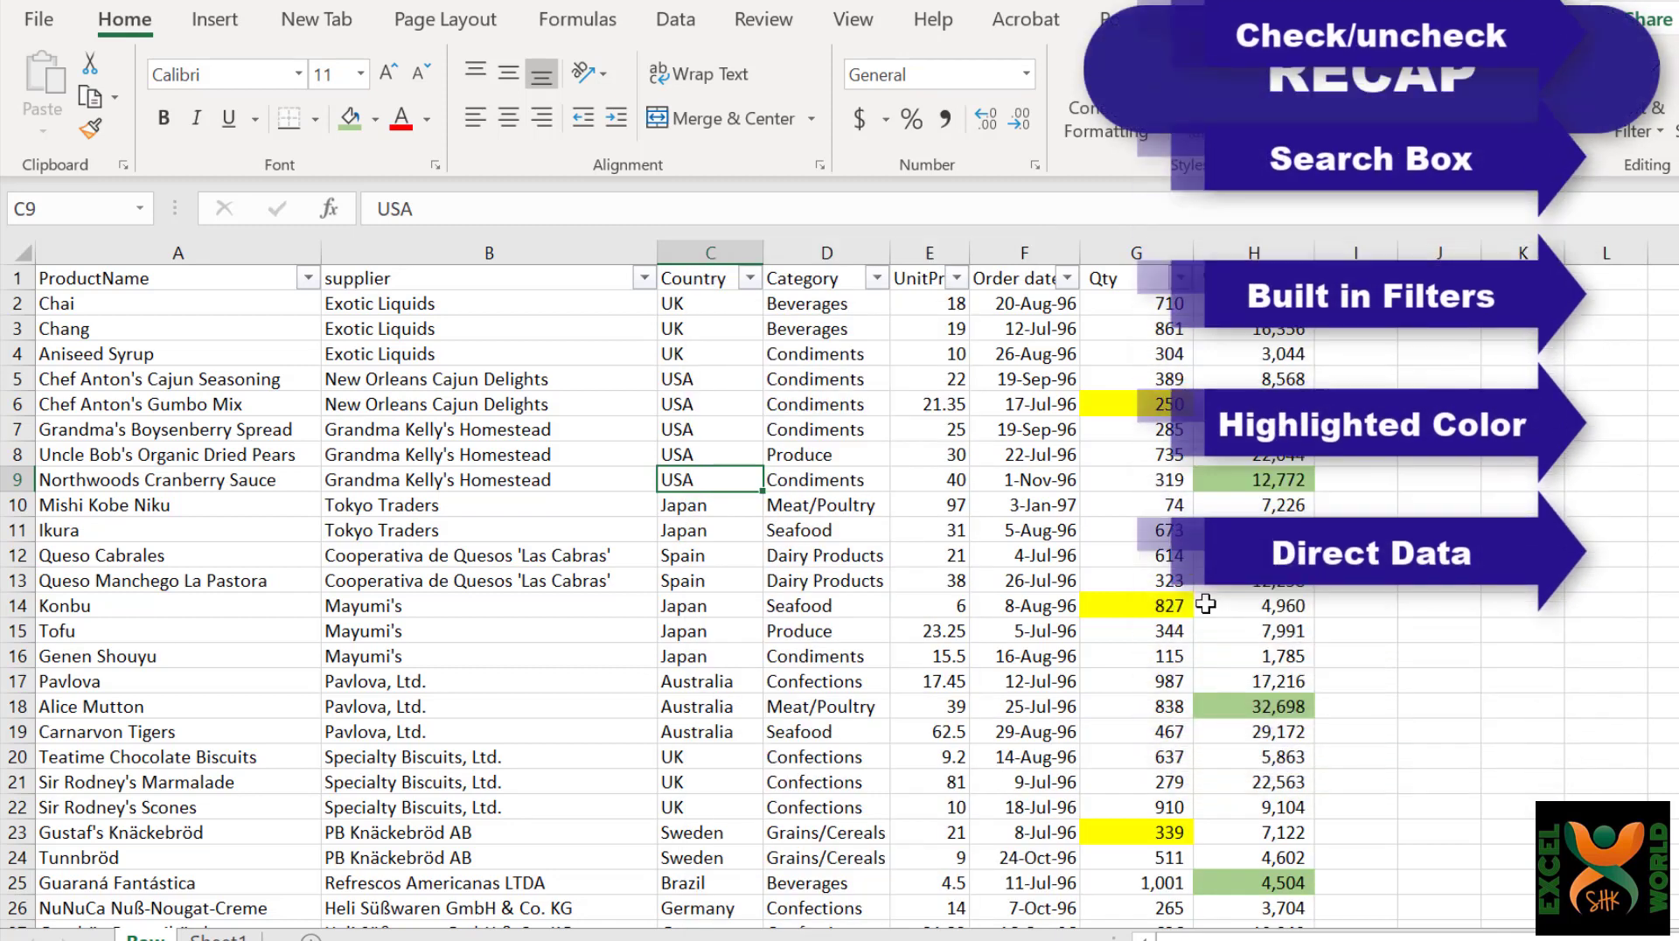